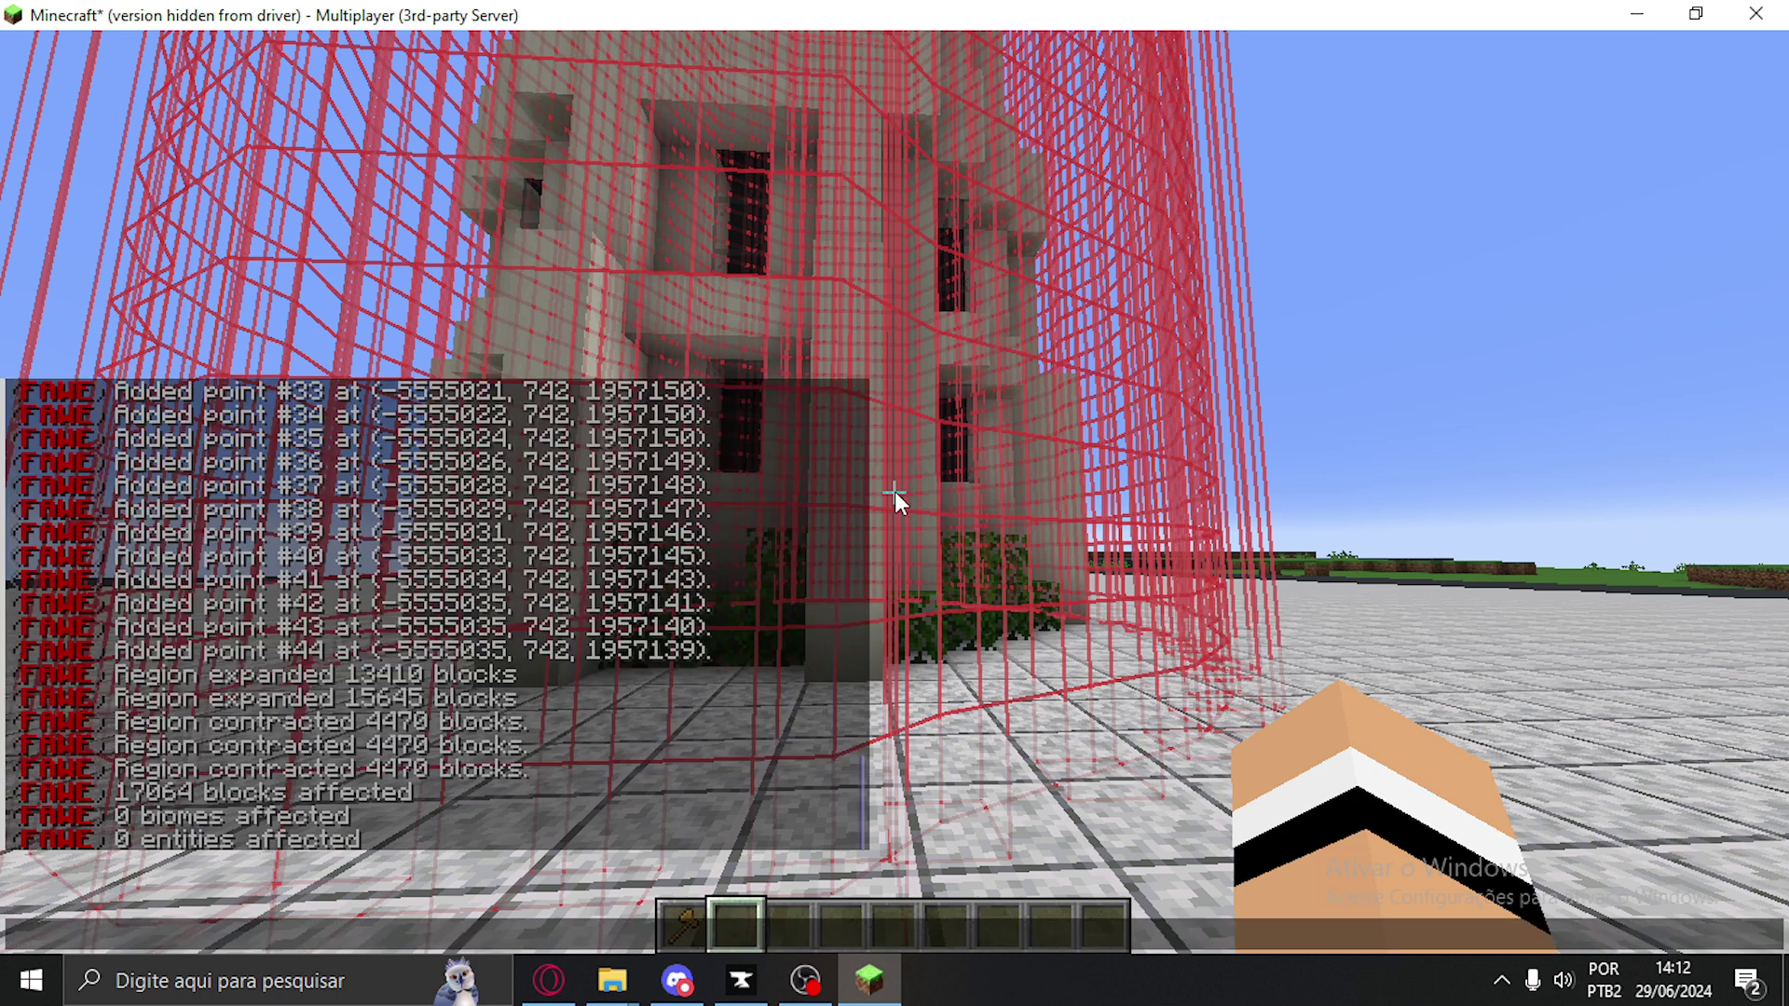
Save the copied tower selection as a schematic named torrecastelo with //schematic save
{"action": "key", "text": "Down"}
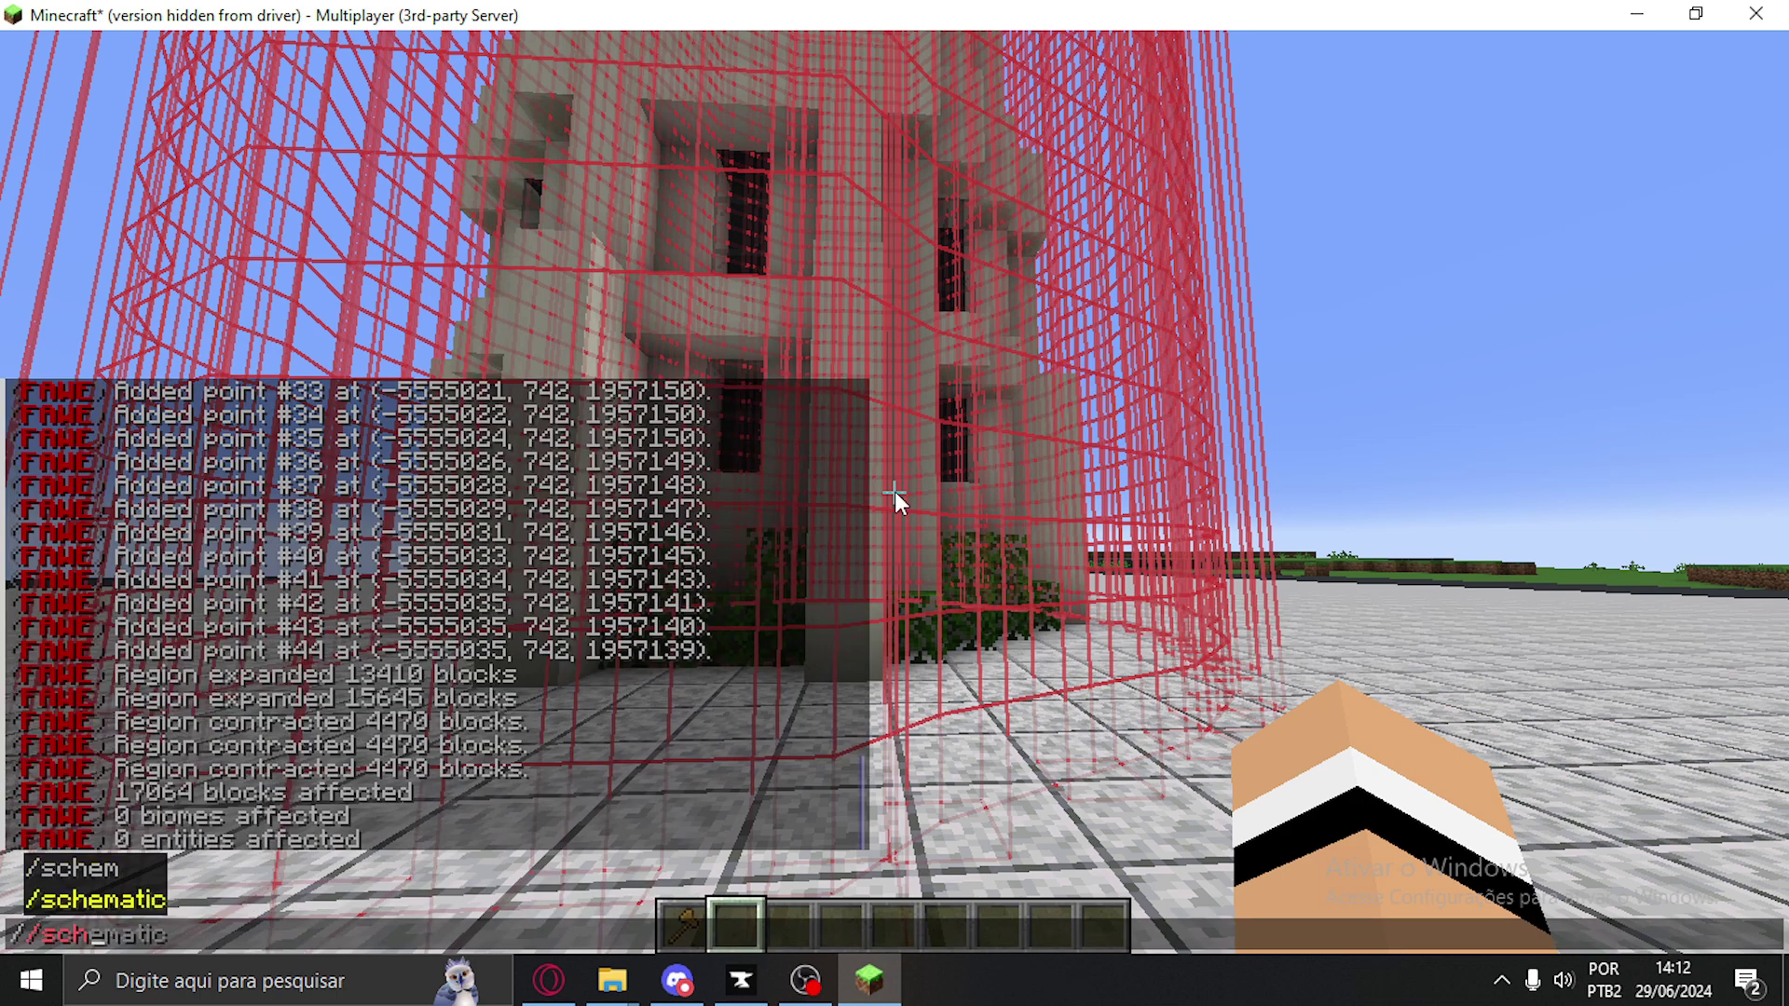
{"action": "key", "text": "Tab"}
{"action": "type", "text": "save"}
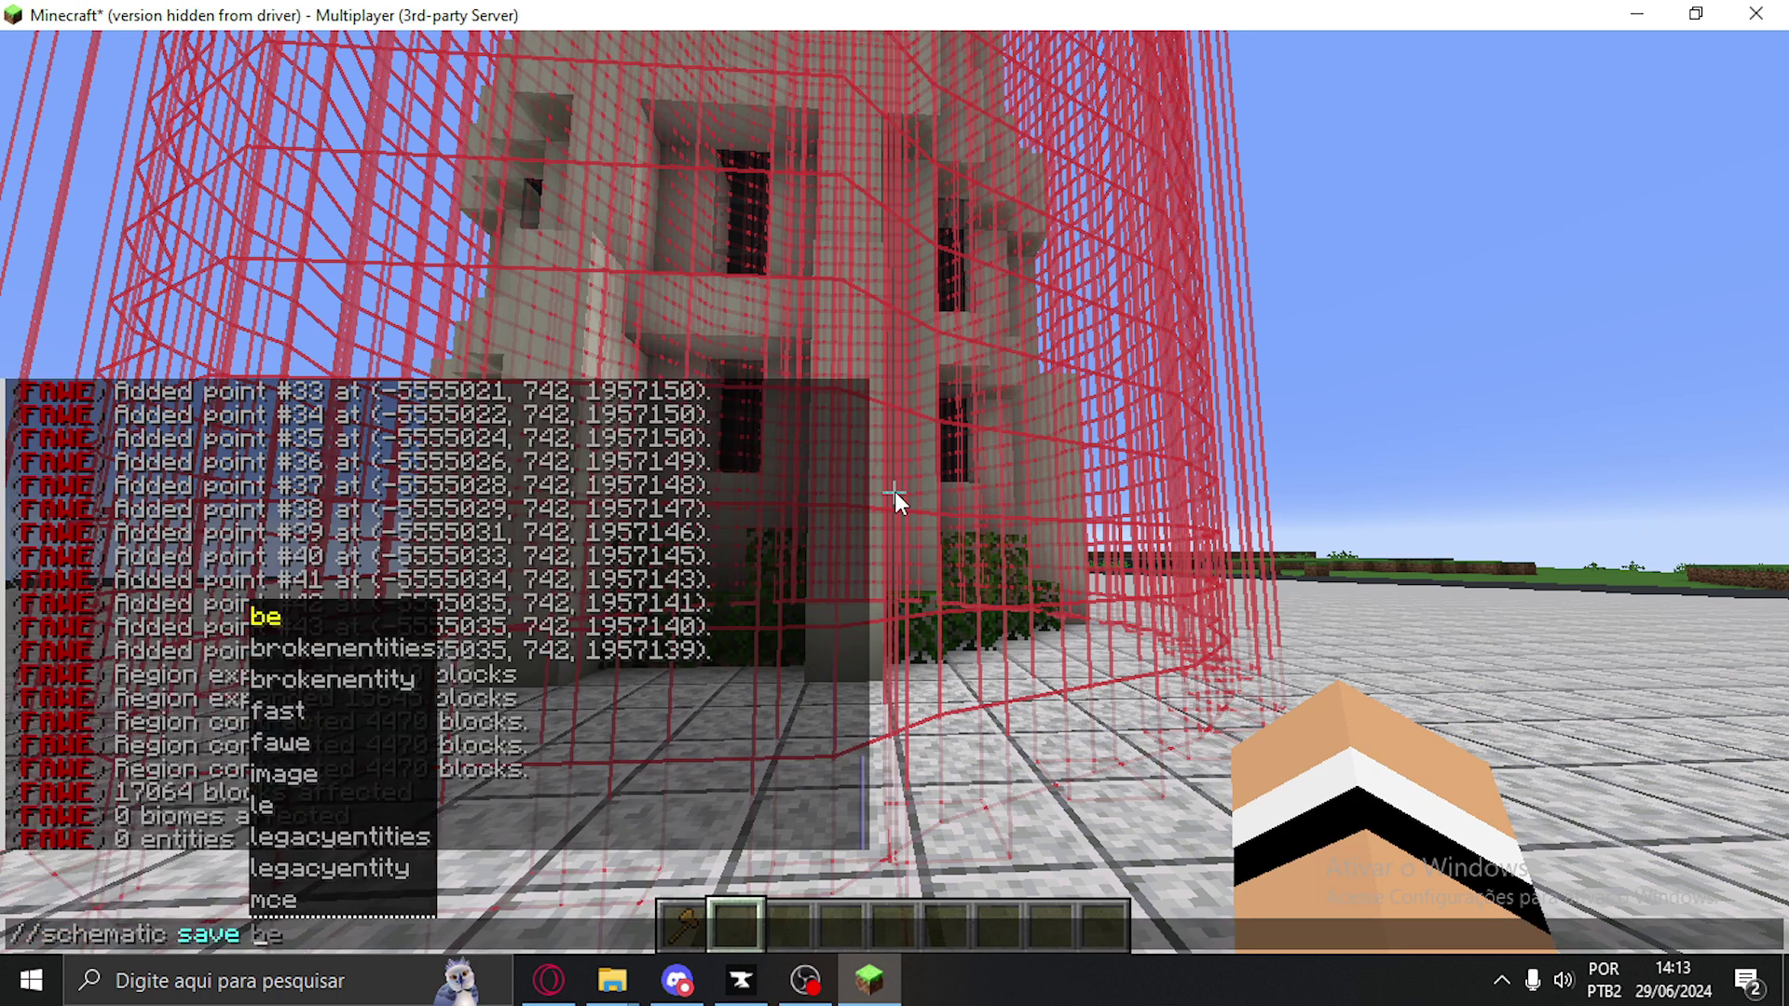
{"action": "type", "text": " torr"}
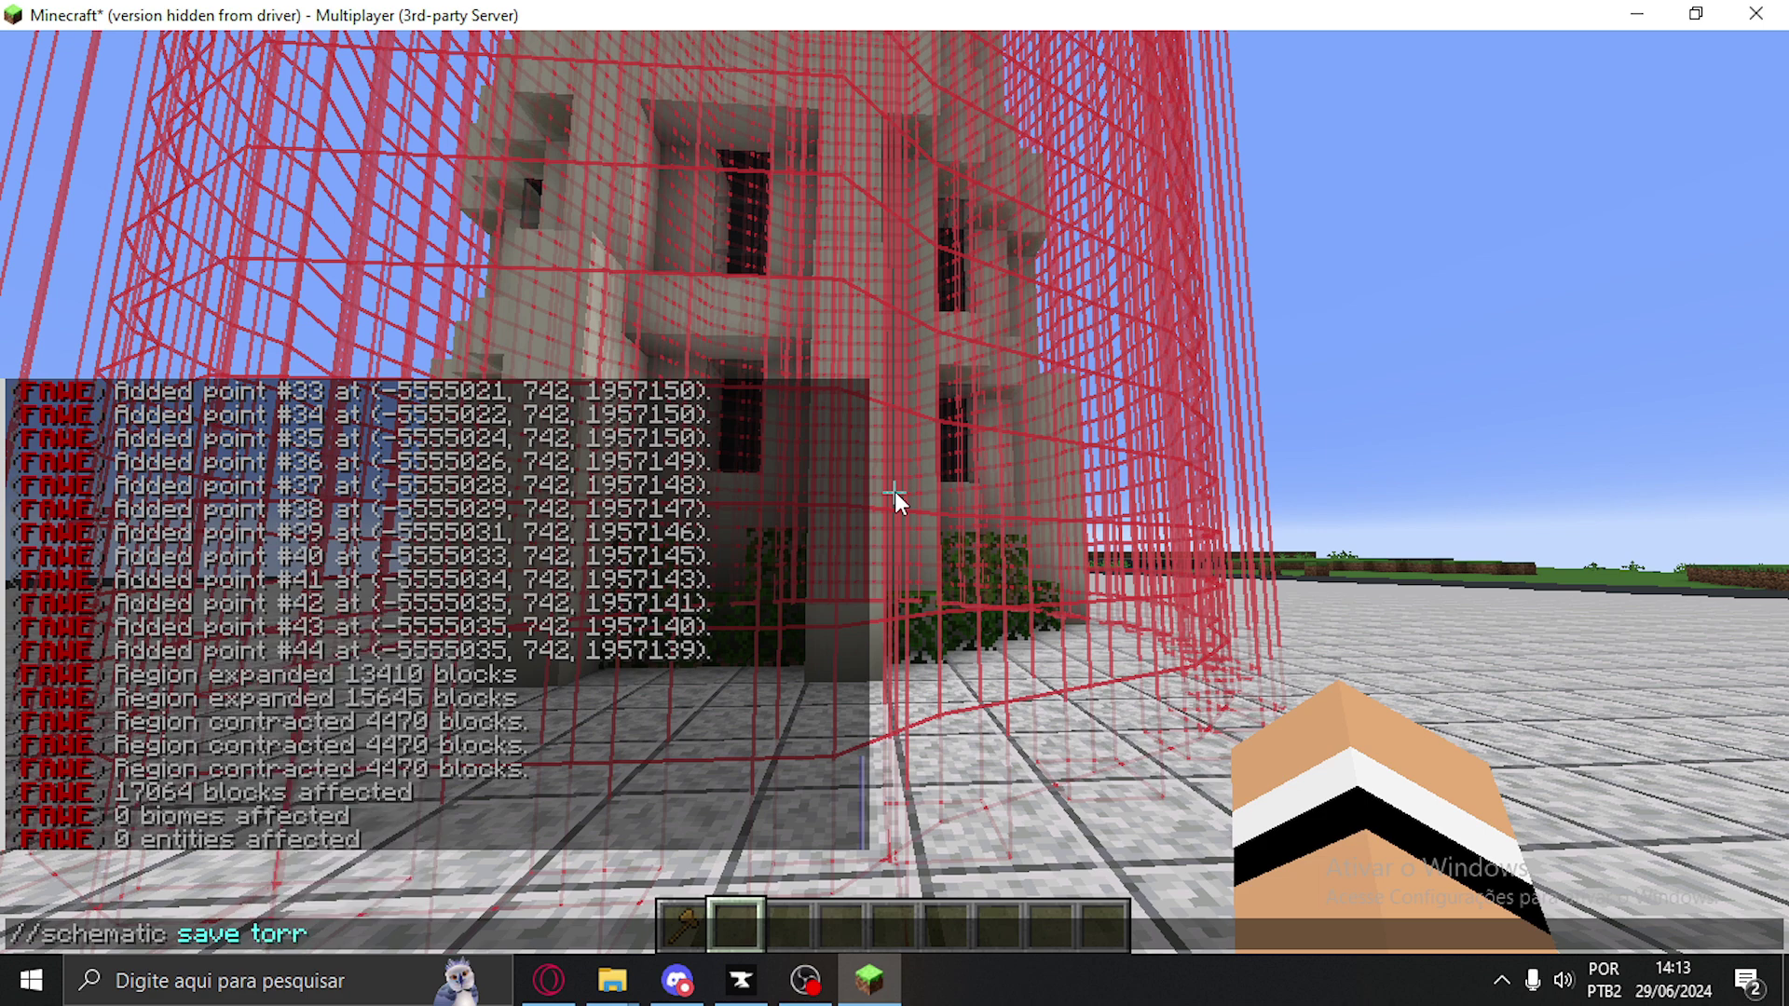
{"action": "type", "text": "ecastelo"}
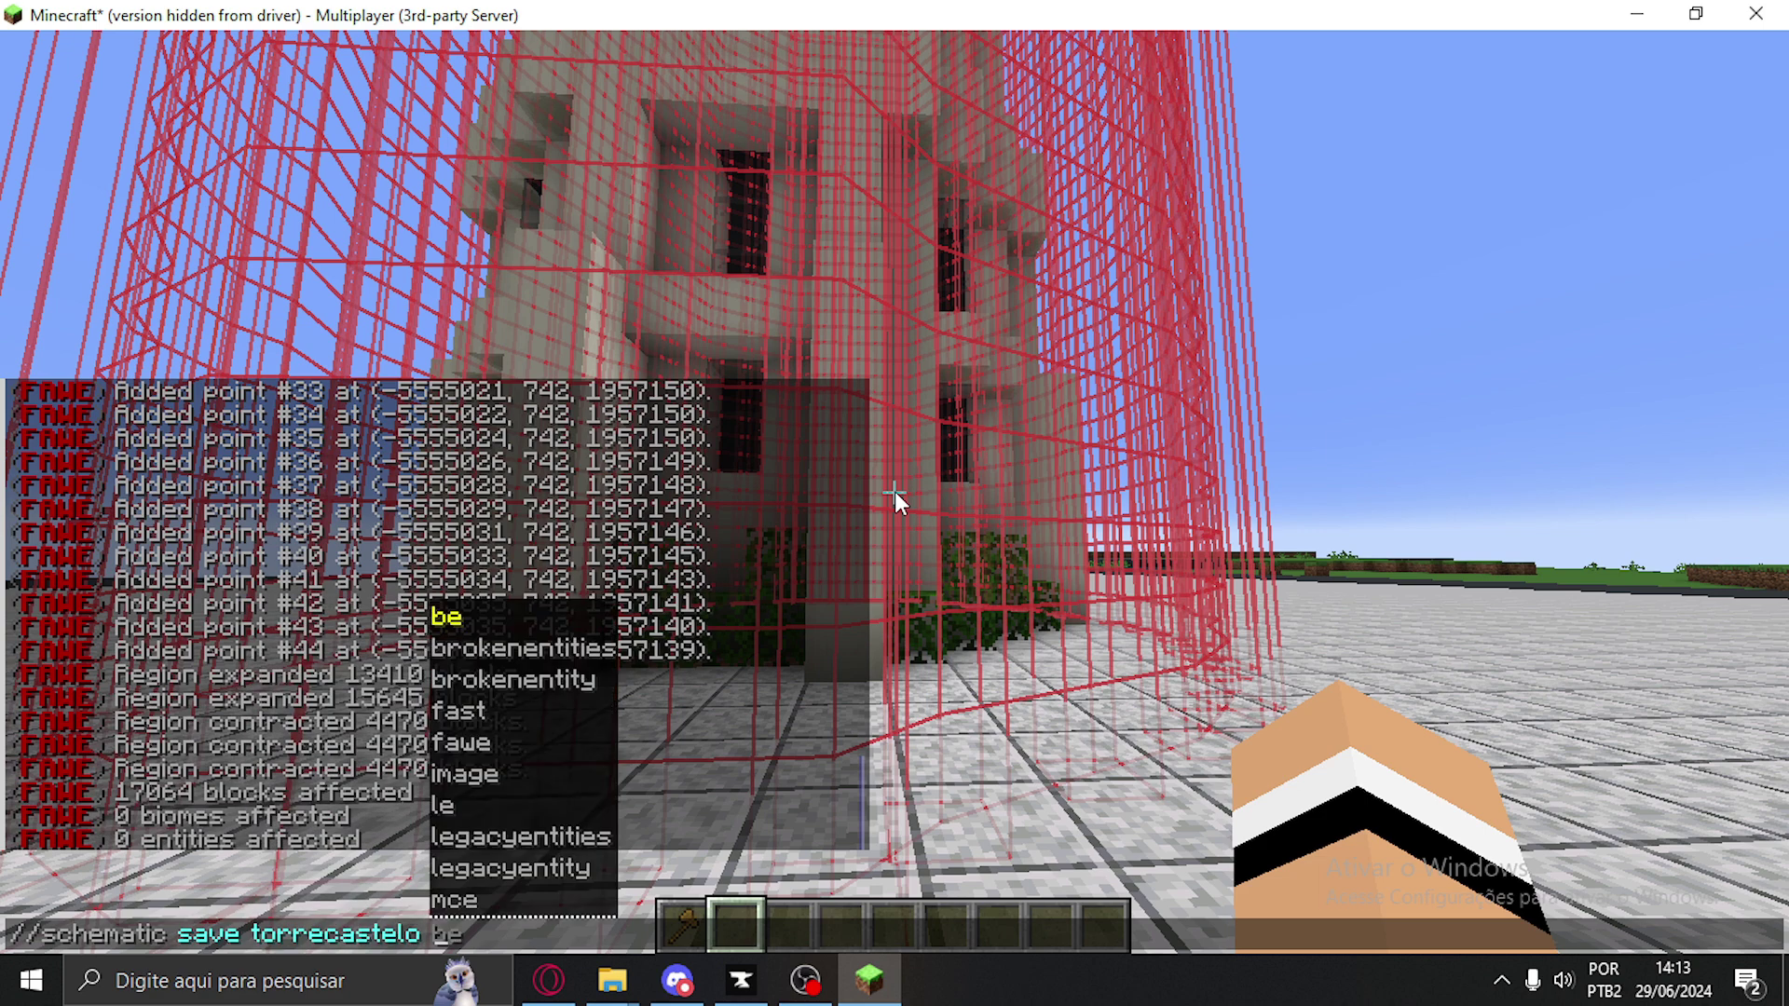
{"action": "key", "text": "Return"}
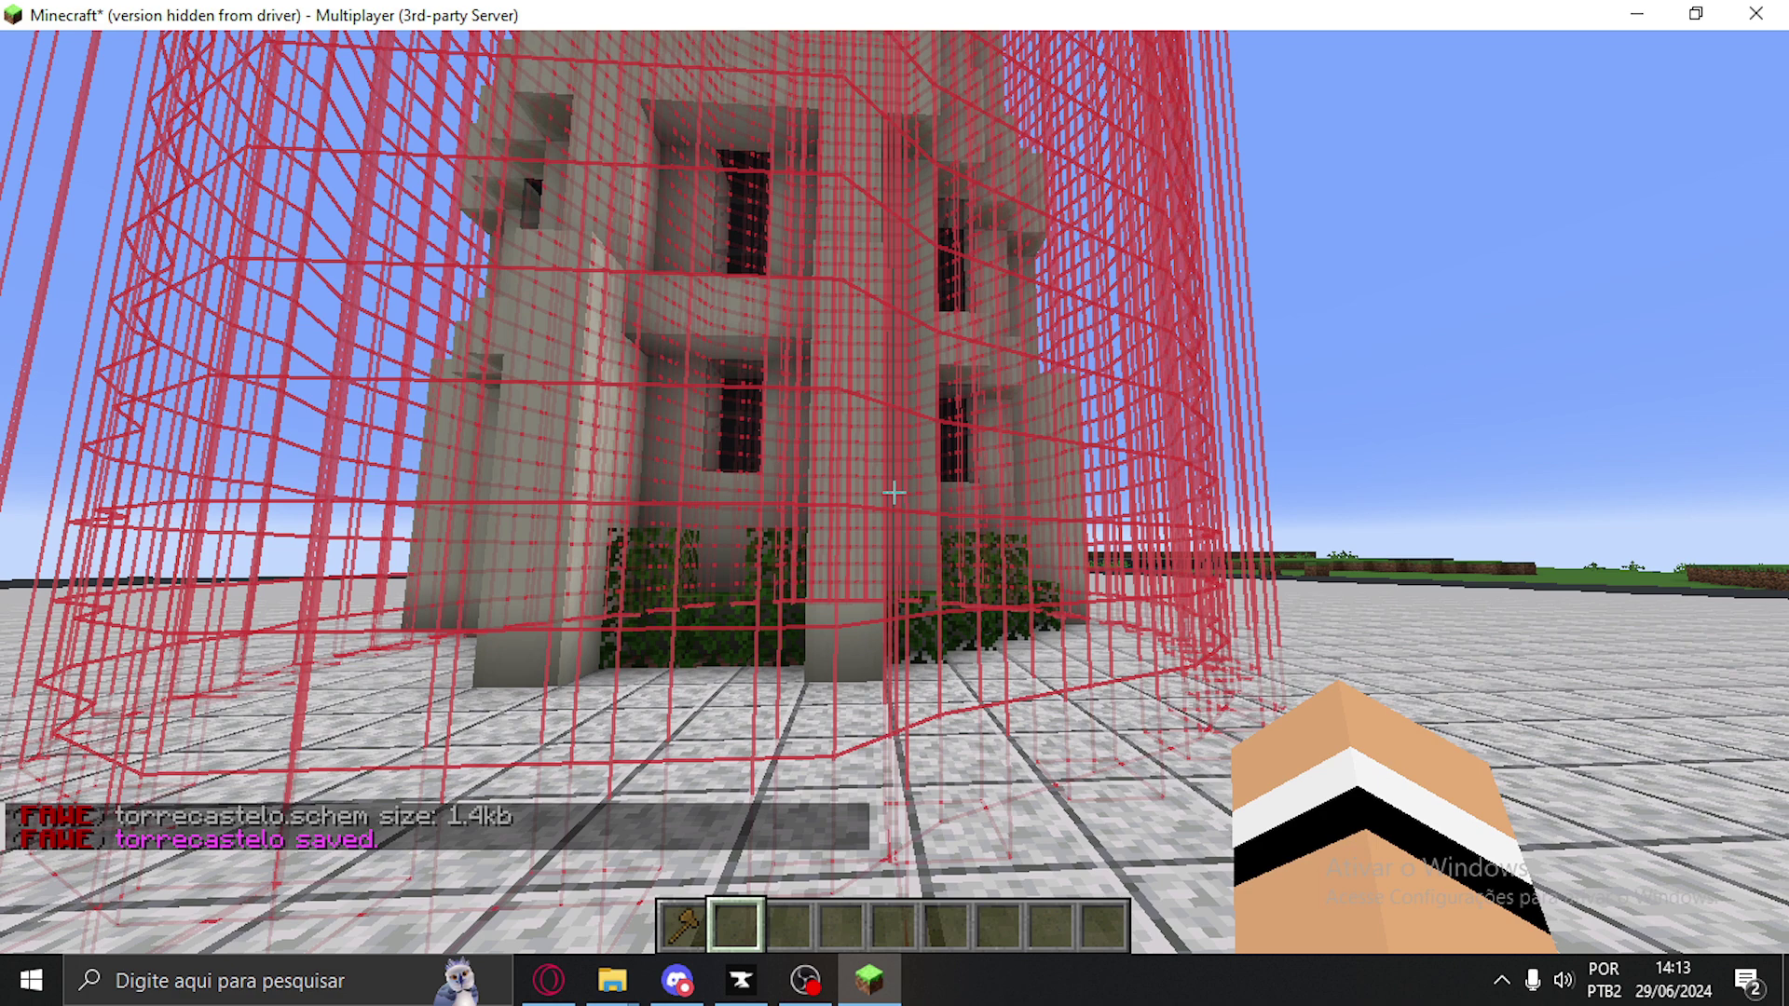
{"action": "key", "text": "t"}
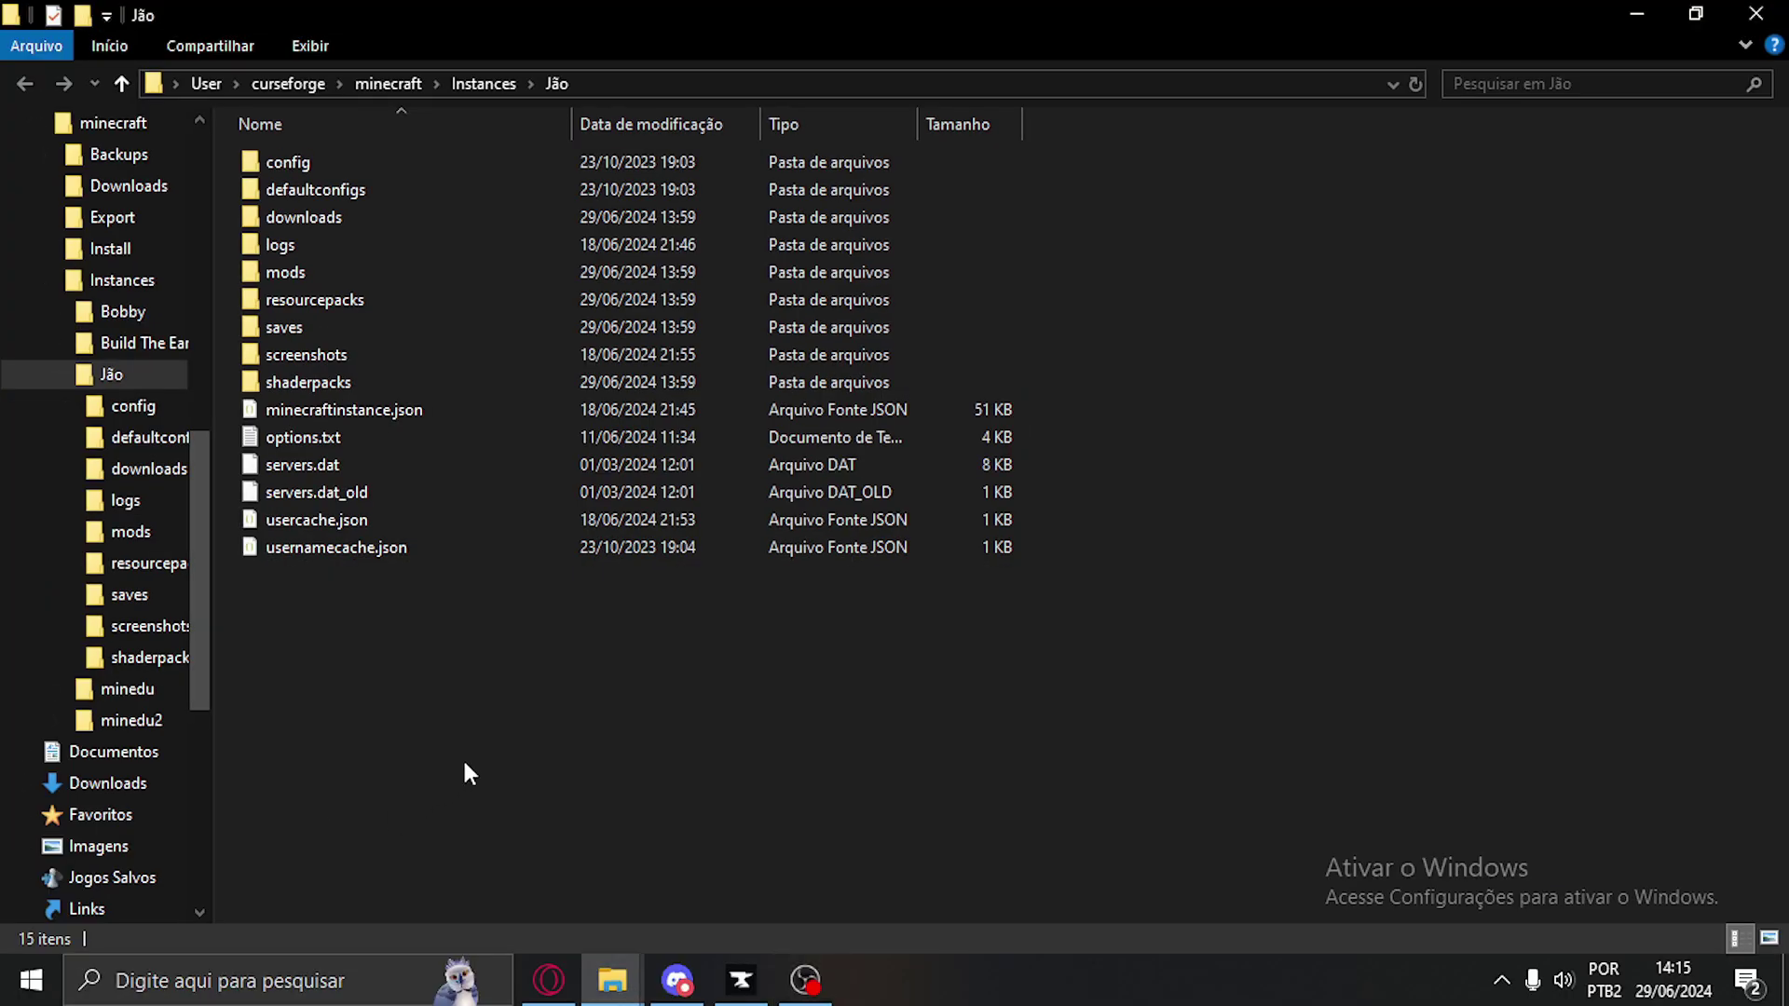
In File Explorer, look at the torrecastelo.schem file in Nova pasta and return to the CurseForge instance folder
{"action": "mouse_move", "coordinate": [612, 994]}
{"action": "left_click", "coordinate": [506, 865]}
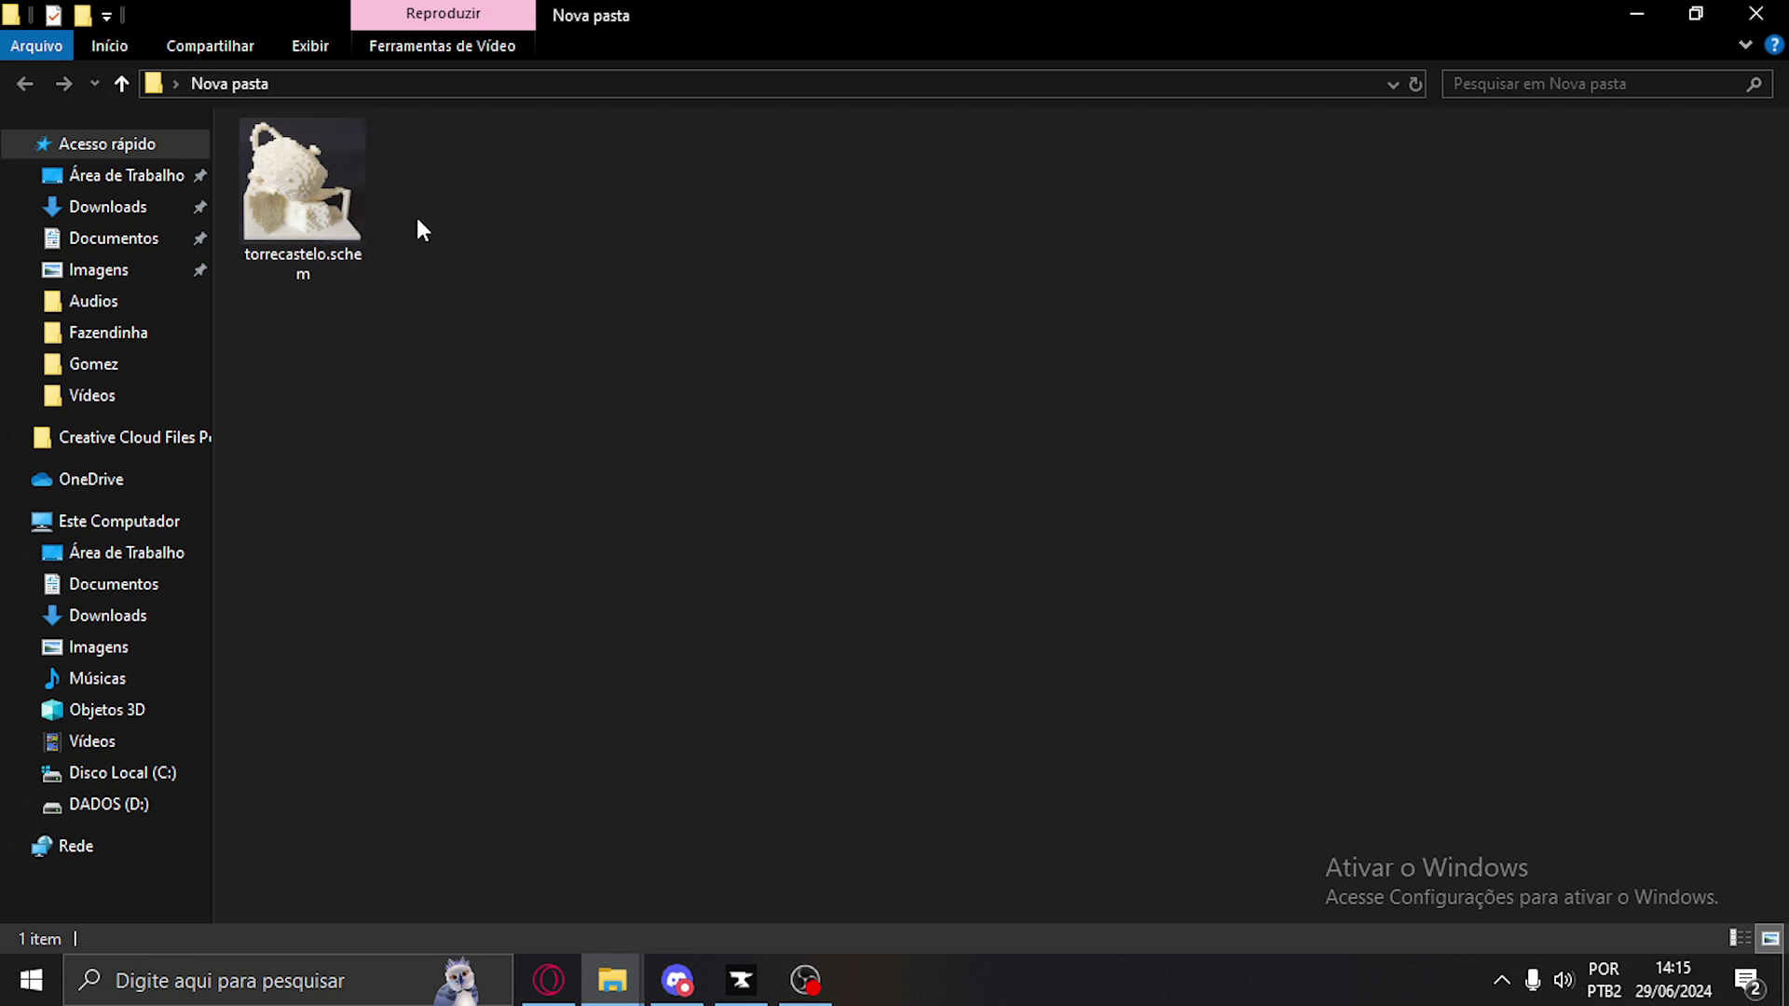
{"action": "left_click", "coordinate": [280, 219]}
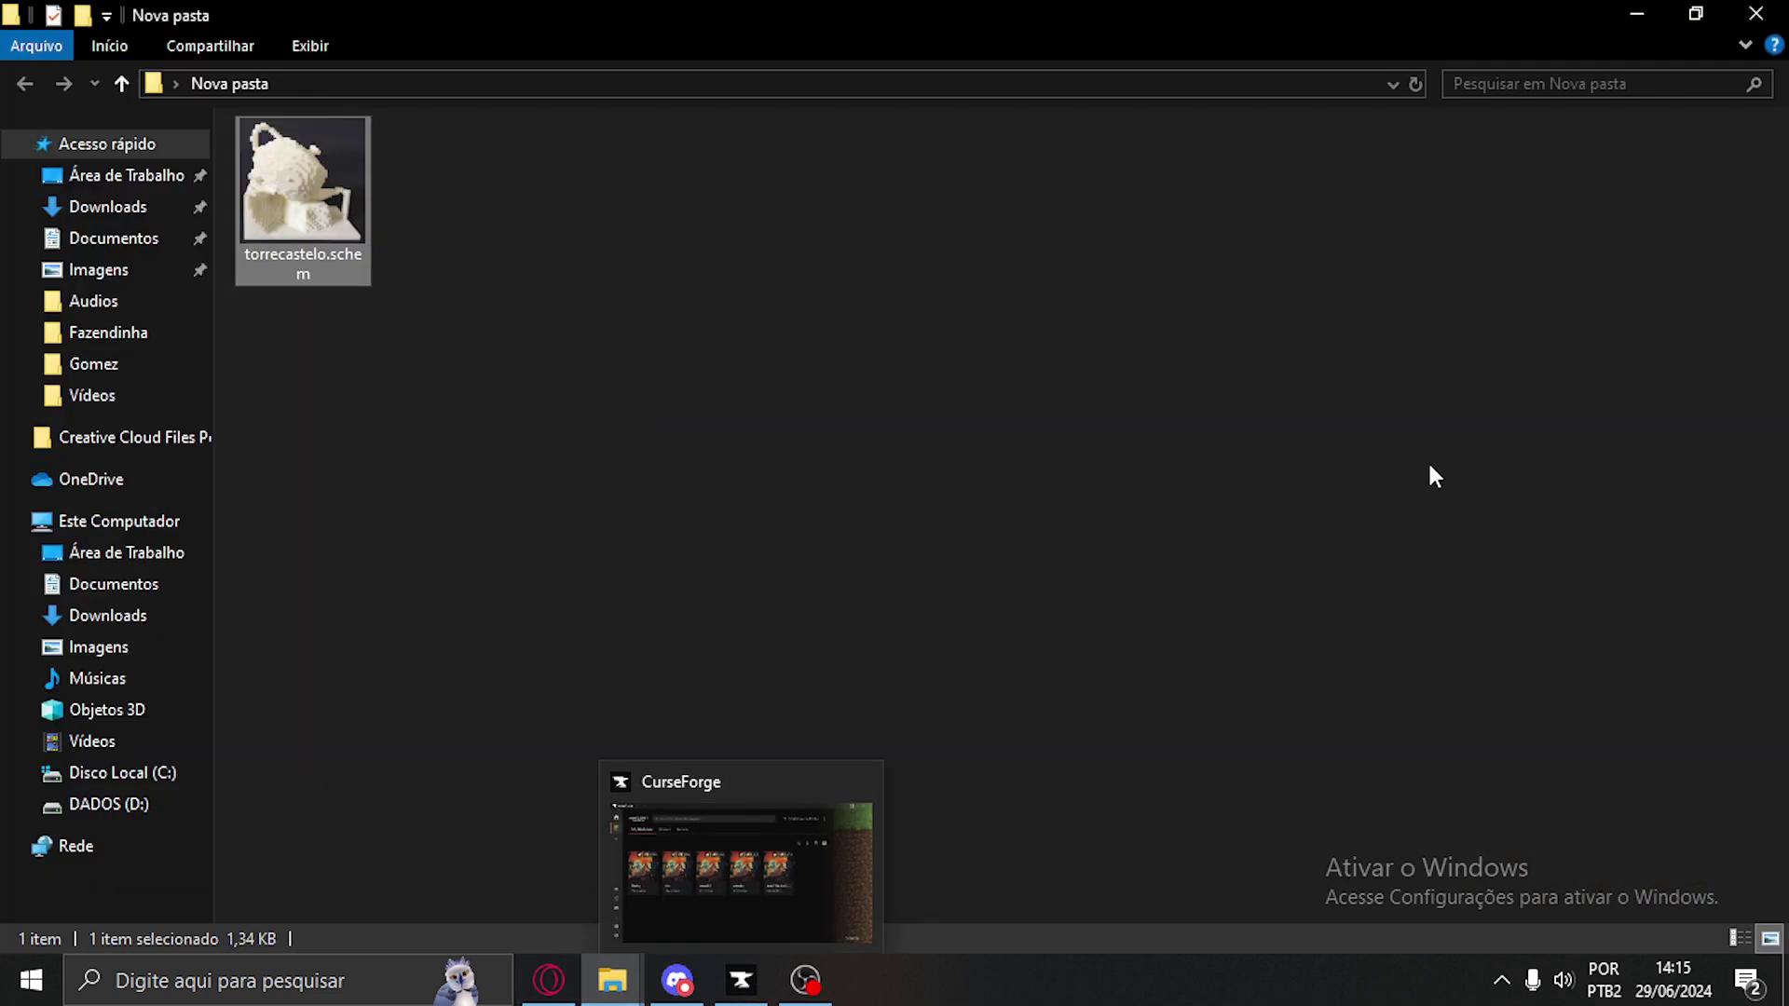
{"action": "left_click", "coordinate": [1314, 466]}
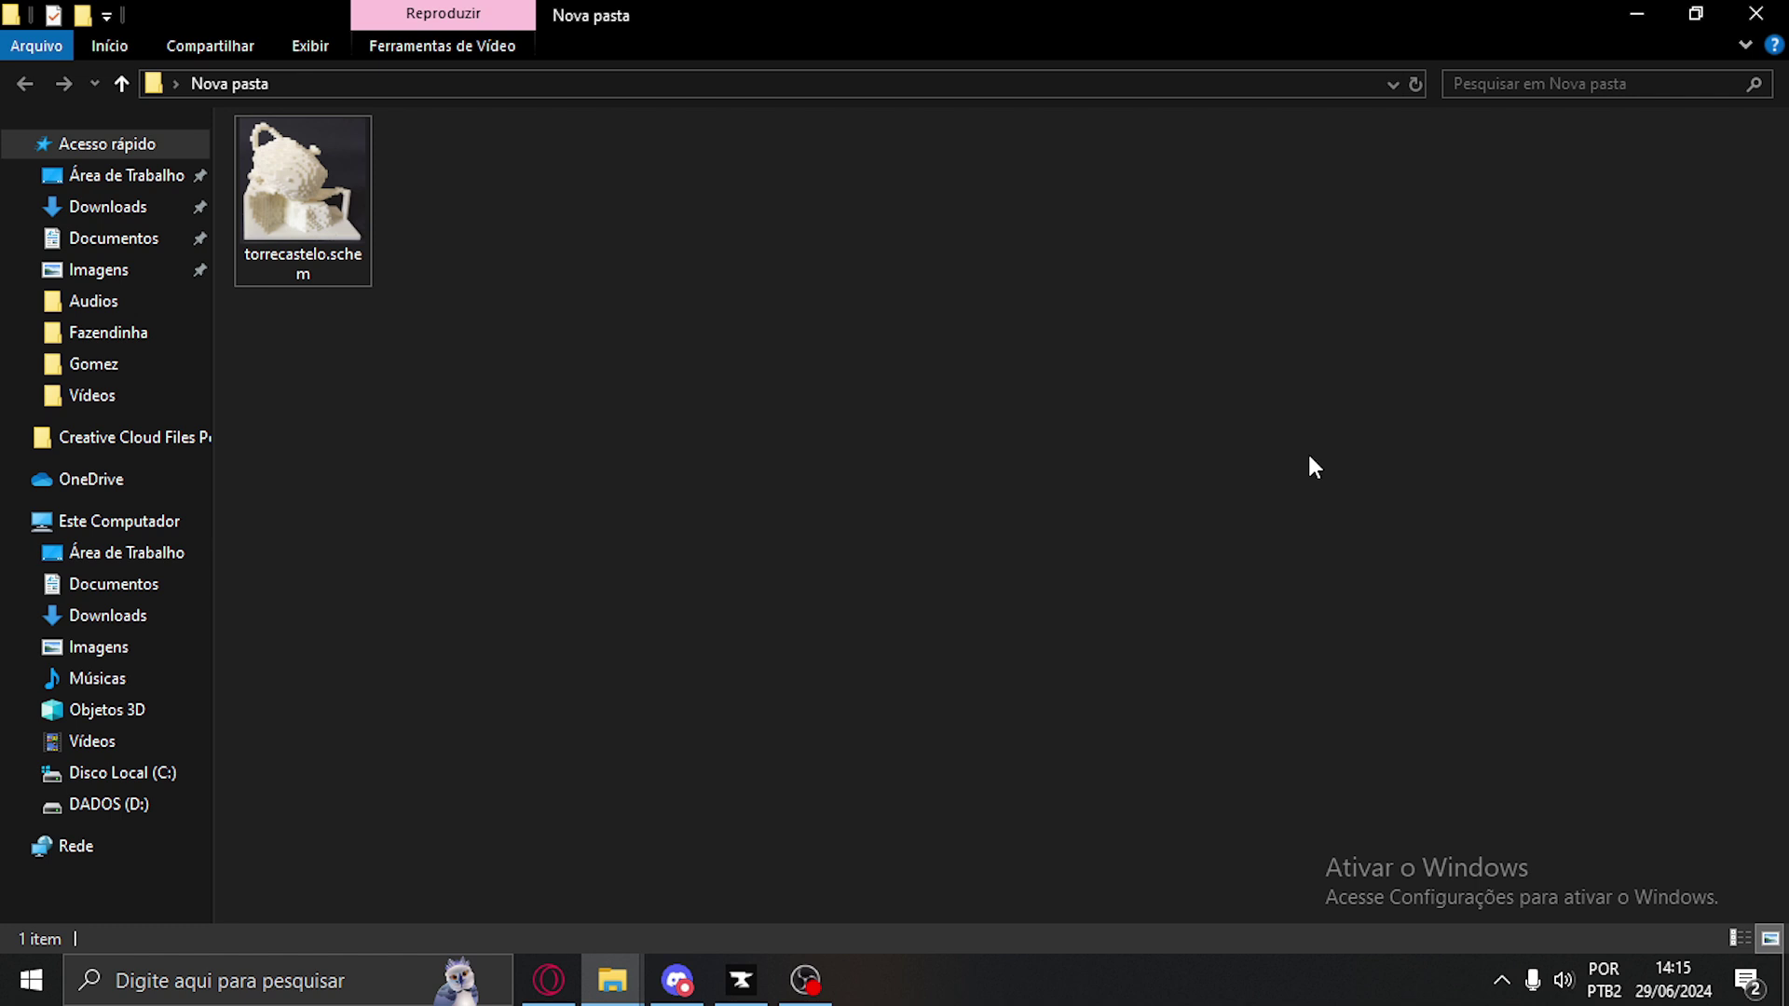
{"action": "mouse_move", "coordinate": [612, 980]}
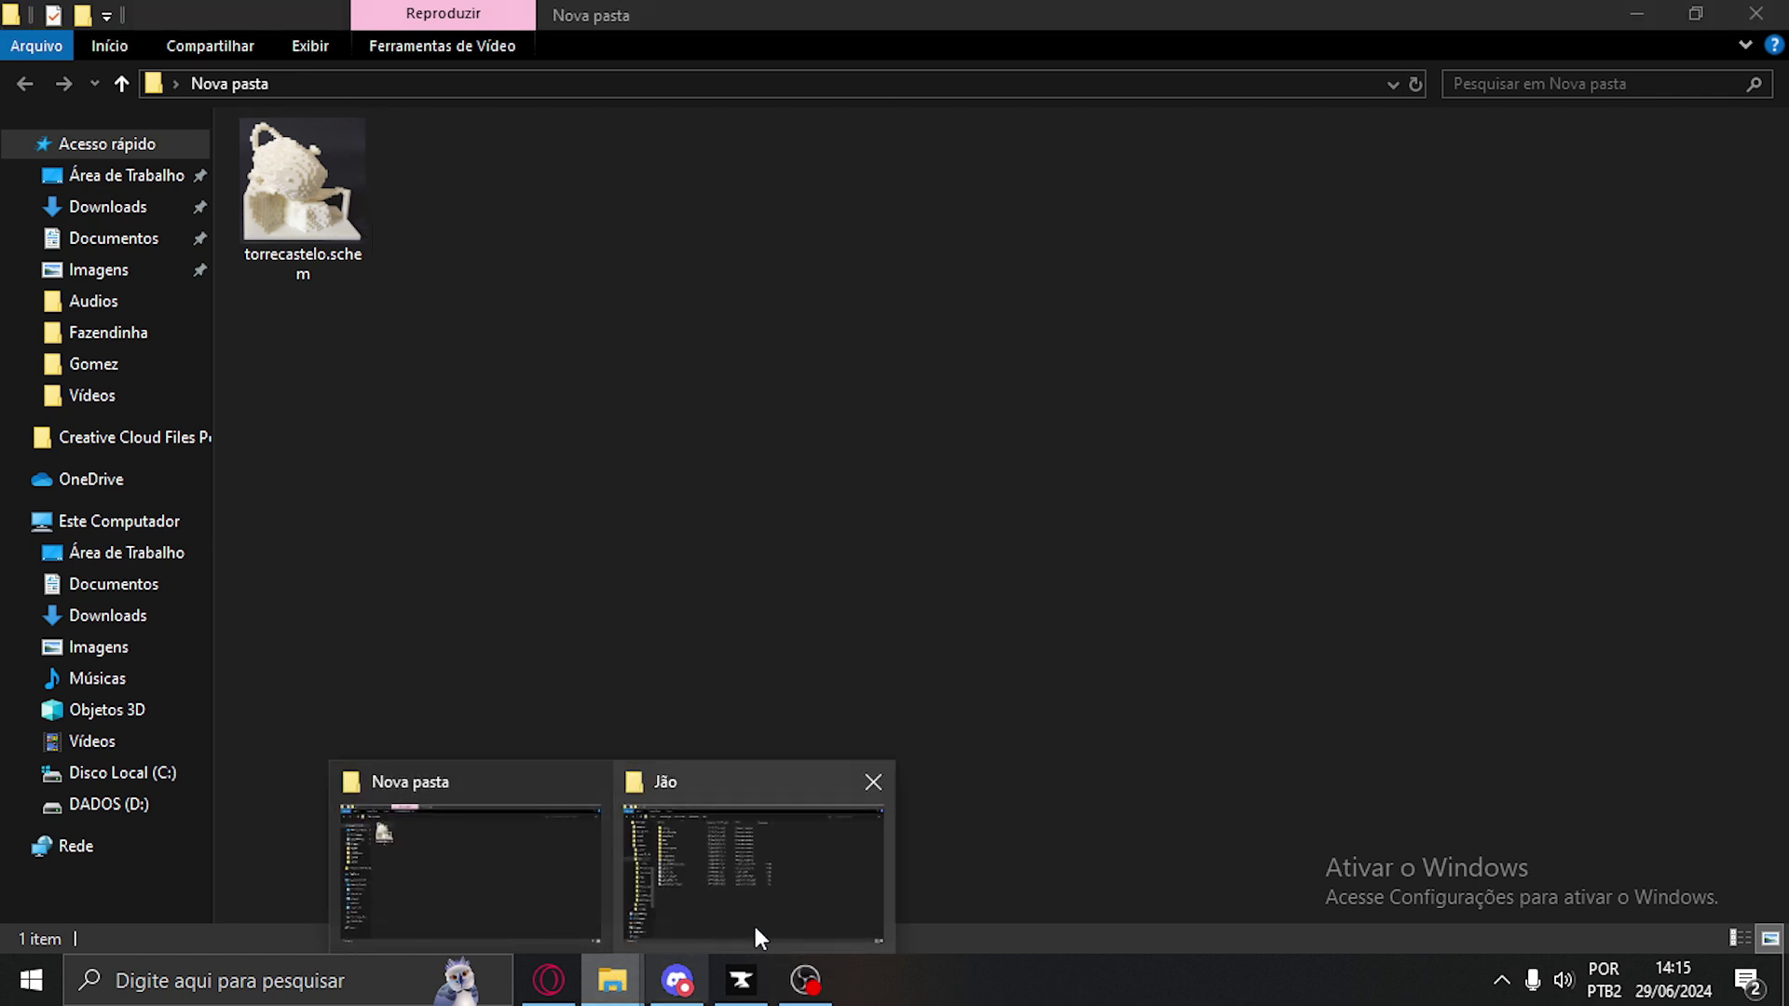
{"action": "left_click", "coordinate": [736, 893]}
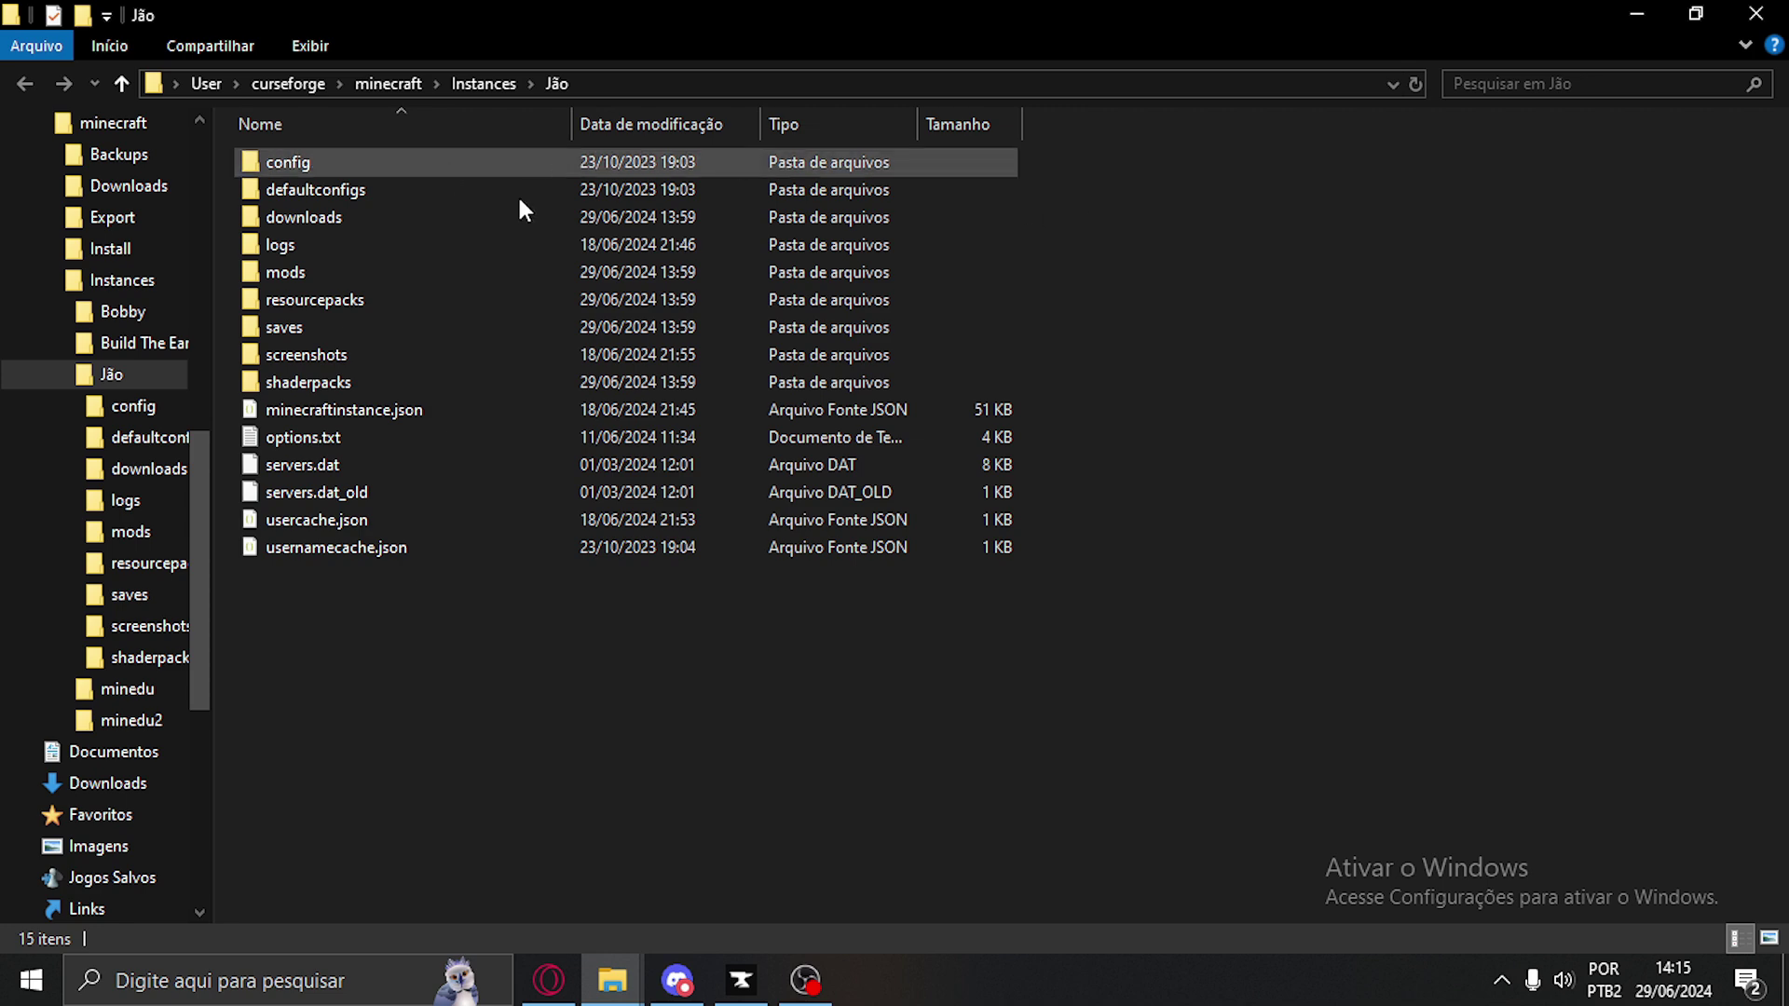
Check the instance's mods folder for the WorldEdit mod jar and go back to the instance folder
{"action": "left_click", "coordinate": [433, 244]}
{"action": "double_click", "coordinate": [385, 271]}
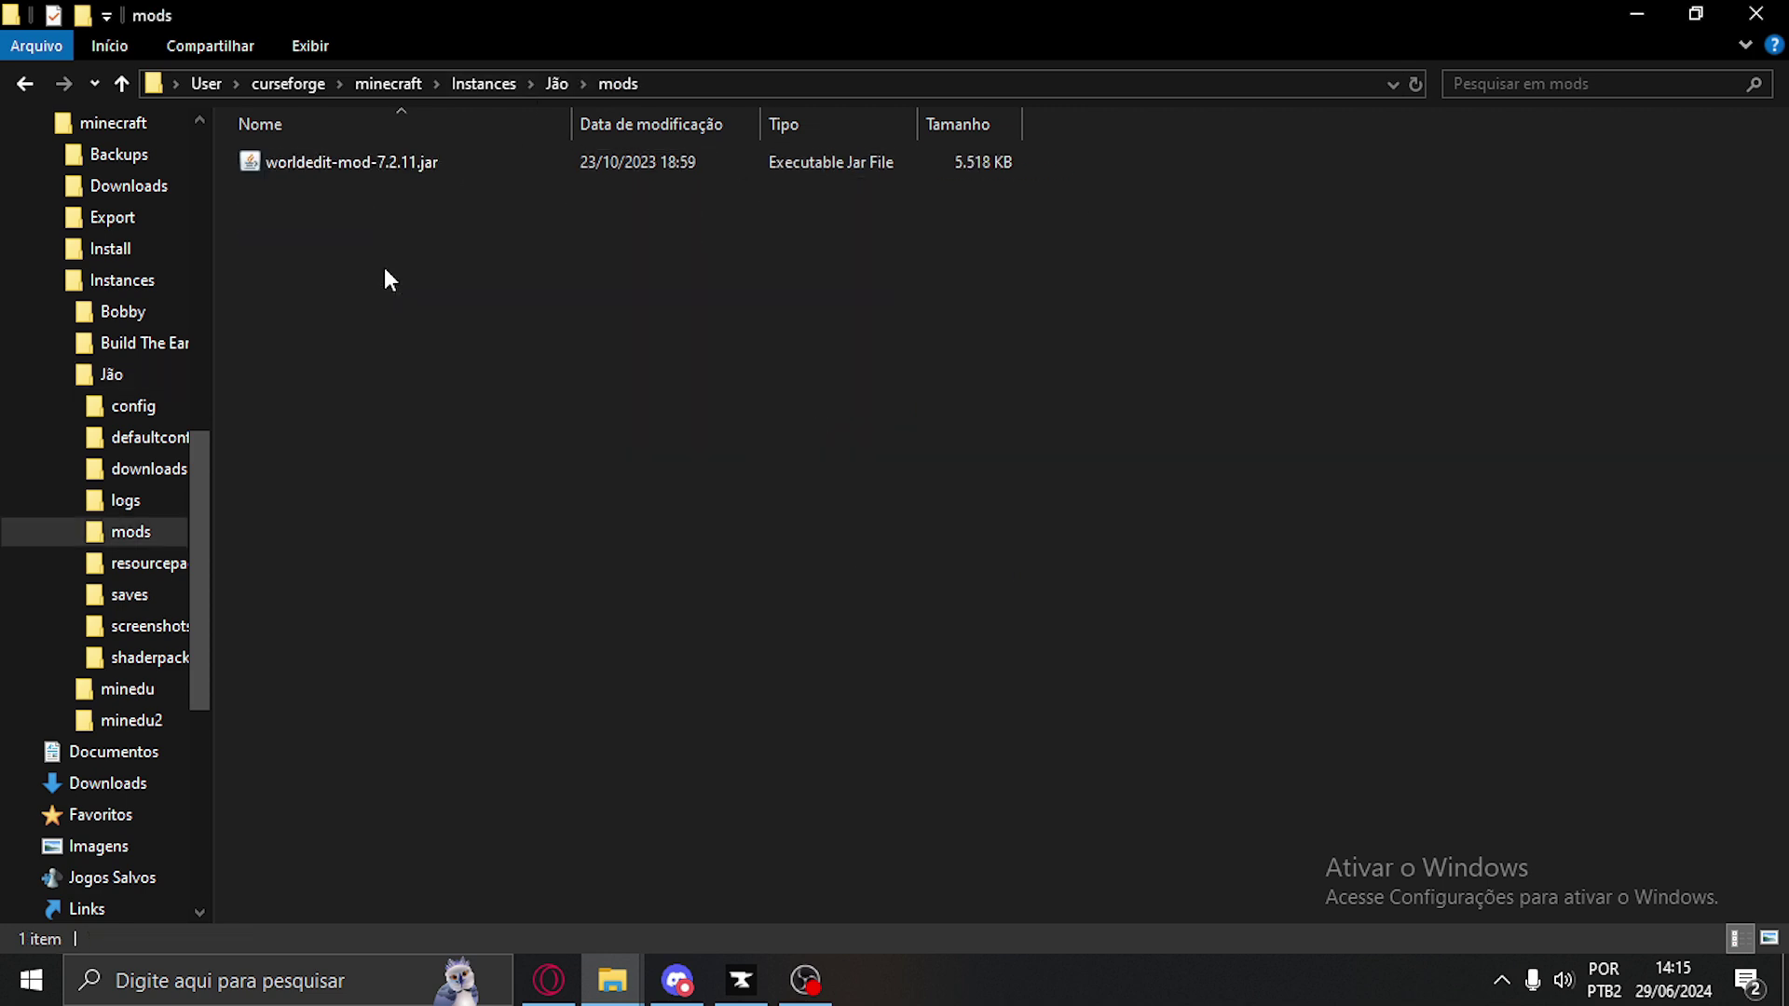
{"action": "left_click", "coordinate": [365, 167]}
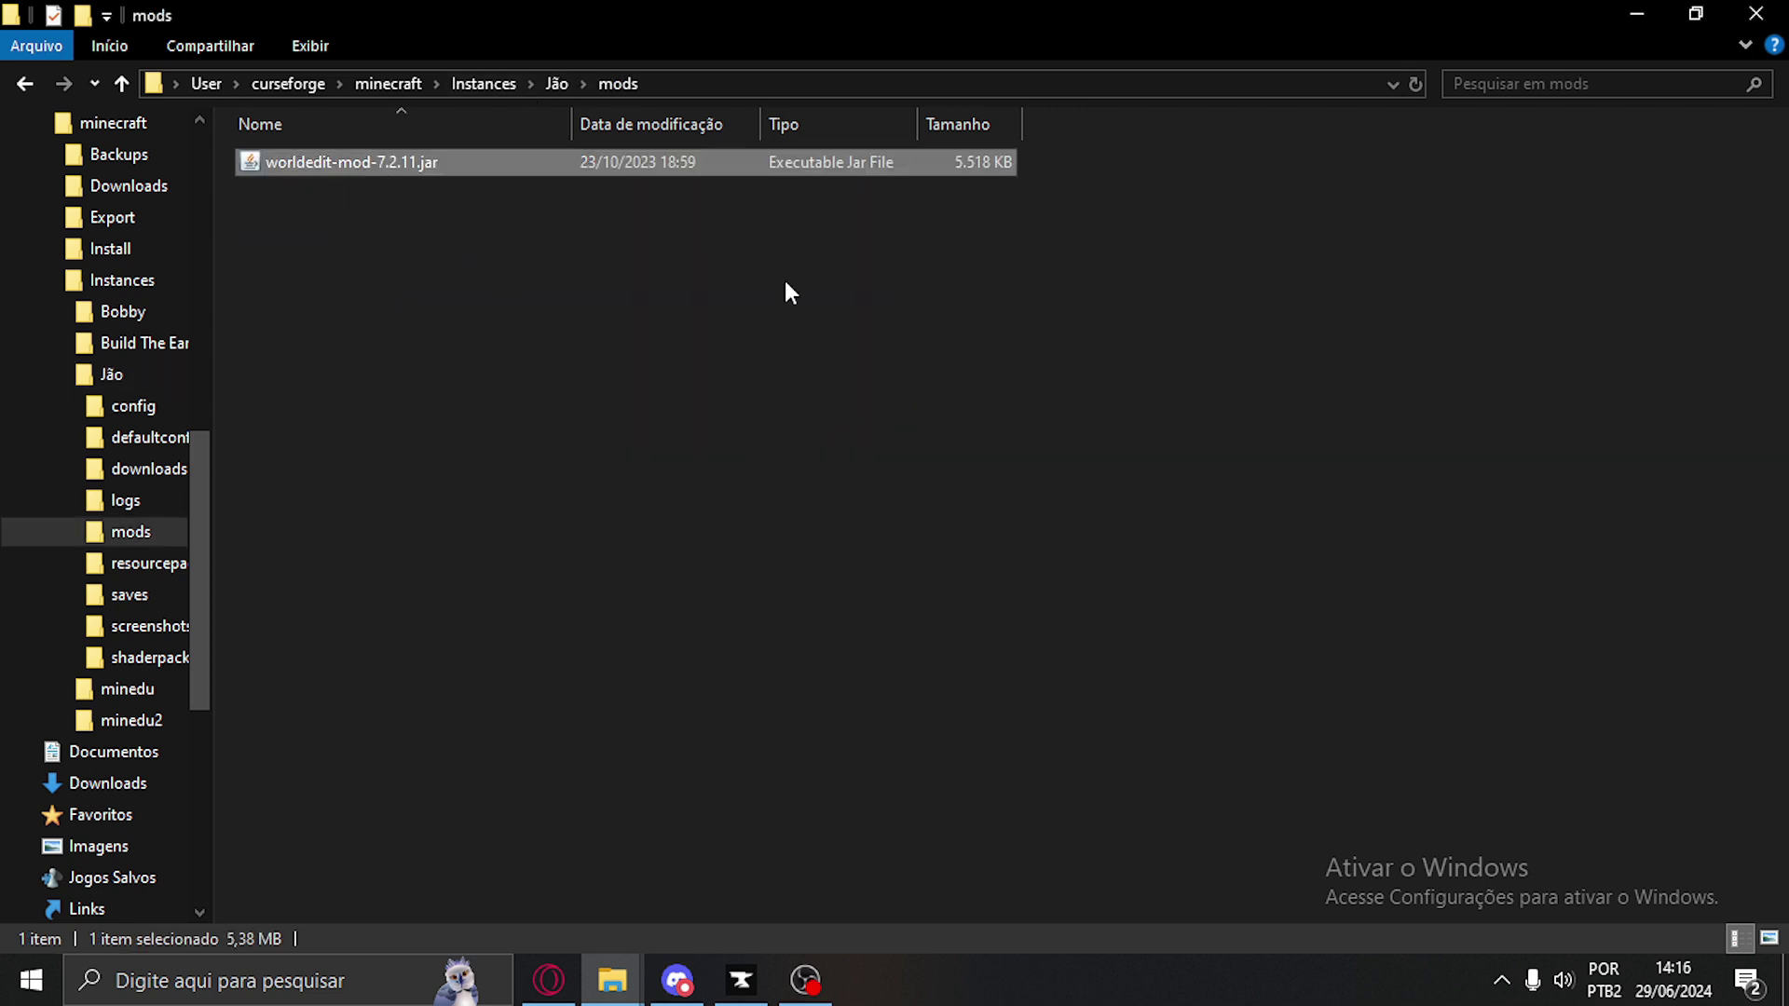
{"action": "key", "text": "BackSpace"}
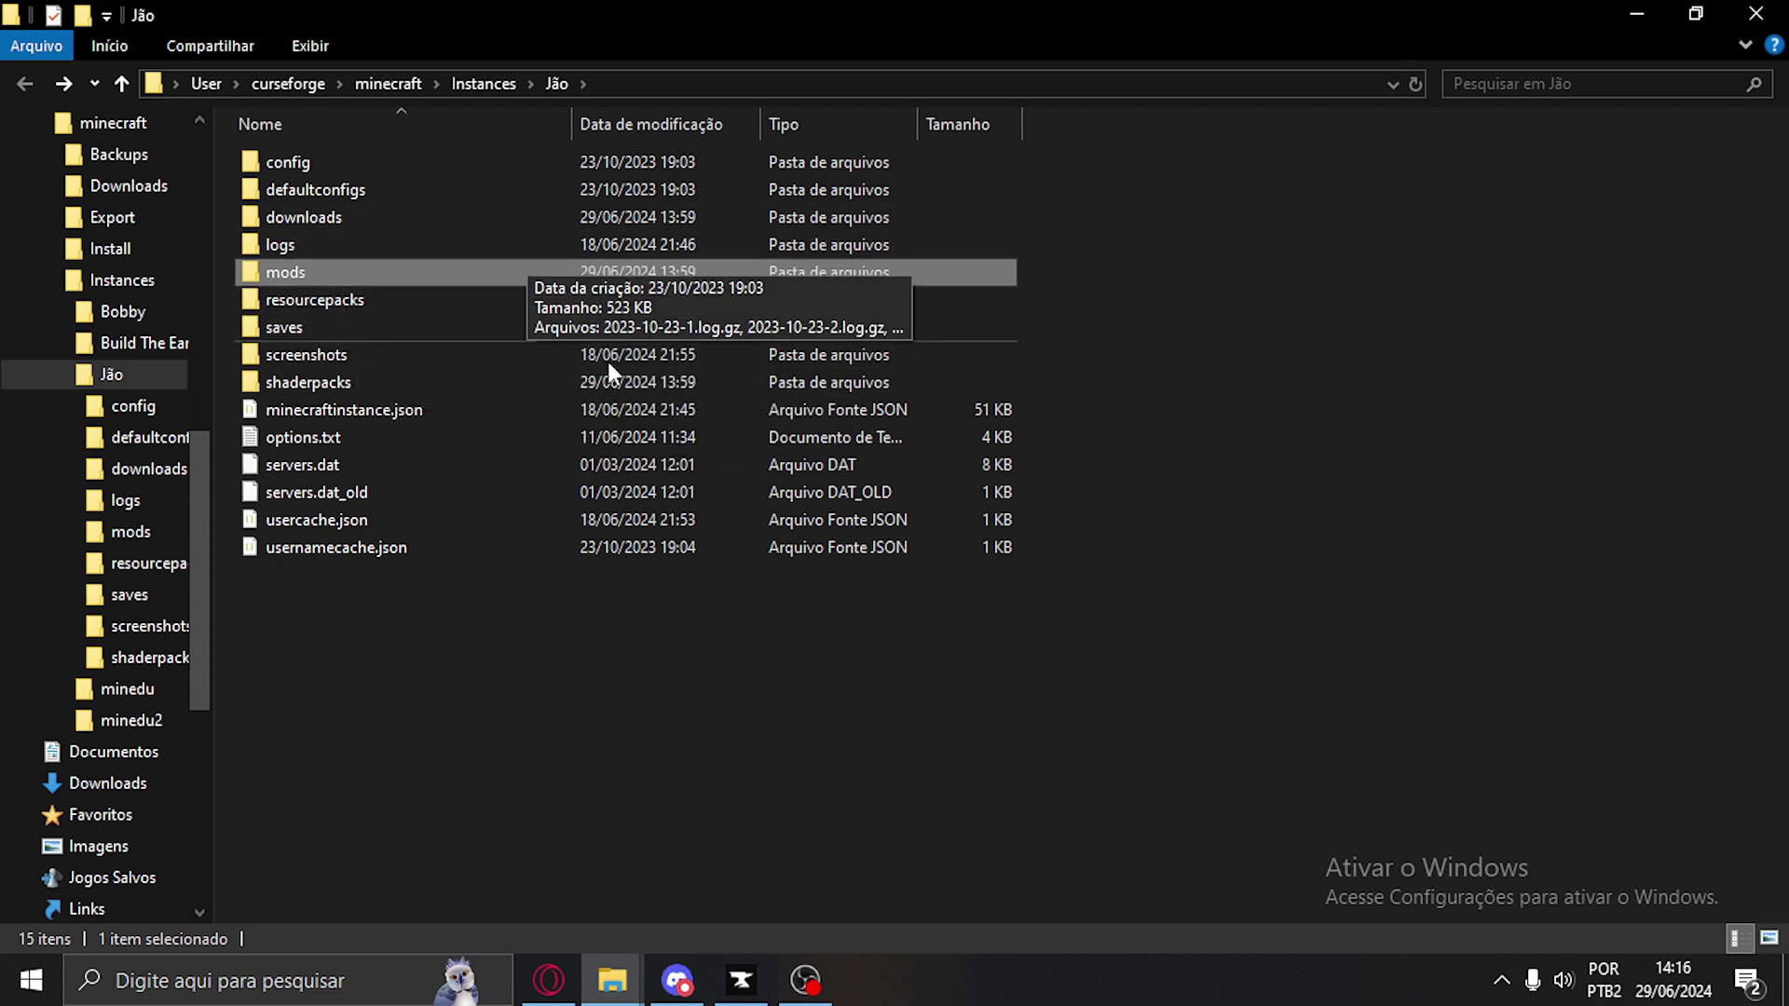
{"action": "left_click", "coordinate": [484, 657]}
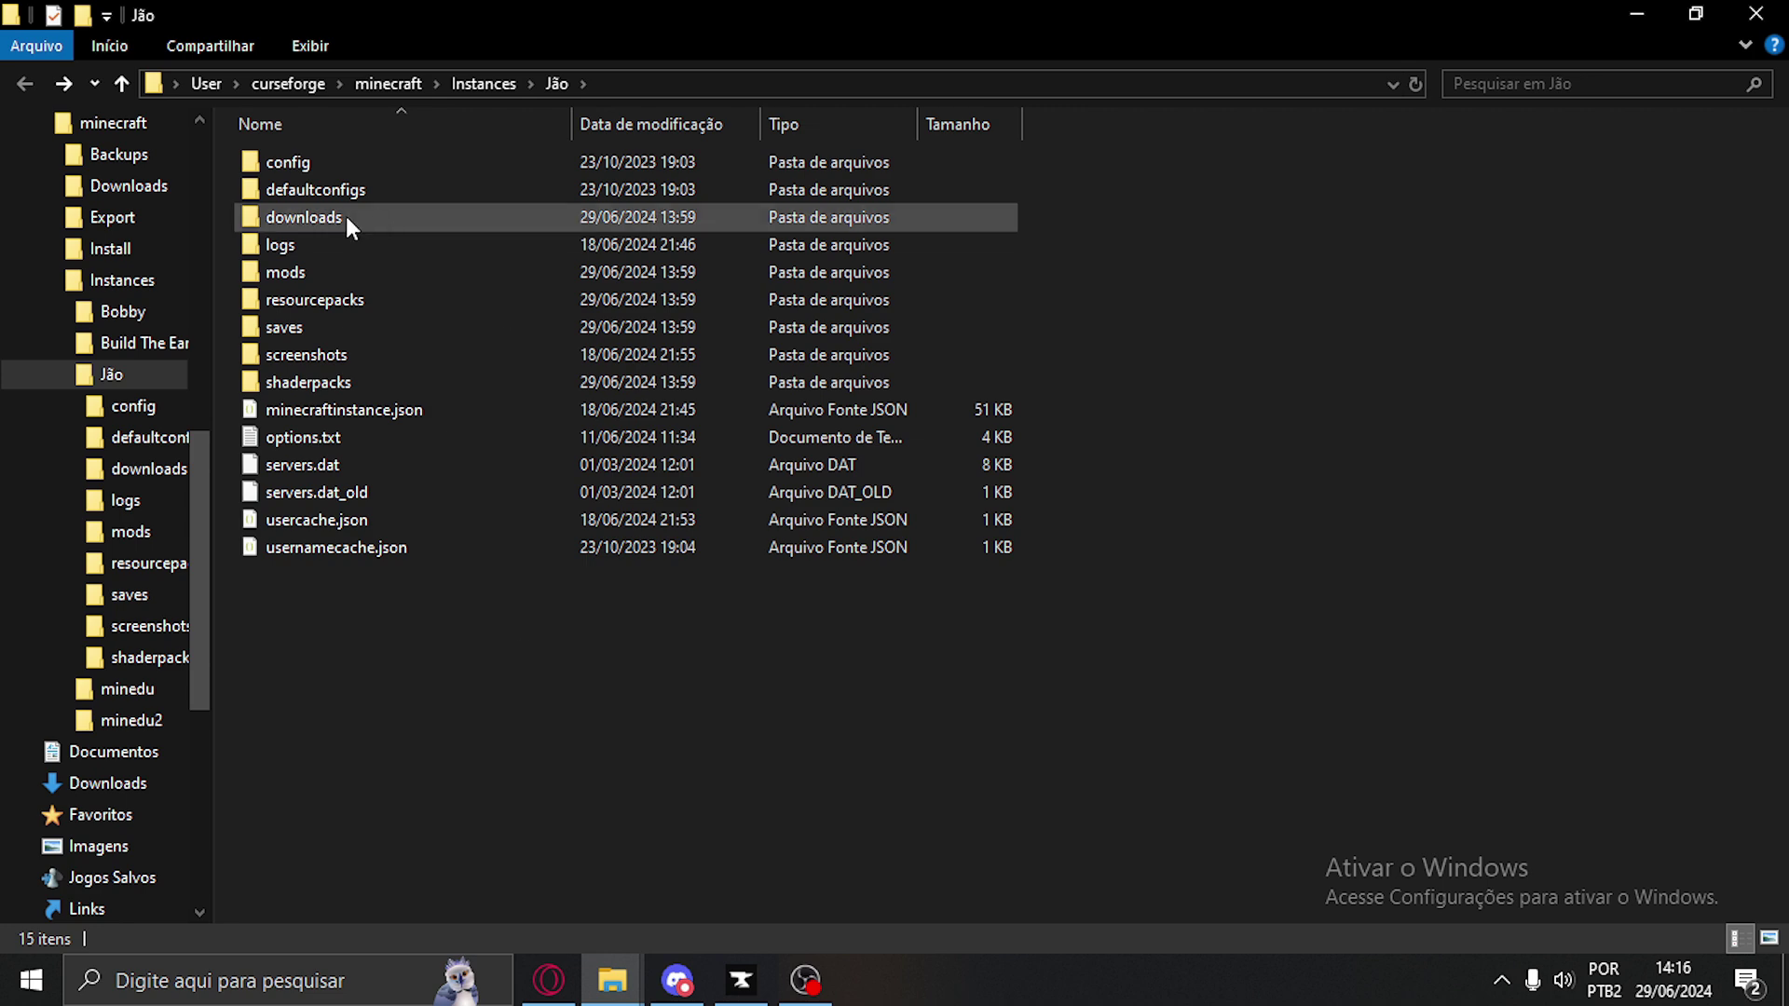
Open the instance's config > worldedit > schematics folder and look through its schematic files
{"action": "double_click", "coordinate": [312, 164]}
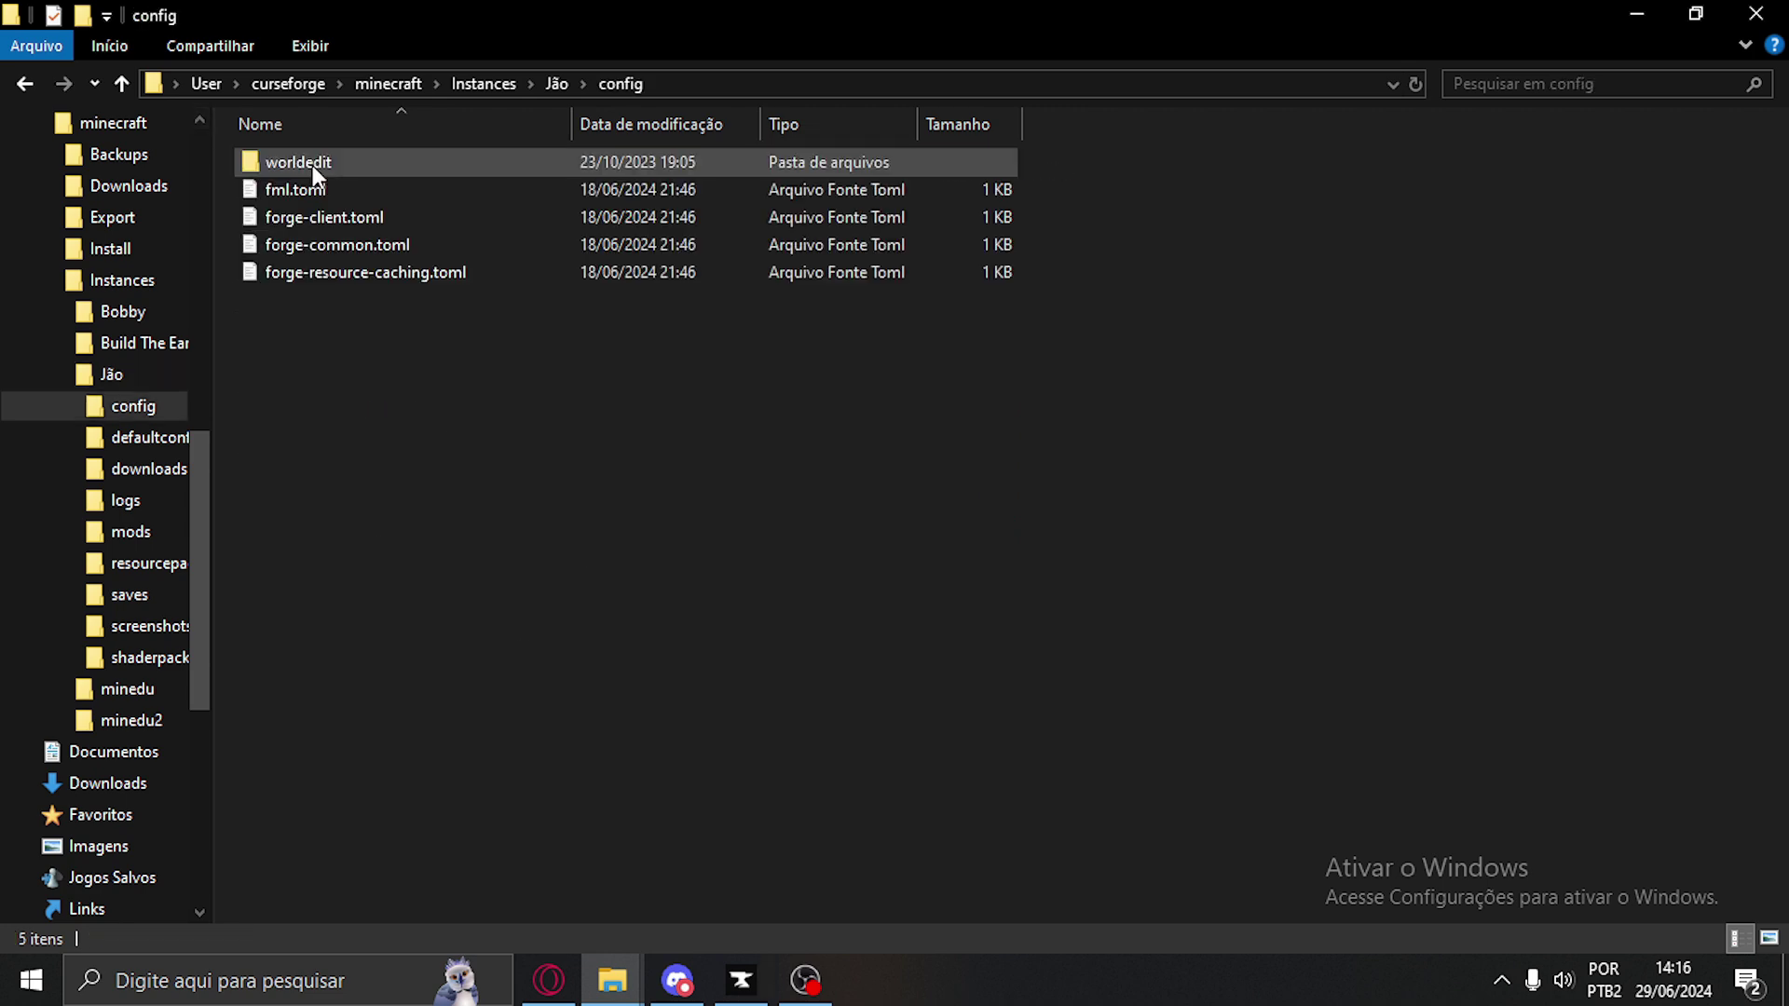
{"action": "left_click", "coordinate": [327, 166]}
{"action": "double_click", "coordinate": [328, 166]}
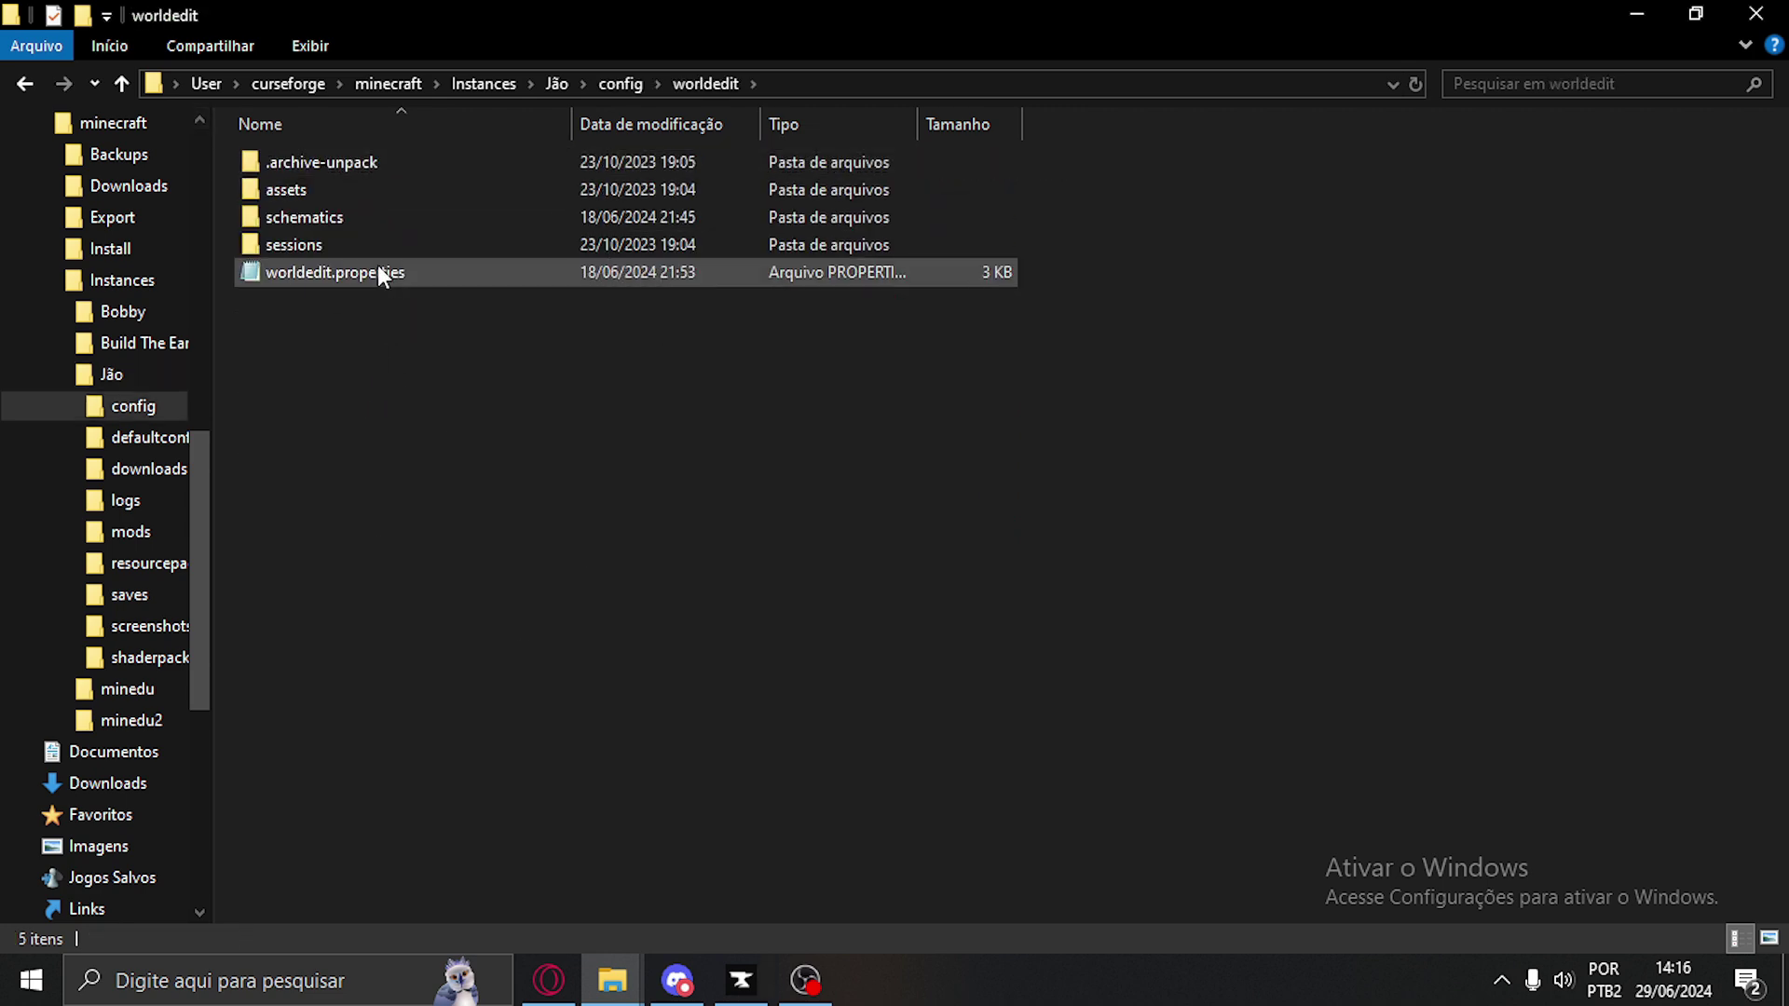
{"action": "double_click", "coordinate": [340, 216]}
{"action": "scroll", "coordinate": [550, 722], "scroll_direction": "down", "scroll_amount": 7}
Transfer the torrecastelo.schem file from Nova pasta into the instance's schematics folder
{"action": "mouse_move", "coordinate": [612, 980]}
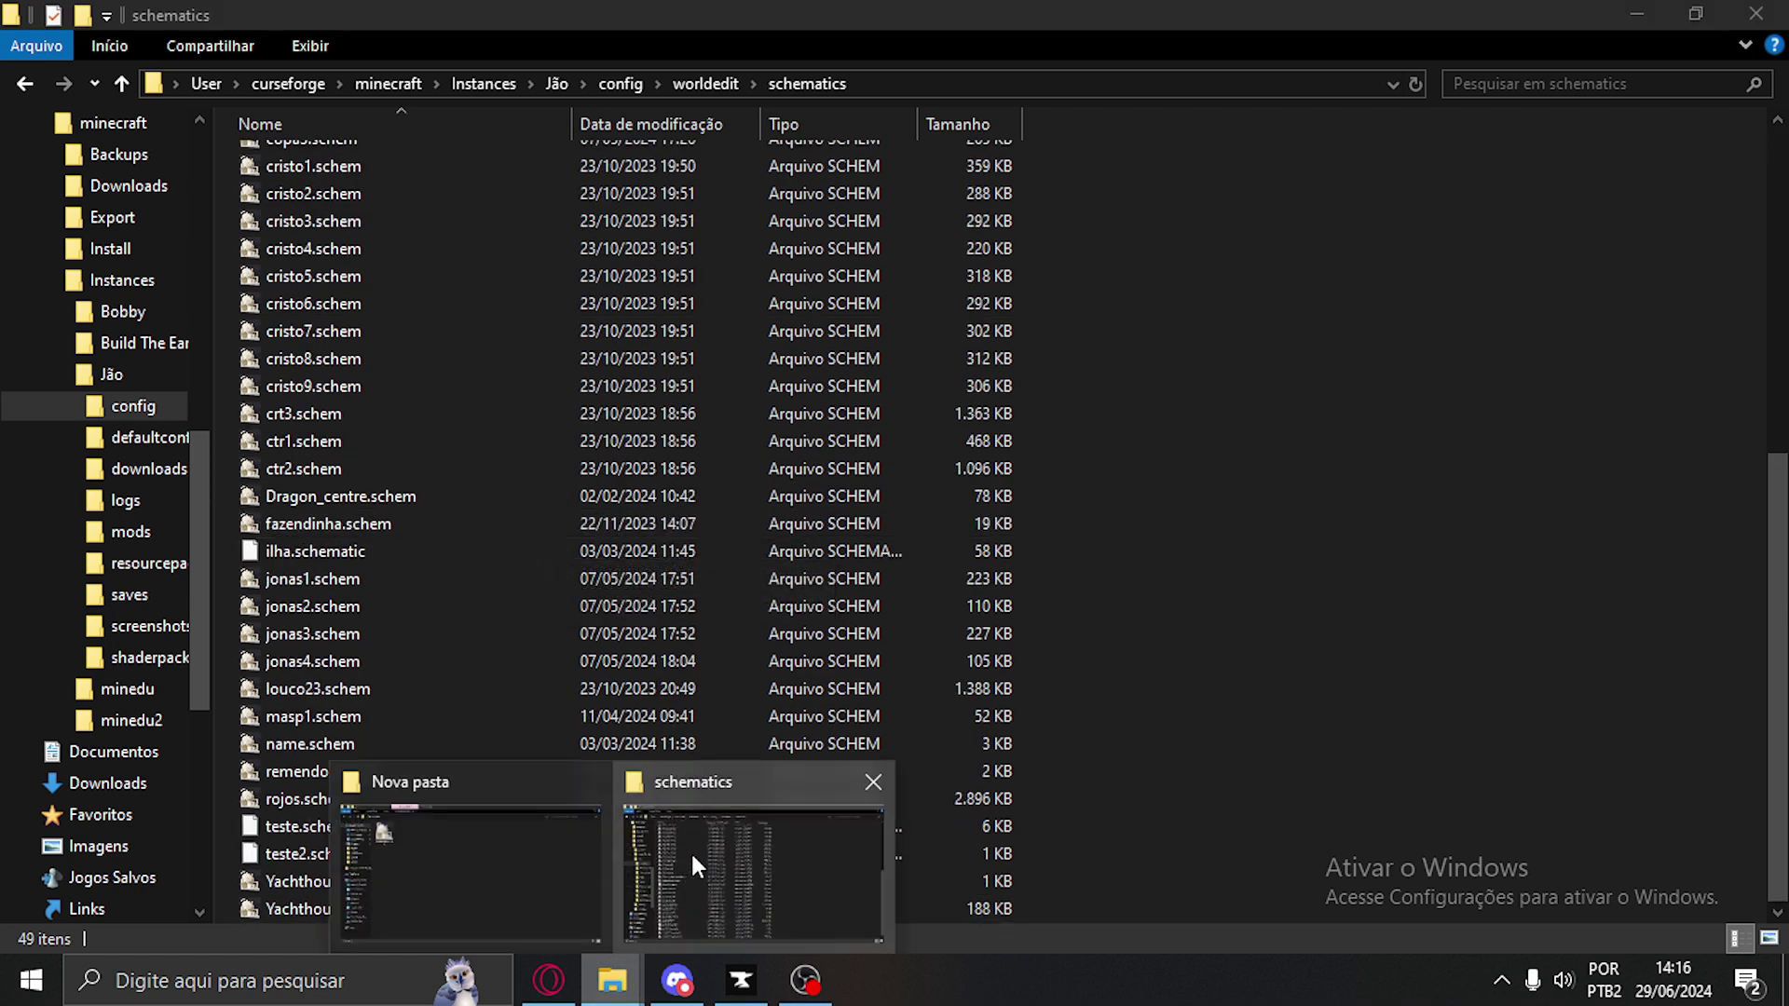
{"action": "left_click", "coordinate": [472, 858]}
{"action": "left_click", "coordinate": [308, 193]}
{"action": "left_click_drag", "start_coordinate": [307, 193], "coordinate": [1275, 456]}
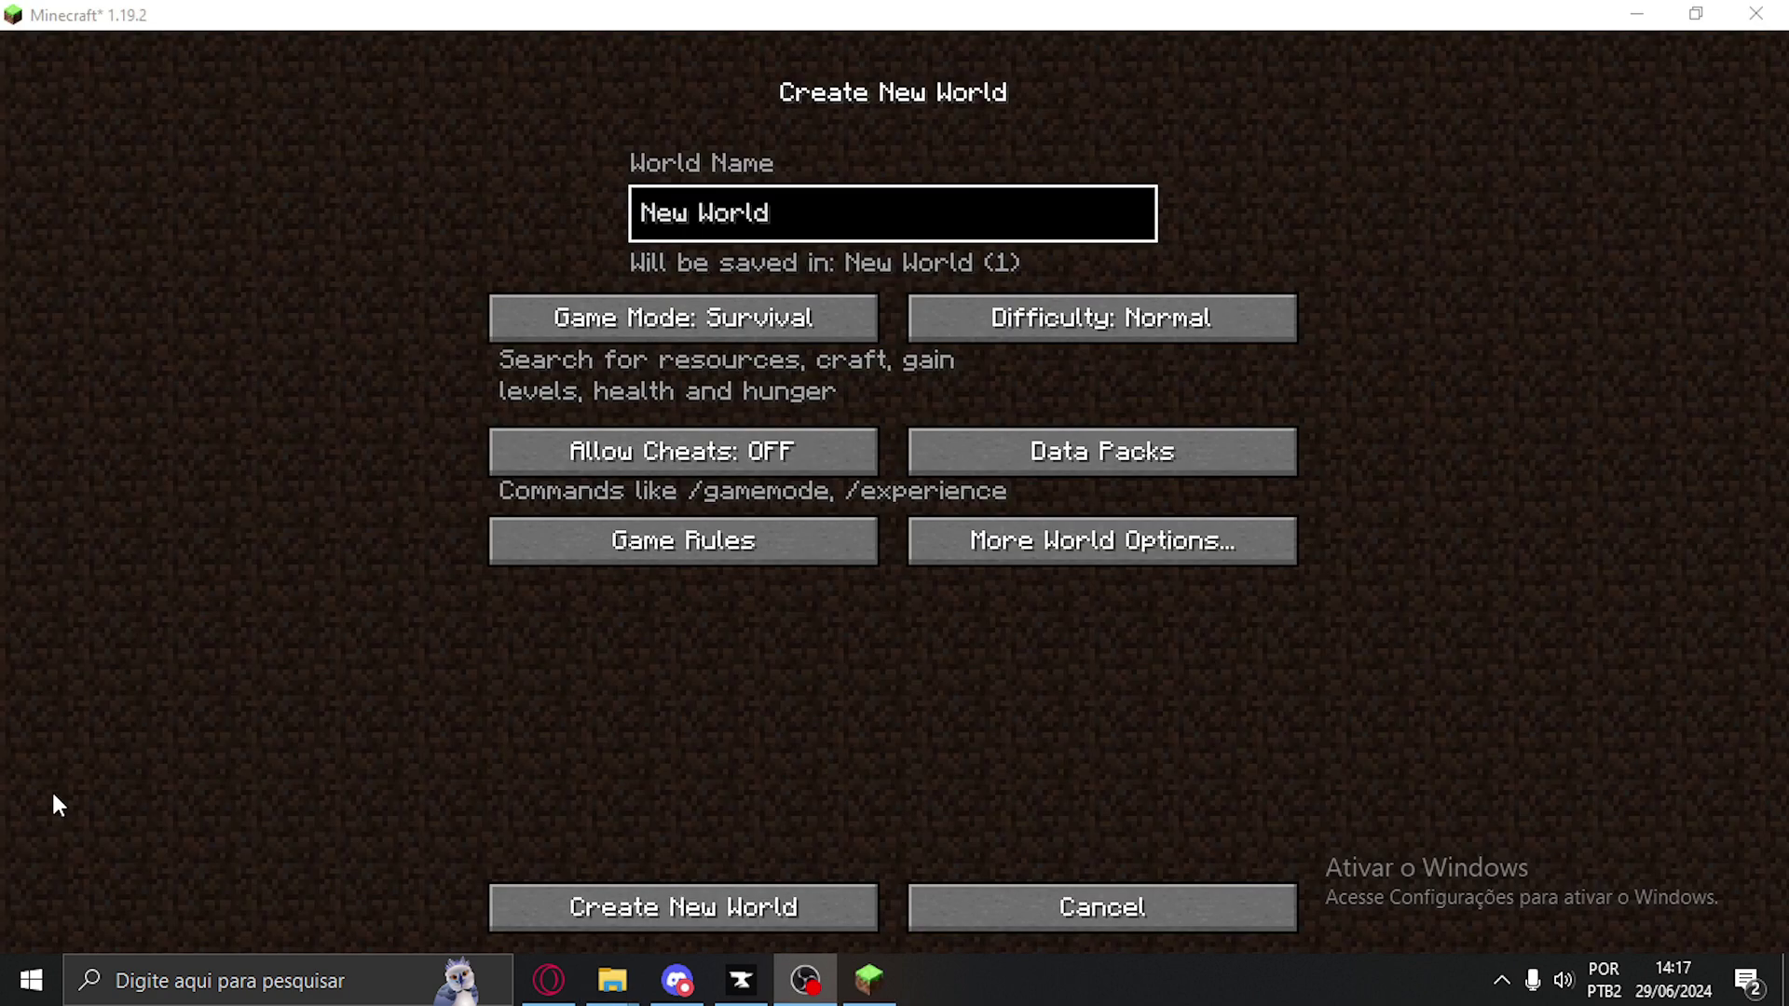
In Minecraft, name the new world Renders_vídeo and set its difficulty to Peaceful
{"action": "left_click", "coordinate": [1233, 321]}
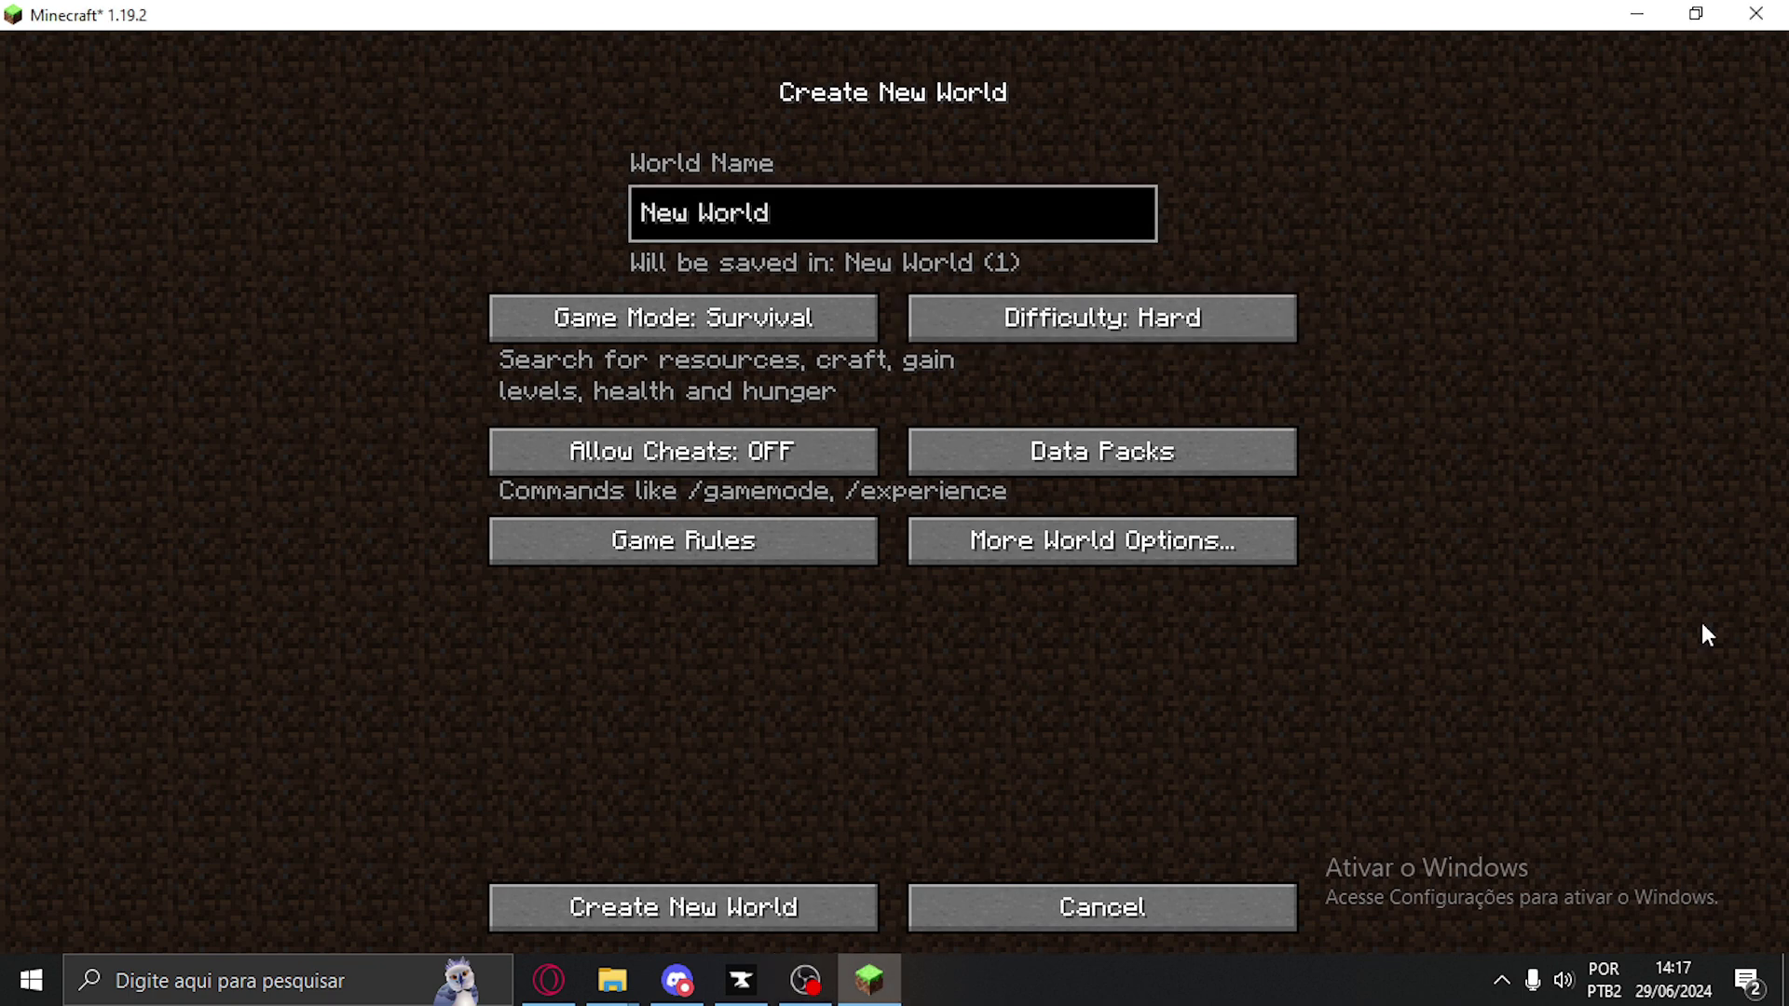
{"action": "key", "text": "BackSpace"}
{"action": "key", "text": "BackSpace"}
{"action": "key", "text": "BackSpace"}
{"action": "key", "text": "BackSpace"}
{"action": "key", "text": "BackSpace"}
{"action": "key", "text": "BackSpace"}
{"action": "key", "text": "BackSpace"}
{"action": "key", "text": "BackSpace"}
{"action": "key", "text": "BackSpace"}
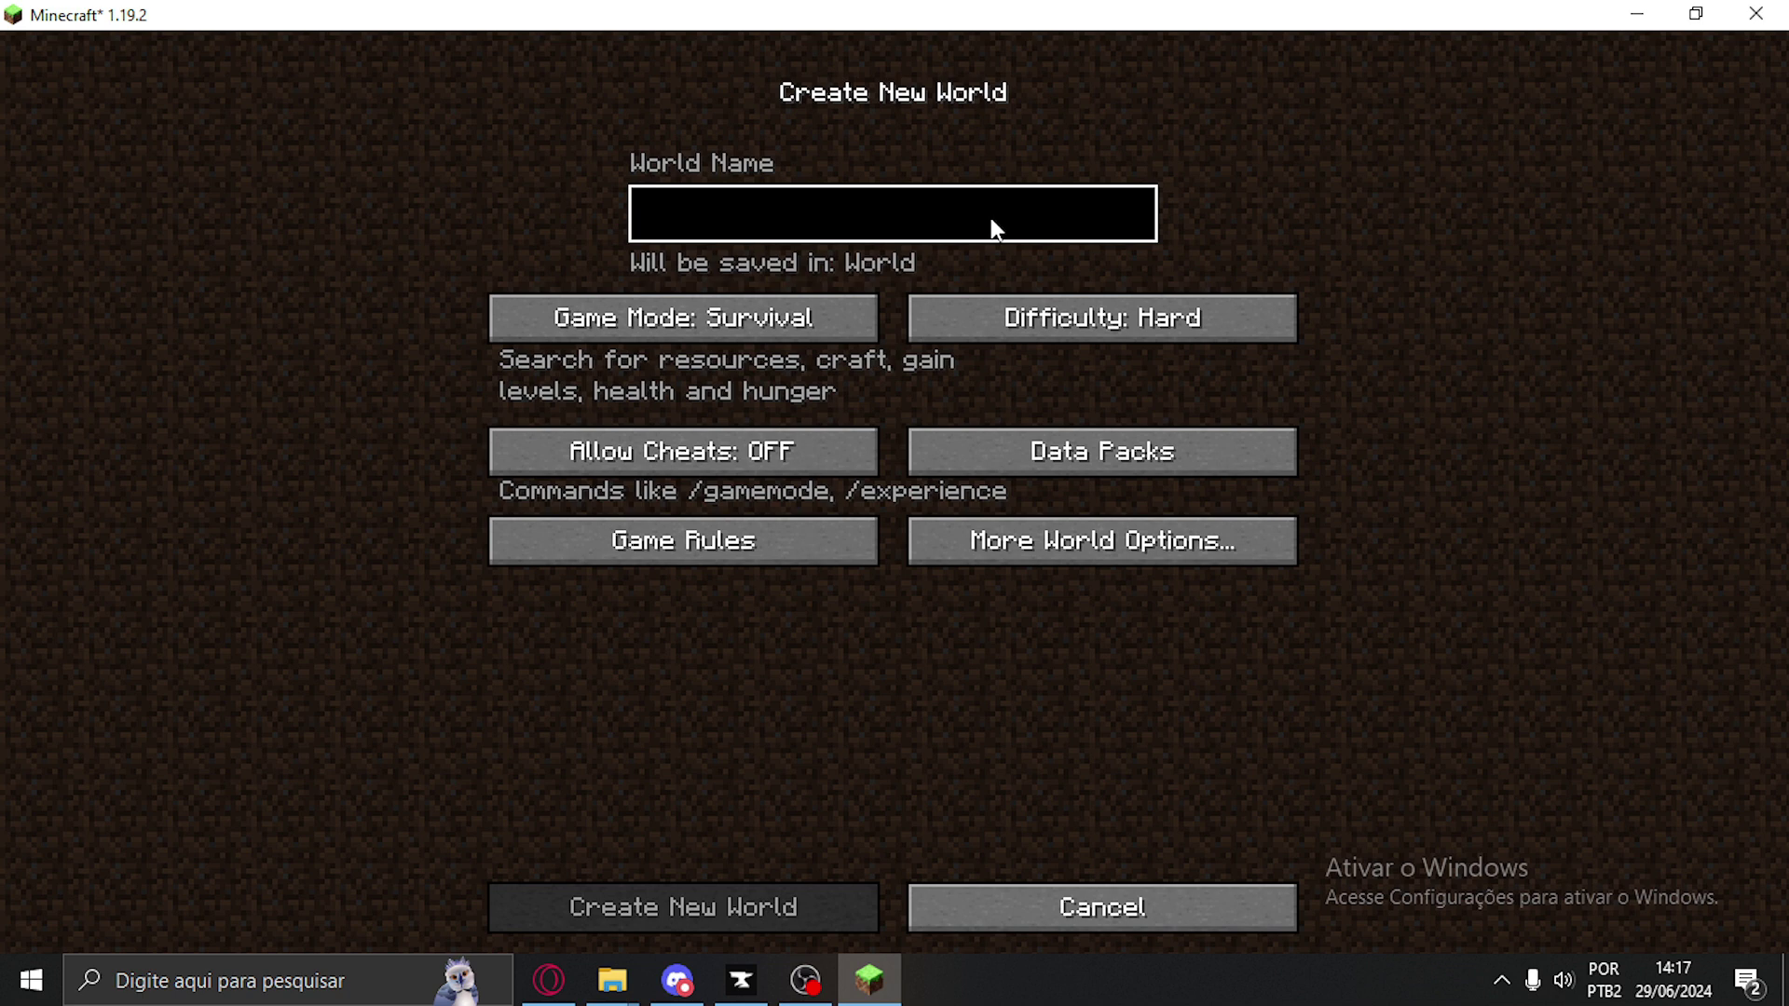
{"action": "type", "text": "Render"}
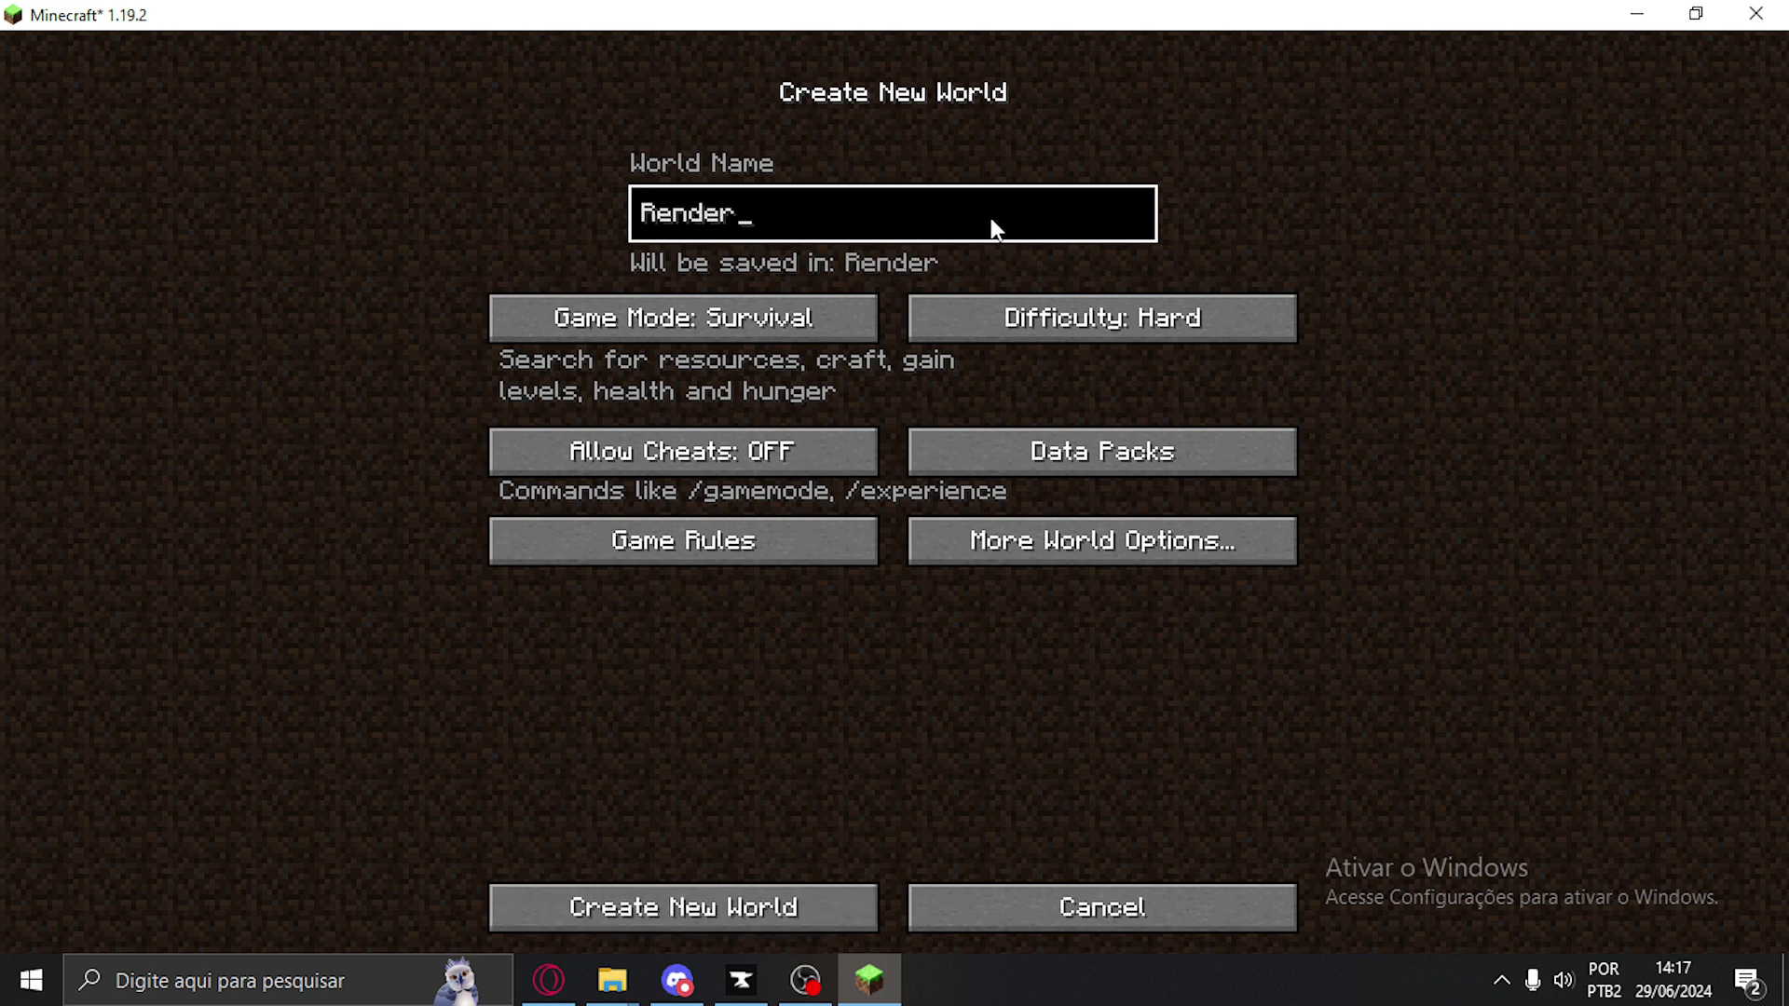
{"action": "type", "text": "s_vídeo"}
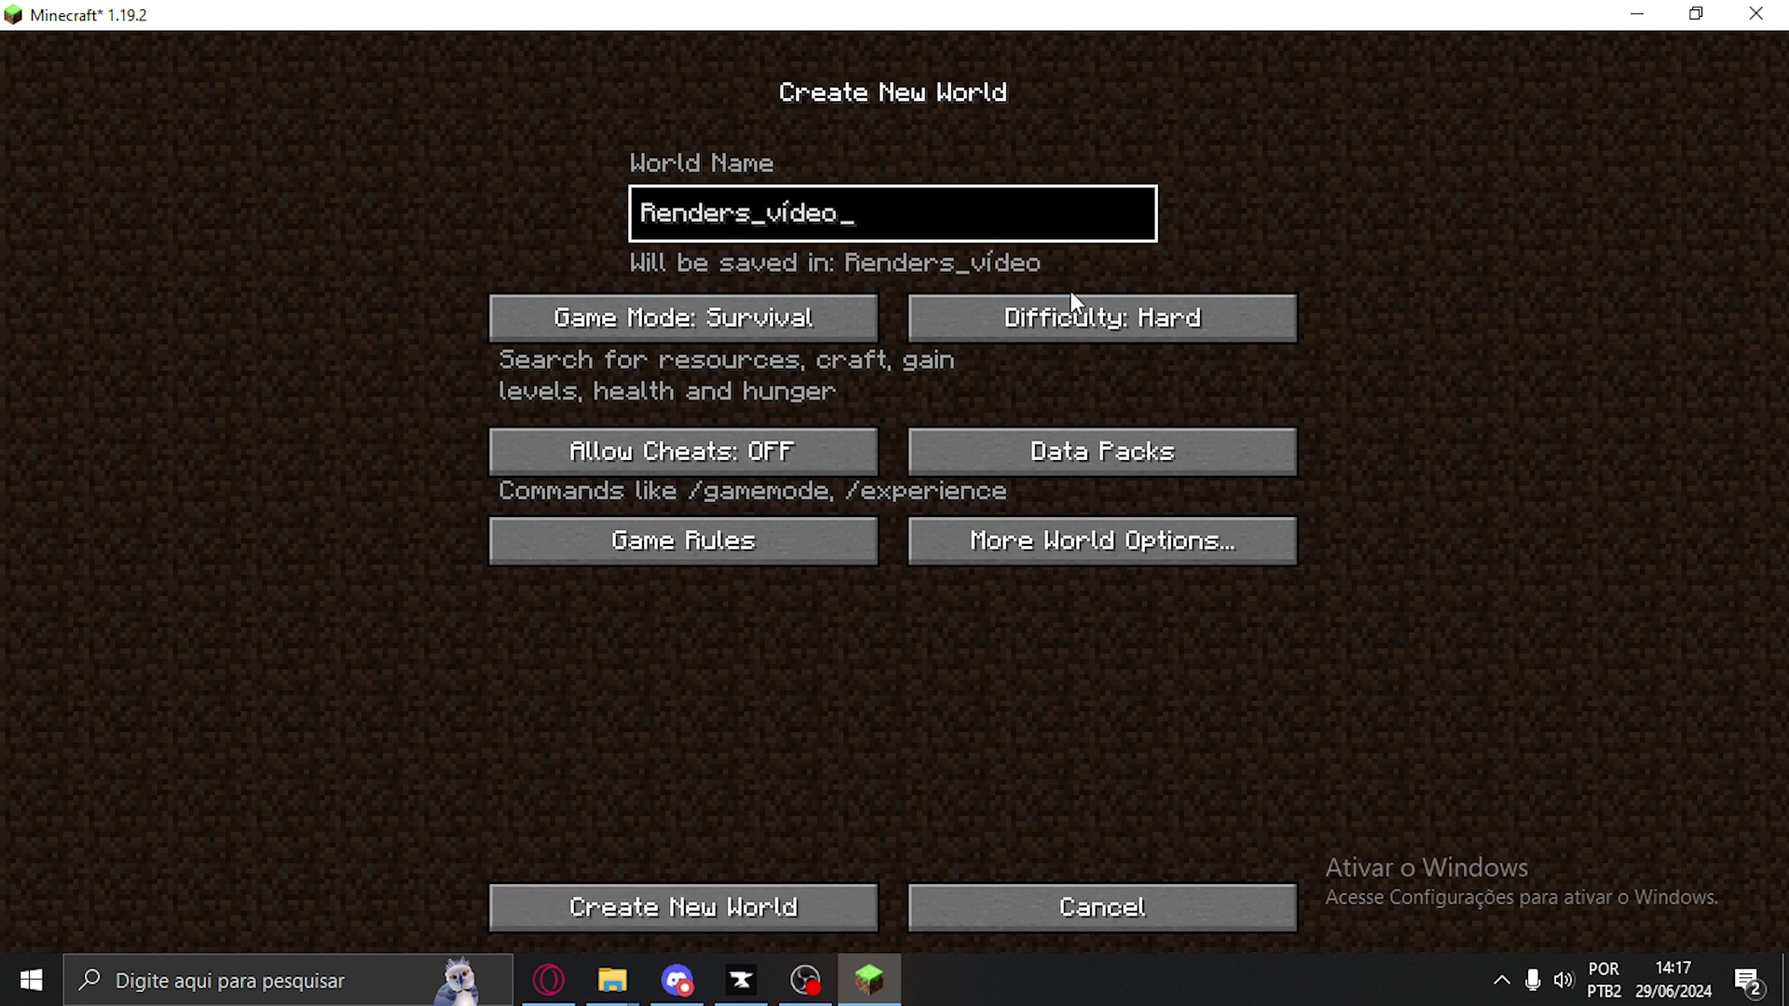
{"action": "left_click", "coordinate": [1070, 313]}
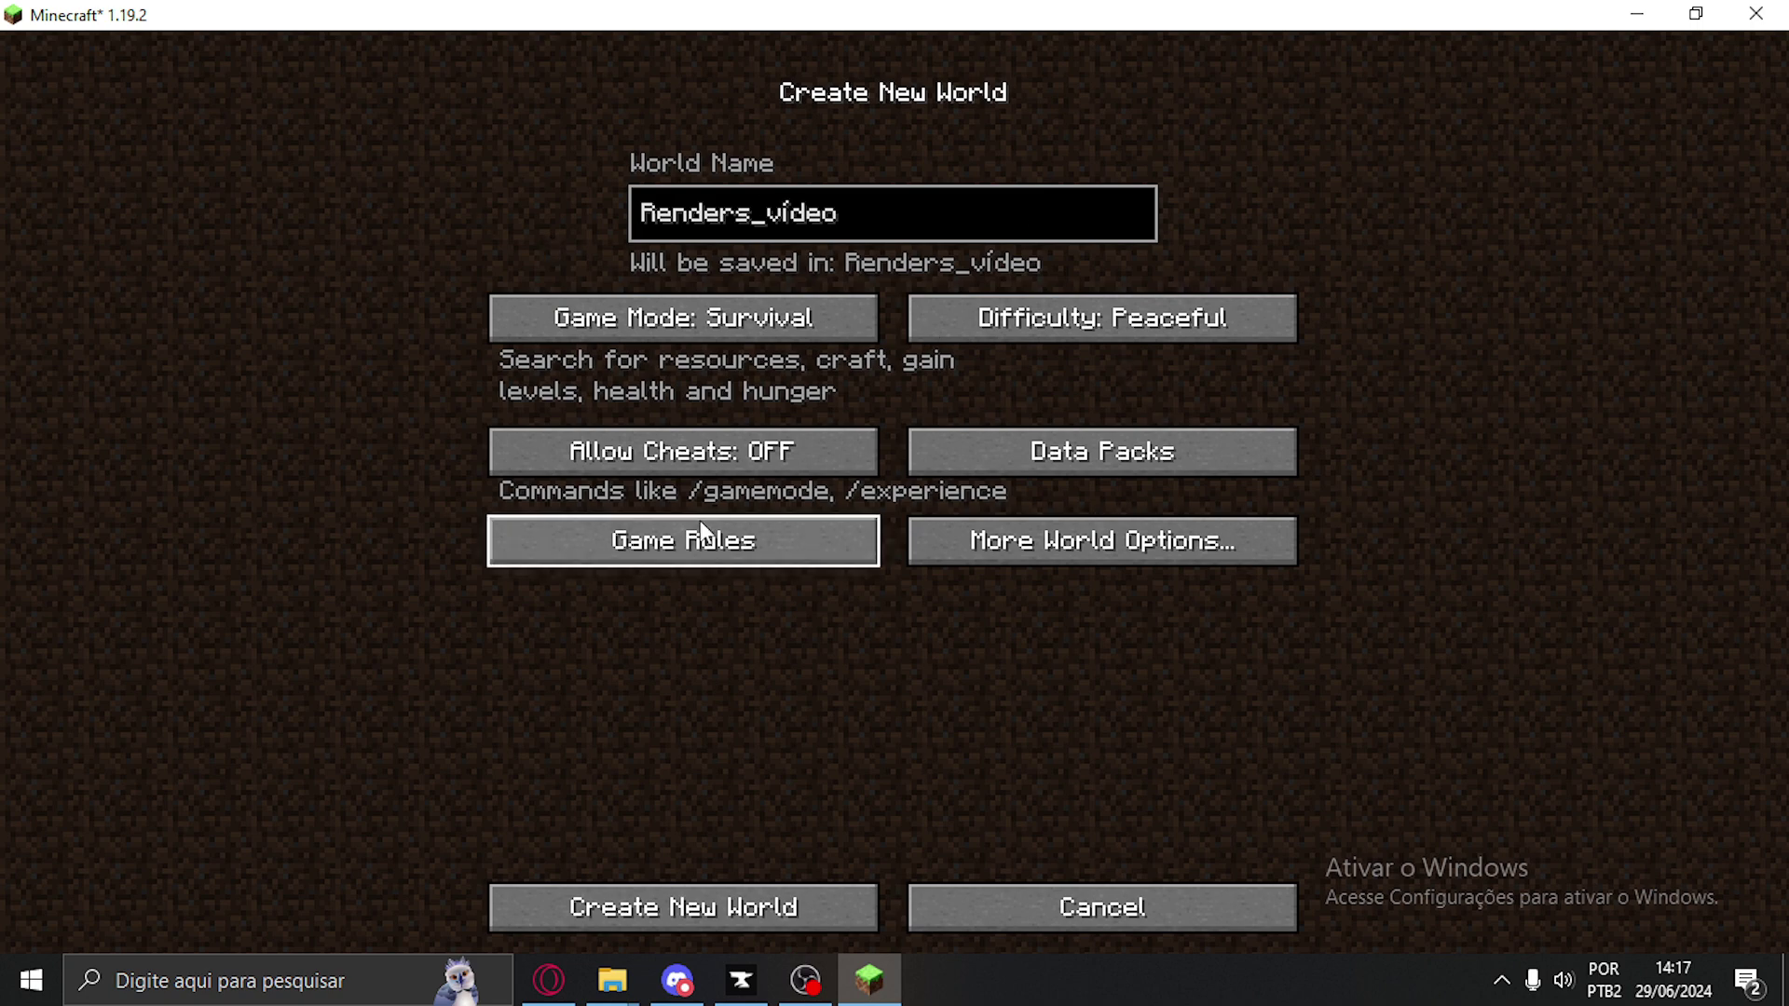
Set the world type to Superflat, create the world and enter the game
{"action": "left_click", "coordinate": [1083, 547]}
{"action": "left_click", "coordinate": [1166, 326]}
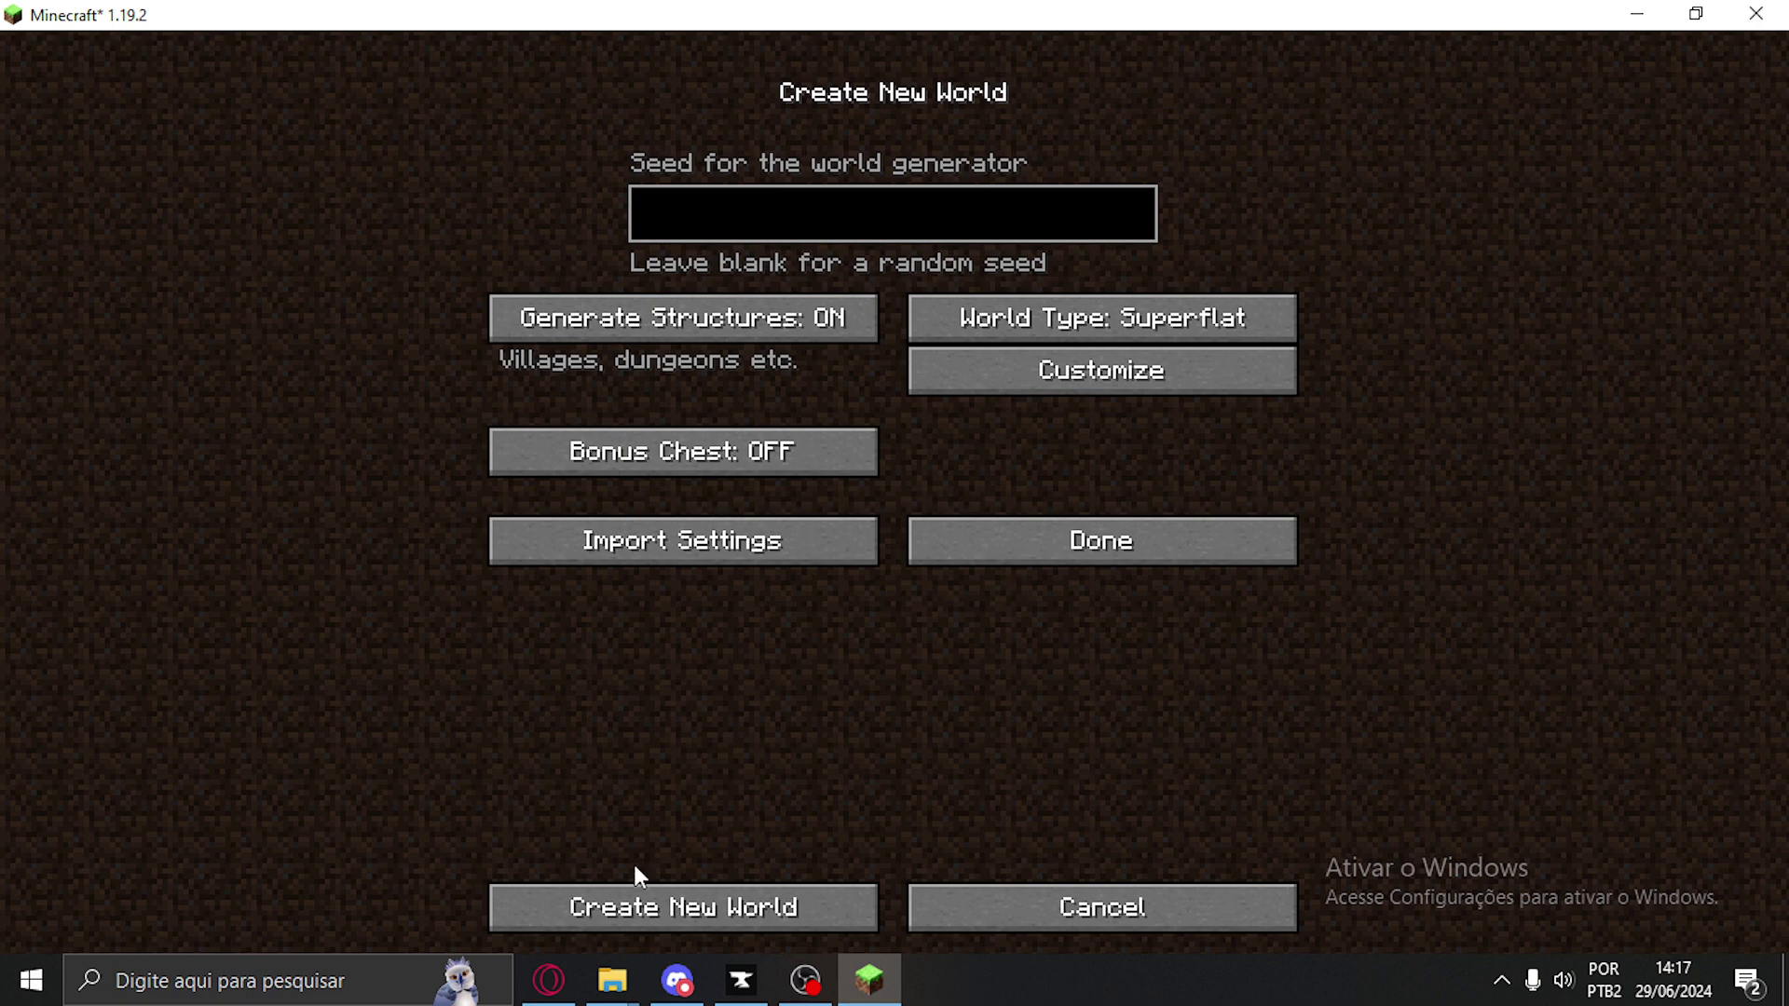
{"action": "left_click", "coordinate": [557, 903]}
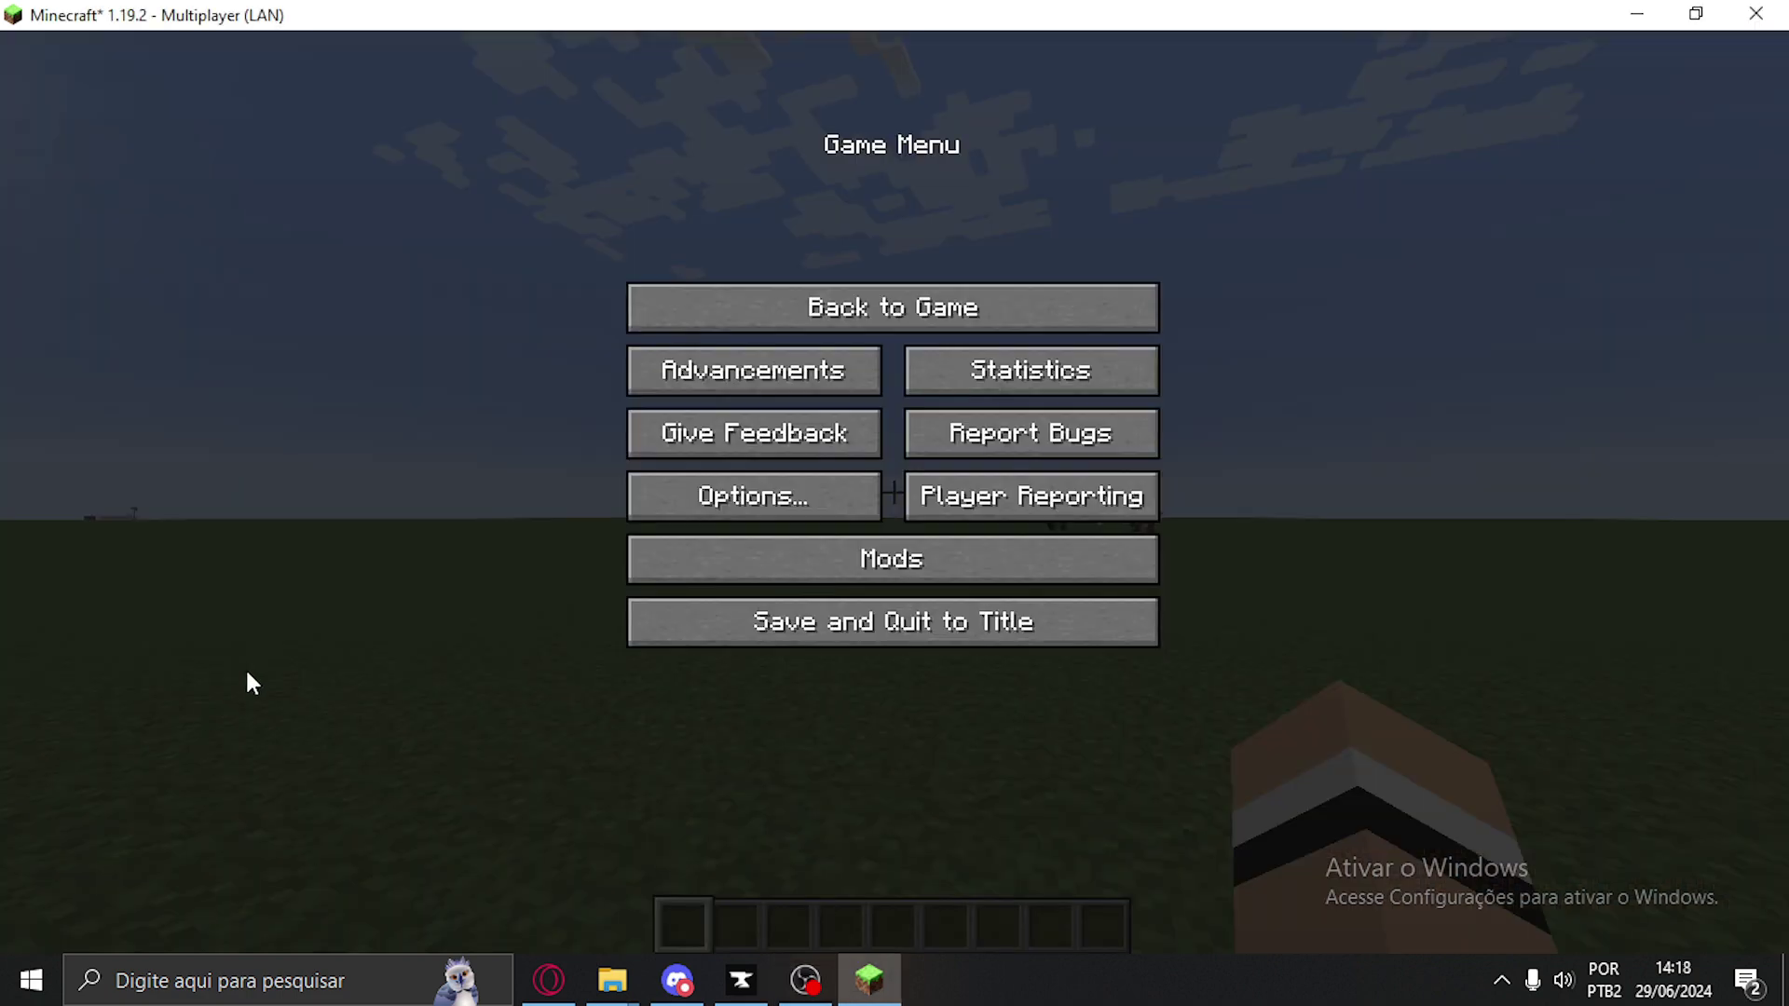
{"action": "key", "text": "Escape"}
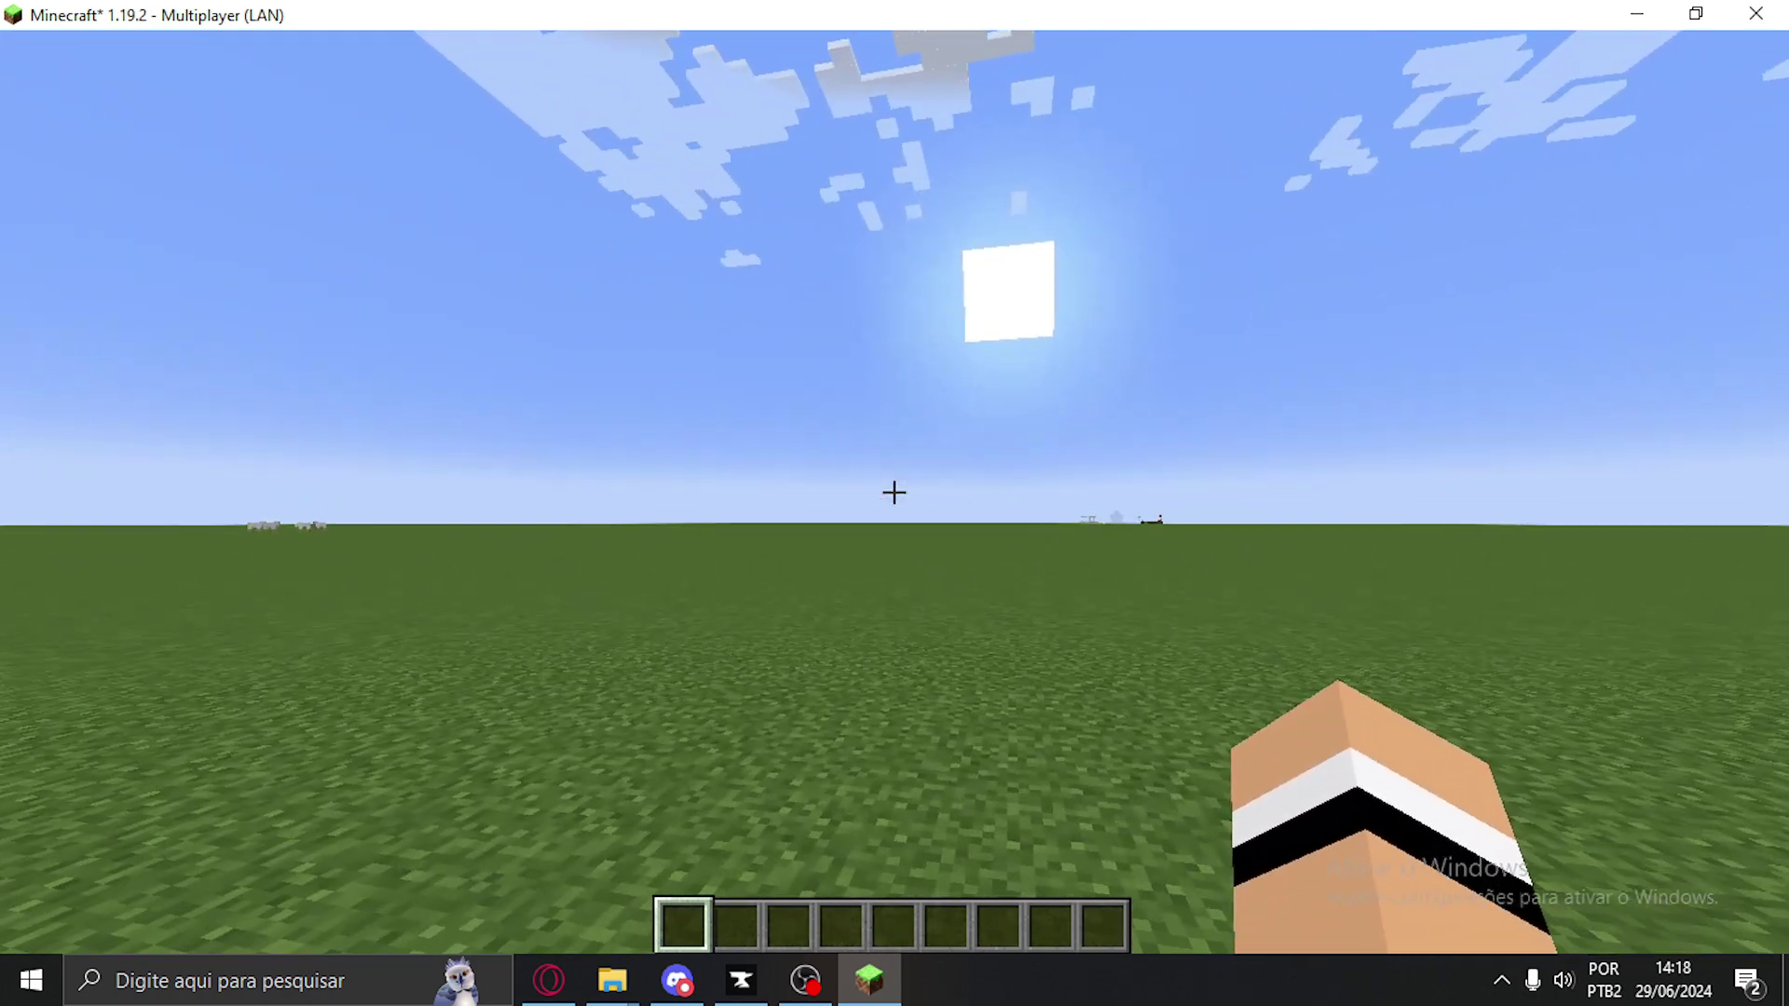
Load the torrecastelo schematic with //schematic load and paste it into the flat world with //paste
{"action": "type", "text": "//sc"}
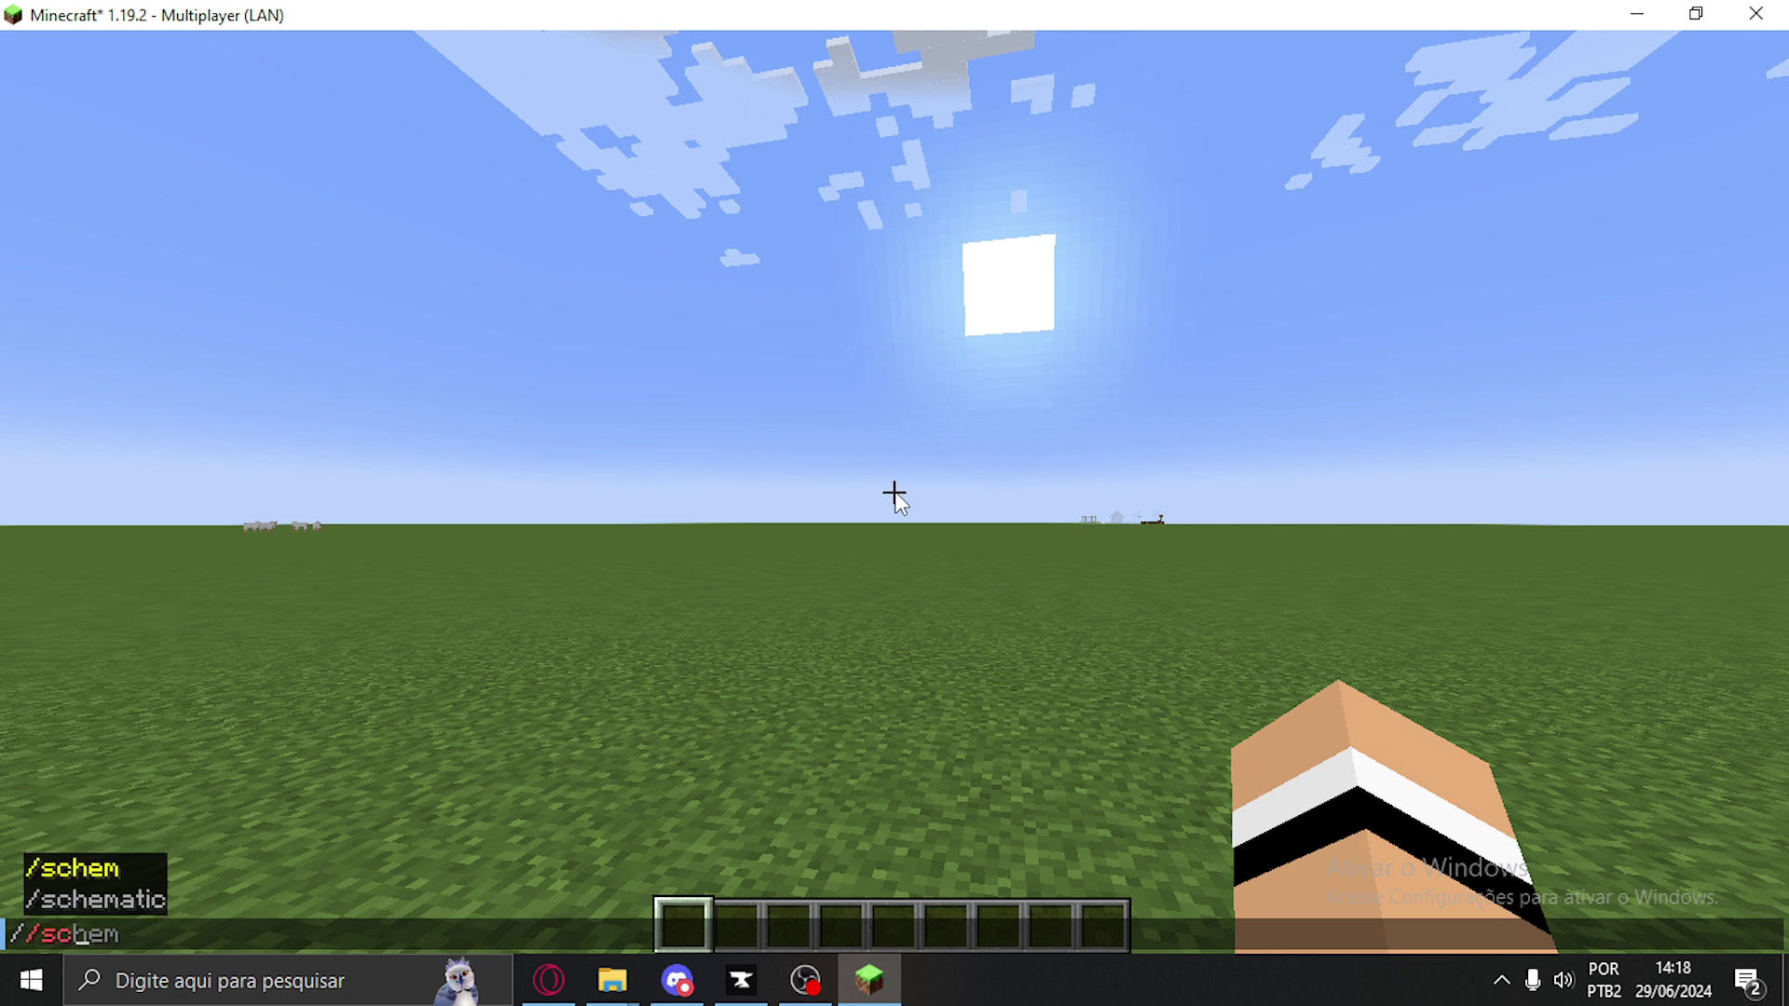
{"action": "key", "text": "Down"}
{"action": "key", "text": "Tab"}
{"action": "type", "text": "load"}
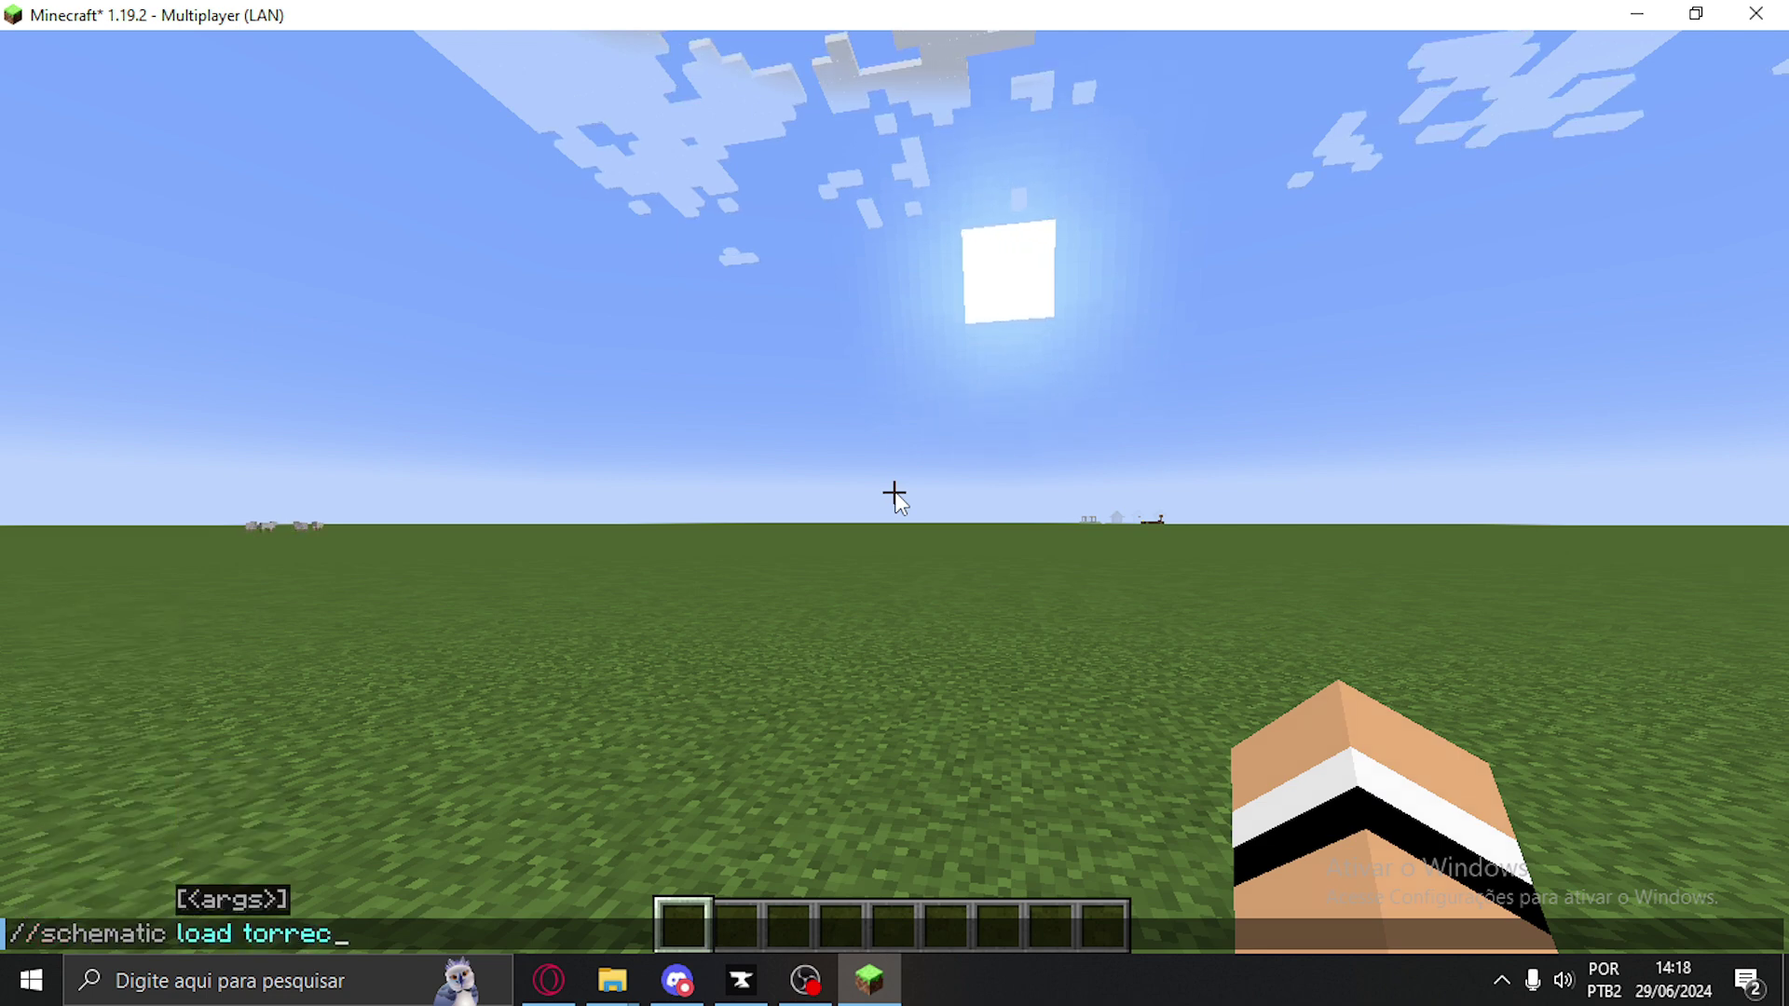
{"action": "type", "text": " torrecastelo"}
{"action": "key", "text": "Return"}
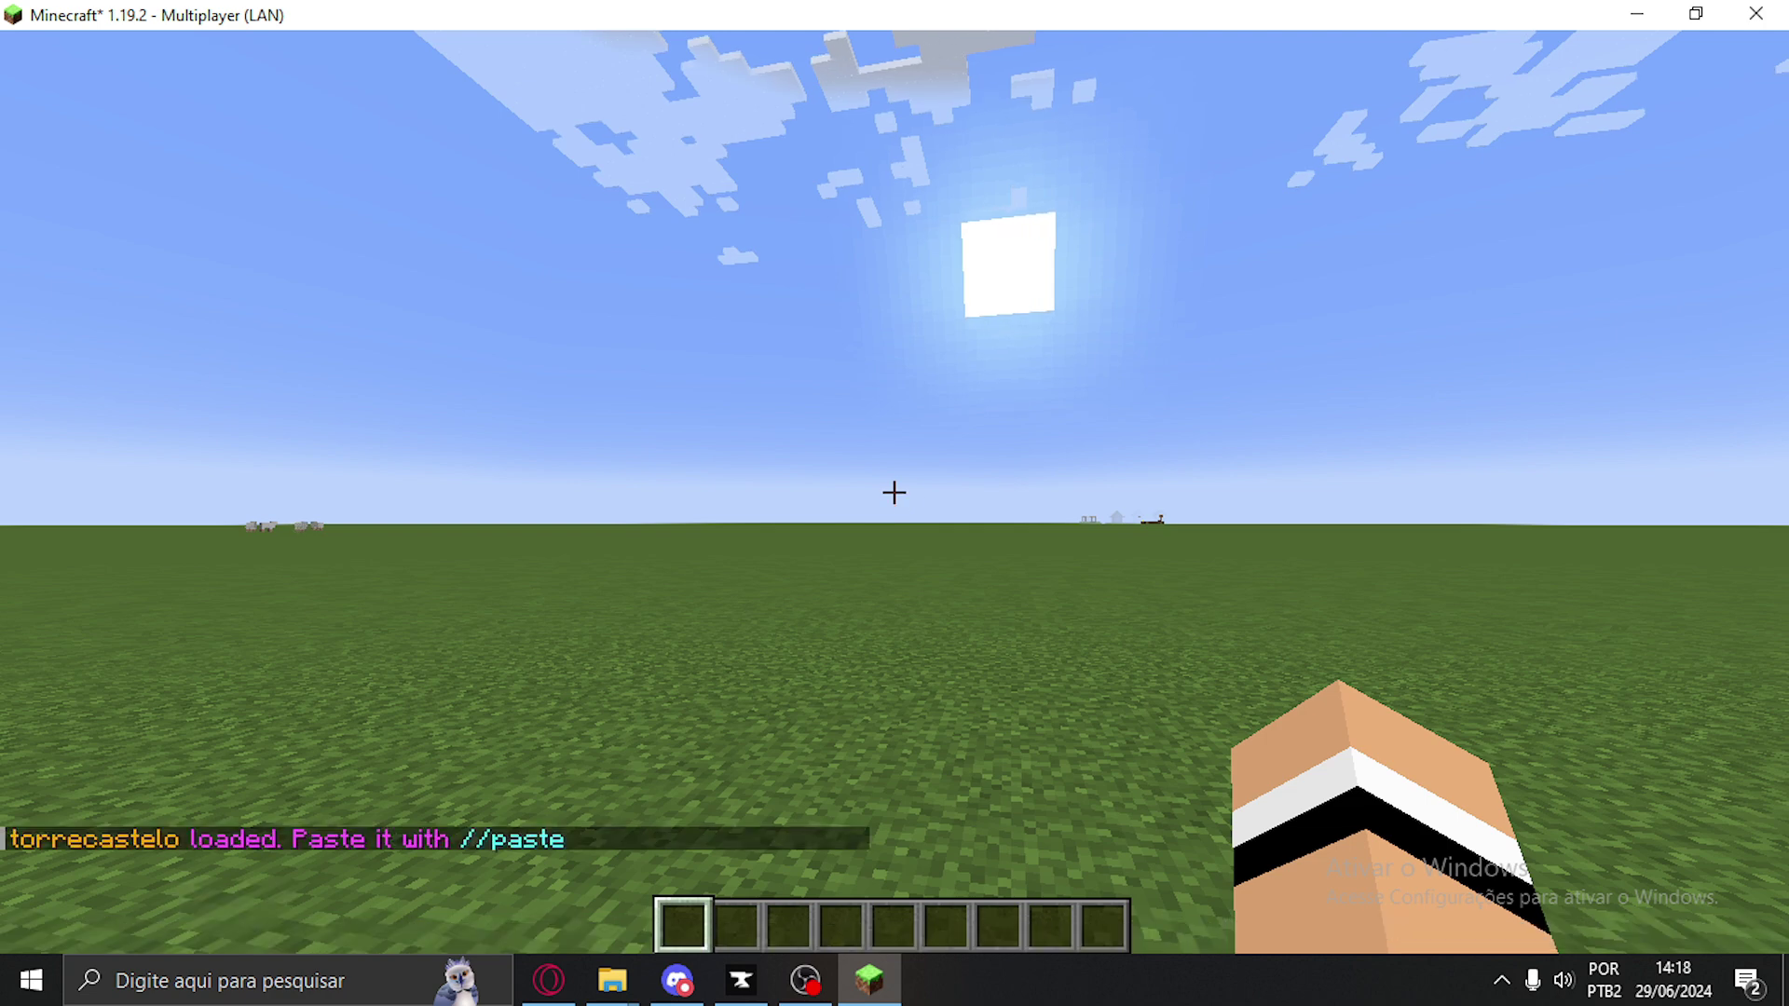
{"action": "type", "text": "//paste"}
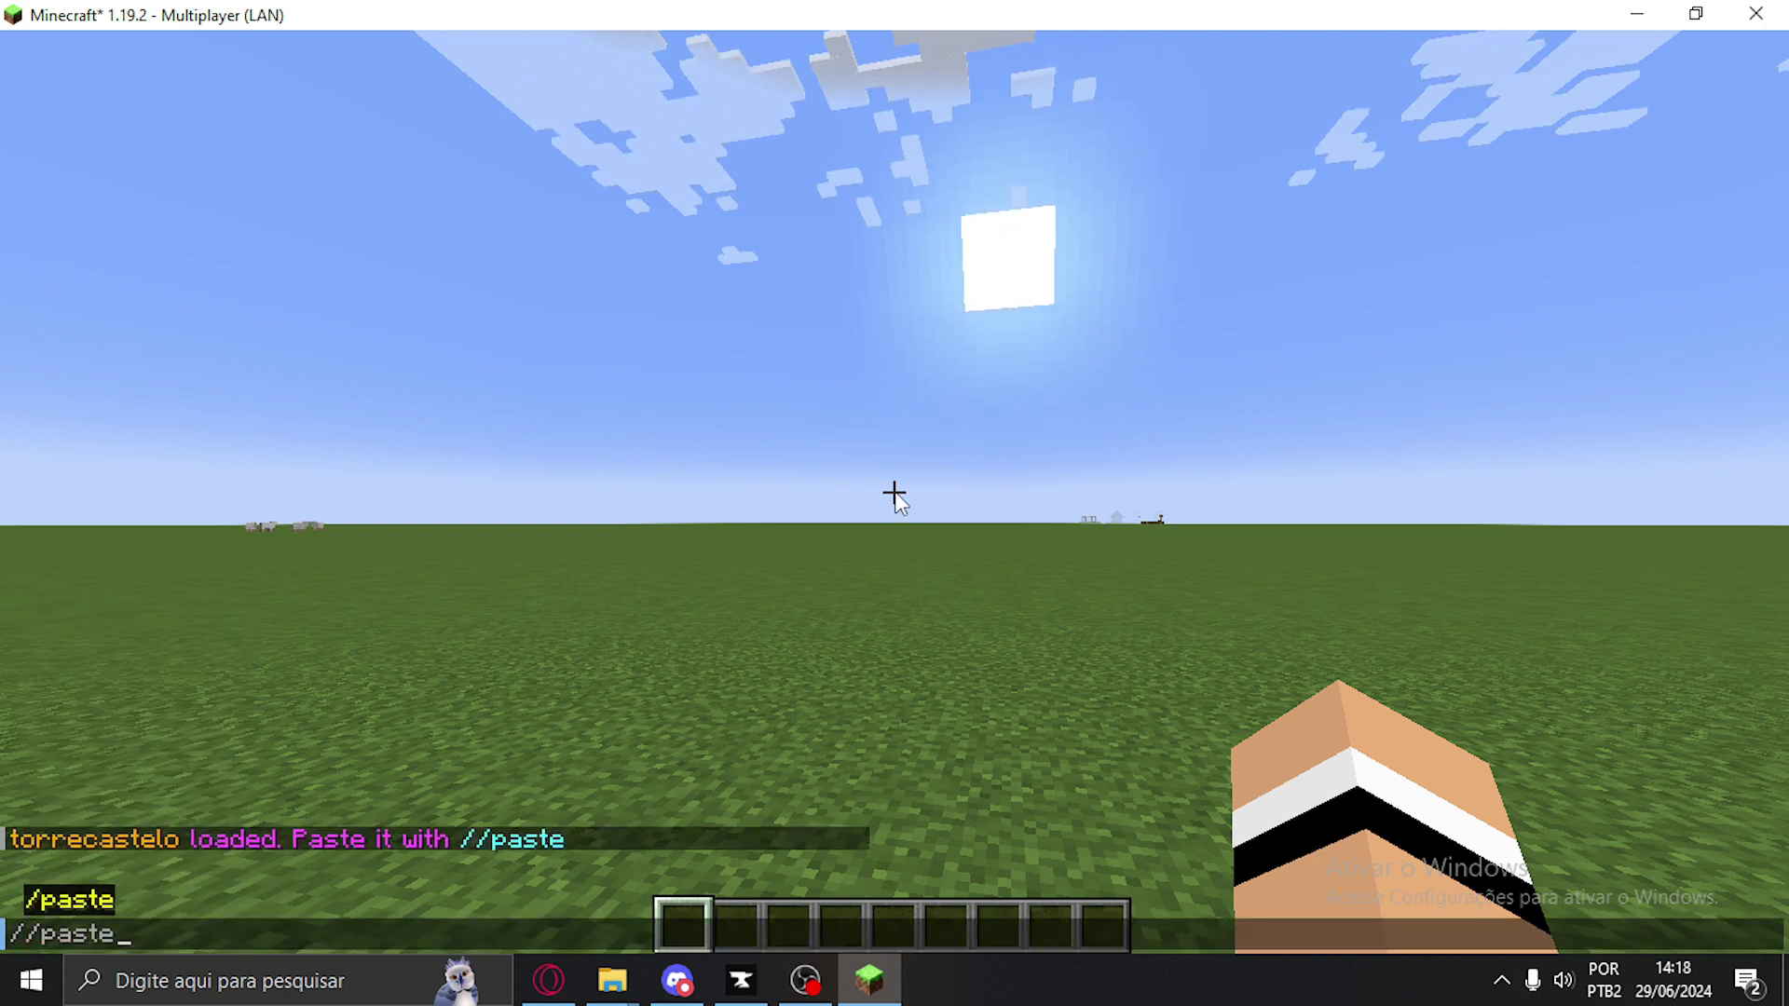
{"action": "key", "text": "Return"}
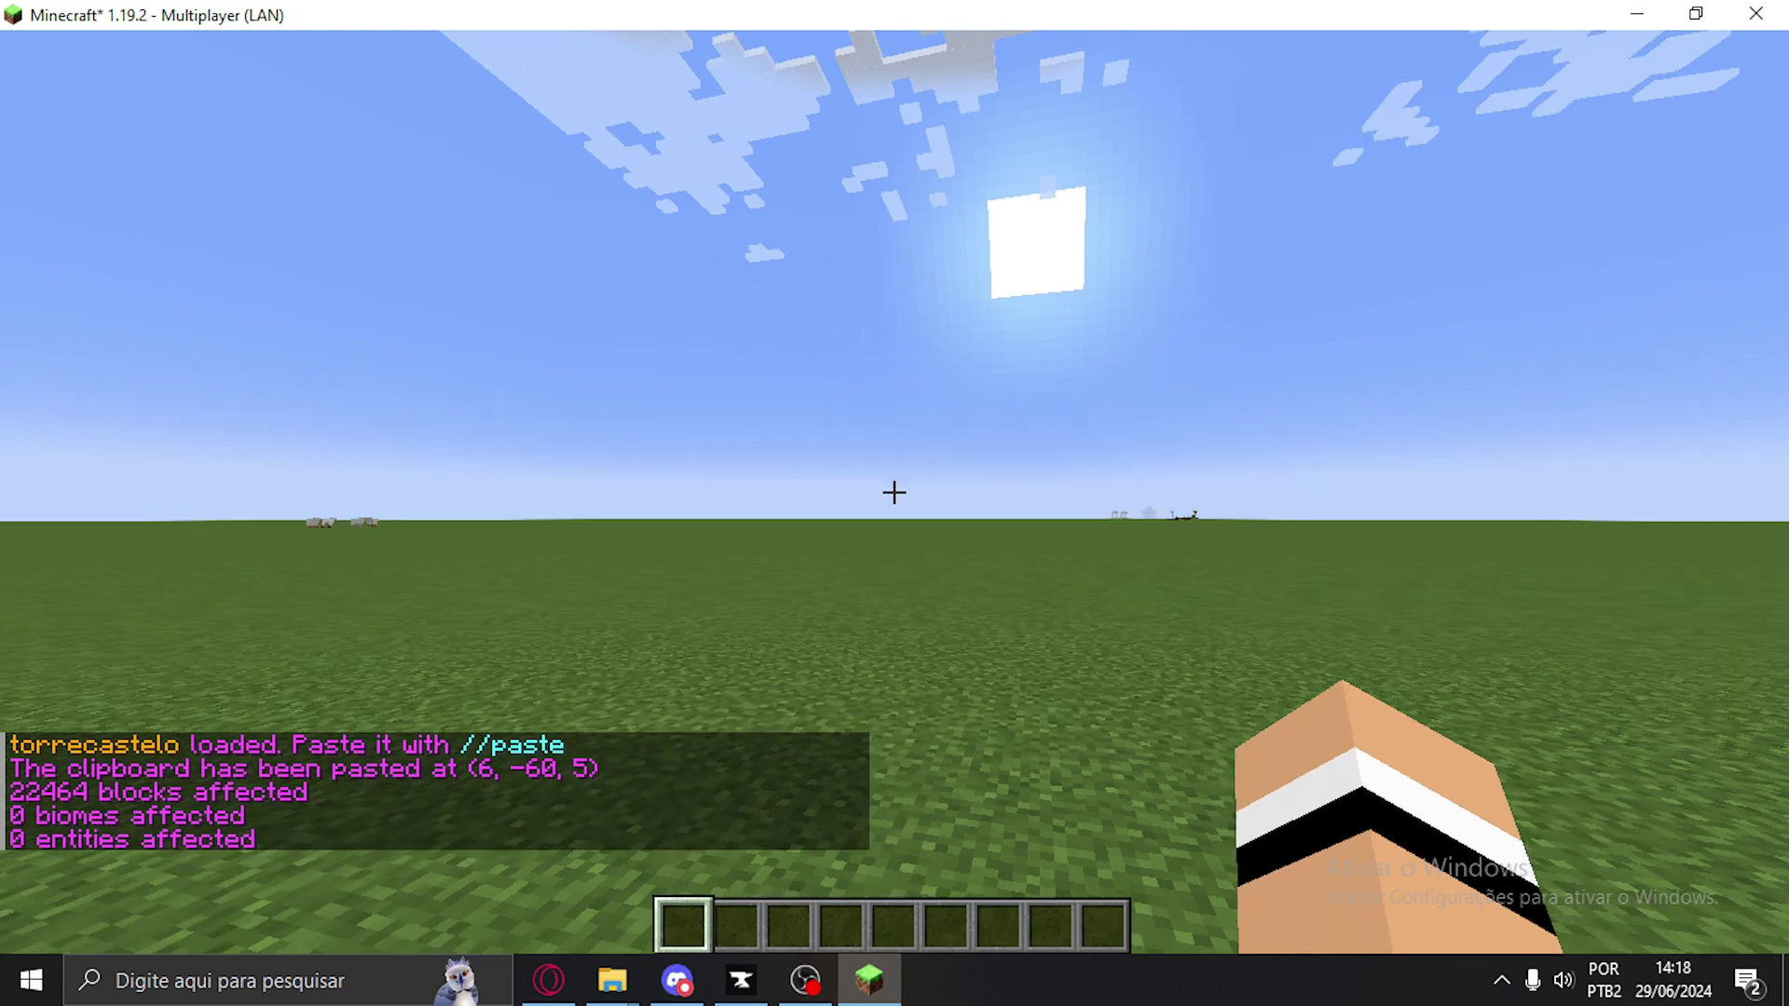
Fly around the pasted tower to examine its structure and the ground around its base
{"action": "key", "text": "s"}
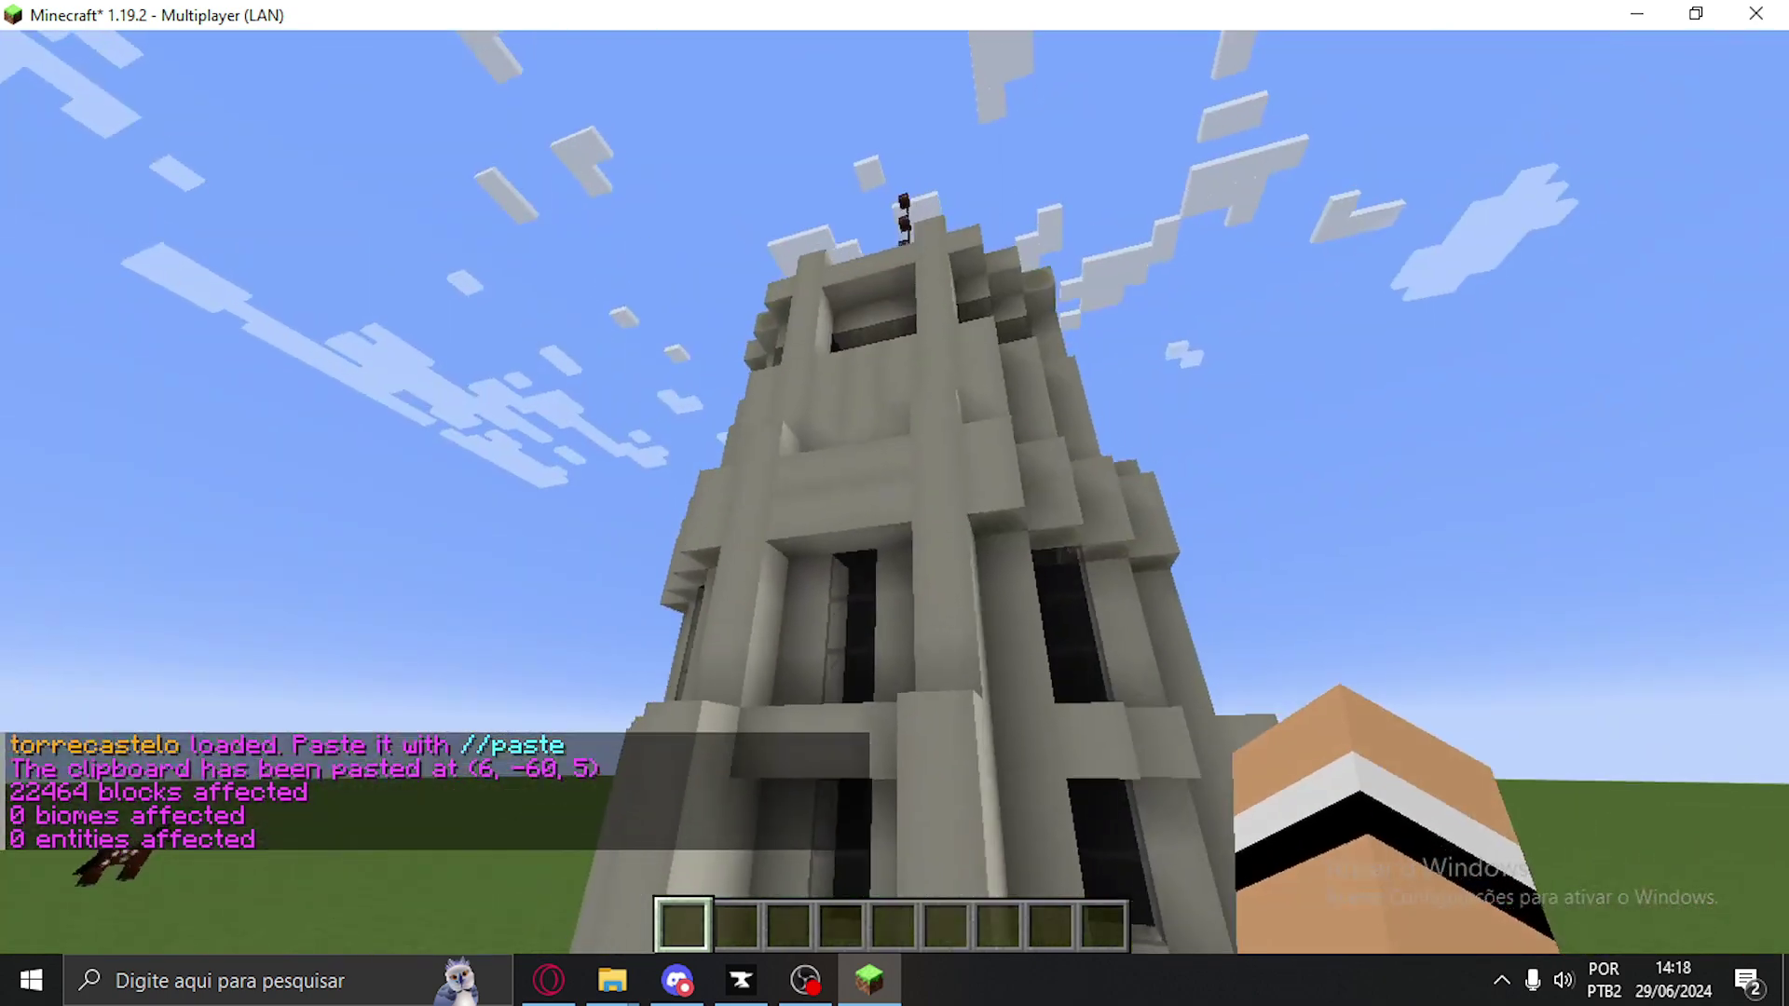
{"action": "key", "text": "space"}
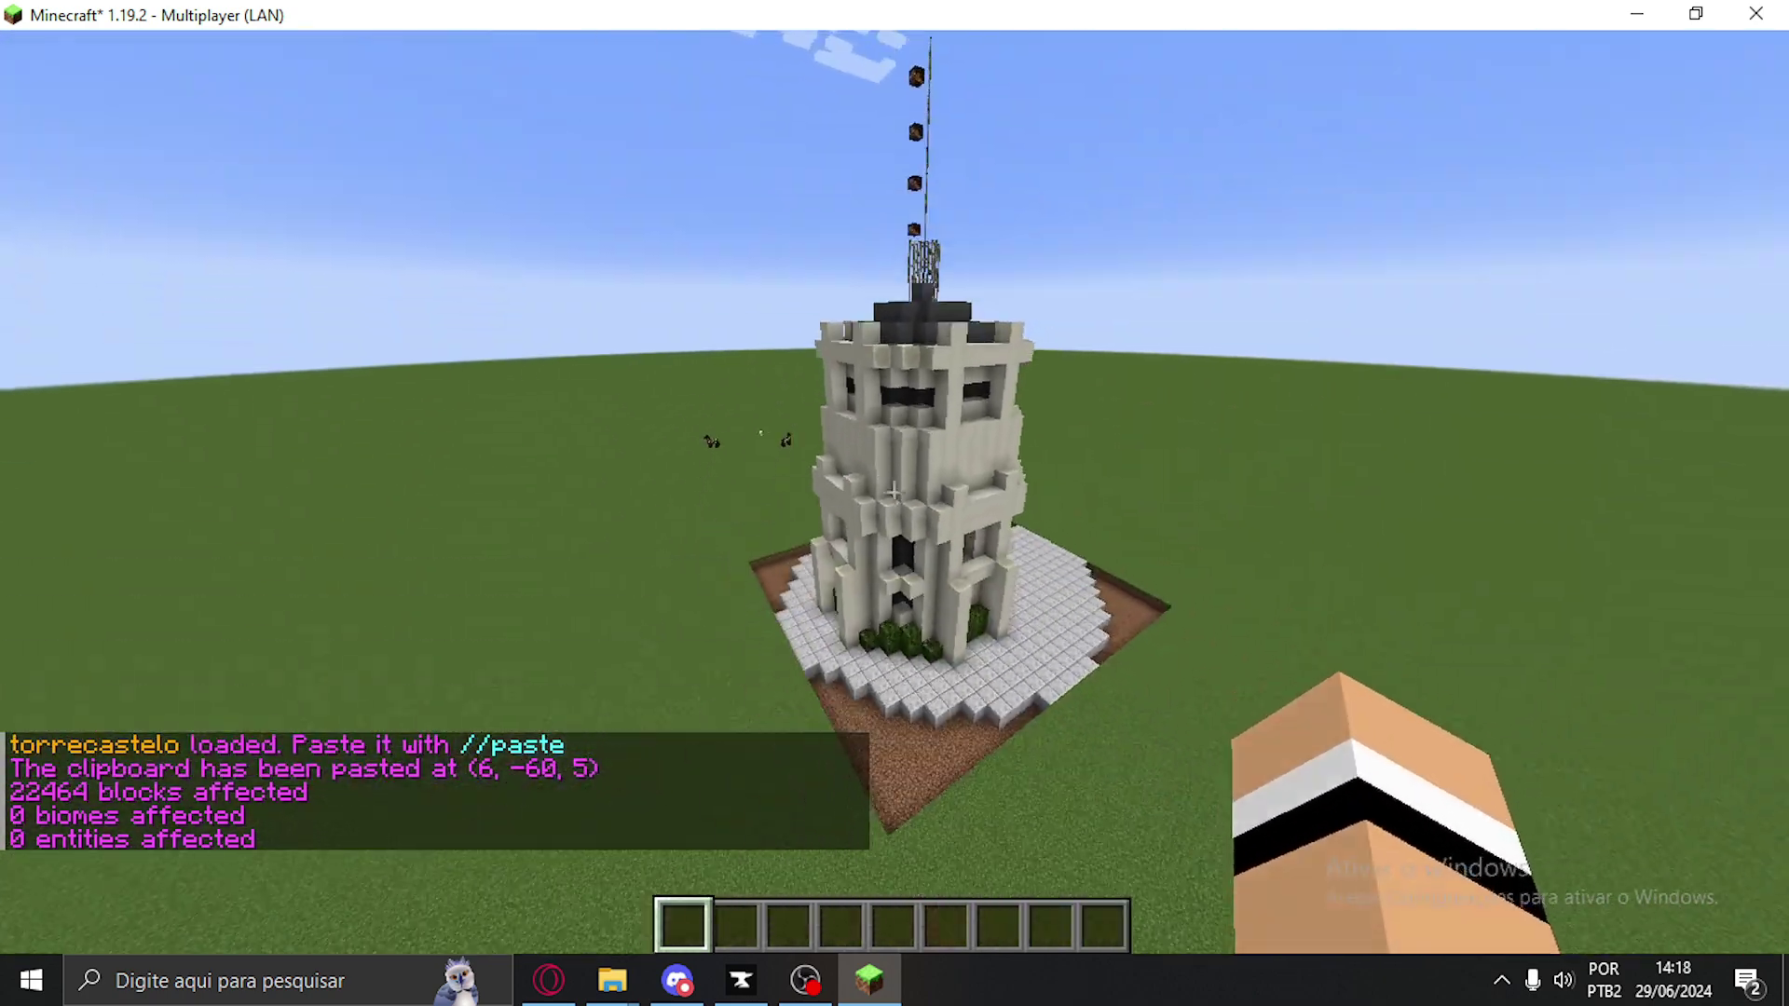
{"action": "key", "text": "w"}
{"action": "key", "text": "shift"}
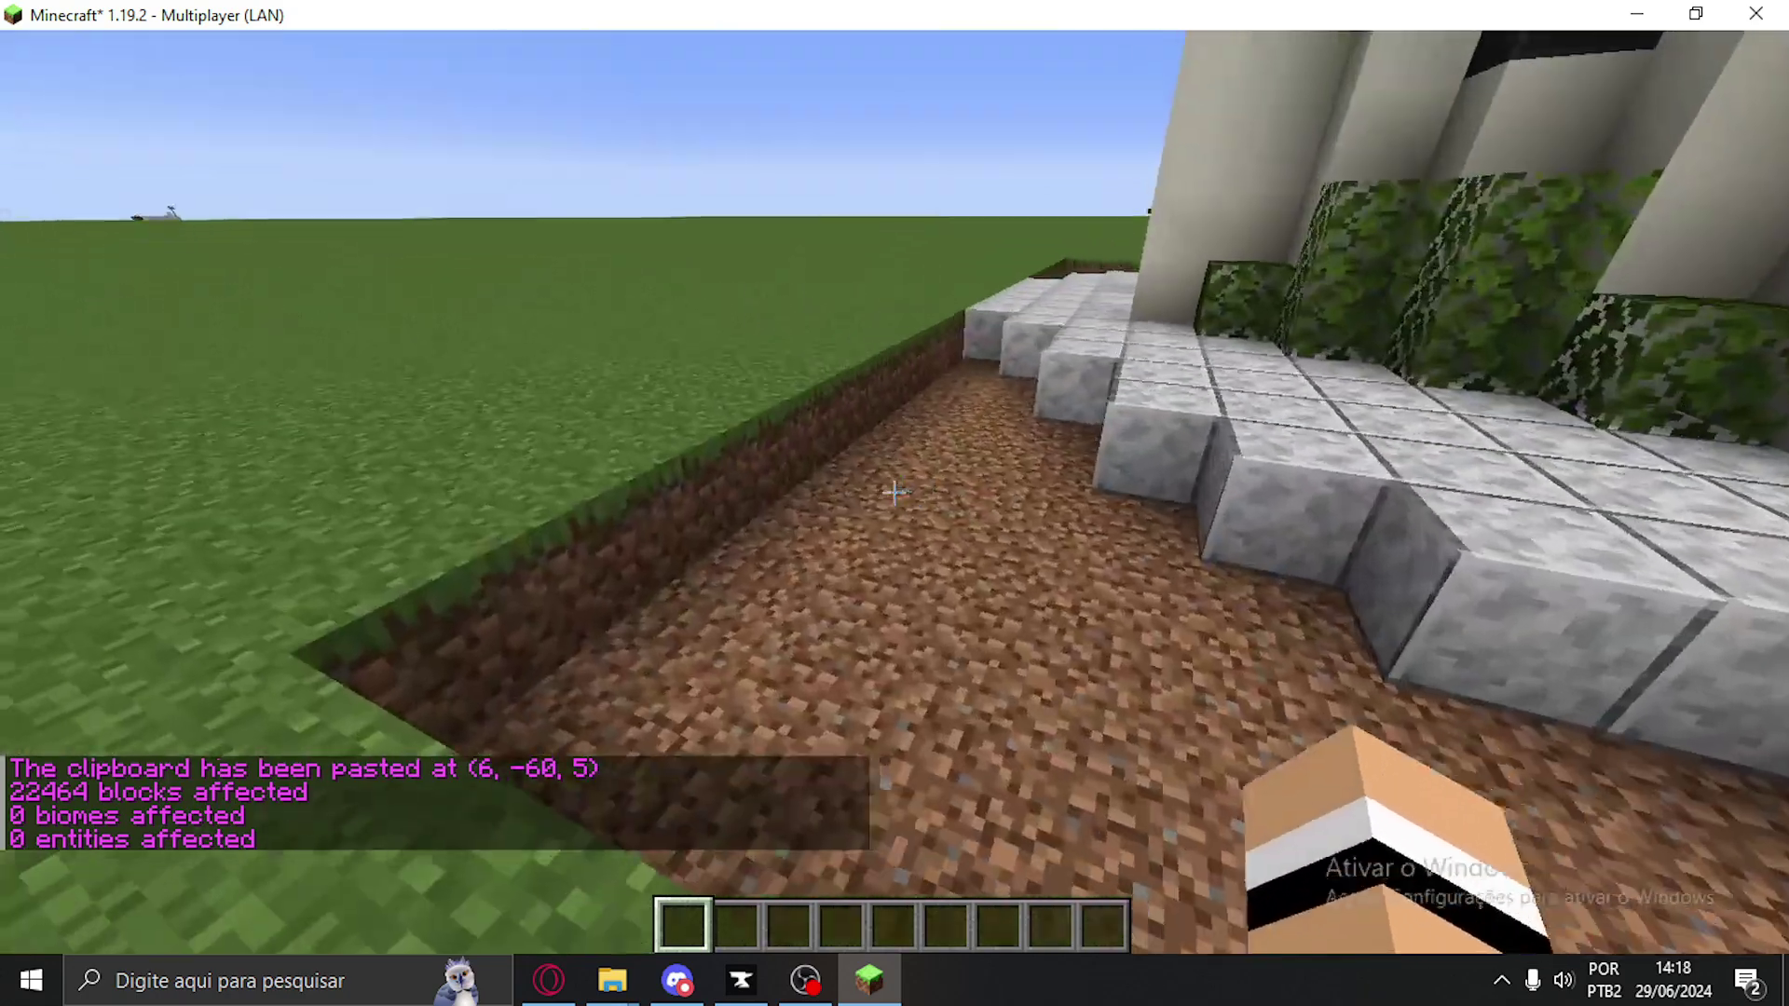
Undo the tower paste in the flat world with //undo
{"action": "type", "text": "st"}
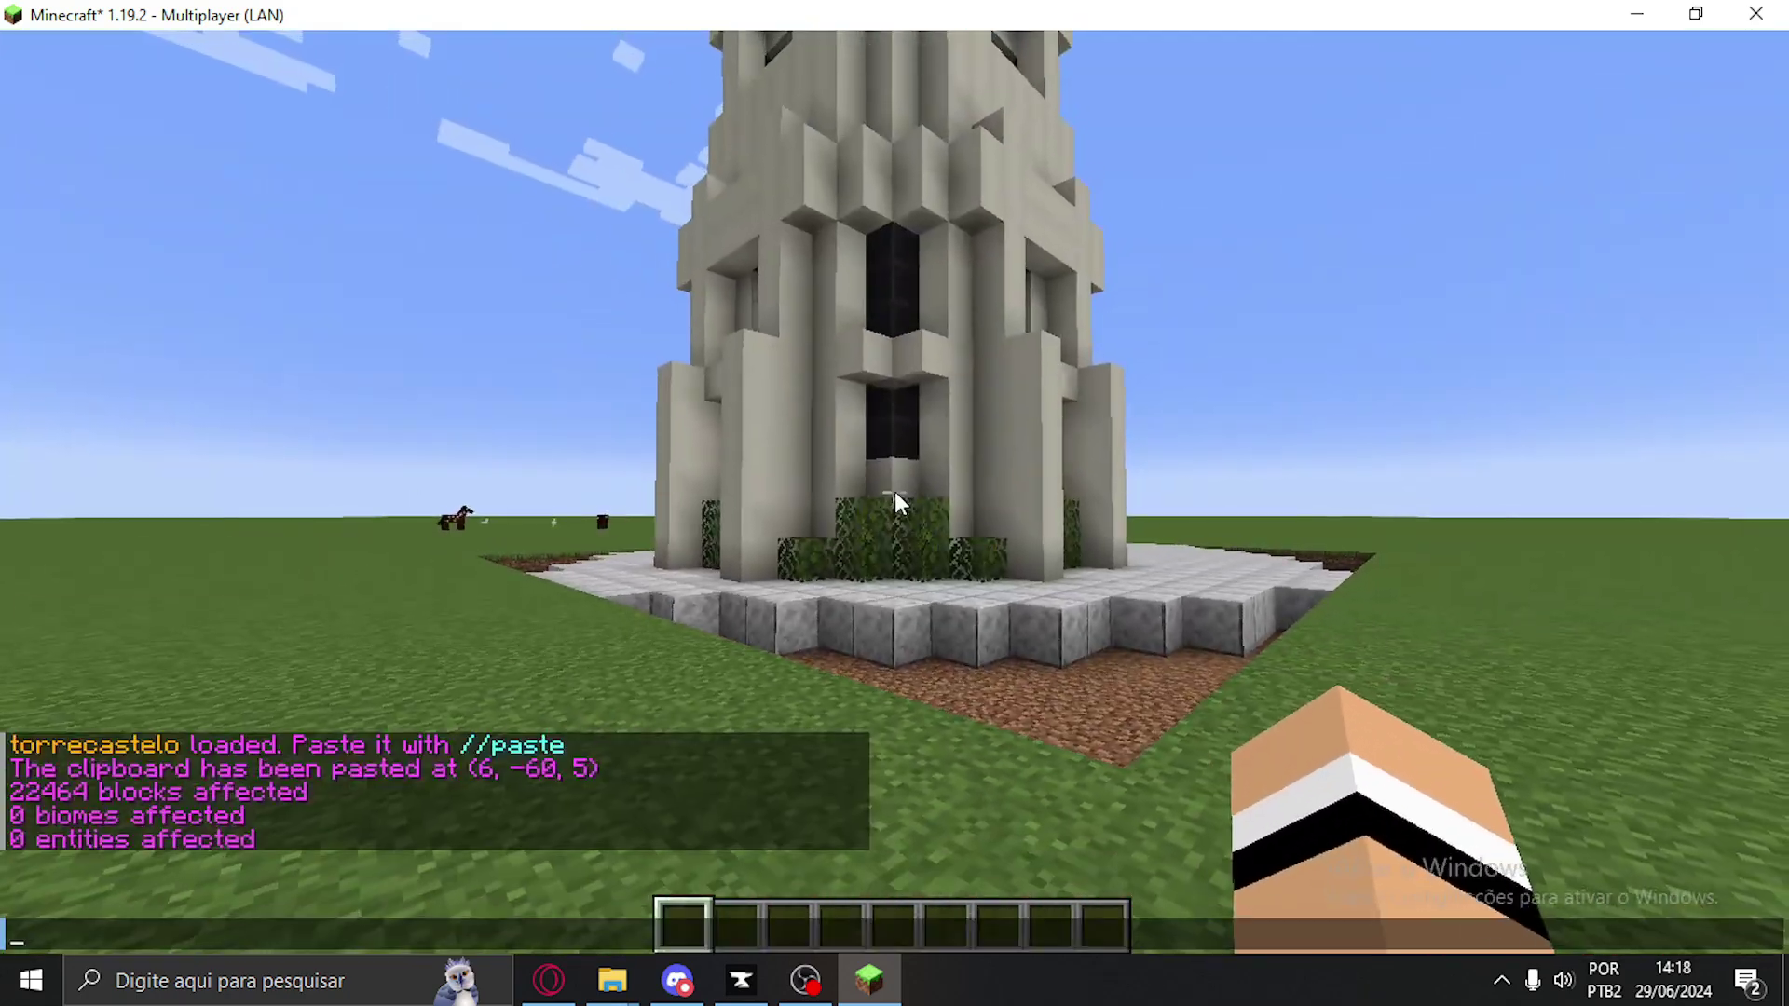
{"action": "type", "text": "//undo"}
{"action": "key", "text": "Return"}
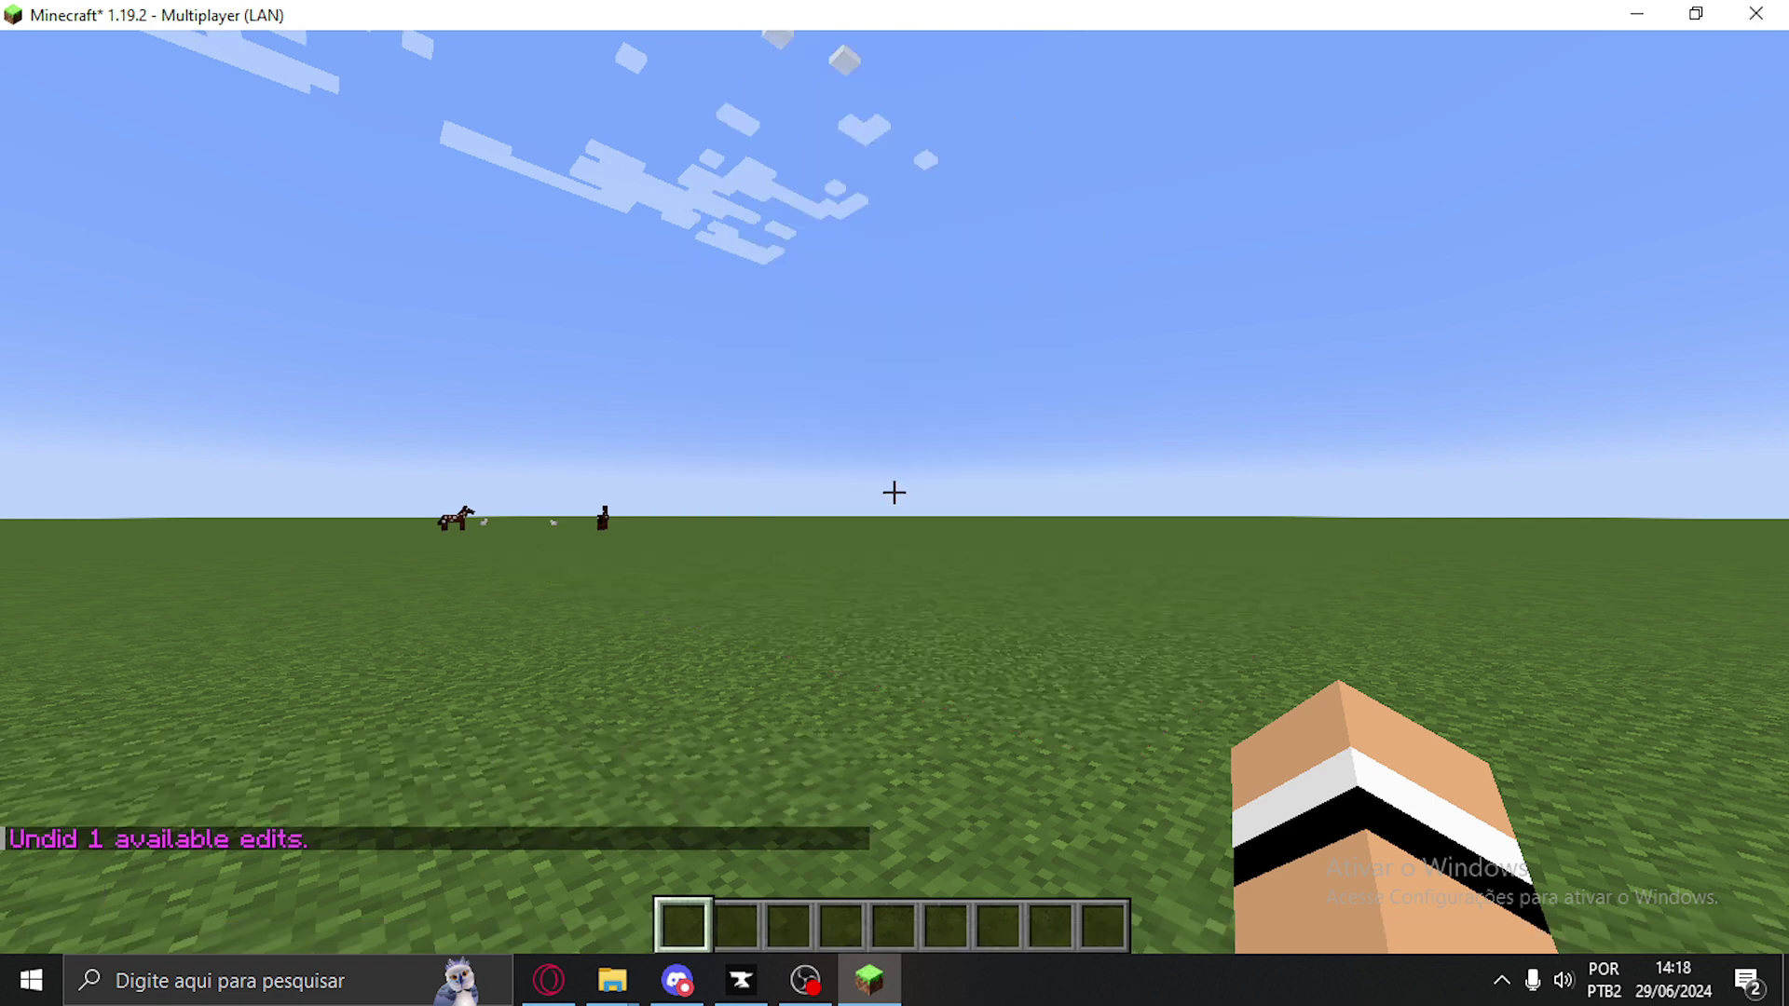
Set a WorldEdit global mask with //gmask and paste the tower again with //paste
{"action": "type", "text": "t//gma"}
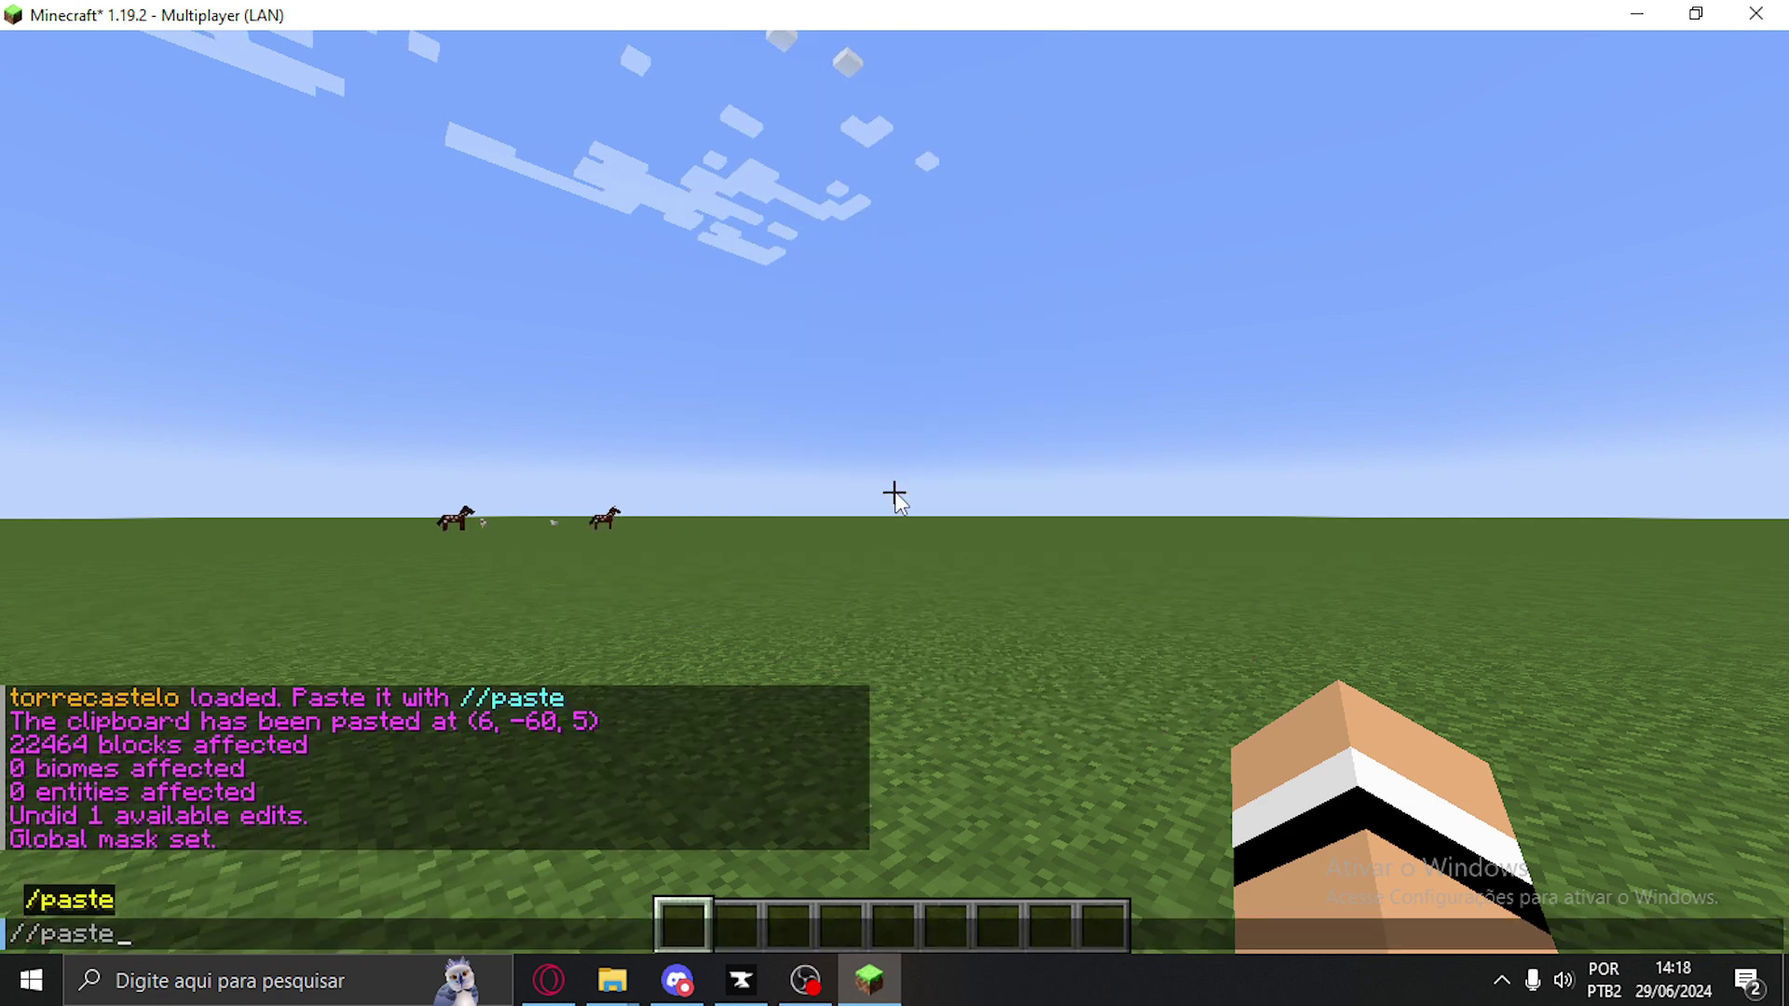
{"action": "key", "text": "Return"}
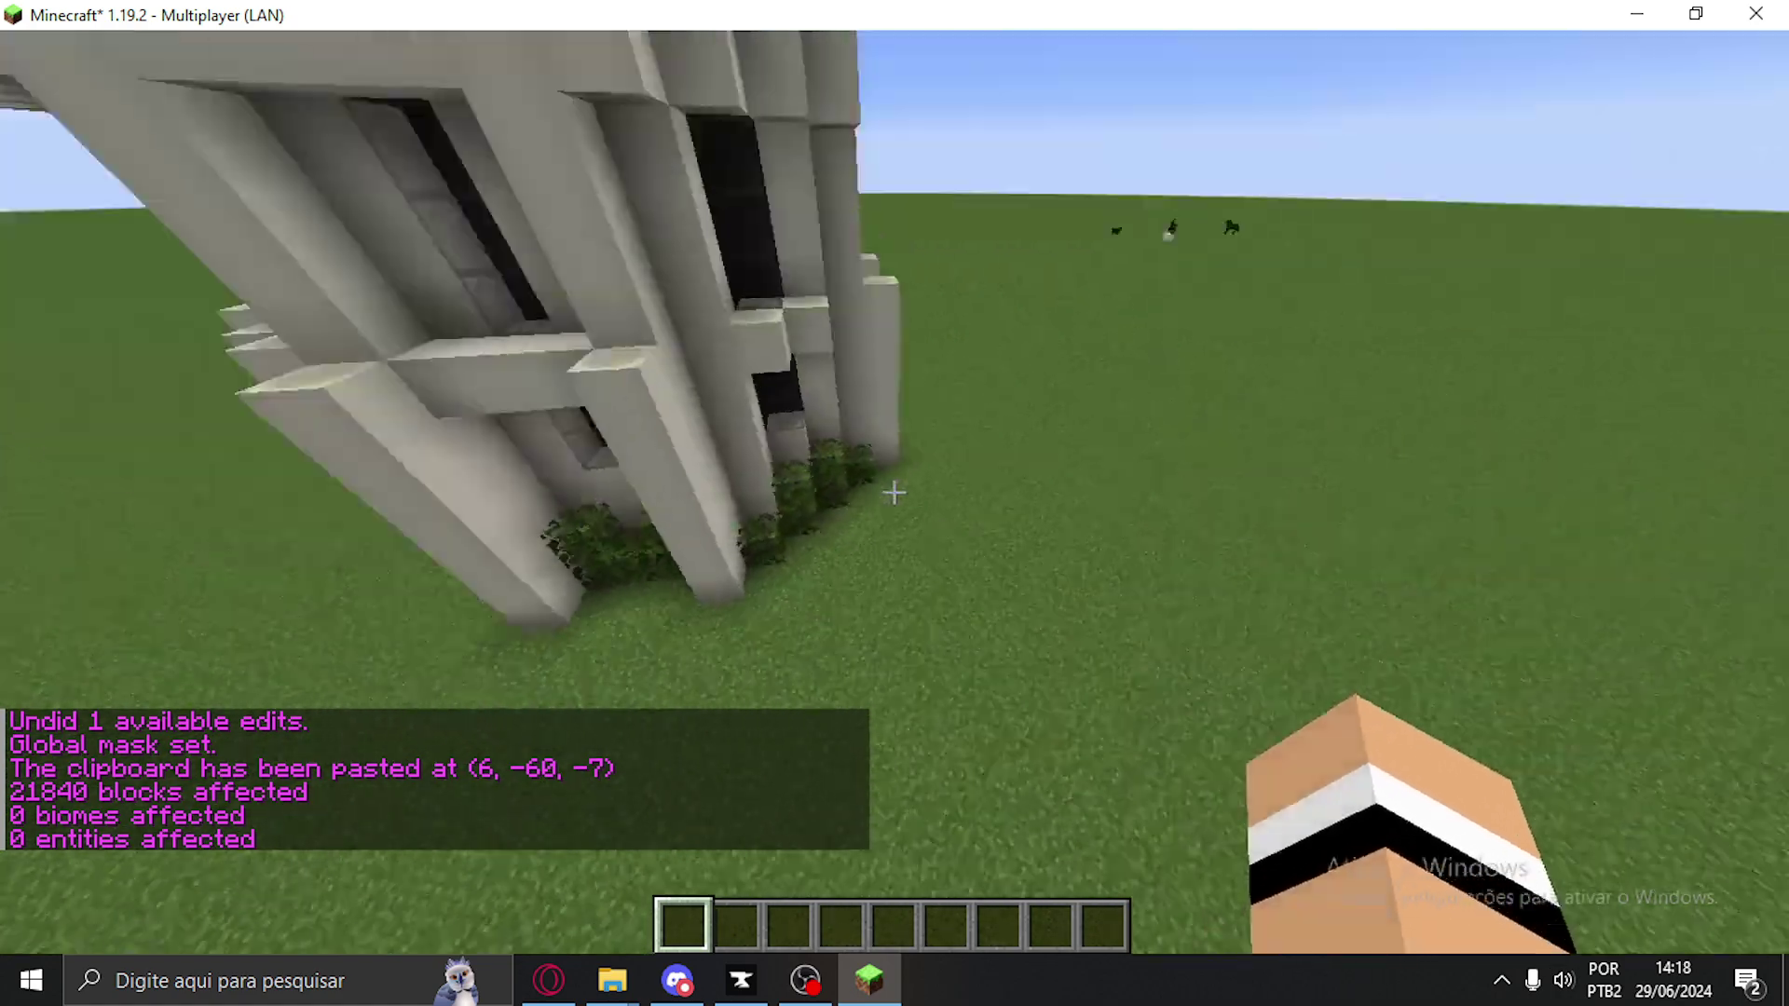
Fly around the newly pasted tower to examine its base, walls and roof
{"action": "key", "text": "s"}
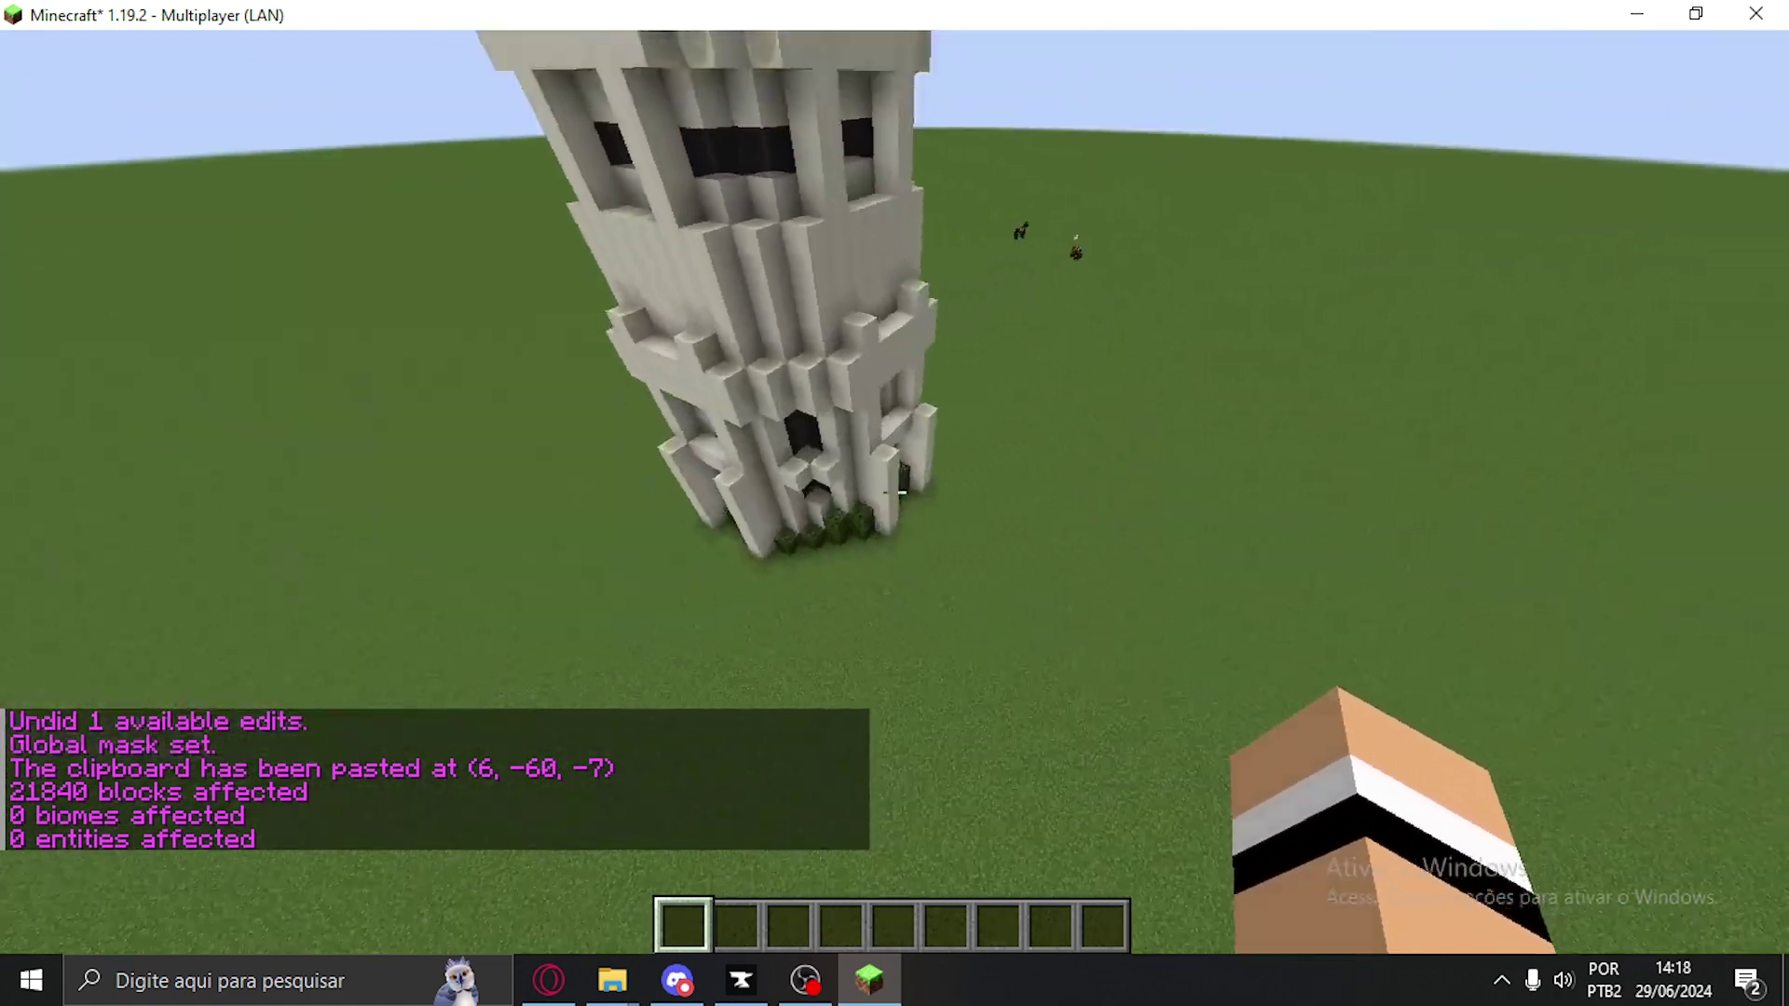
{"action": "key", "text": "w"}
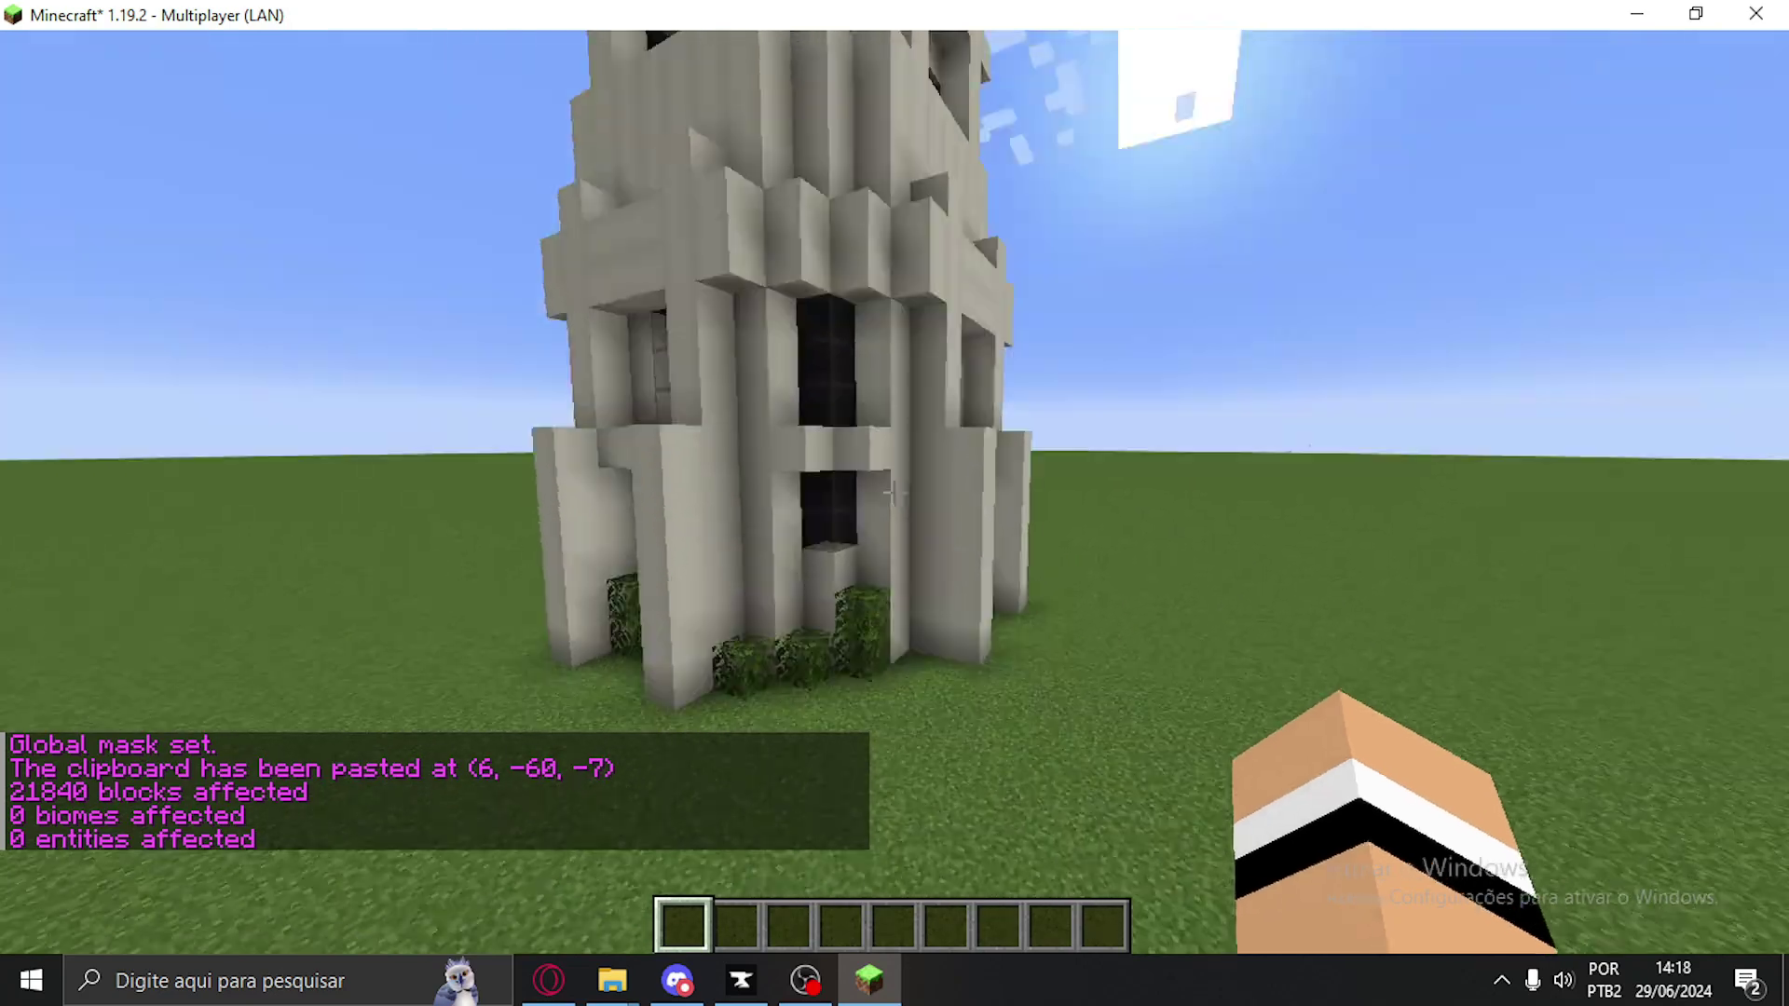
{"action": "key", "text": "w"}
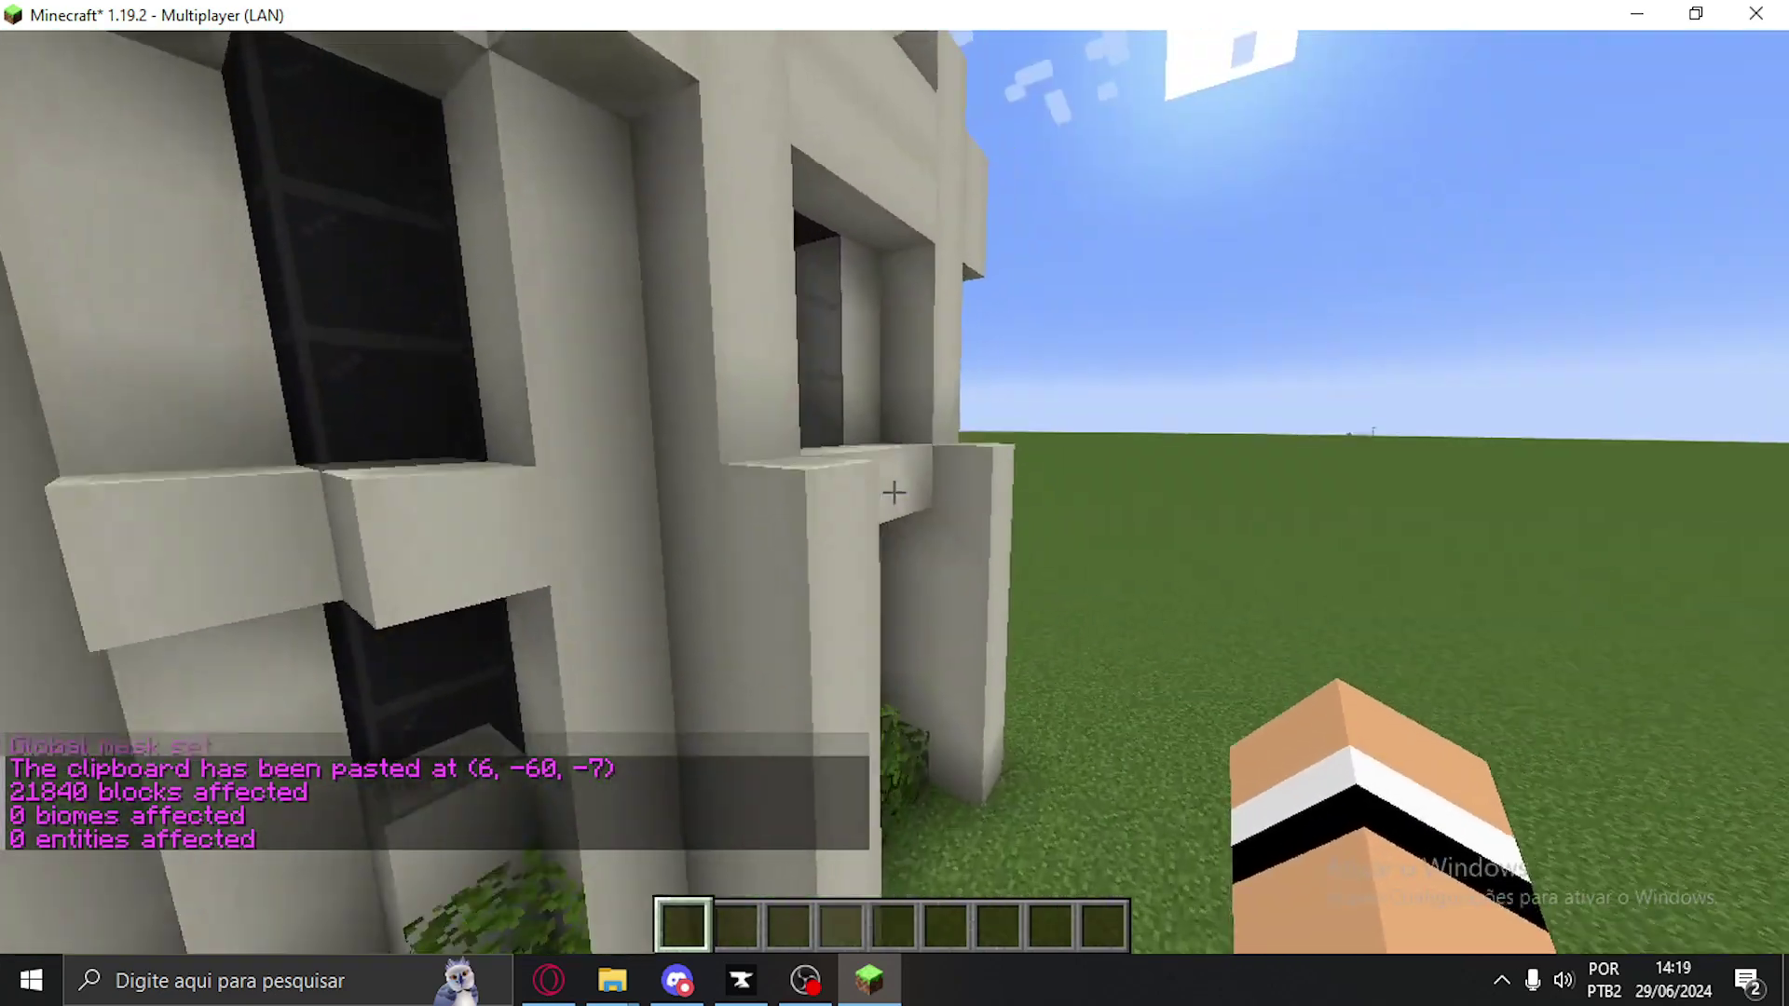
{"action": "key", "text": "space"}
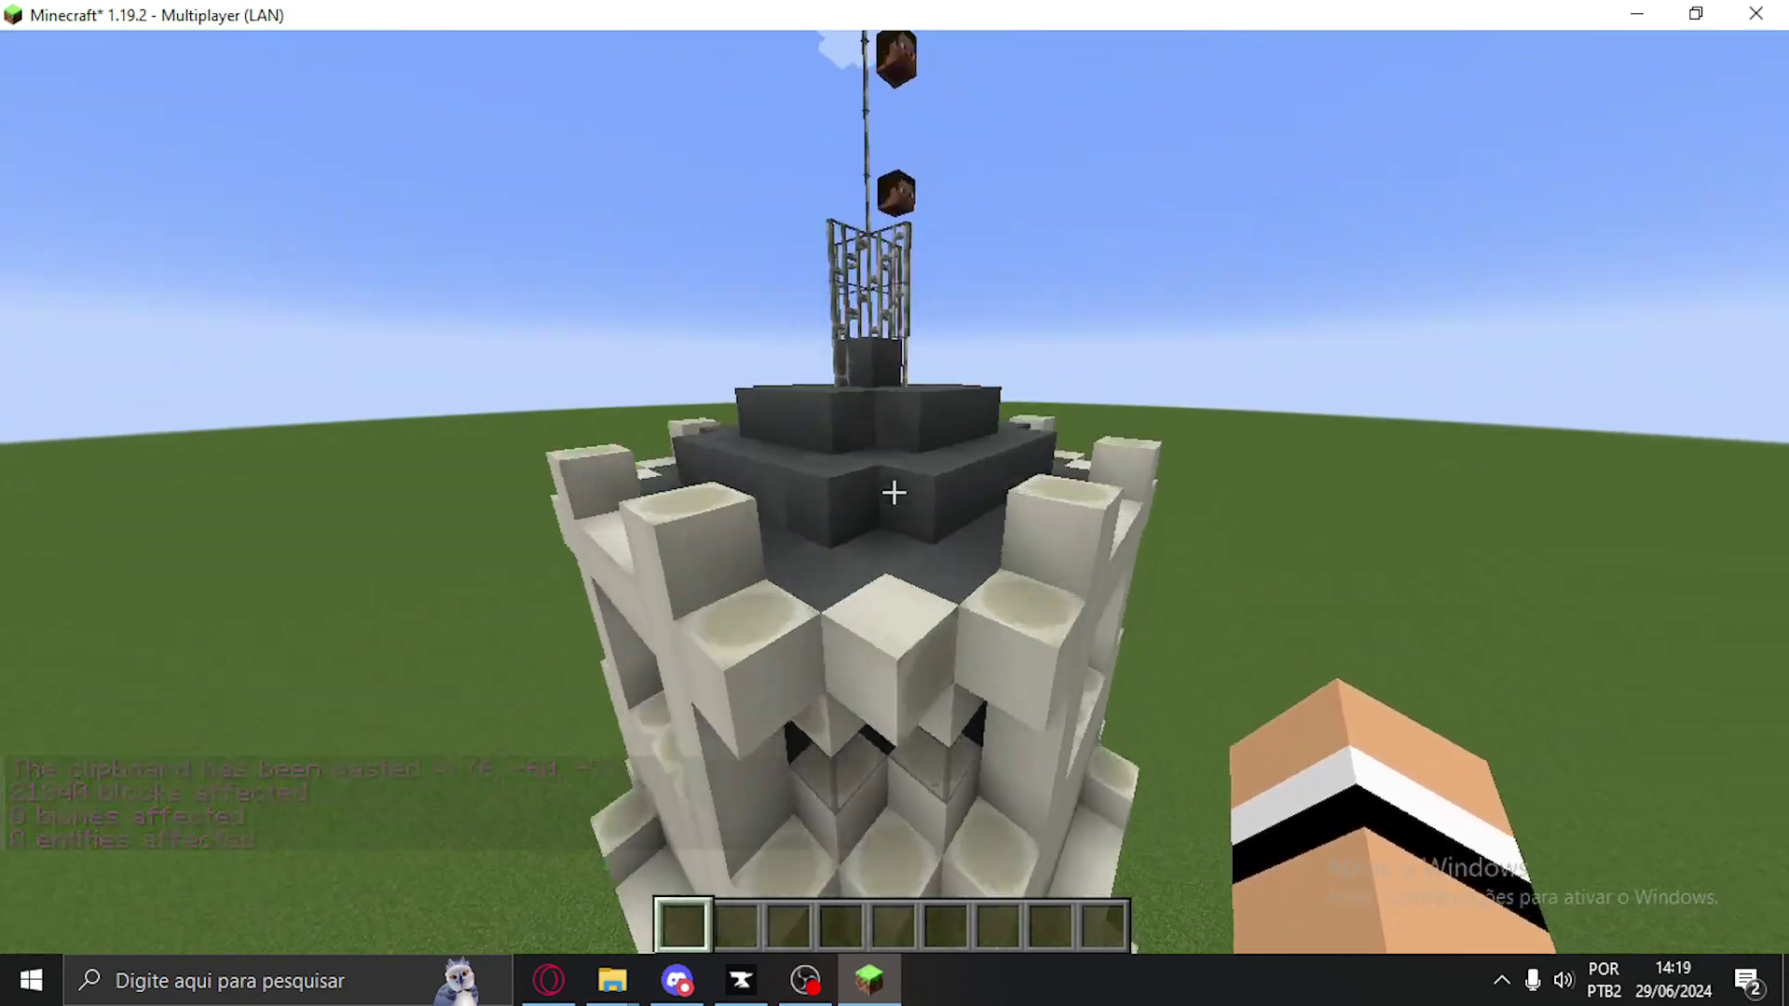
{"action": "key", "text": "s"}
{"action": "key", "text": "w"}
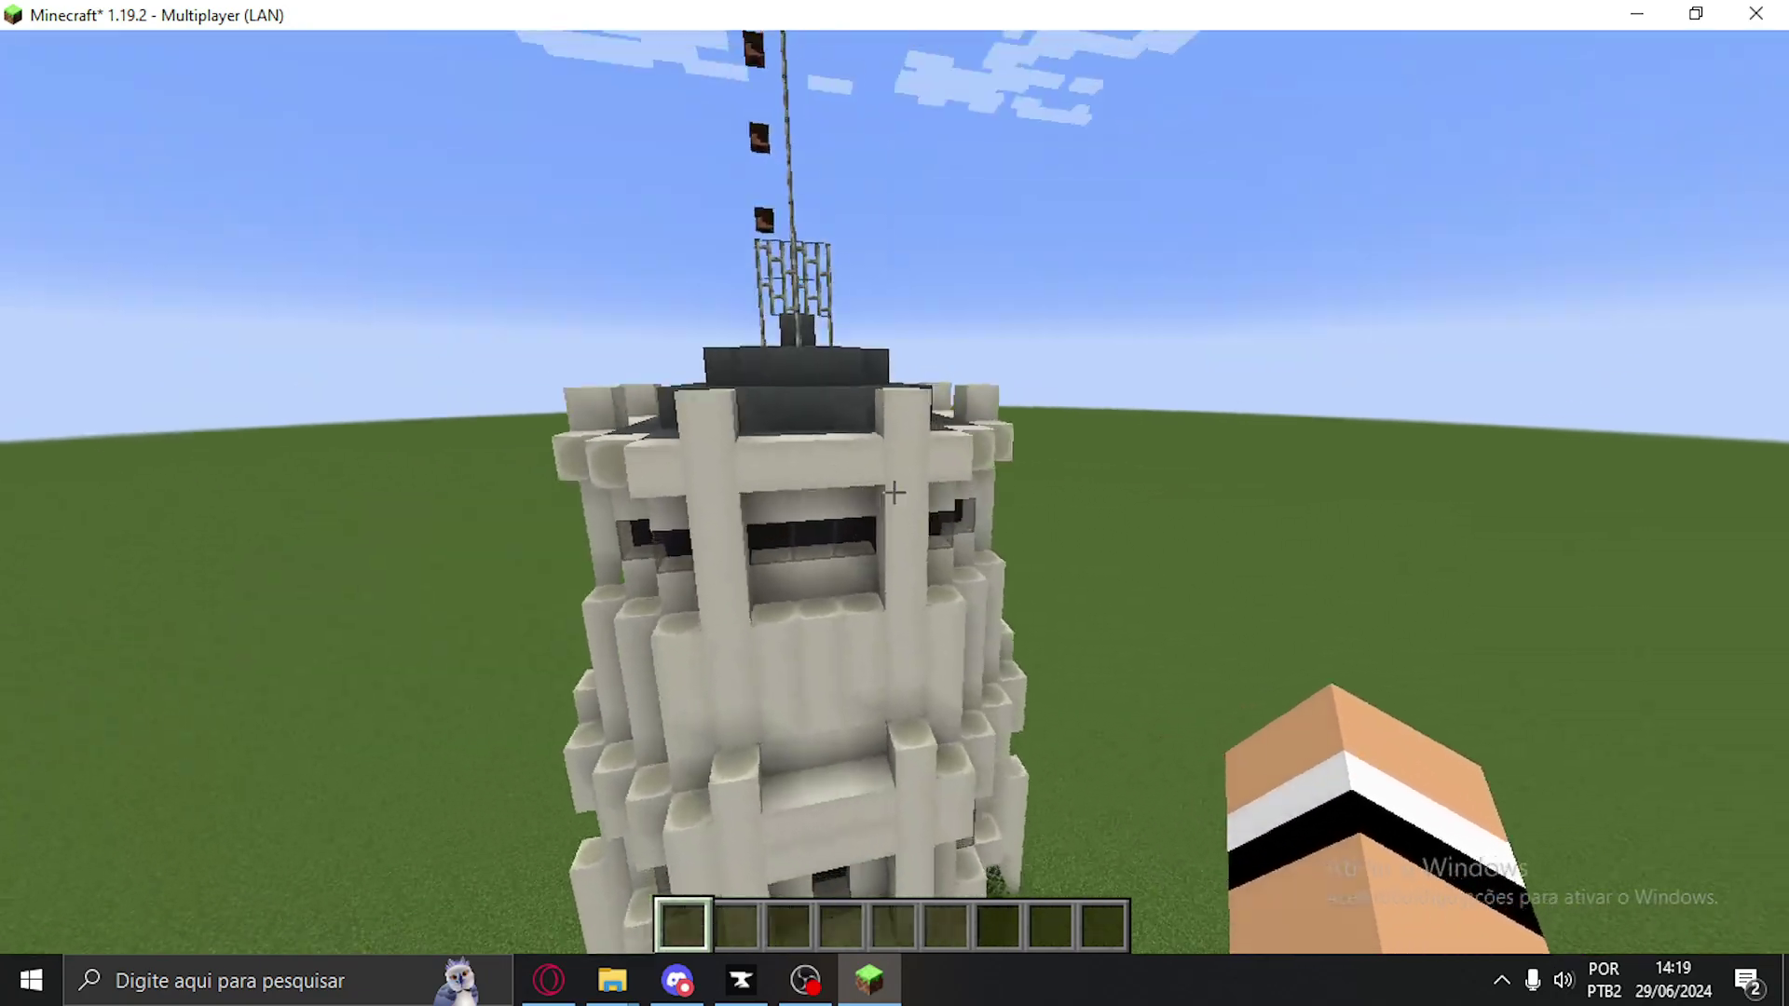
{"action": "key", "text": "s"}
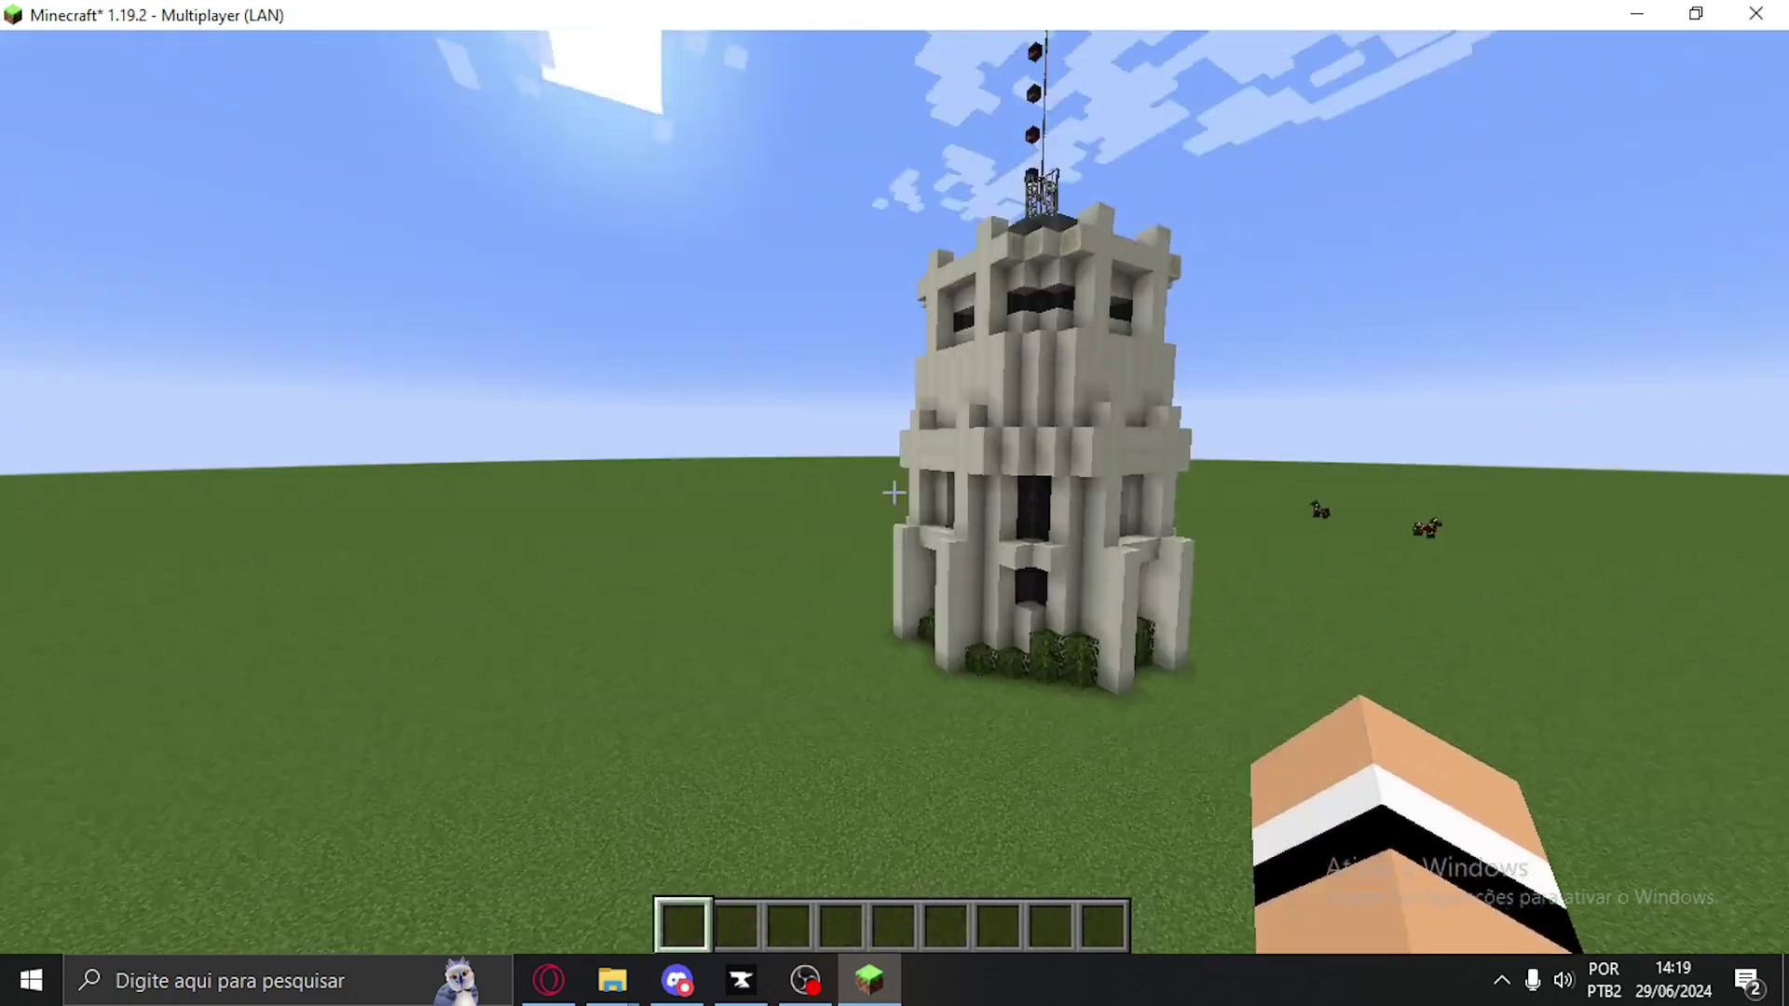
{"action": "key", "text": "s"}
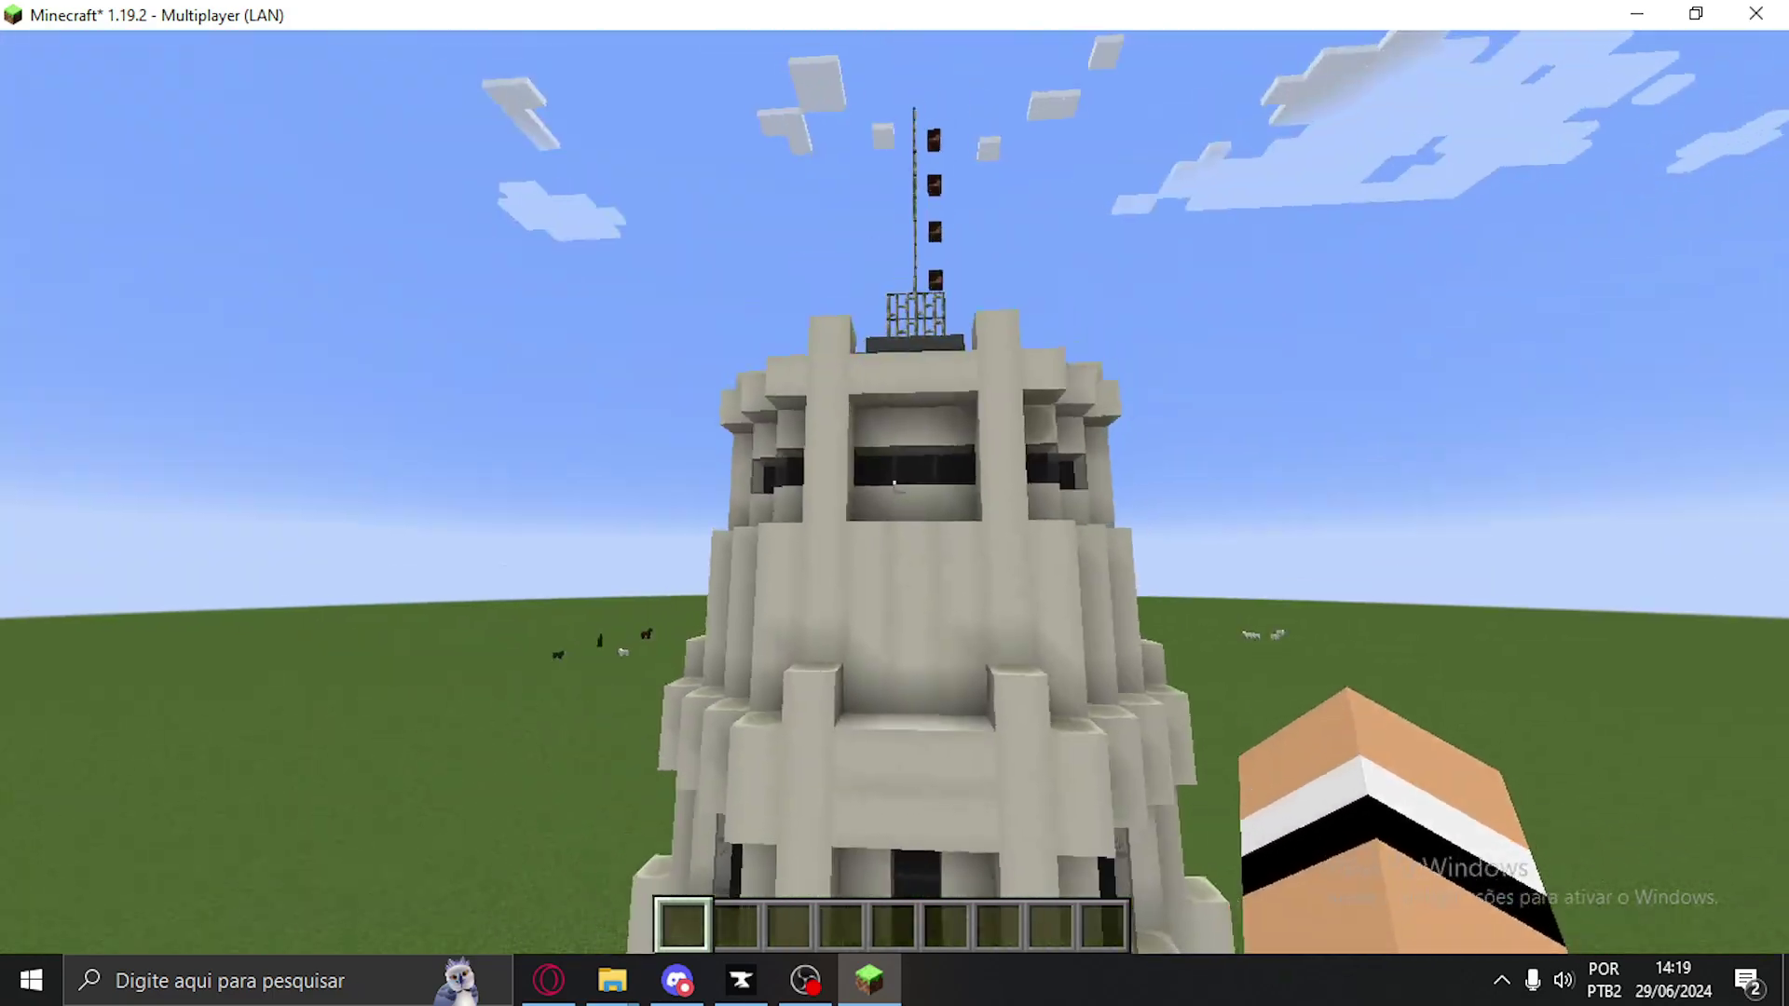
{"action": "key", "text": "s"}
{"action": "key", "text": "e"}
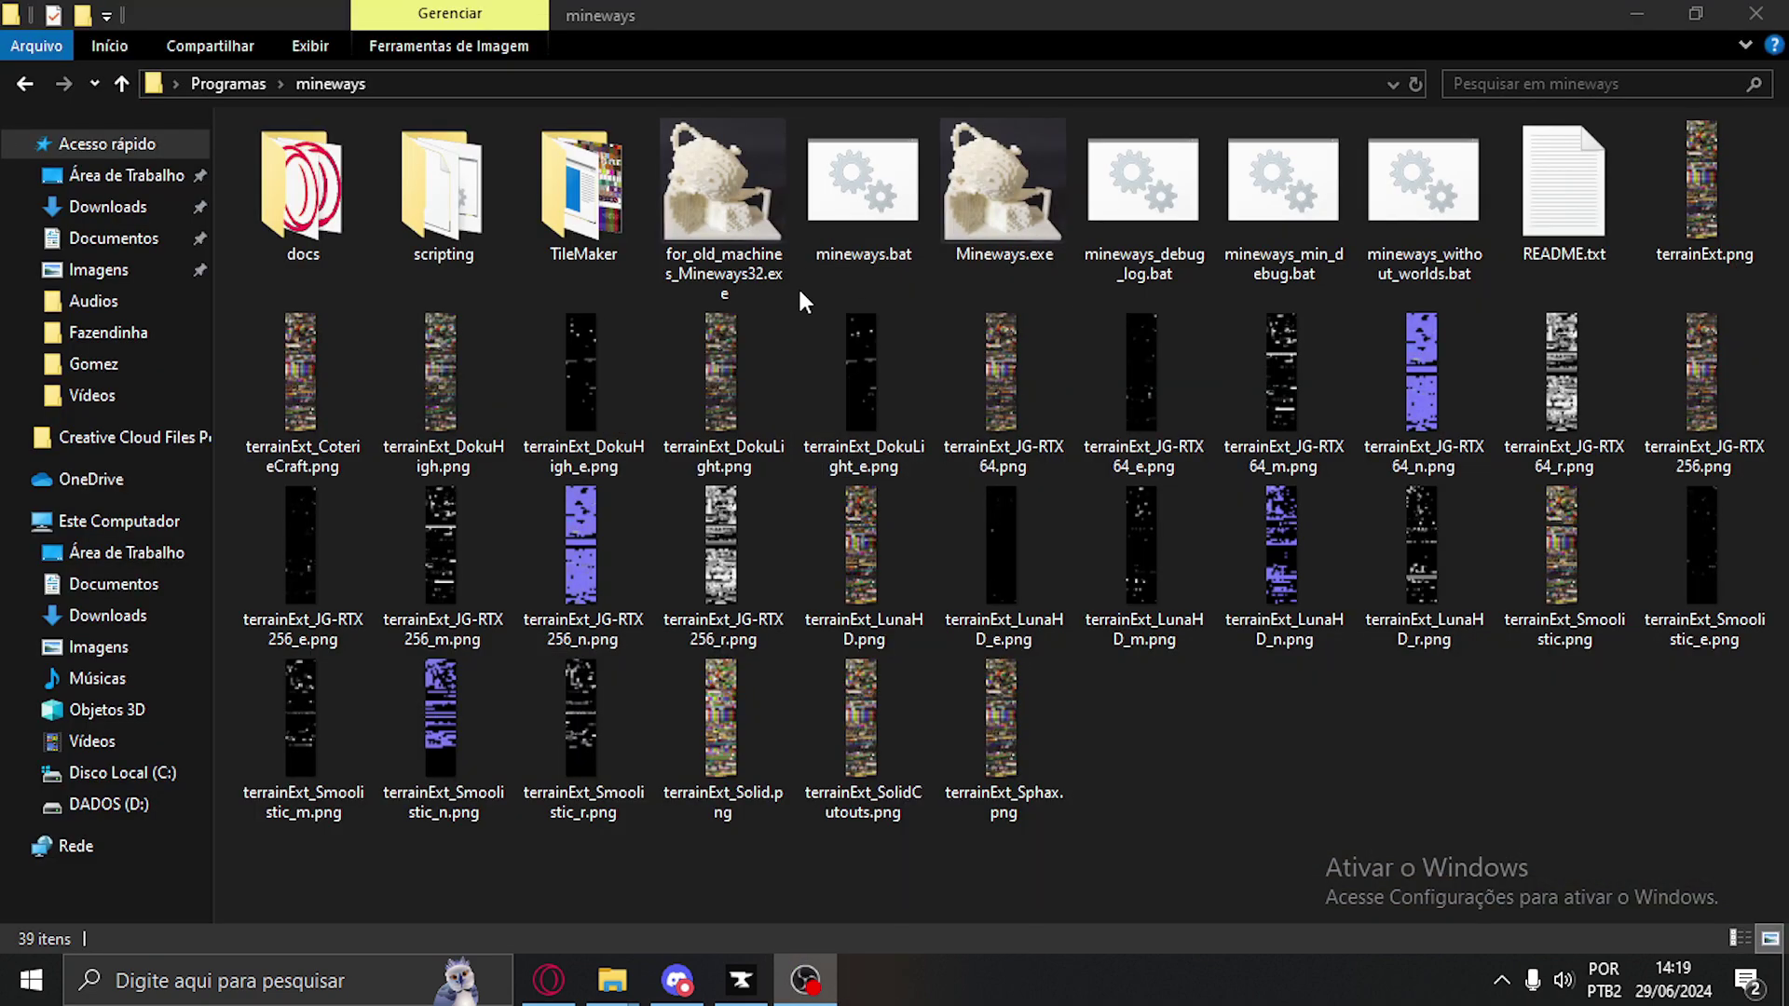
Launch Mineways.exe from the mineways folder and move its window toward the middle of the desktop
{"action": "left_click", "coordinate": [1005, 193]}
{"action": "double_click", "coordinate": [1005, 193]}
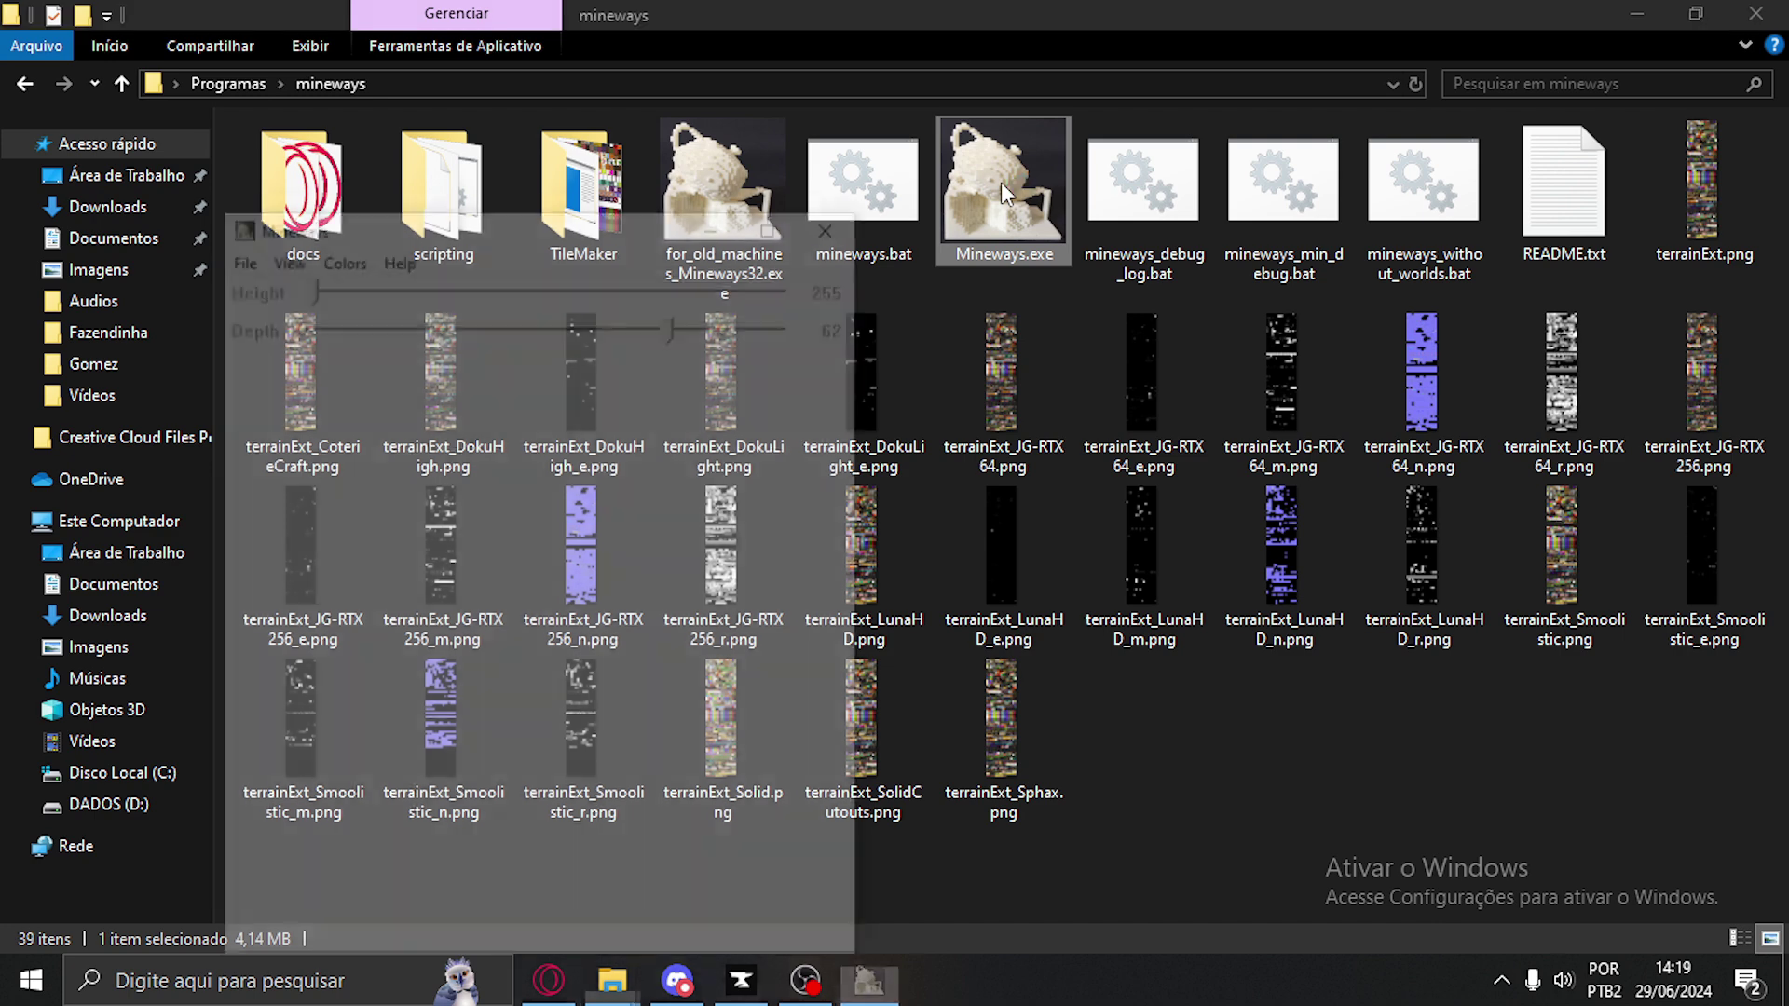
{"action": "left_click_drag", "start_coordinate": [545, 240], "coordinate": [770, 169]}
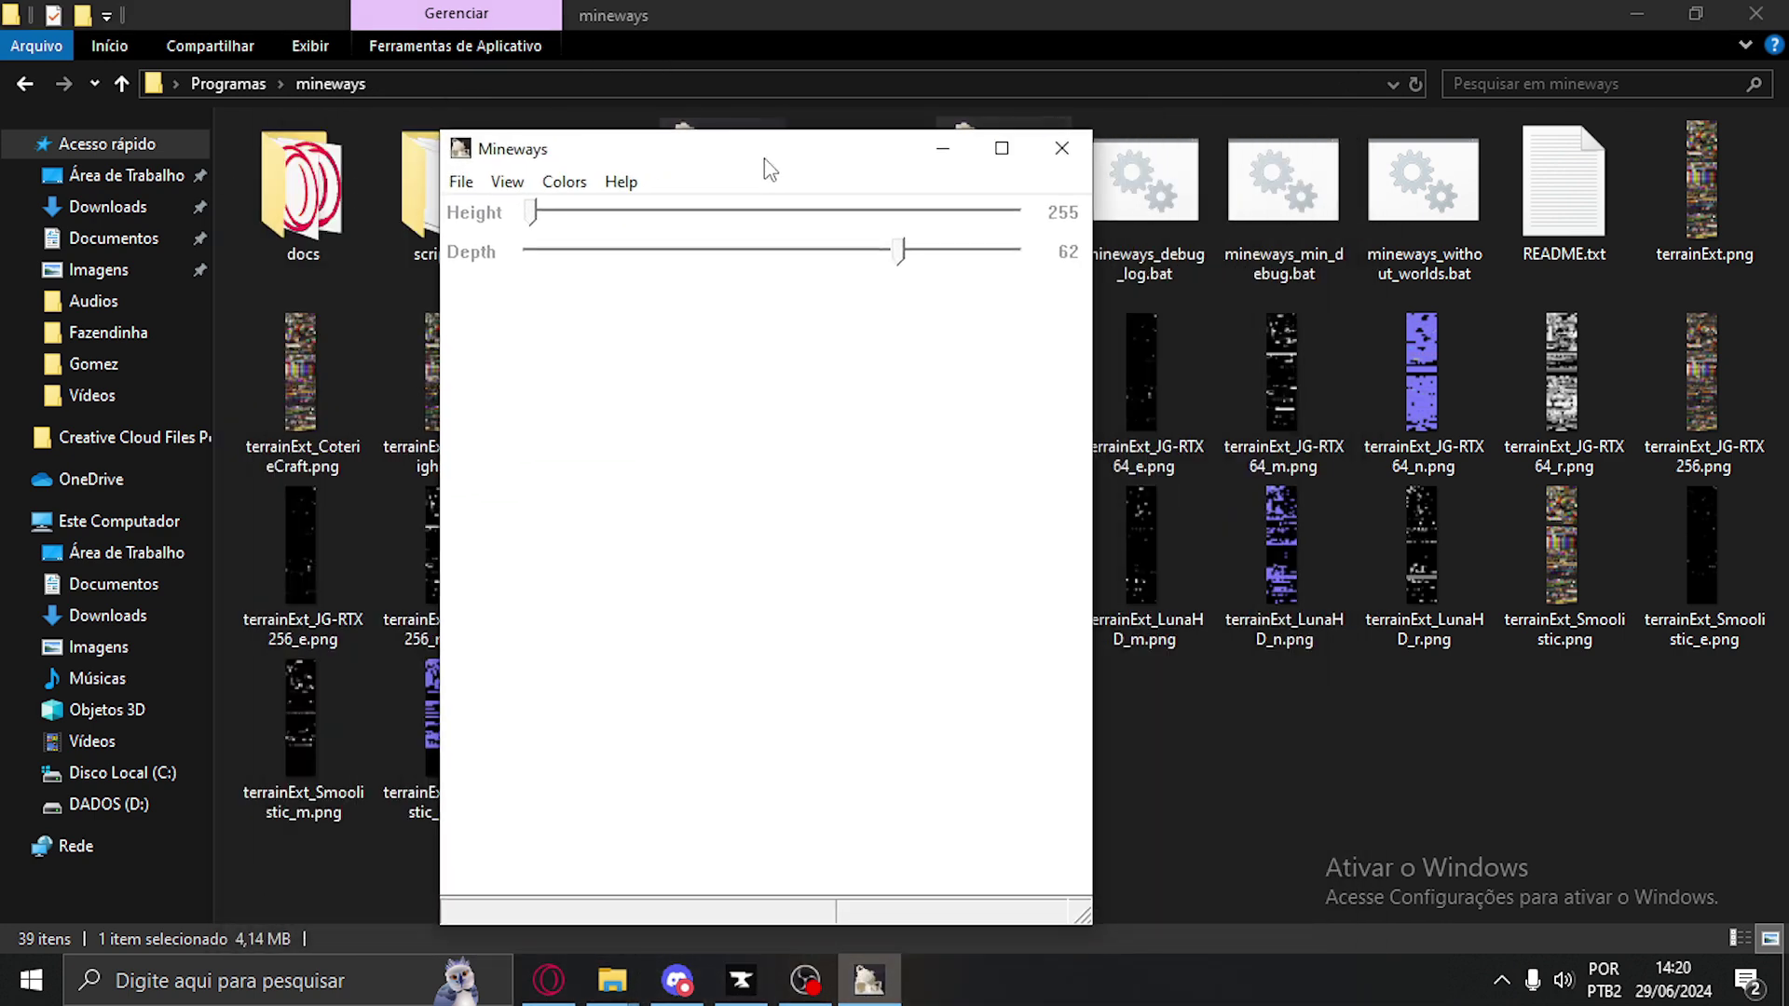
{"action": "left_click", "coordinate": [461, 181]}
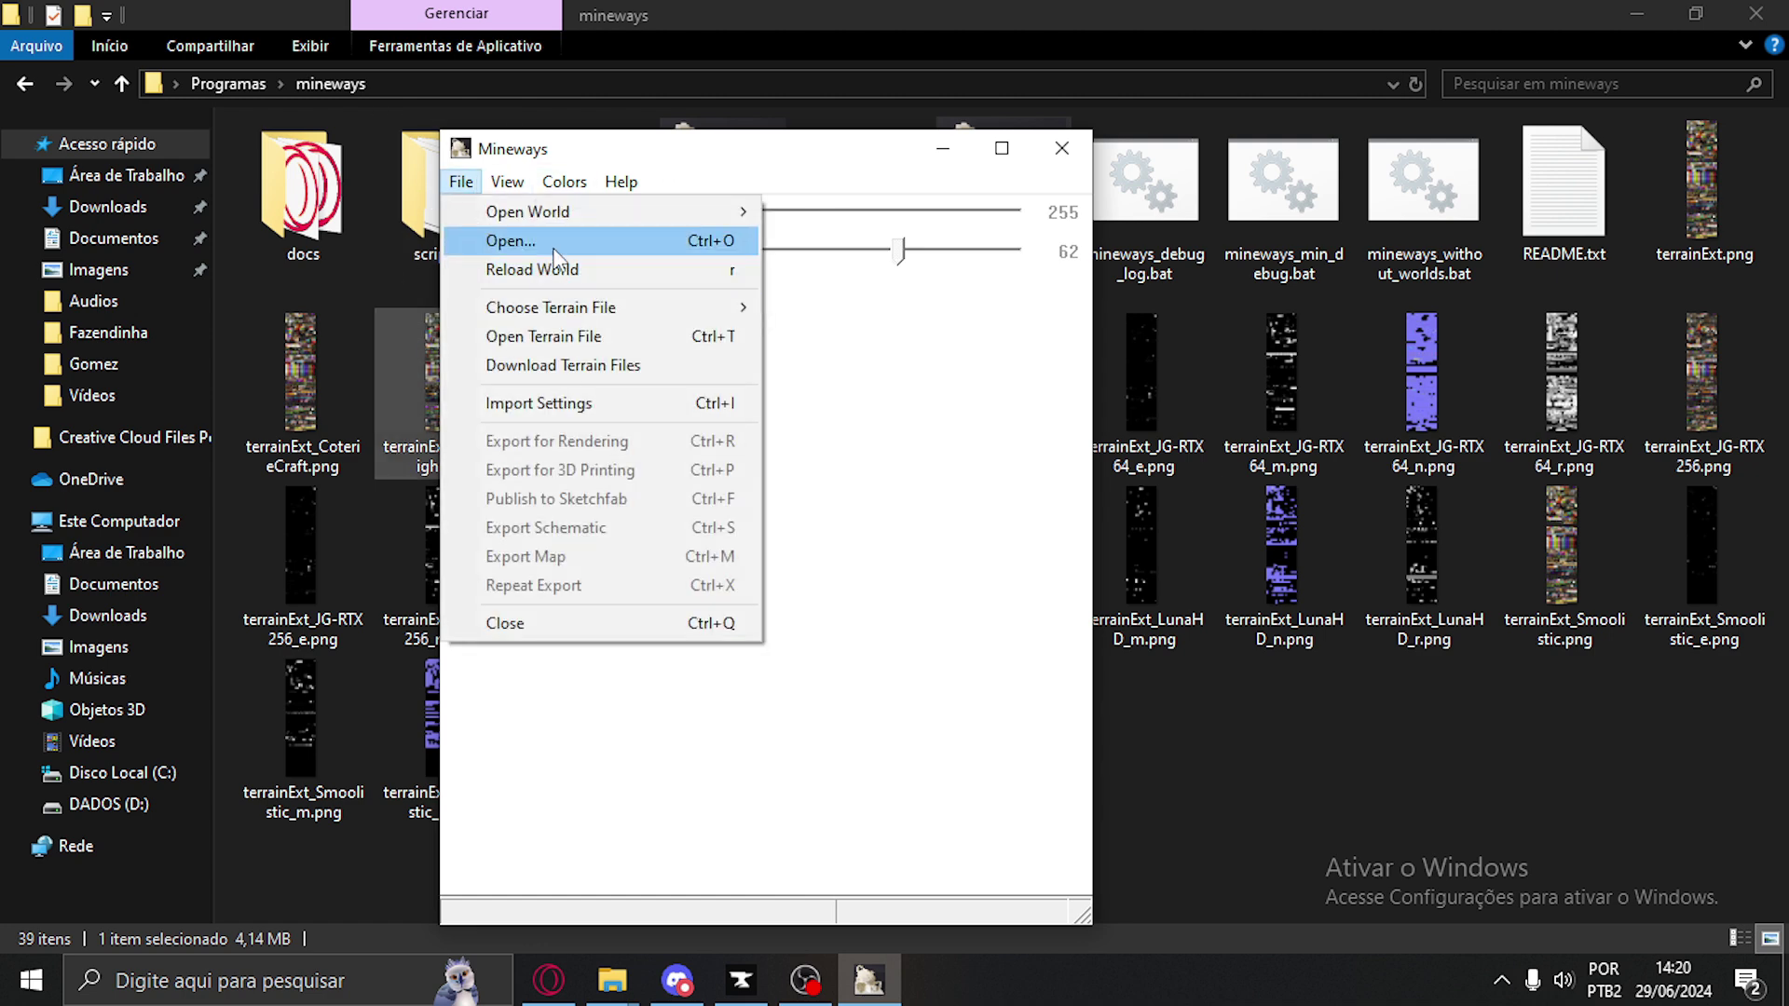
{"action": "left_click", "coordinate": [507, 181]}
{"action": "left_click", "coordinate": [461, 182]}
{"action": "mouse_move", "coordinate": [503, 211]}
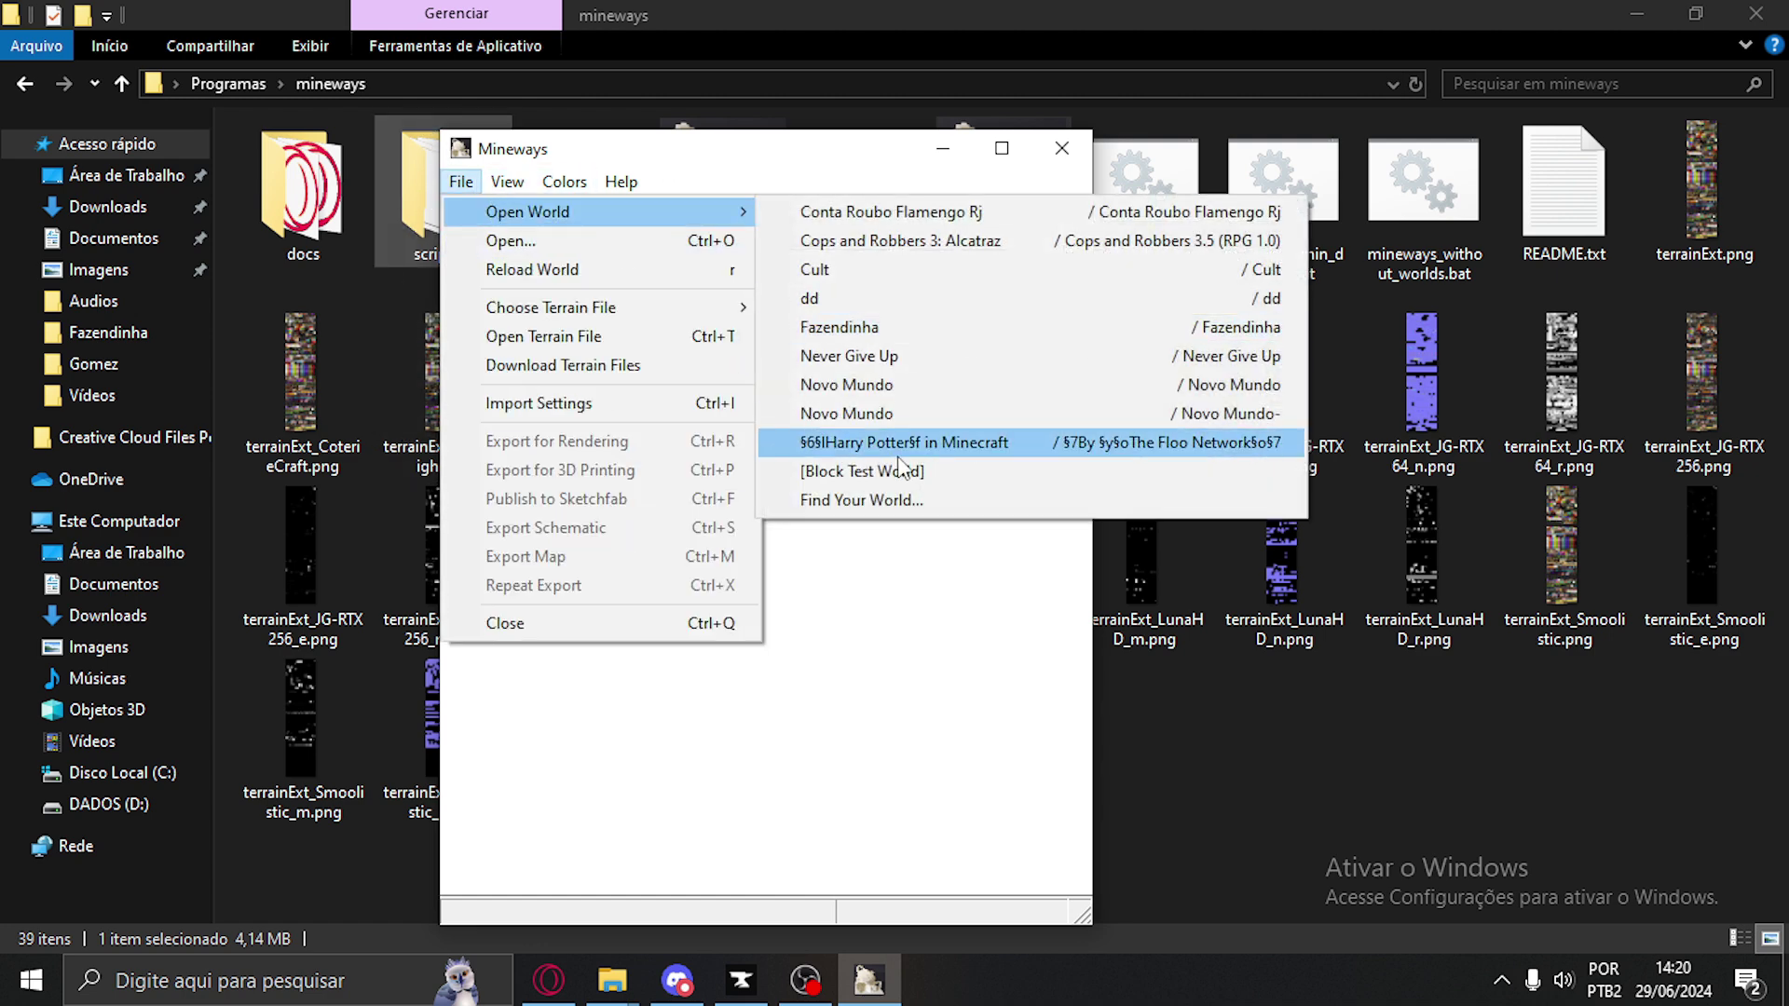
{"action": "left_click", "coordinate": [932, 511]}
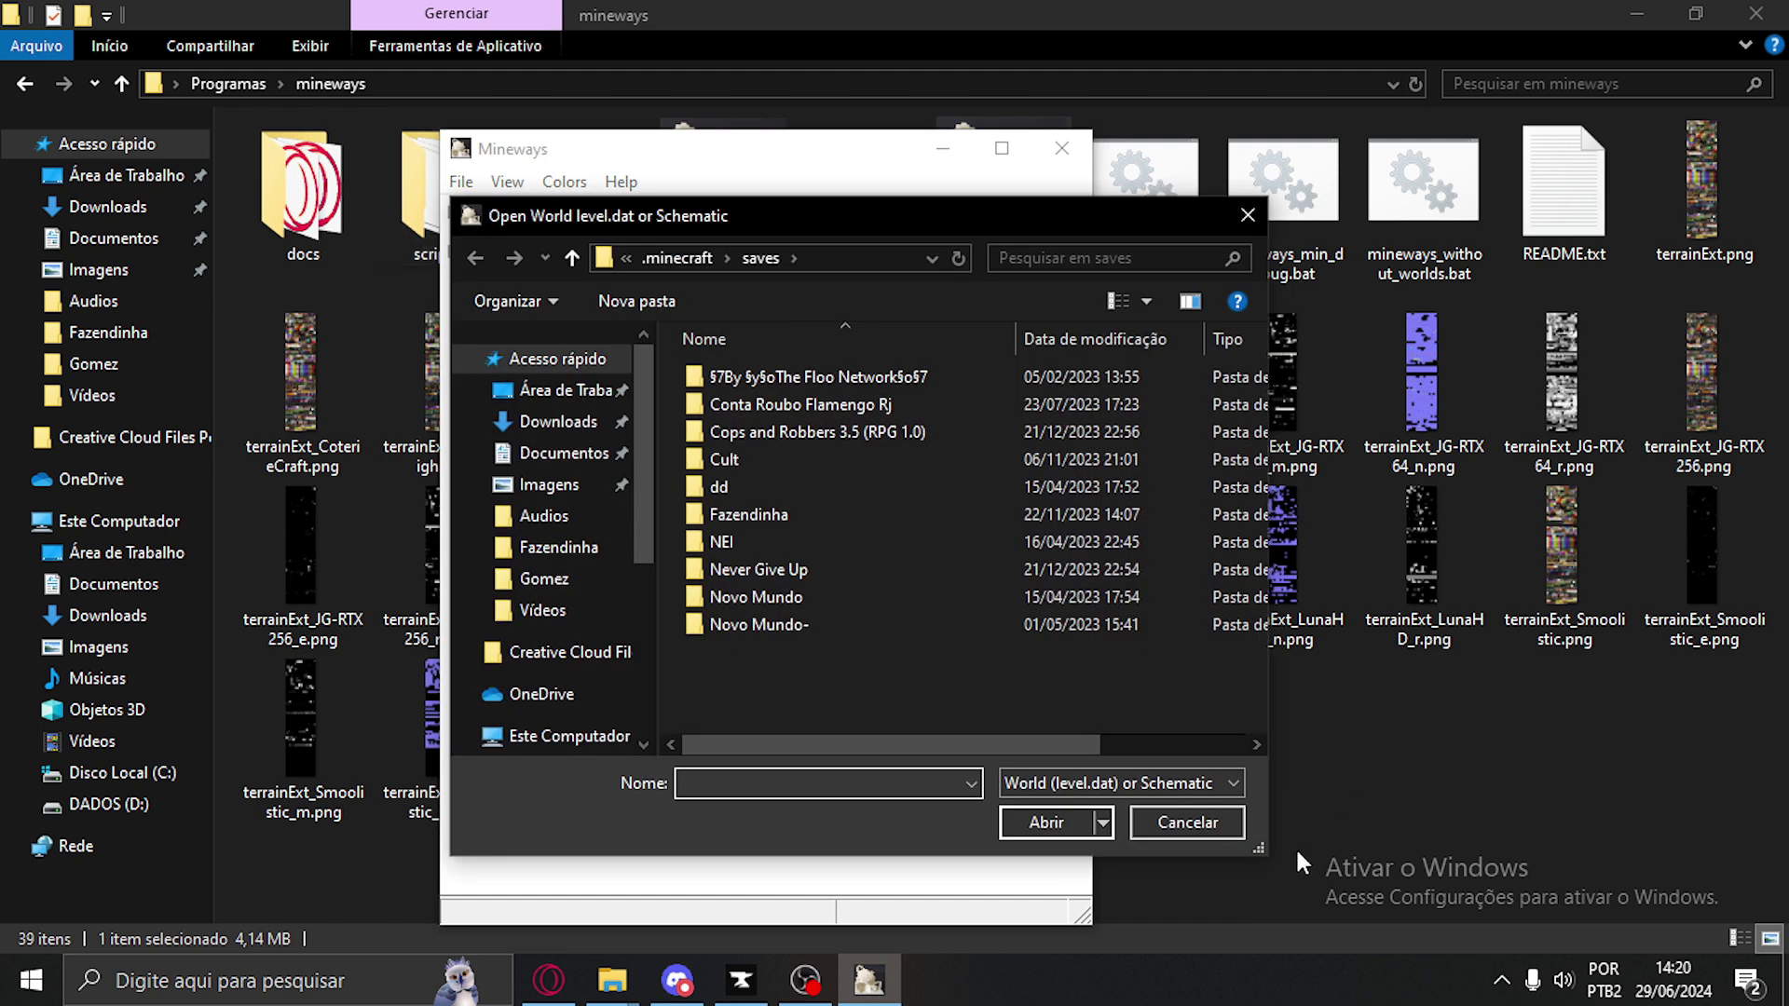
{"action": "left_click", "coordinate": [1185, 829]}
Use Find Your World in Mineways and go to the modded instance's saves folder through its copied path
{"action": "left_click", "coordinate": [461, 181]}
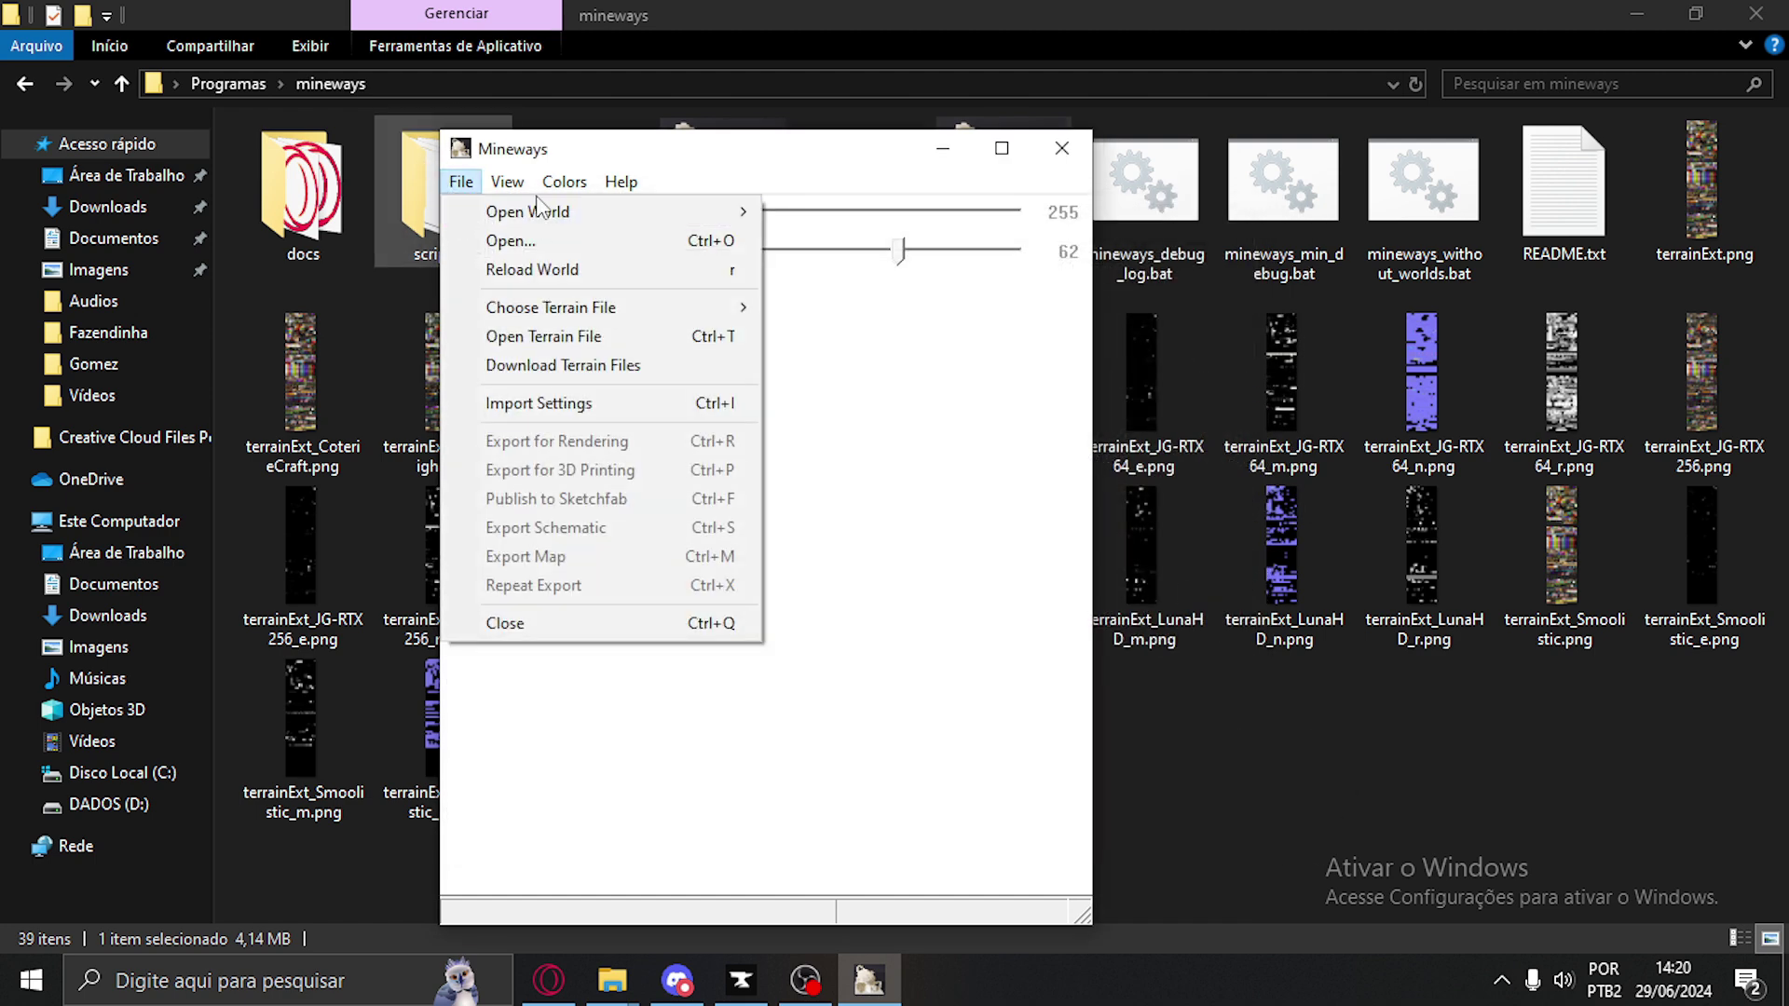
{"action": "mouse_move", "coordinate": [559, 211]}
{"action": "left_click", "coordinate": [918, 500]}
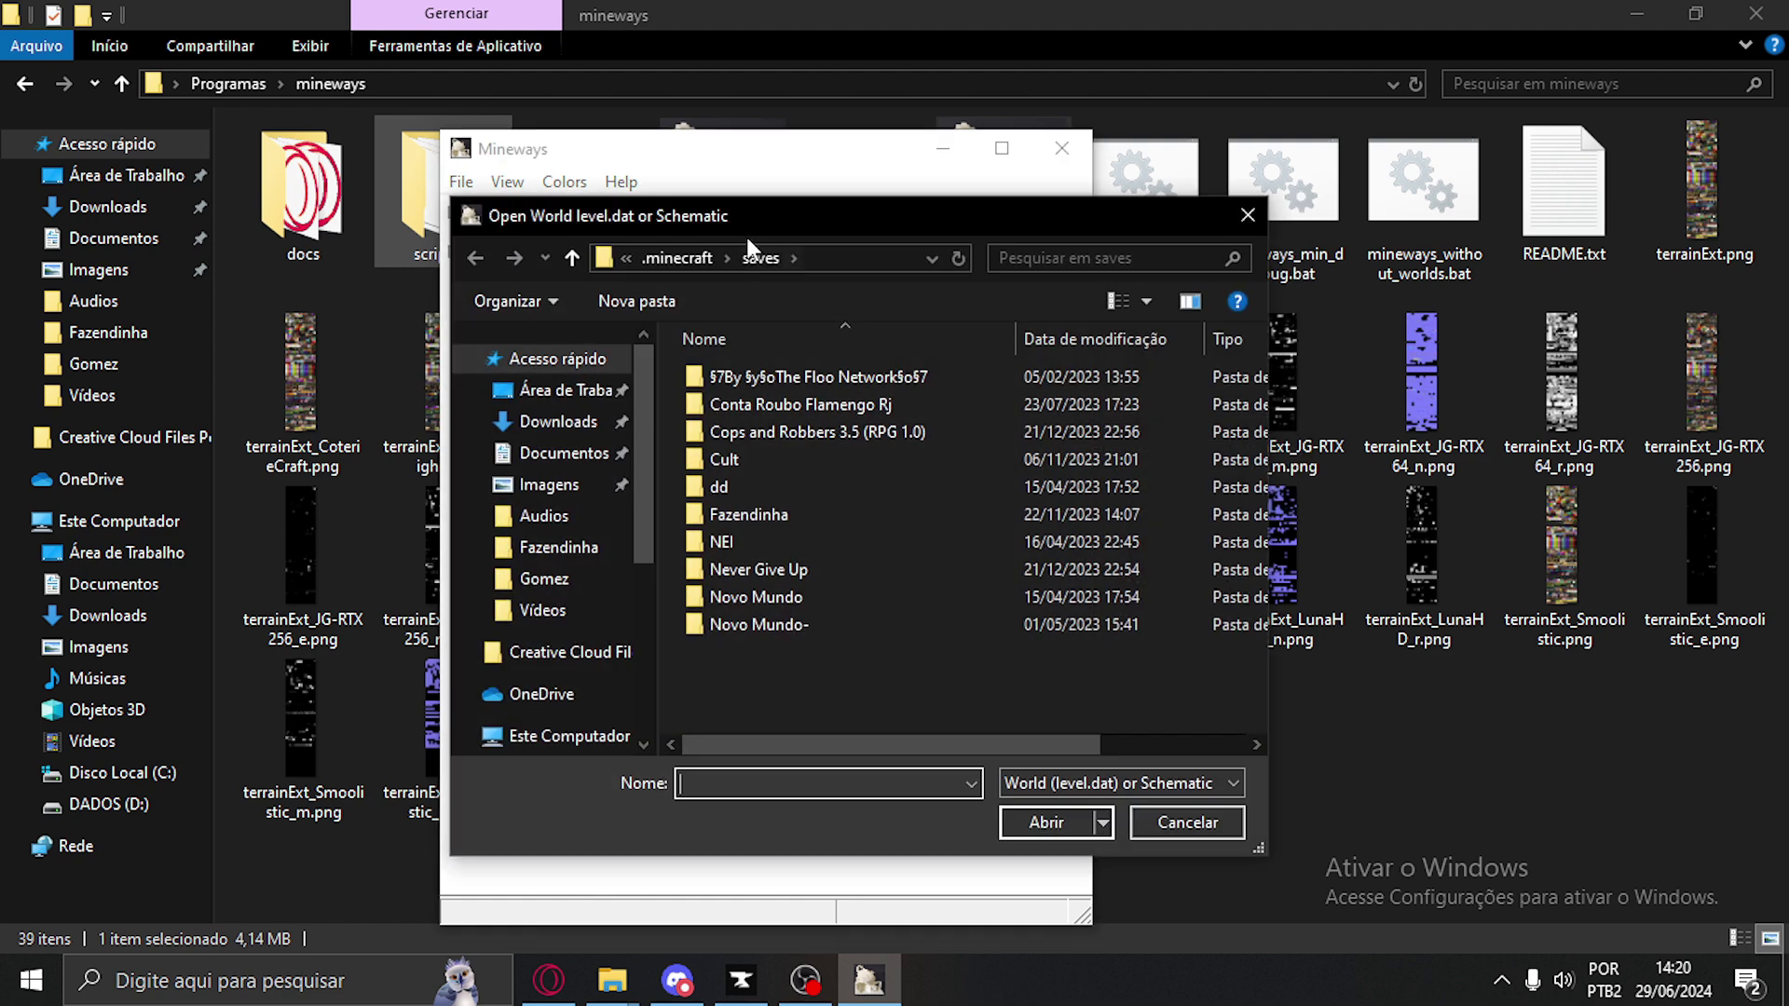
{"action": "left_click", "coordinate": [776, 258]}
{"action": "key", "text": "BackSpace"}
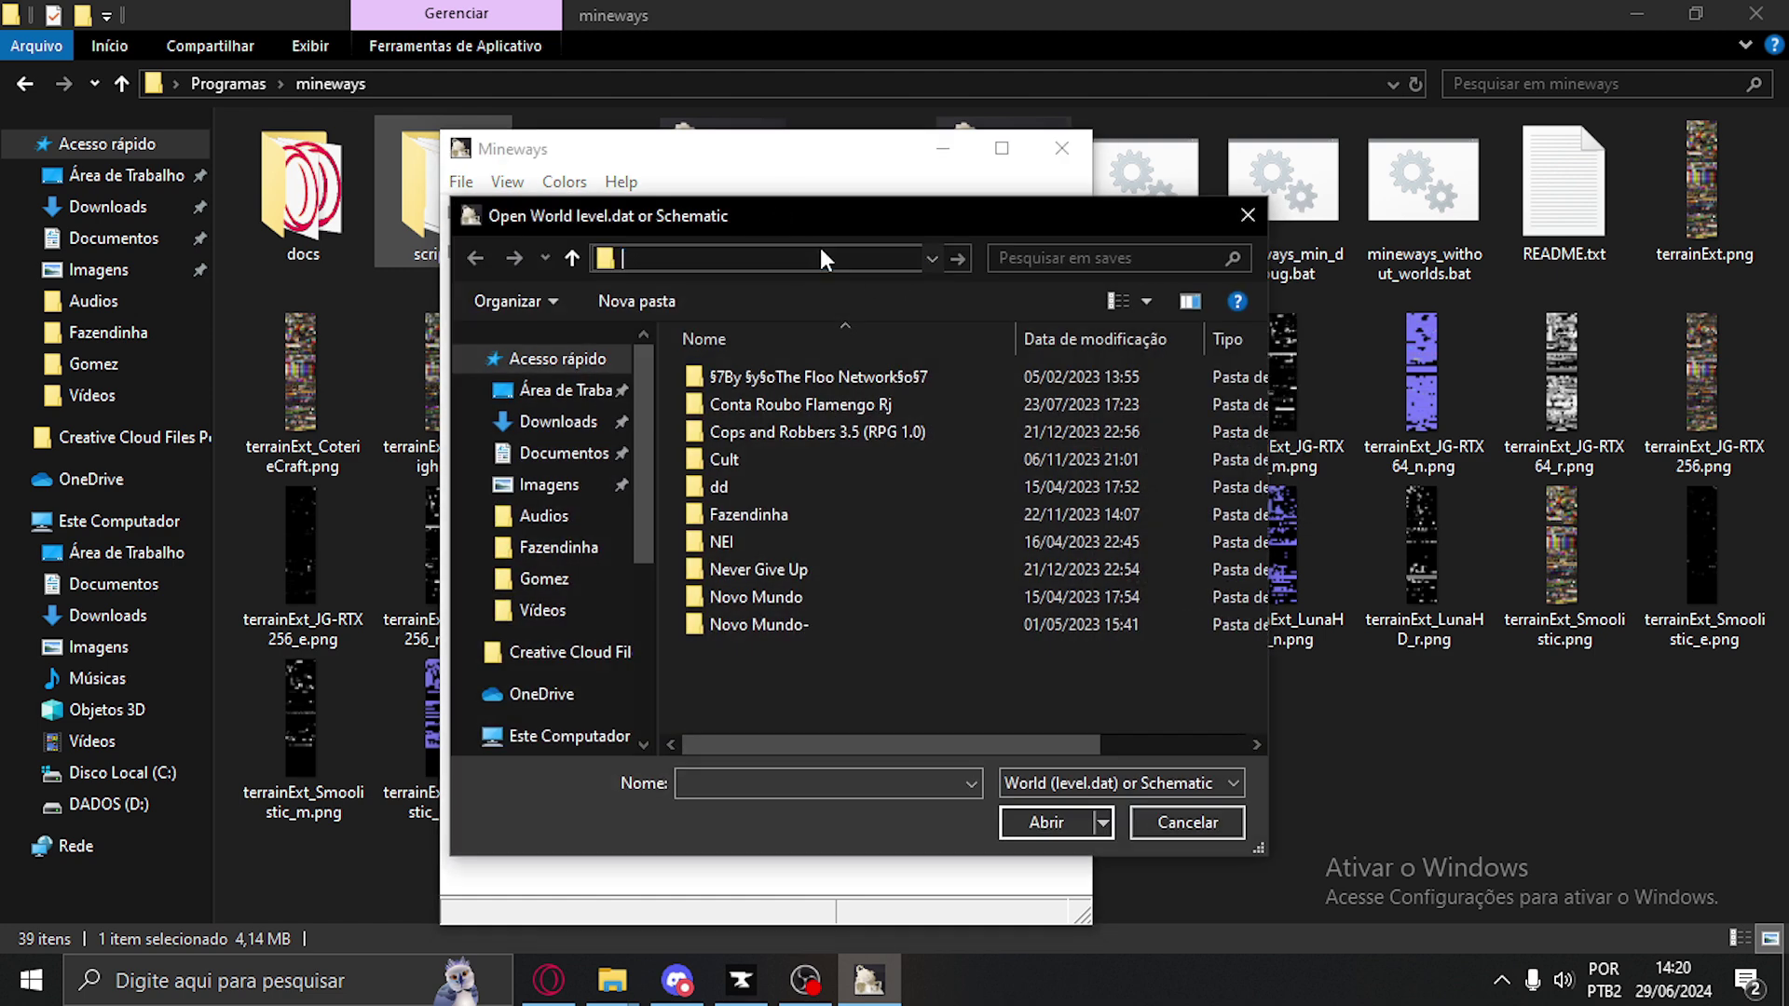
{"action": "key", "text": "ctrl+v"}
{"action": "key", "text": "Return"}
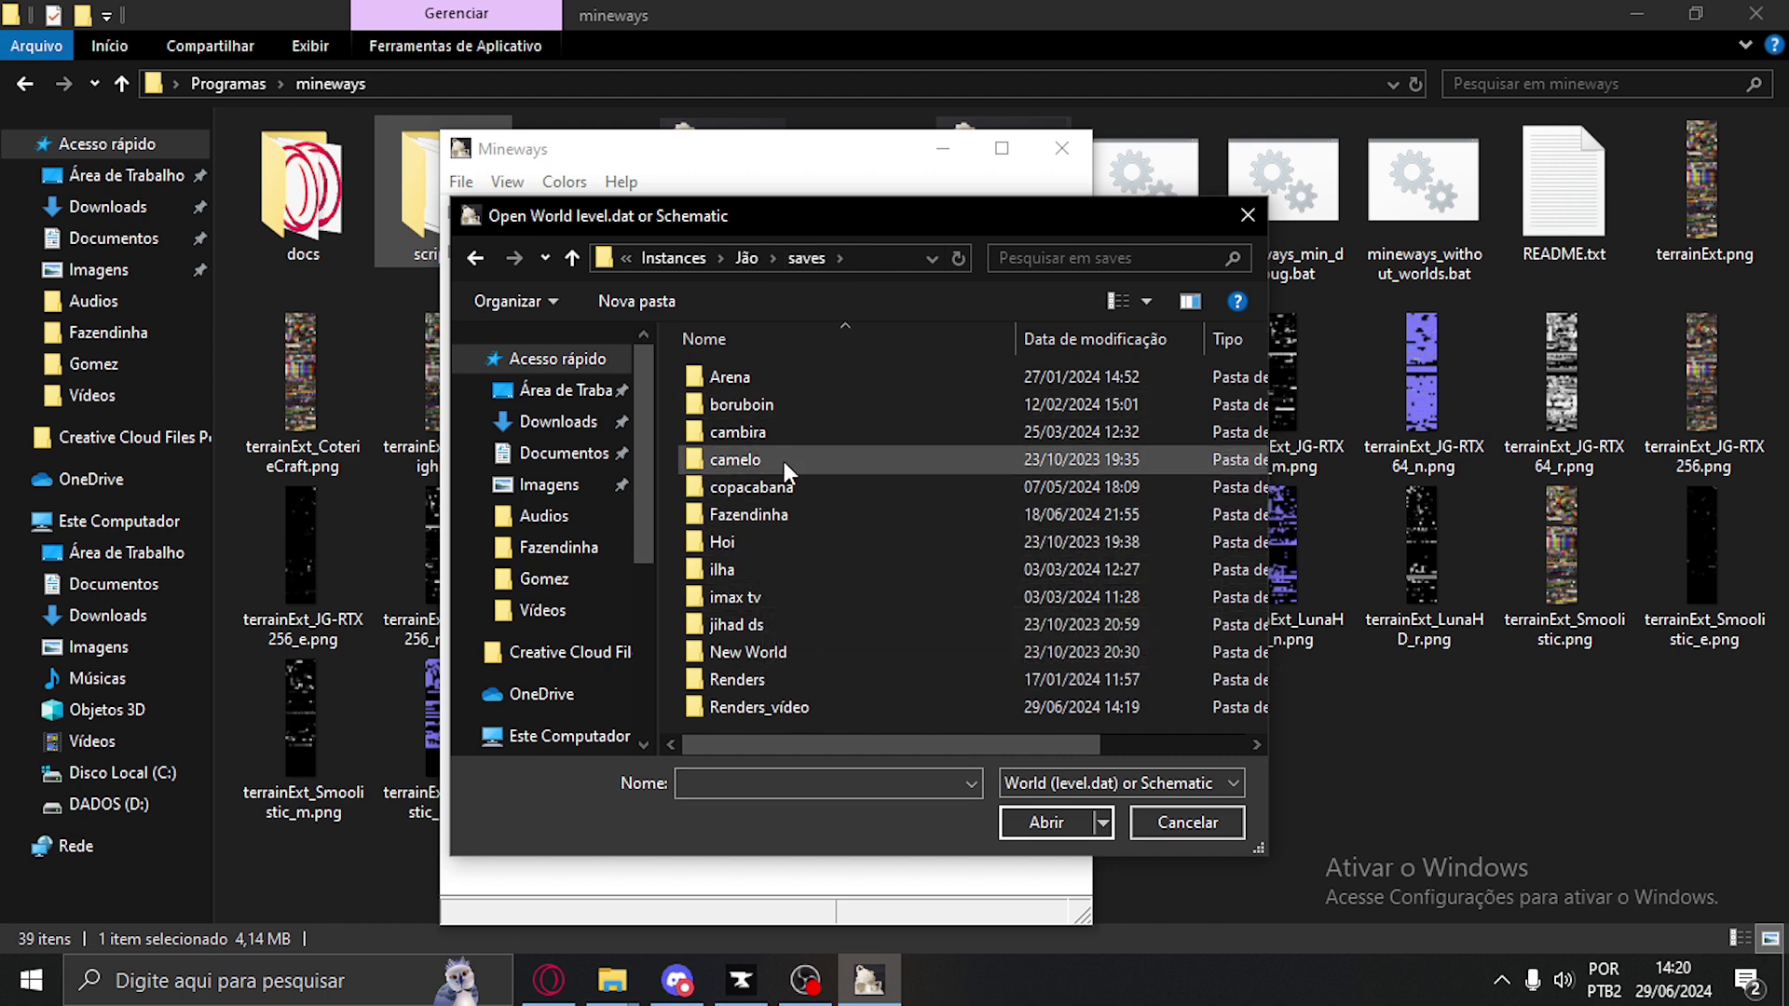
Open the Renders_vídeo world from the saves folder in Mineways
{"action": "scroll", "coordinate": [805, 713], "scroll_direction": "right", "scroll_amount": 1}
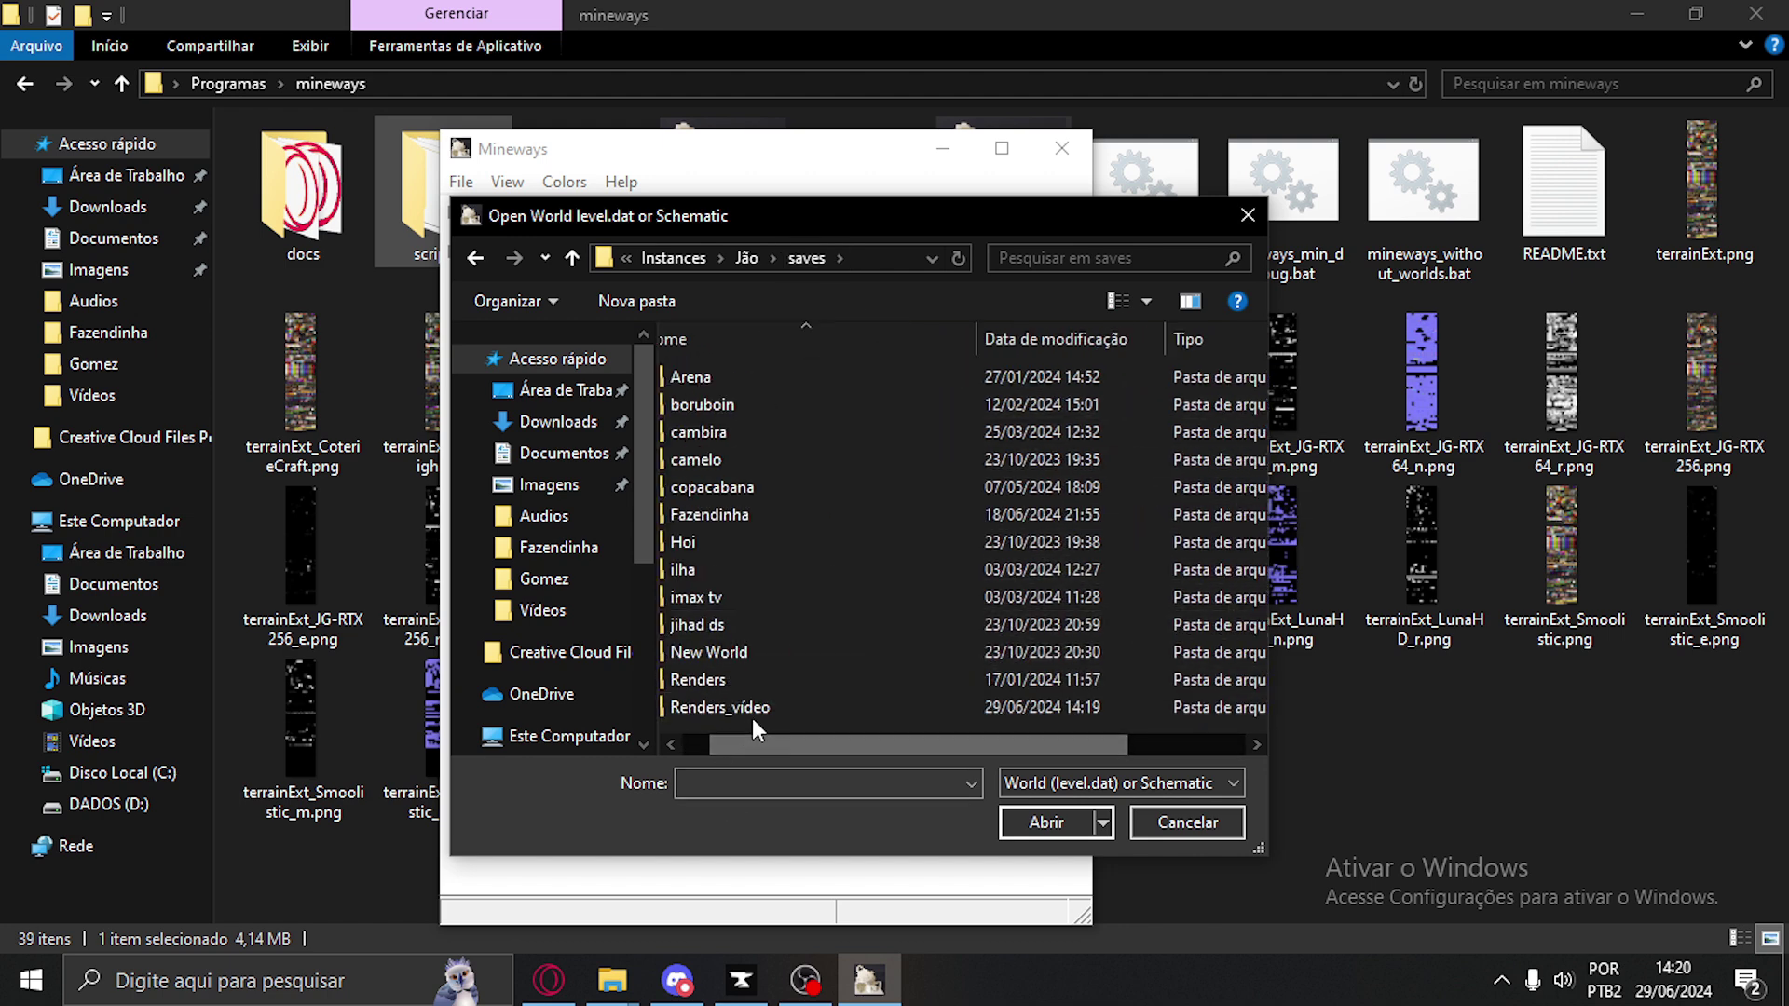
{"action": "double_click", "coordinate": [803, 710]}
{"action": "double_click", "coordinate": [719, 683]}
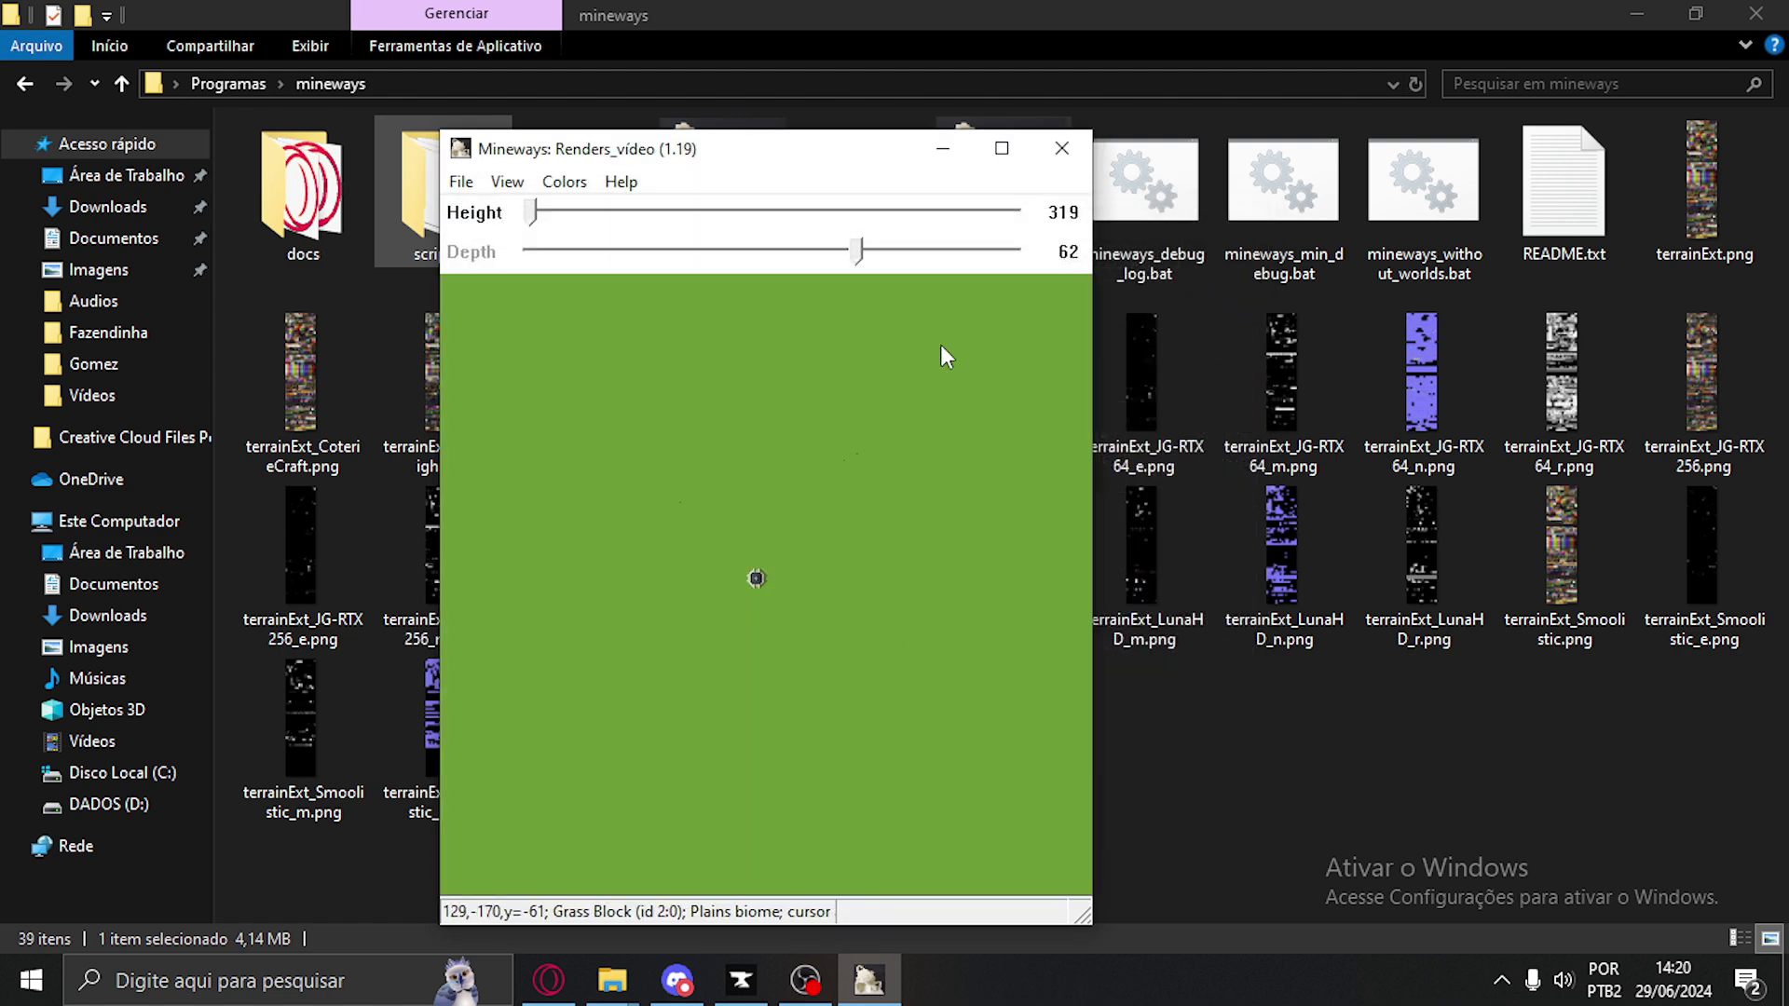
Maximize the Mineways window and select a generous map area around the tower, starting at -24, -24
{"action": "scroll", "coordinate": [643, 687], "scroll_direction": "up", "scroll_amount": 5}
{"action": "left_click_drag", "start_coordinate": [633, 451], "coordinate": [937, 517]}
{"action": "left_click", "coordinate": [1105, 631]}
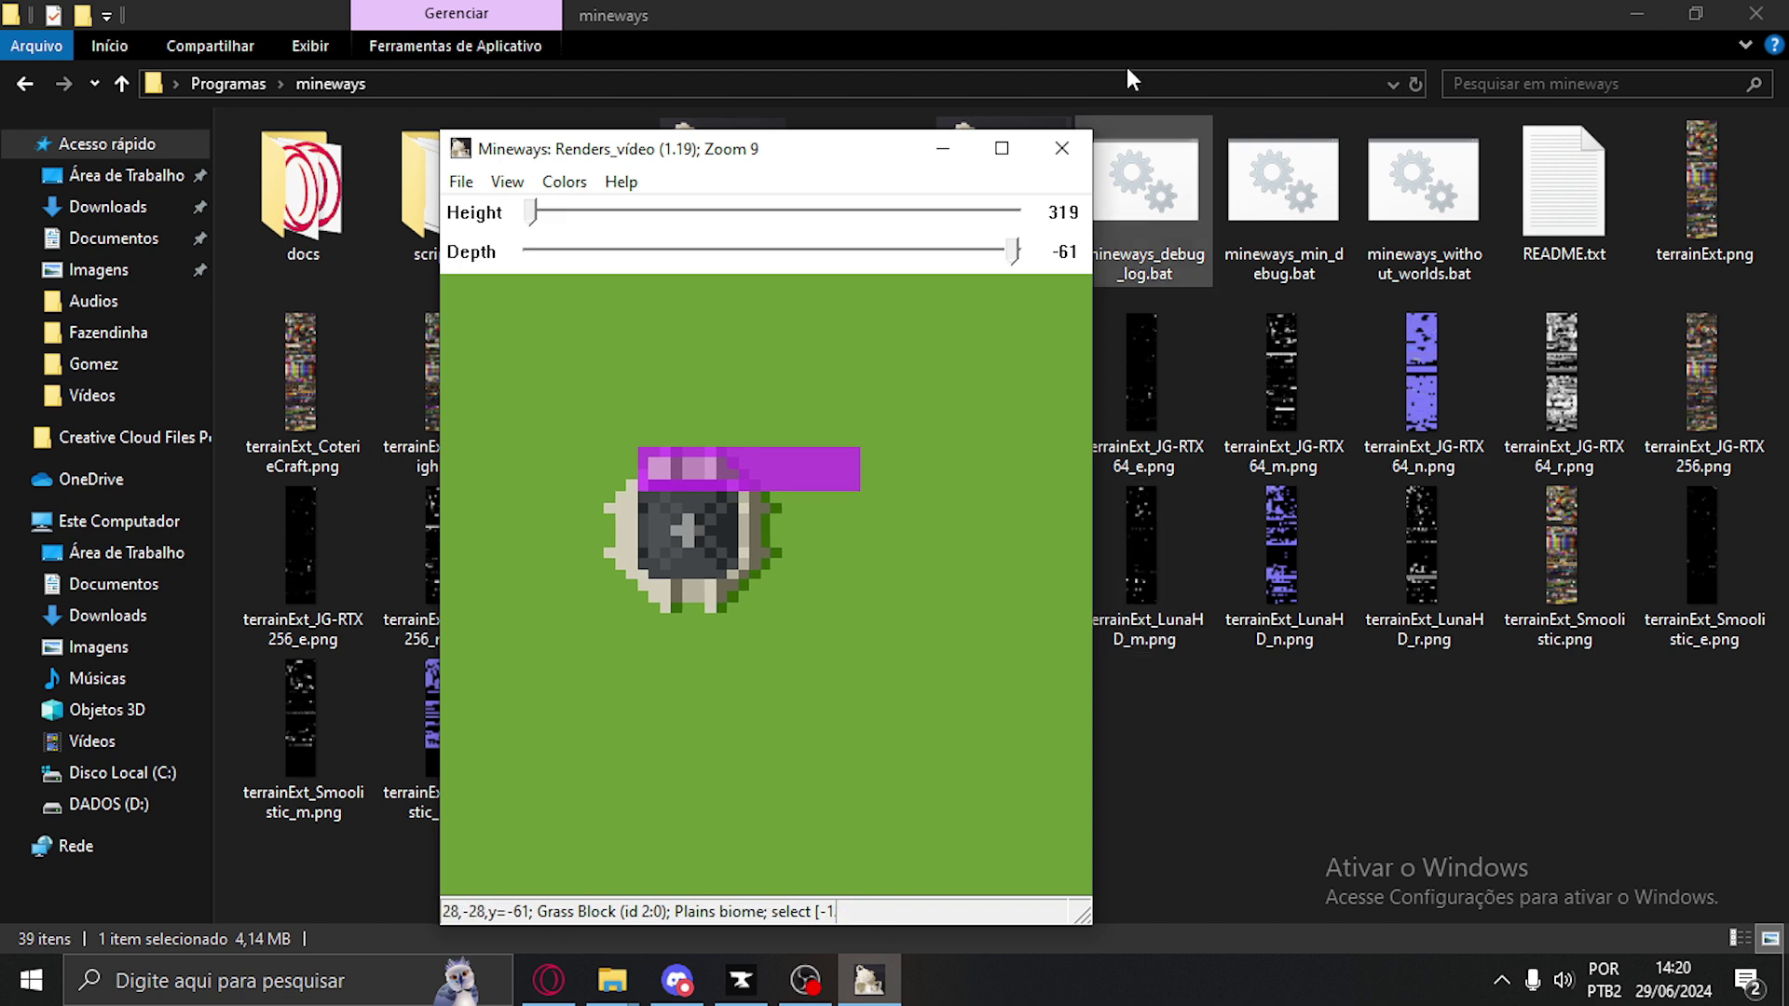
{"action": "left_click", "coordinate": [1002, 148]}
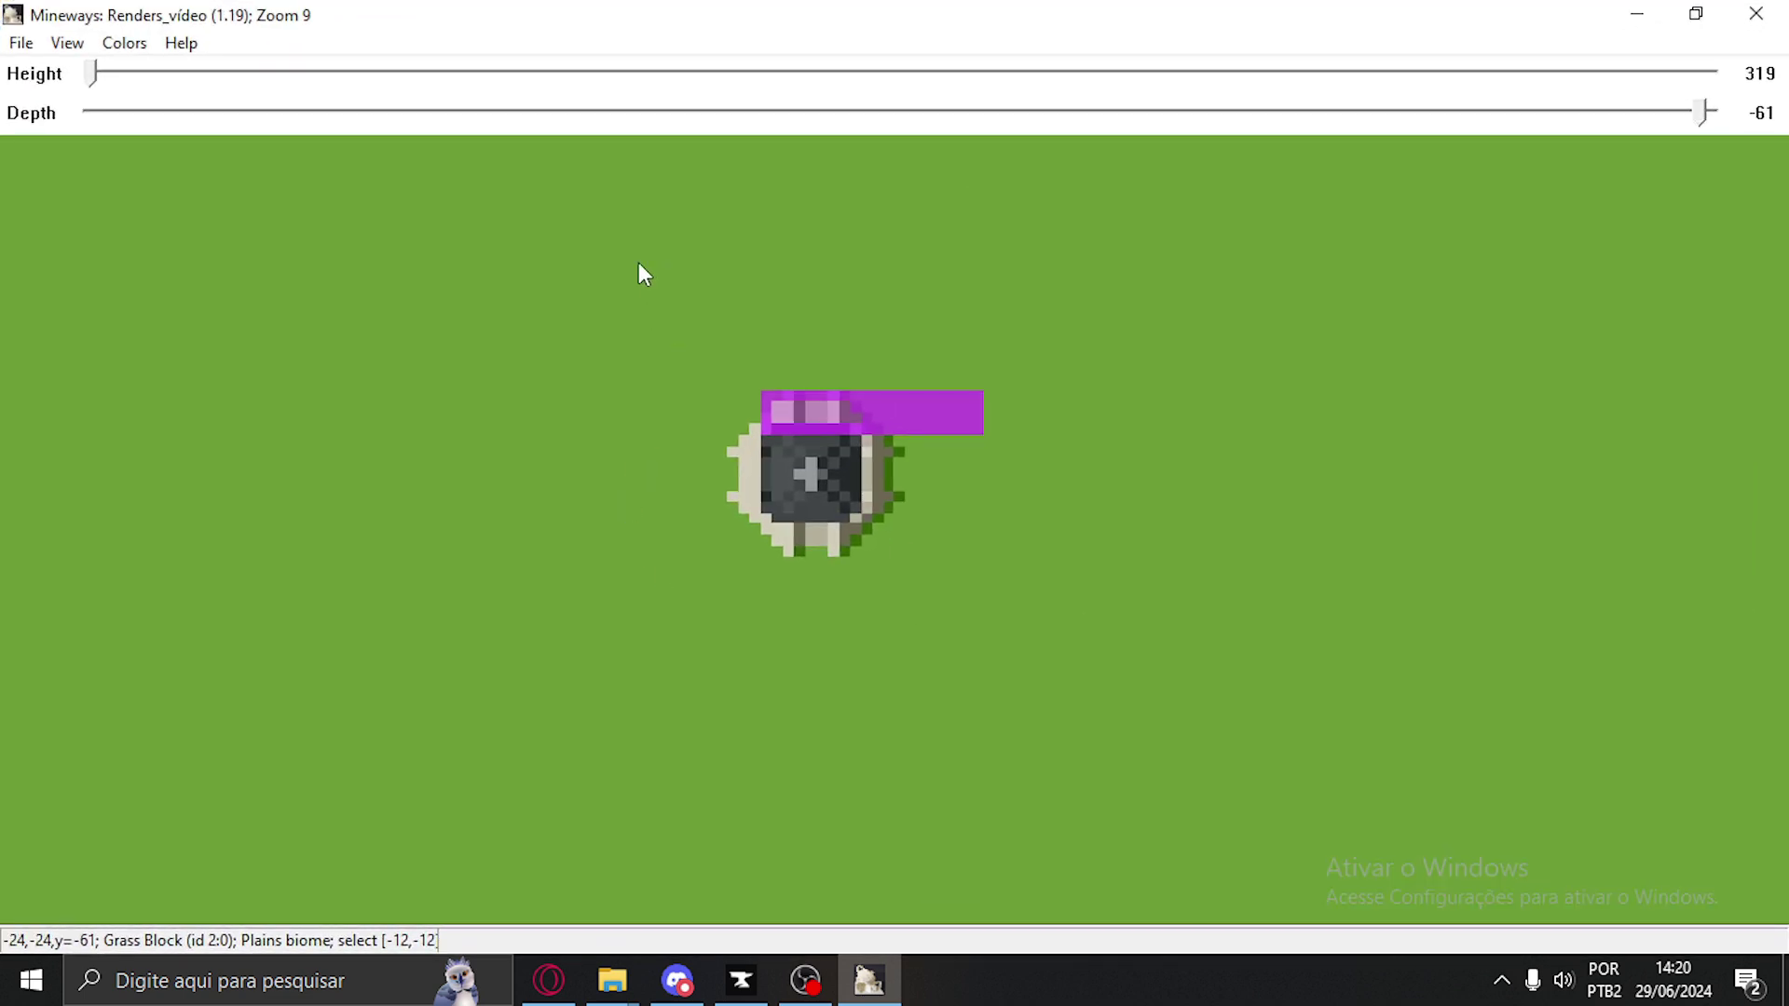
{"action": "left_click_drag", "start_coordinate": [638, 263], "coordinate": [1002, 643]}
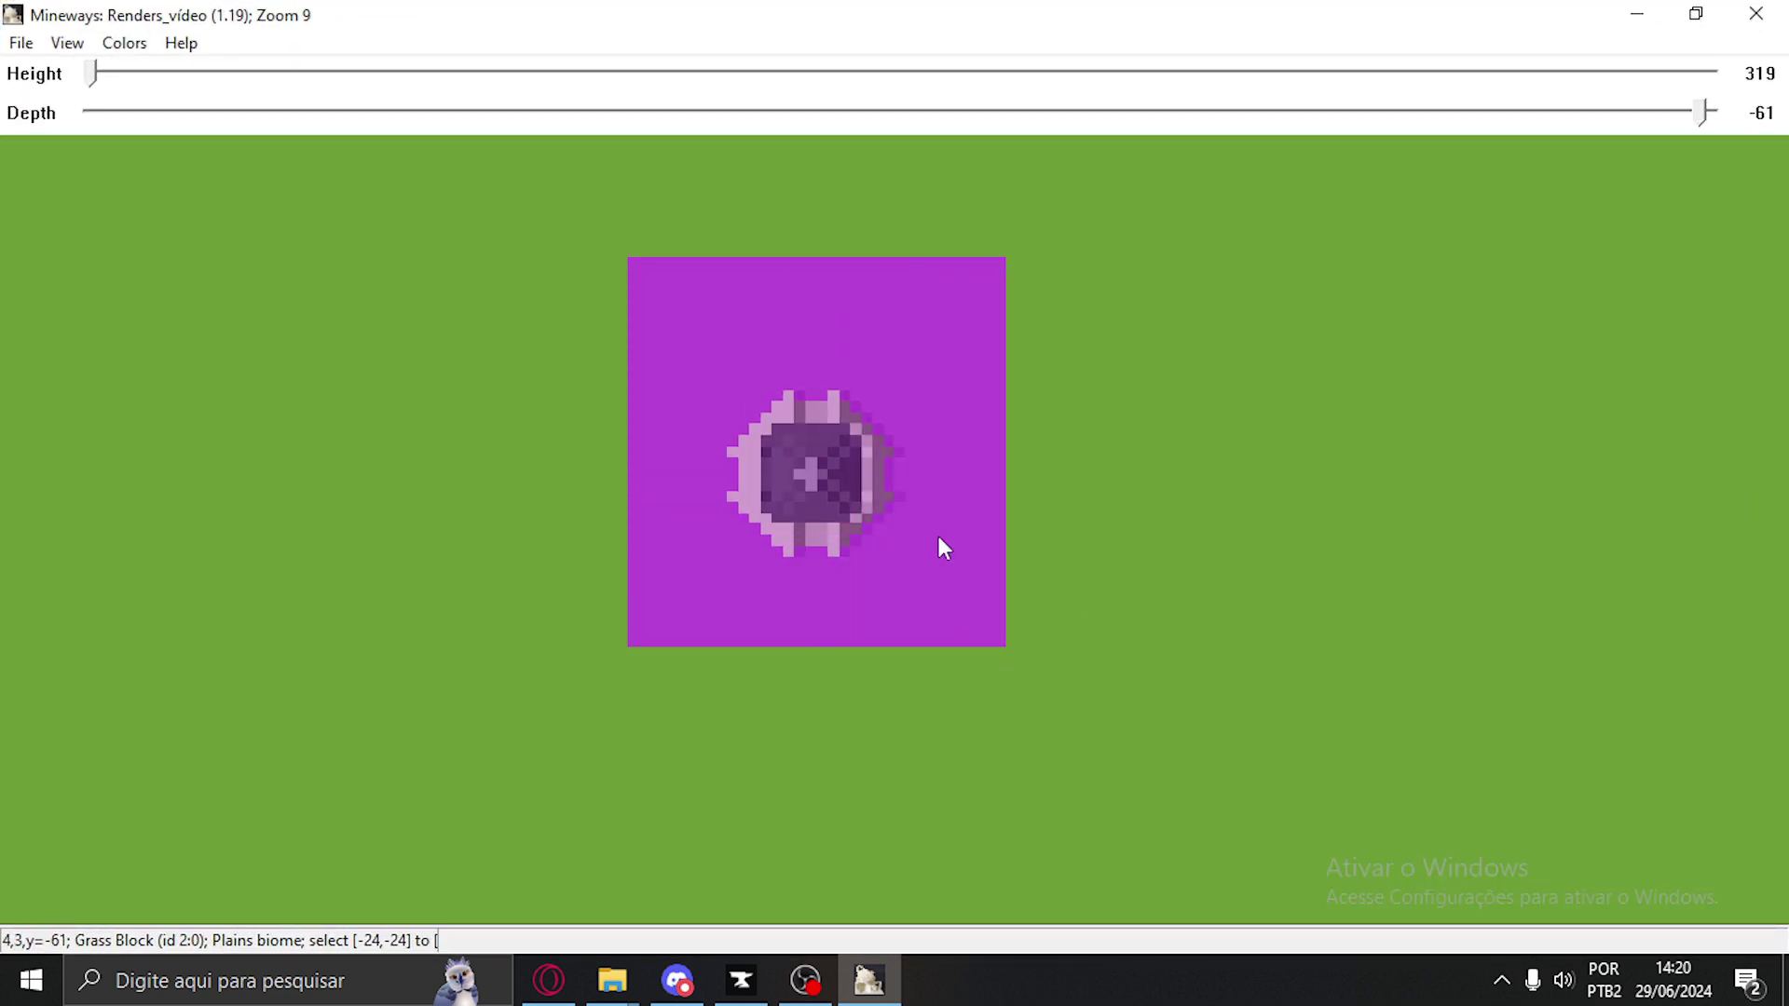
Tighten all four edges of the selection around the tower so that it starts at -16, -13
{"action": "left_click_drag", "start_coordinate": [836, 257], "coordinate": [834, 394]}
{"action": "left_click_drag", "start_coordinate": [998, 494], "coordinate": [902, 513]}
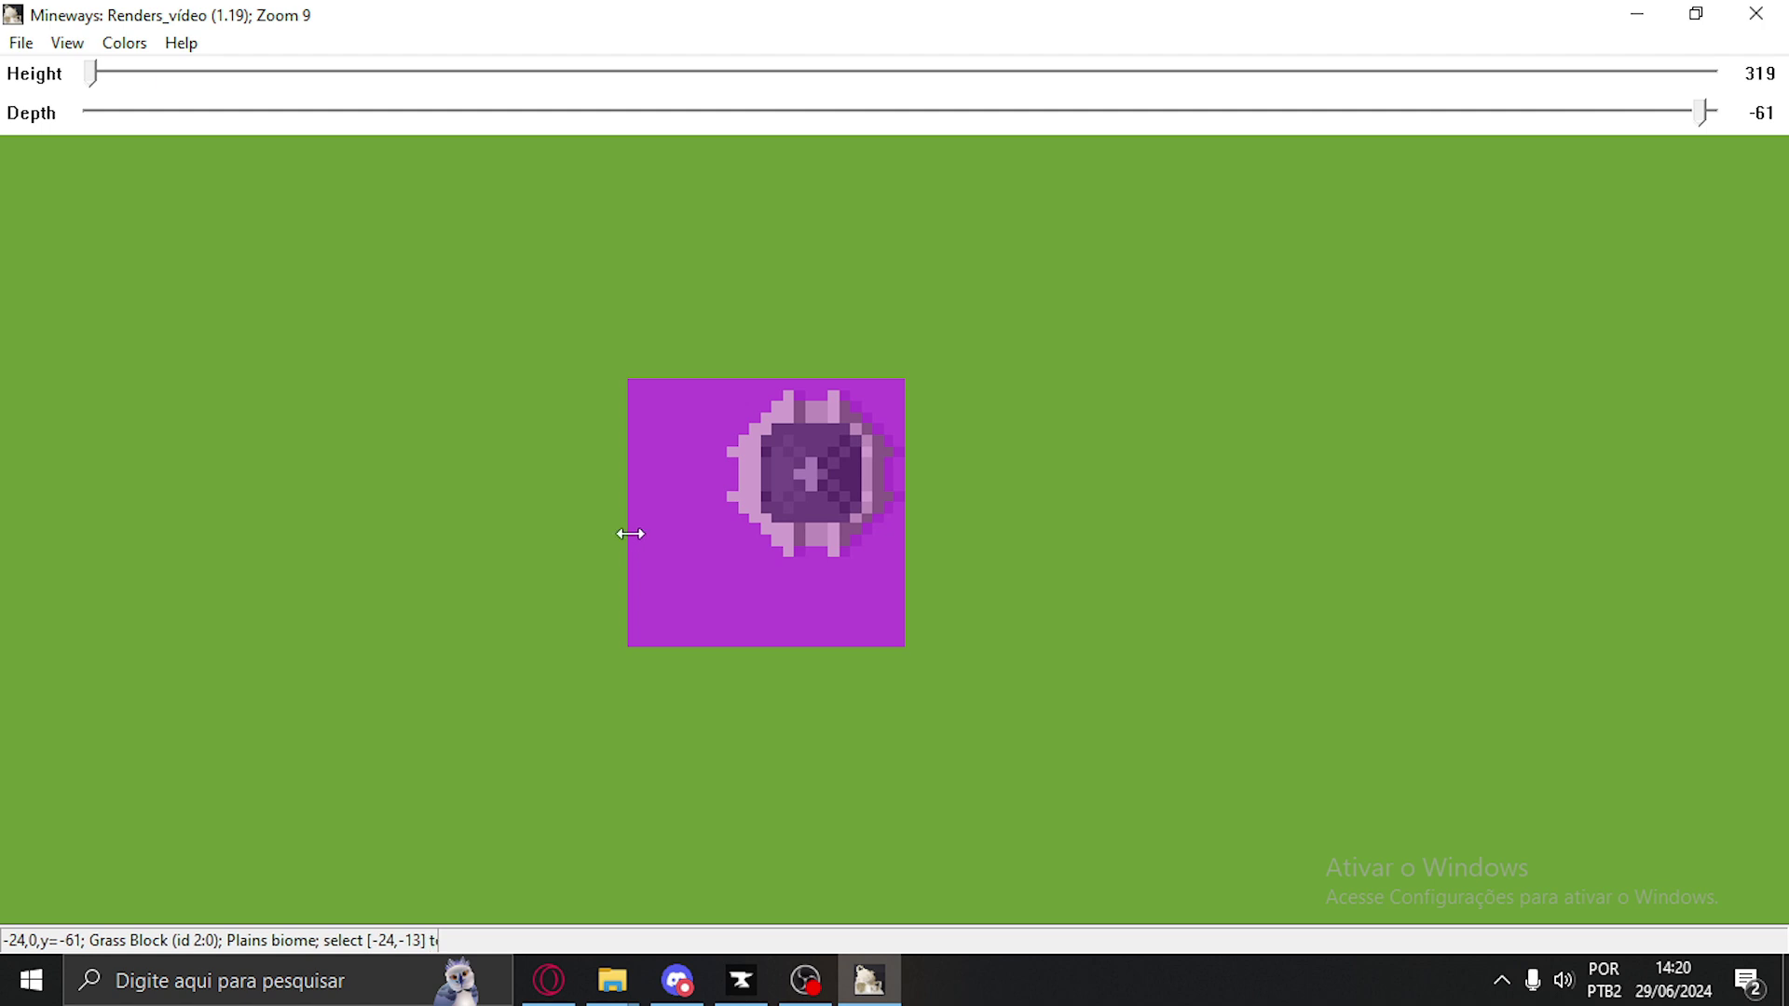
{"action": "left_click_drag", "start_coordinate": [637, 531], "coordinate": [723, 543]}
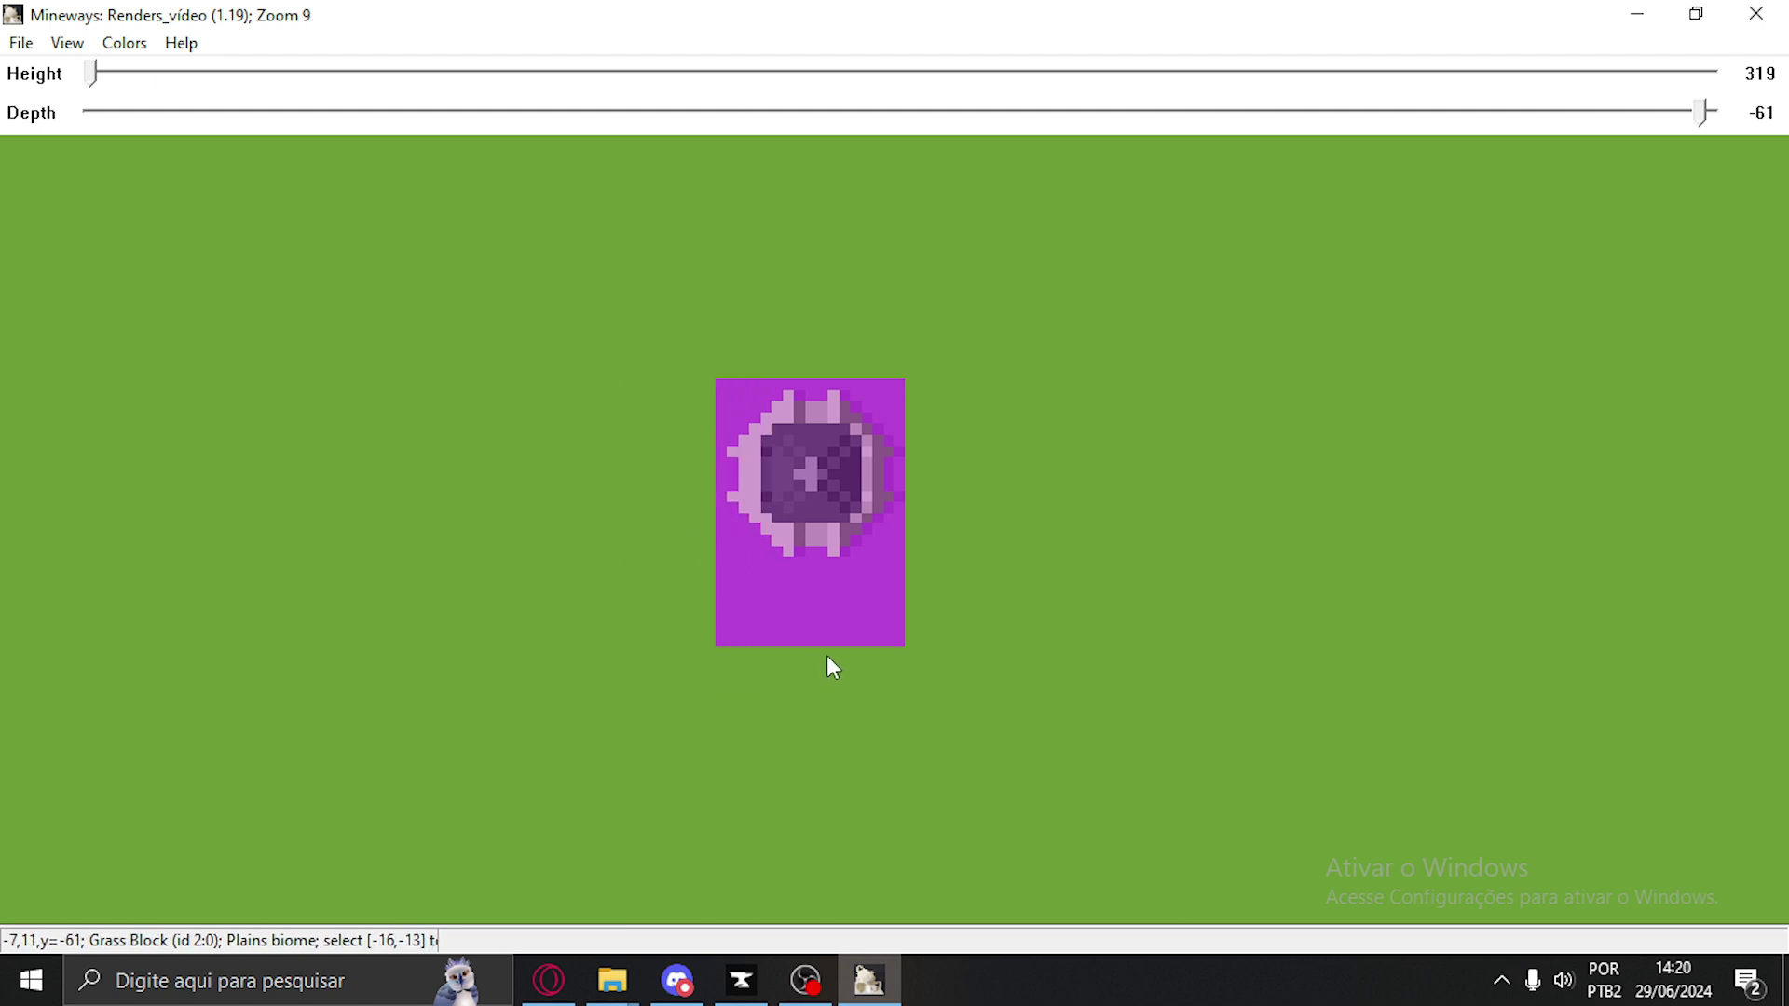
{"action": "left_click_drag", "start_coordinate": [839, 648], "coordinate": [855, 566]}
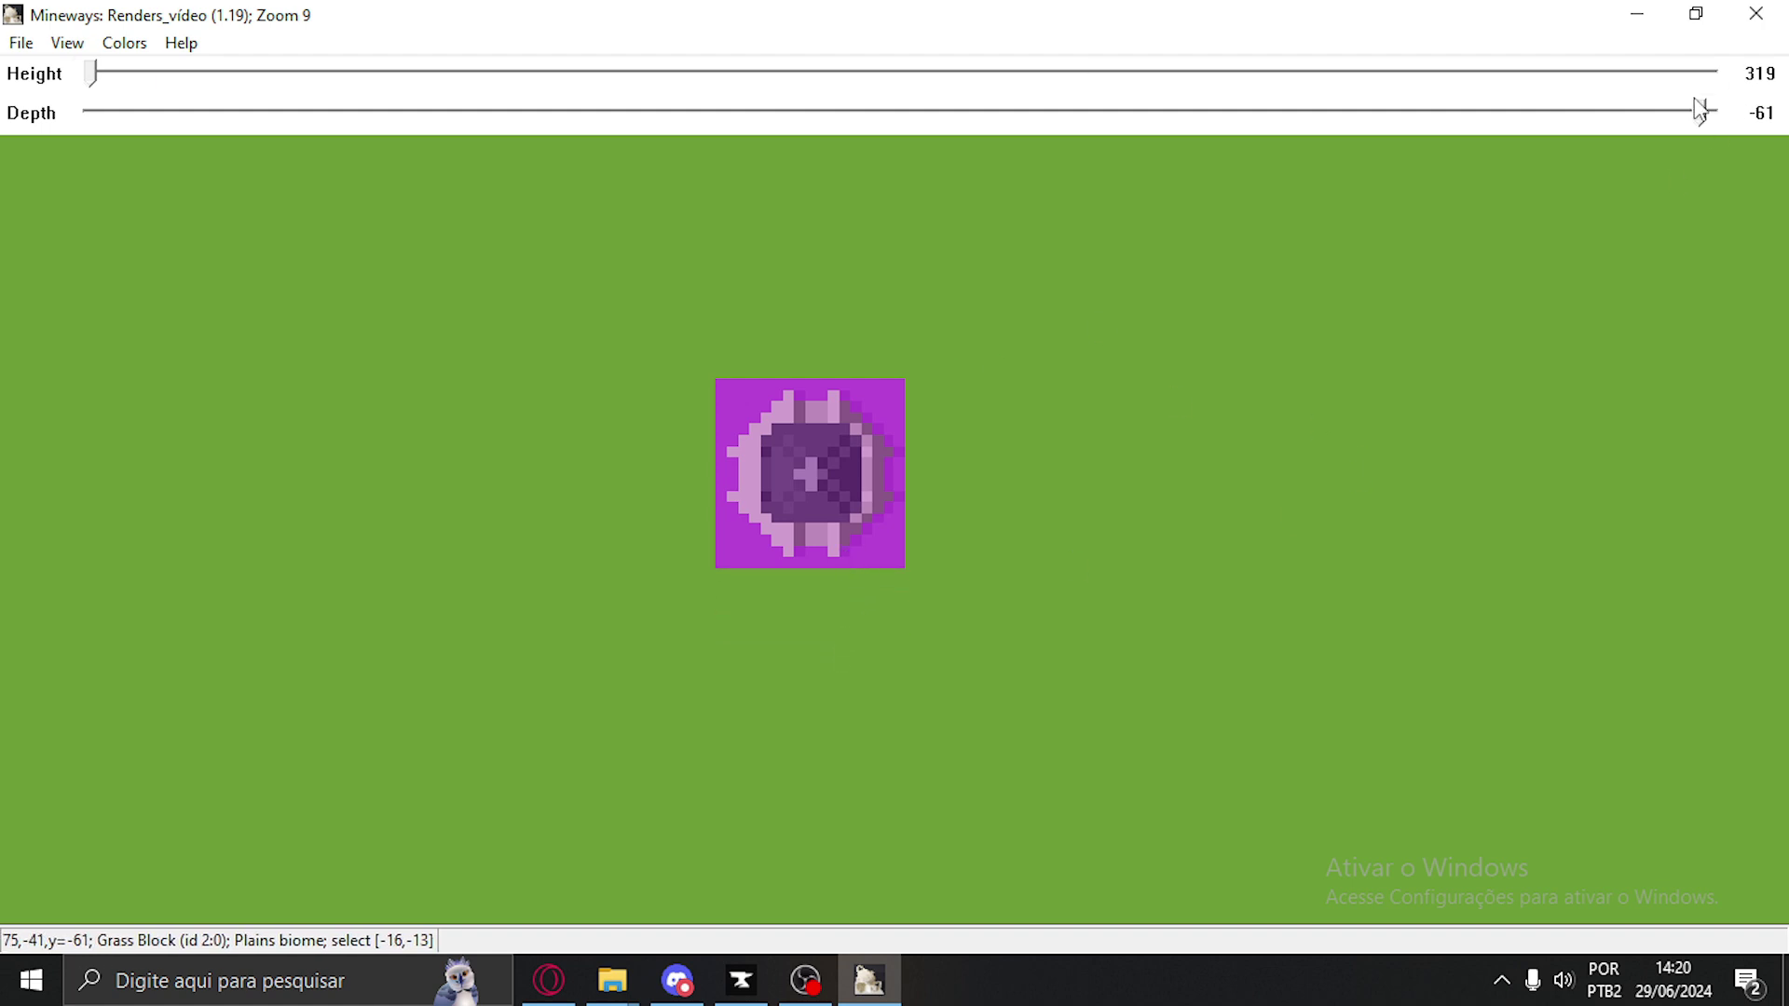
Try selection depths of 18 and -64, and return the depth to -61
{"action": "left_click_drag", "start_coordinate": [1703, 117], "coordinate": [1447, 135]}
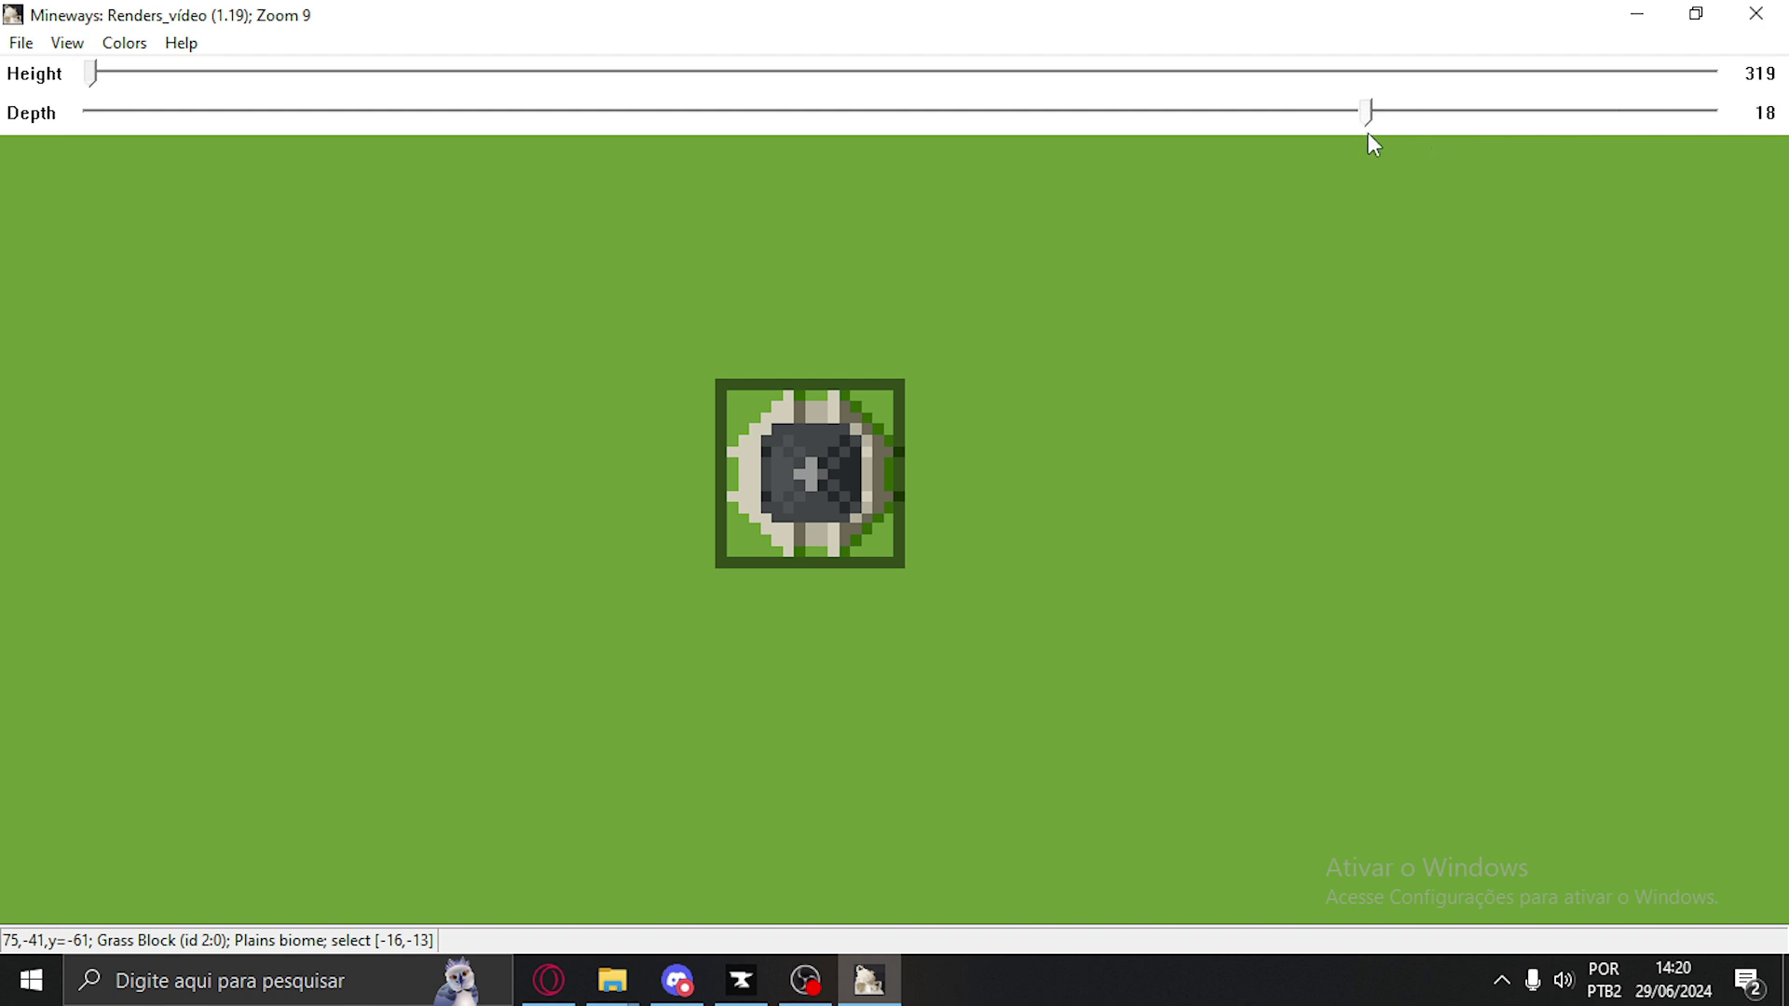
{"action": "left_click_drag", "start_coordinate": [1468, 113], "coordinate": [1733, 129]}
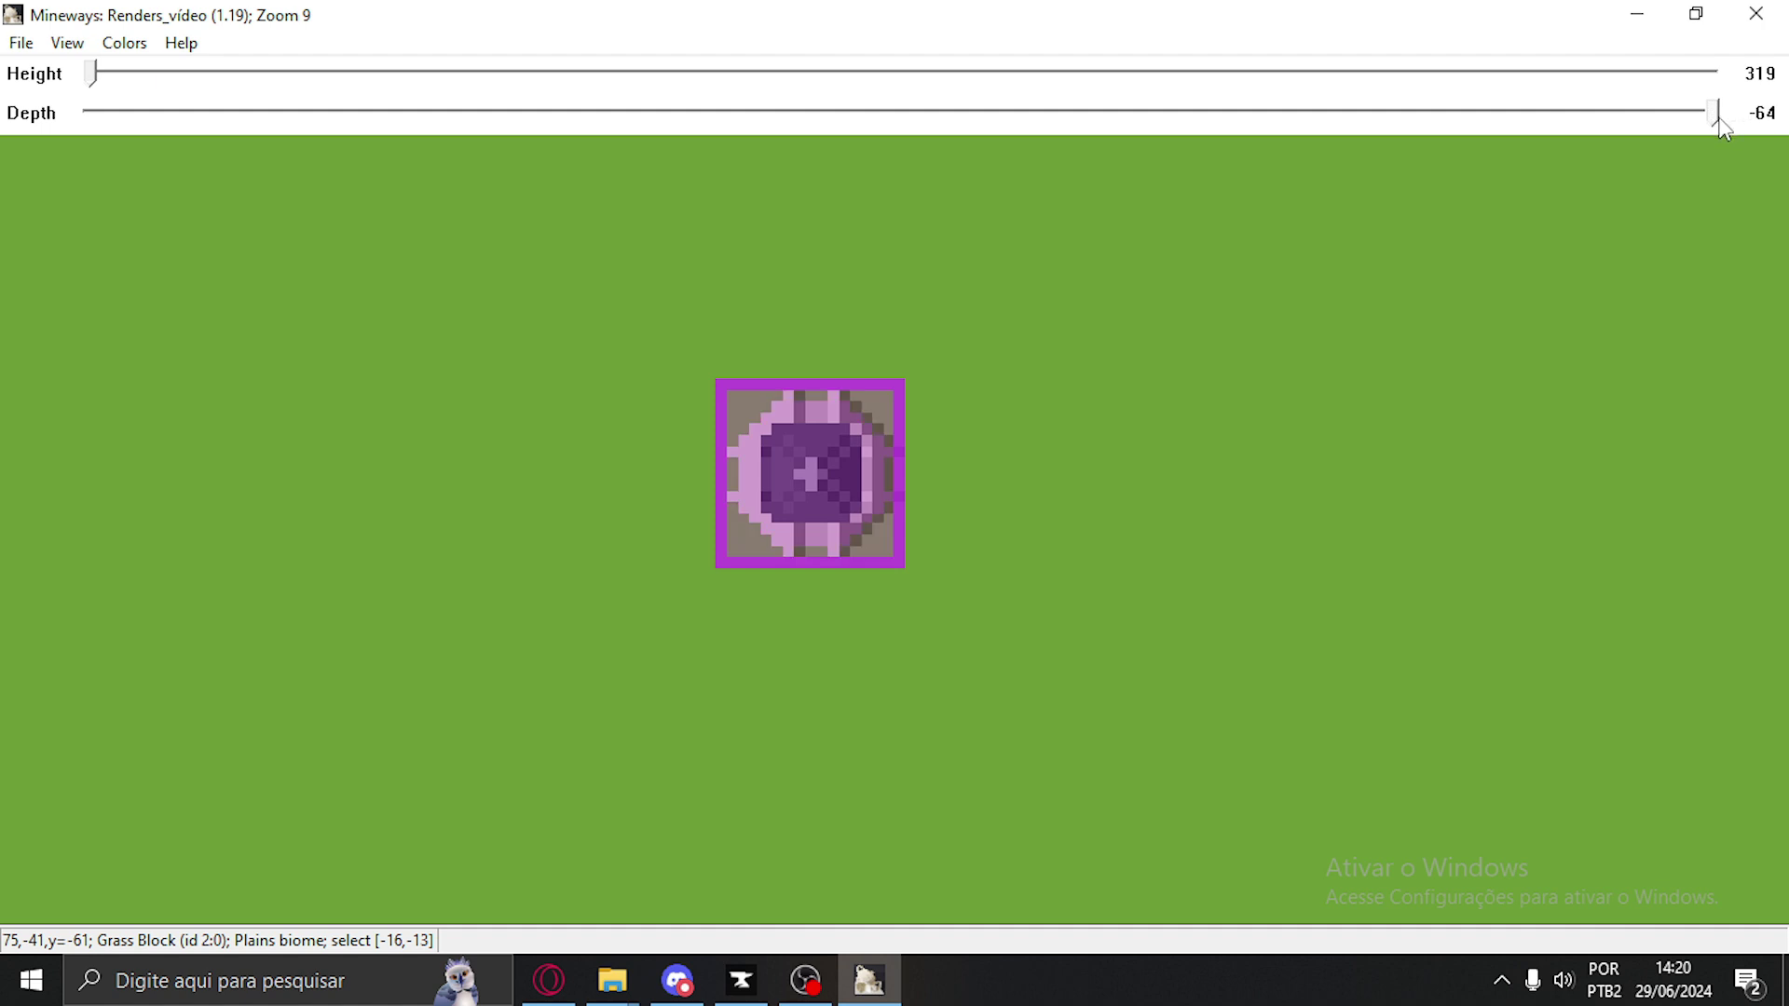
{"action": "left_click_drag", "start_coordinate": [1703, 119], "coordinate": [1700, 119]}
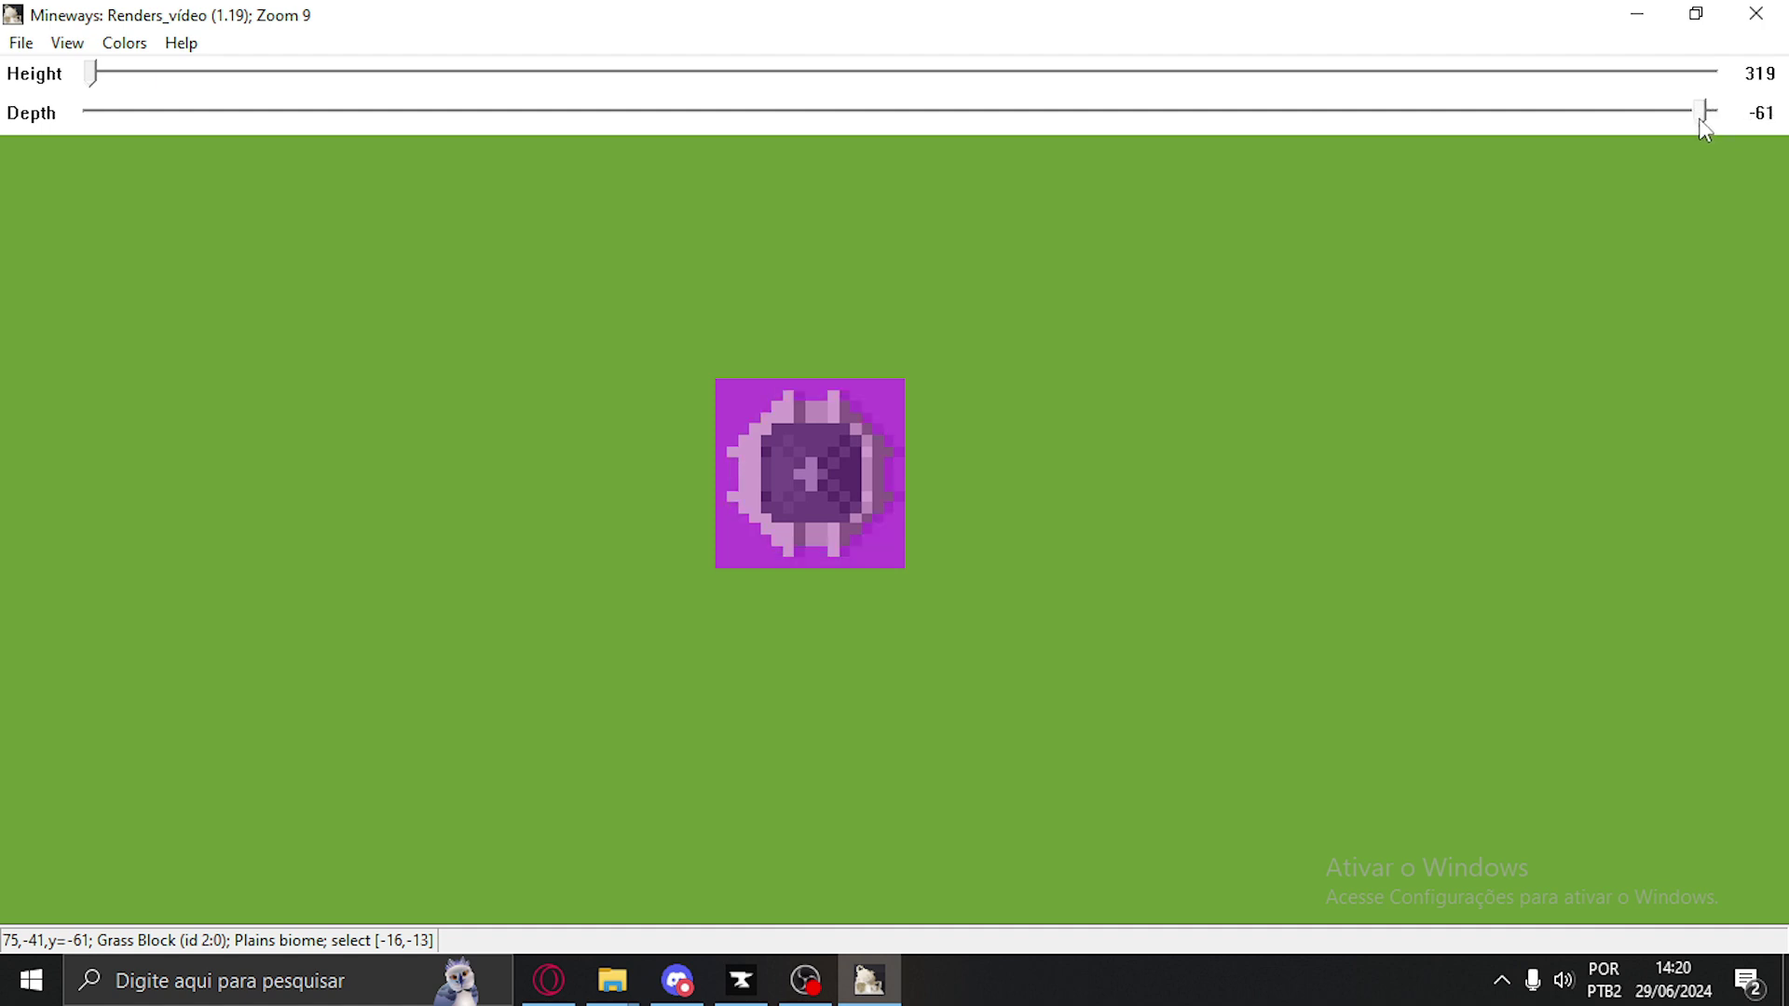
{"action": "scroll", "coordinate": [904, 508], "scroll_direction": "up", "scroll_amount": 3}
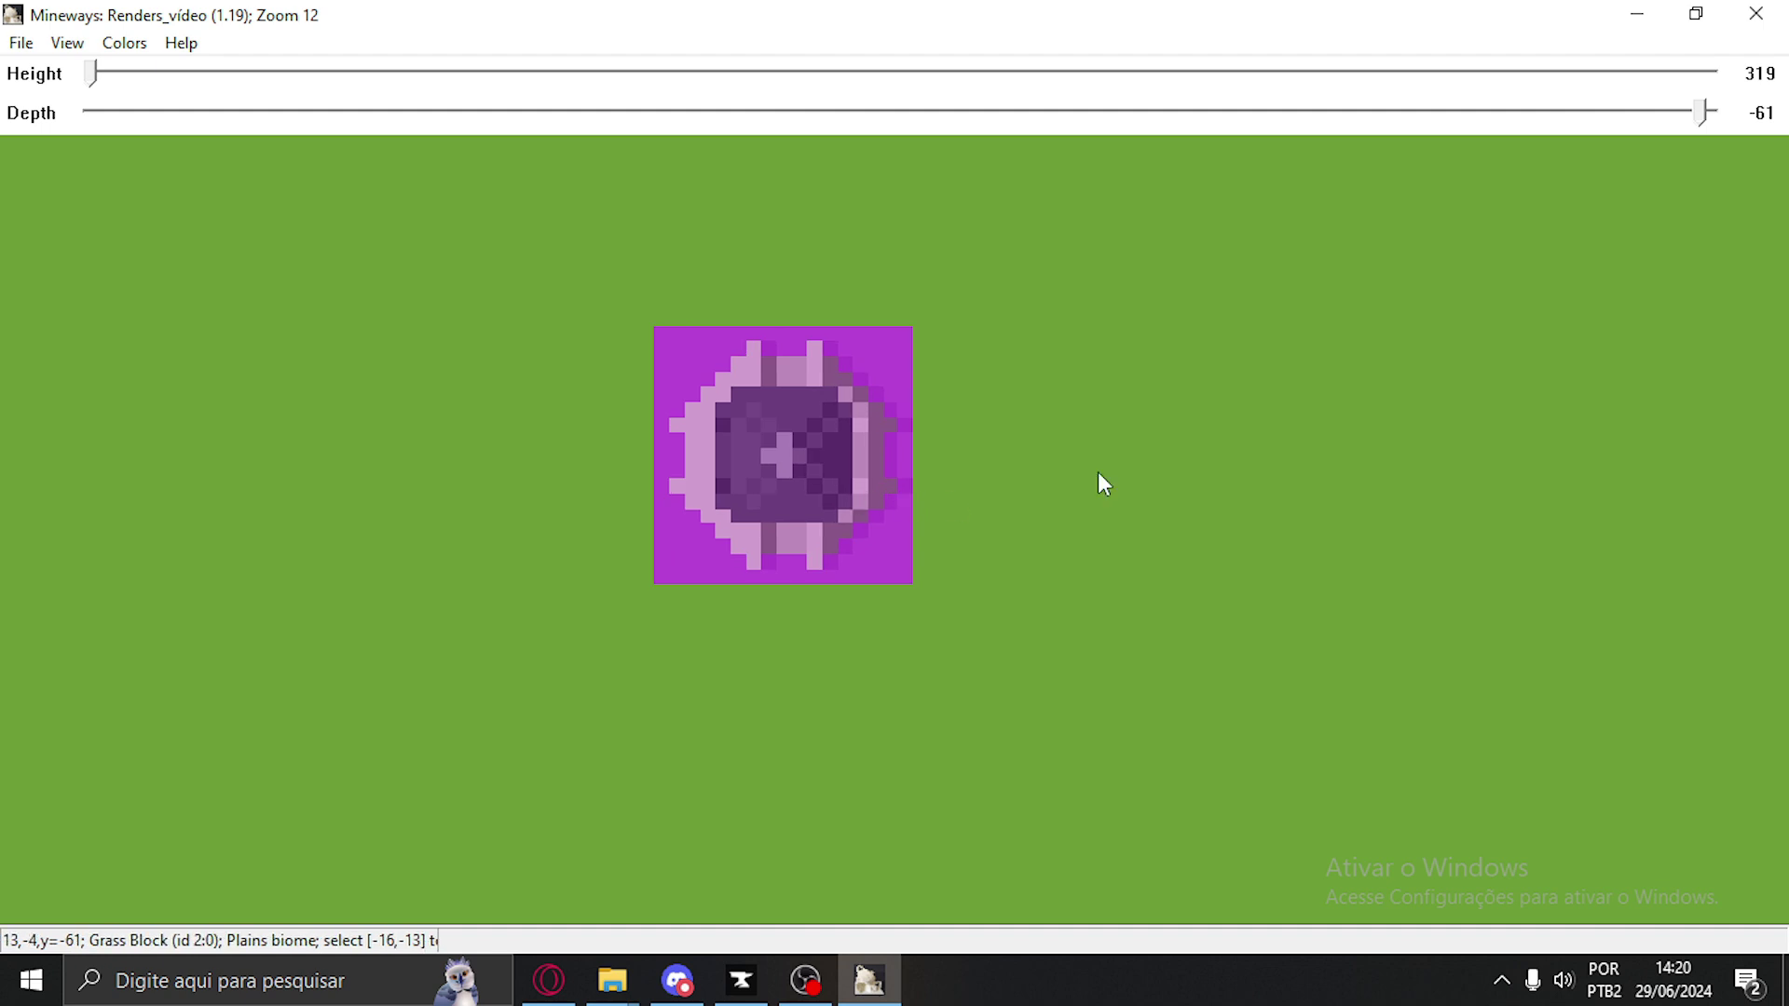
{"action": "scroll", "coordinate": [870, 428], "scroll_direction": "down", "scroll_amount": 2}
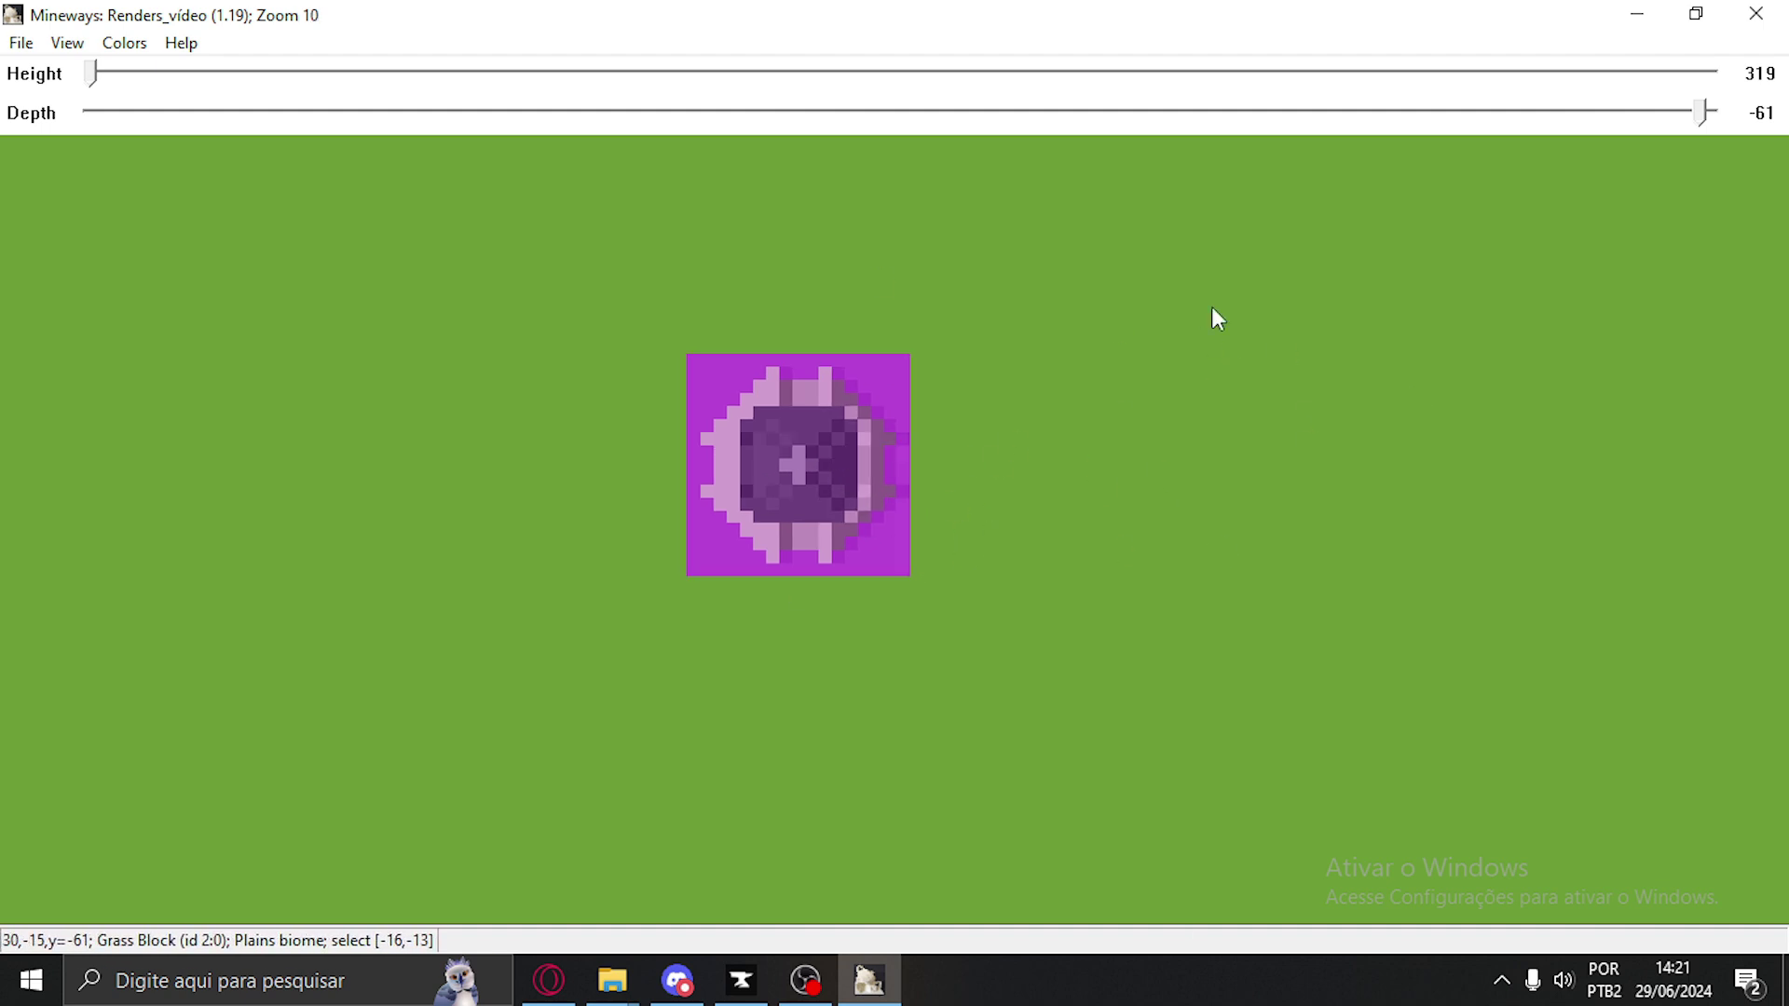
{"action": "scroll", "coordinate": [792, 627], "scroll_direction": "down", "scroll_amount": 5}
{"action": "scroll", "coordinate": [876, 708], "scroll_direction": "up", "scroll_amount": 5}
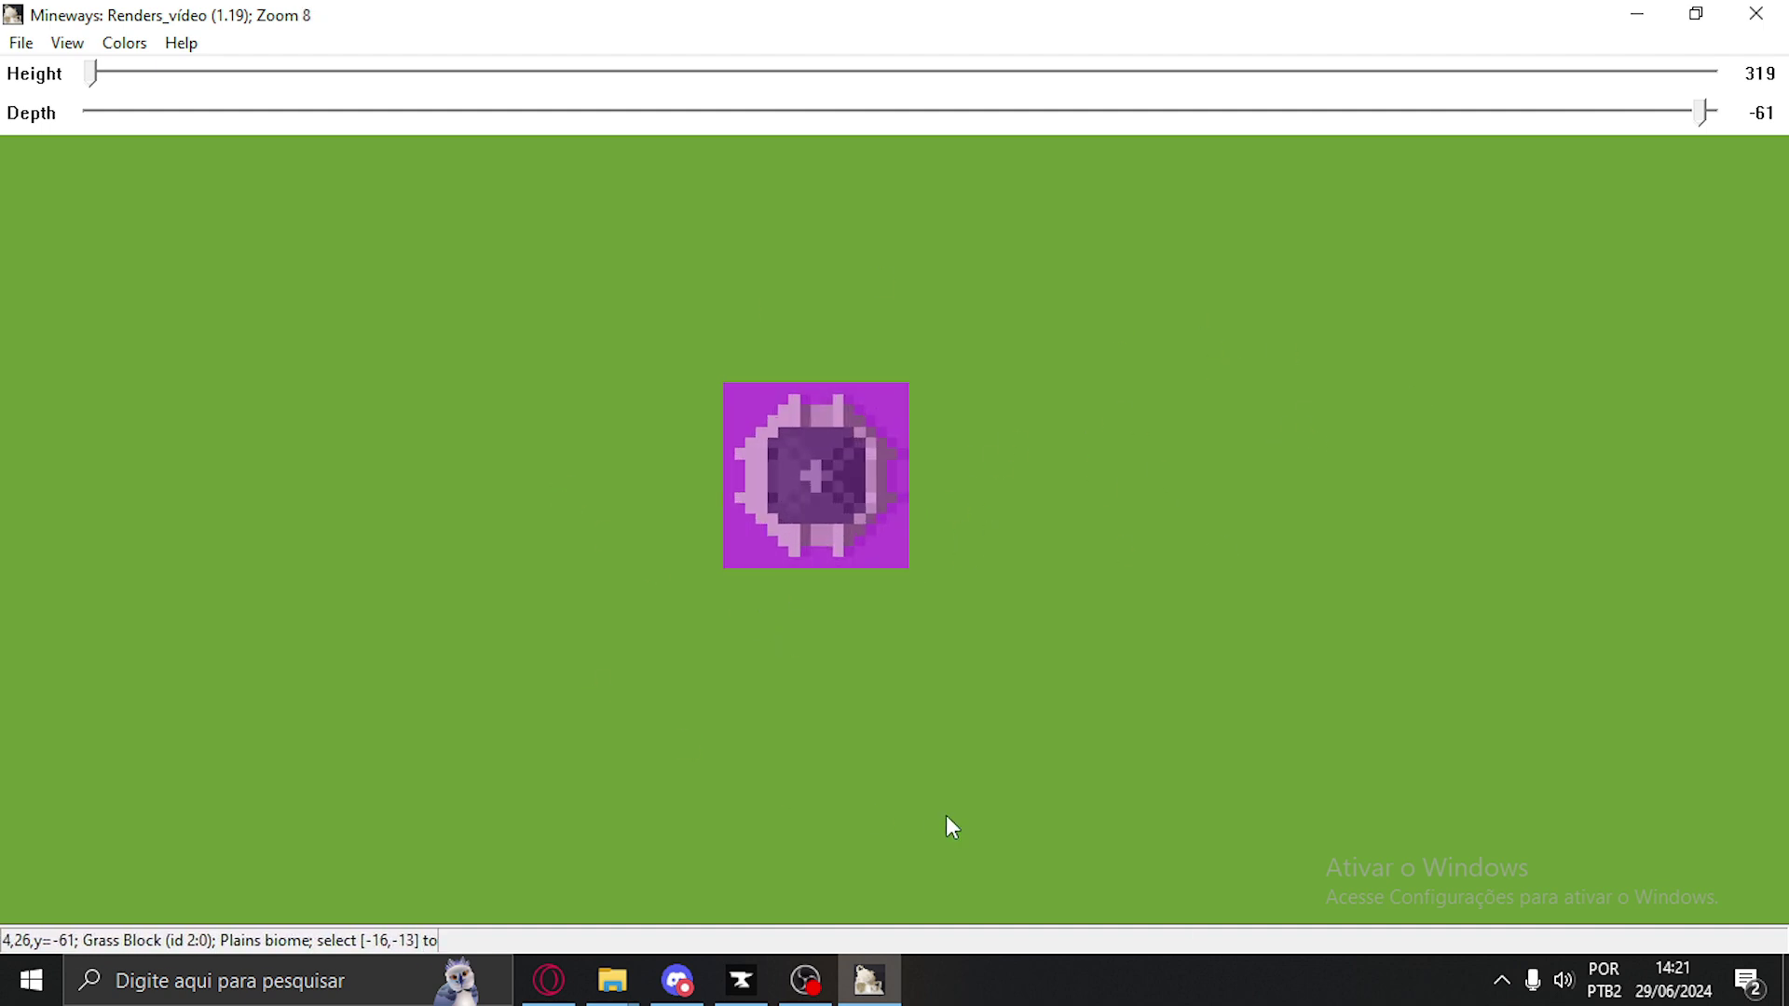
Copy the path of the Nova pasta folder in File Explorer and return to Mineways
{"action": "scroll", "coordinate": [829, 708], "scroll_direction": "down", "scroll_amount": 3}
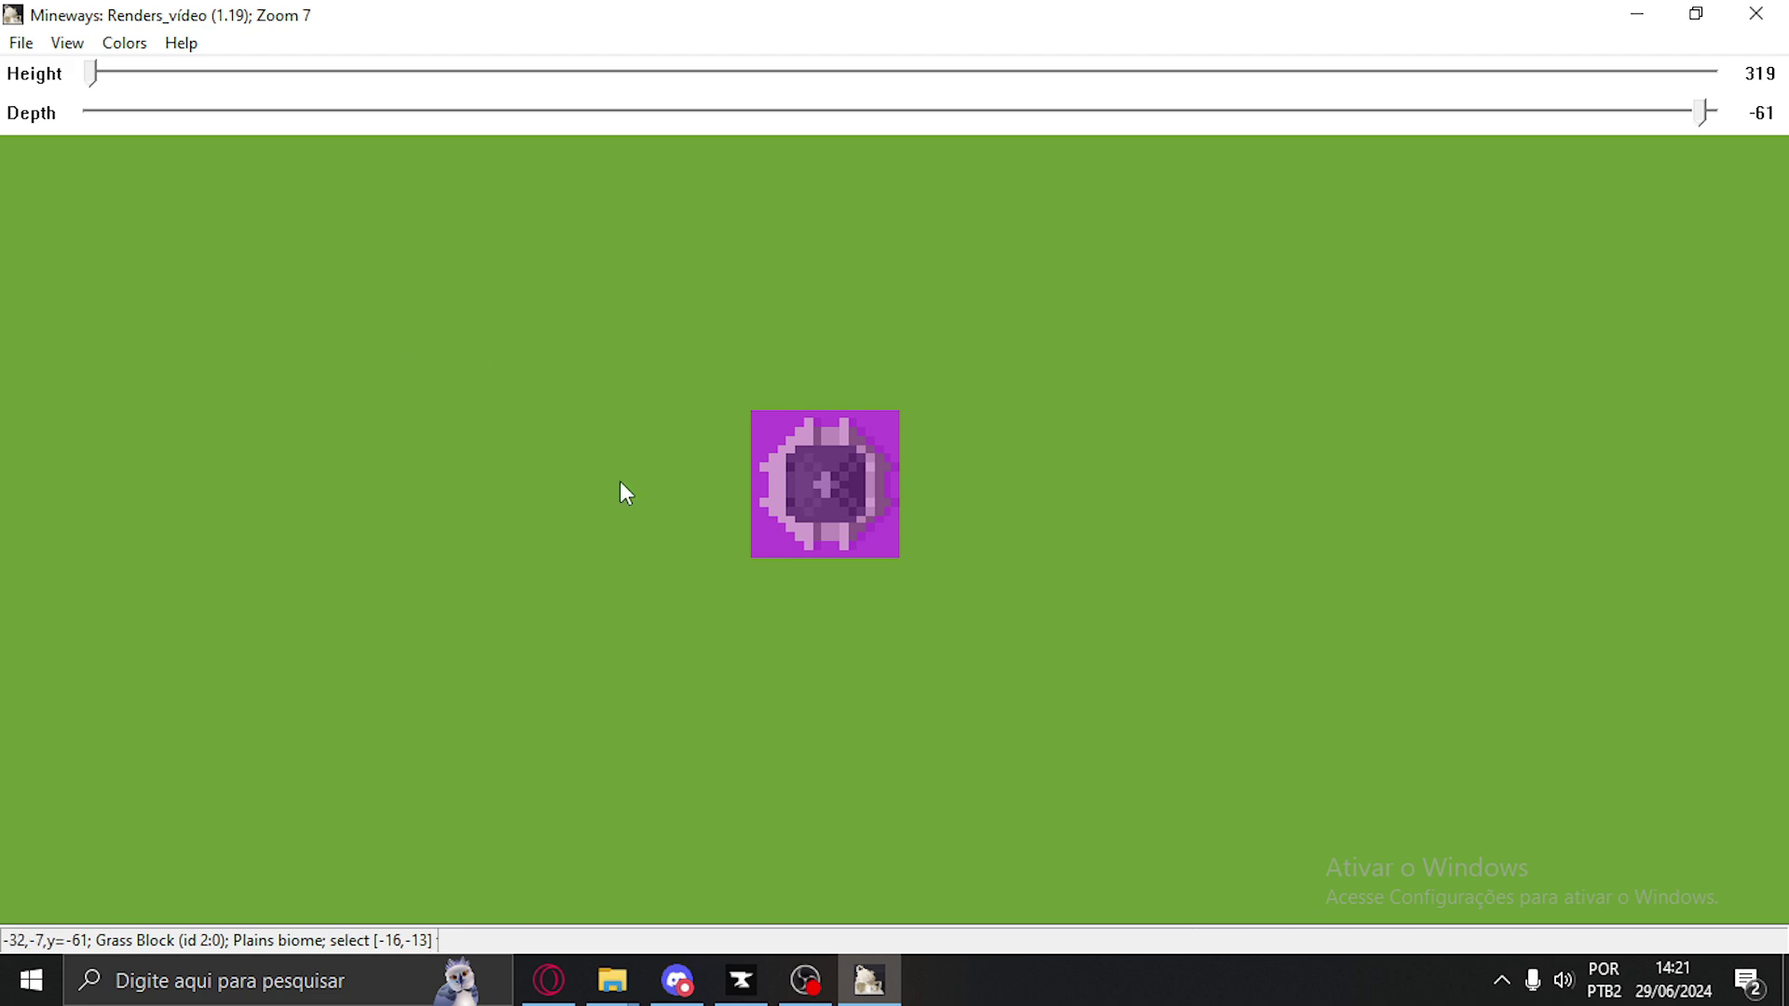
{"action": "mouse_move", "coordinate": [615, 979]}
{"action": "left_click", "coordinate": [483, 908]}
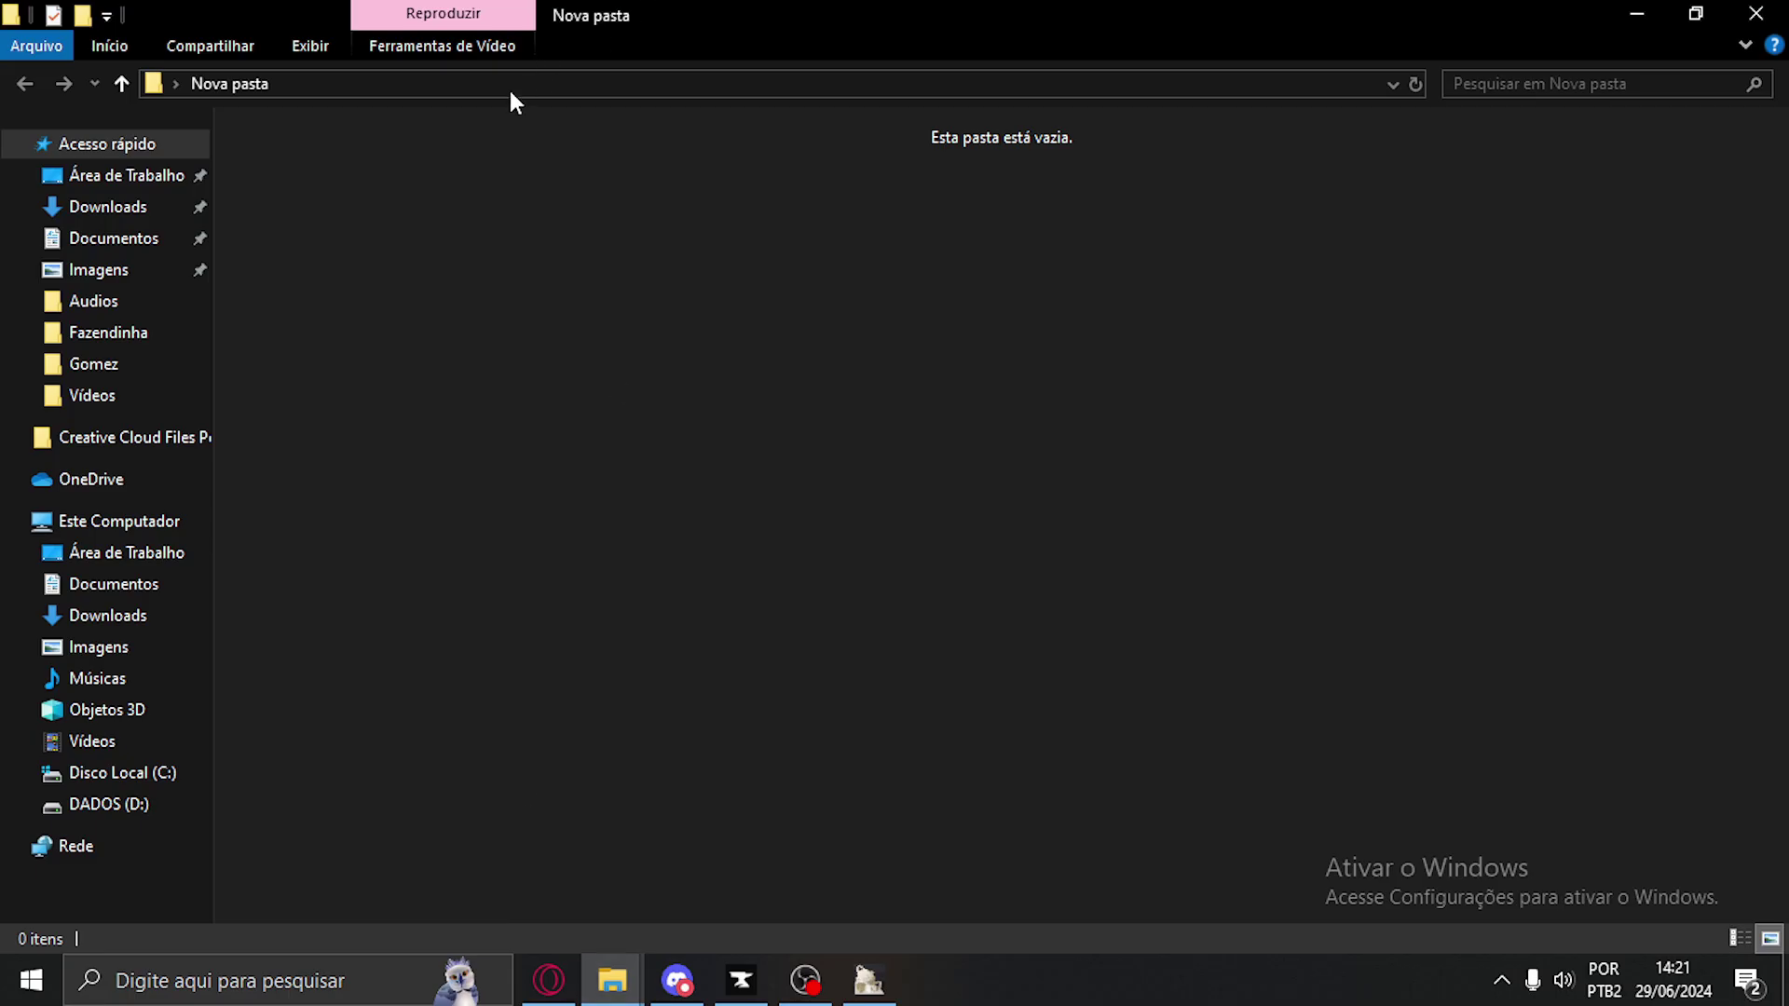
{"action": "left_click", "coordinate": [550, 86]}
{"action": "key", "text": "ctrl+c"}
{"action": "left_click", "coordinate": [869, 980]}
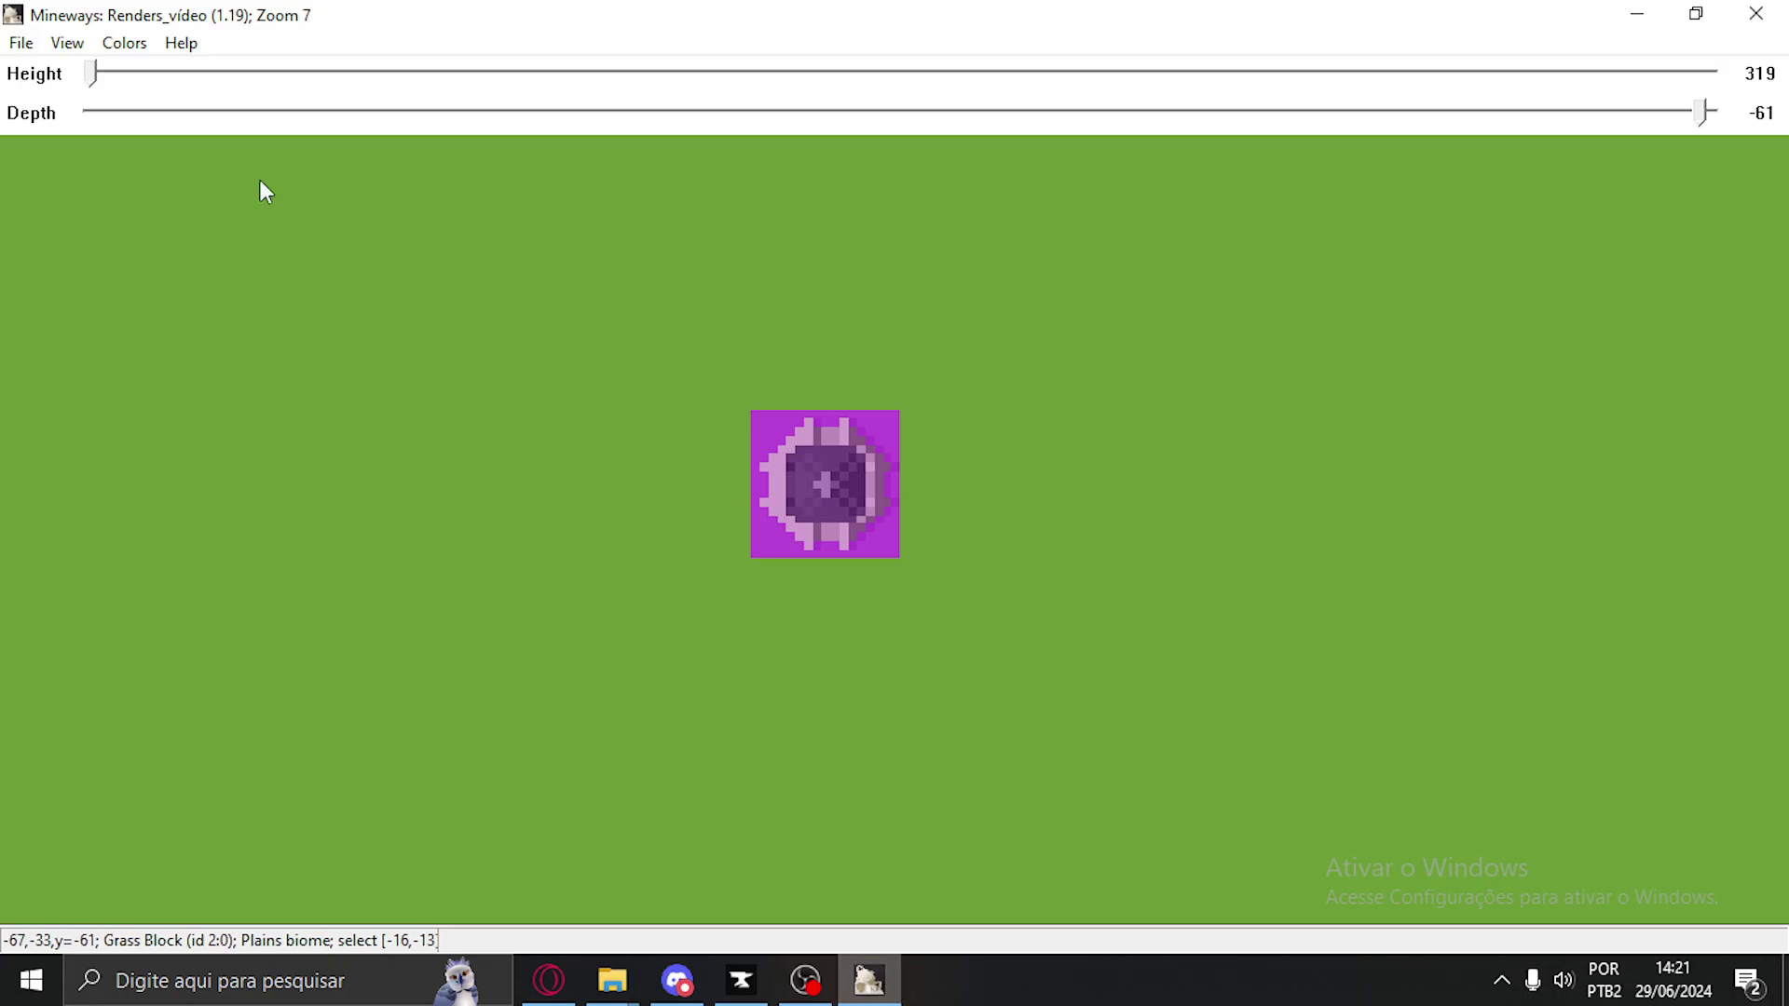
Start an export for rendering and set the destination to the copied Nova pasta folder path
{"action": "left_click", "coordinate": [67, 43]}
{"action": "mouse_move", "coordinate": [21, 43]}
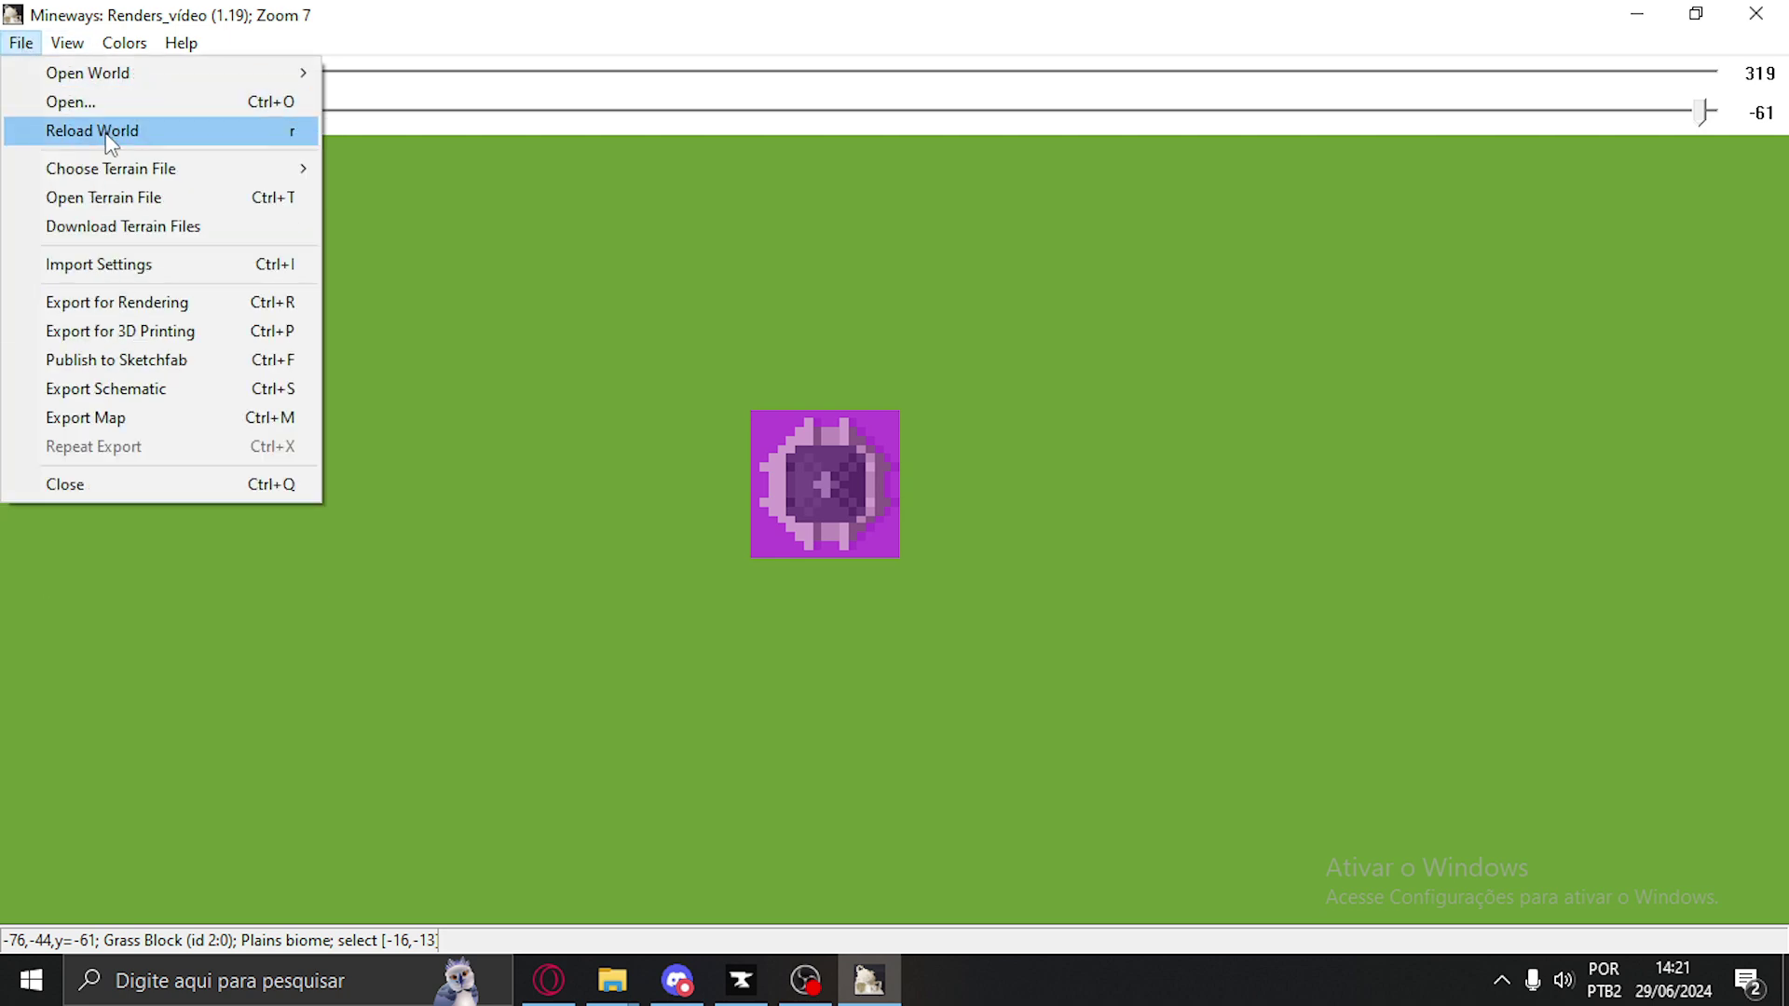
{"action": "left_click", "coordinate": [172, 308]}
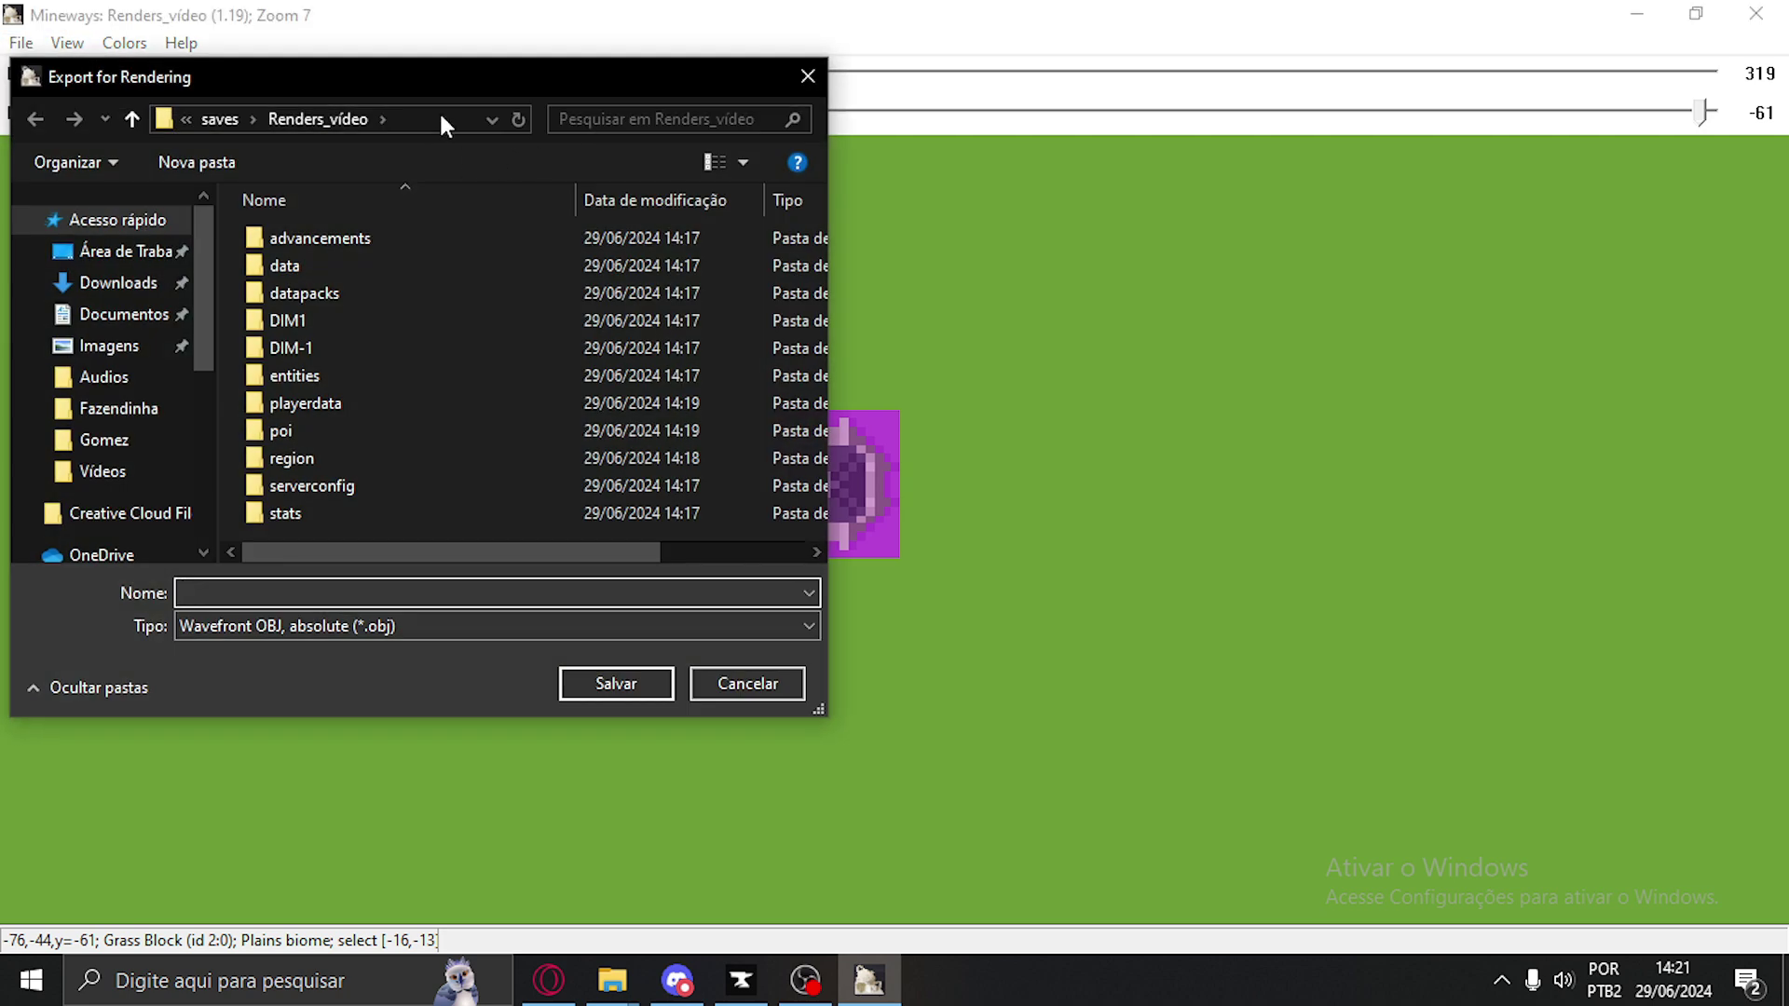
{"action": "left_click", "coordinate": [439, 114]}
{"action": "key", "text": "ctrl+v"}
{"action": "key", "text": "Return"}
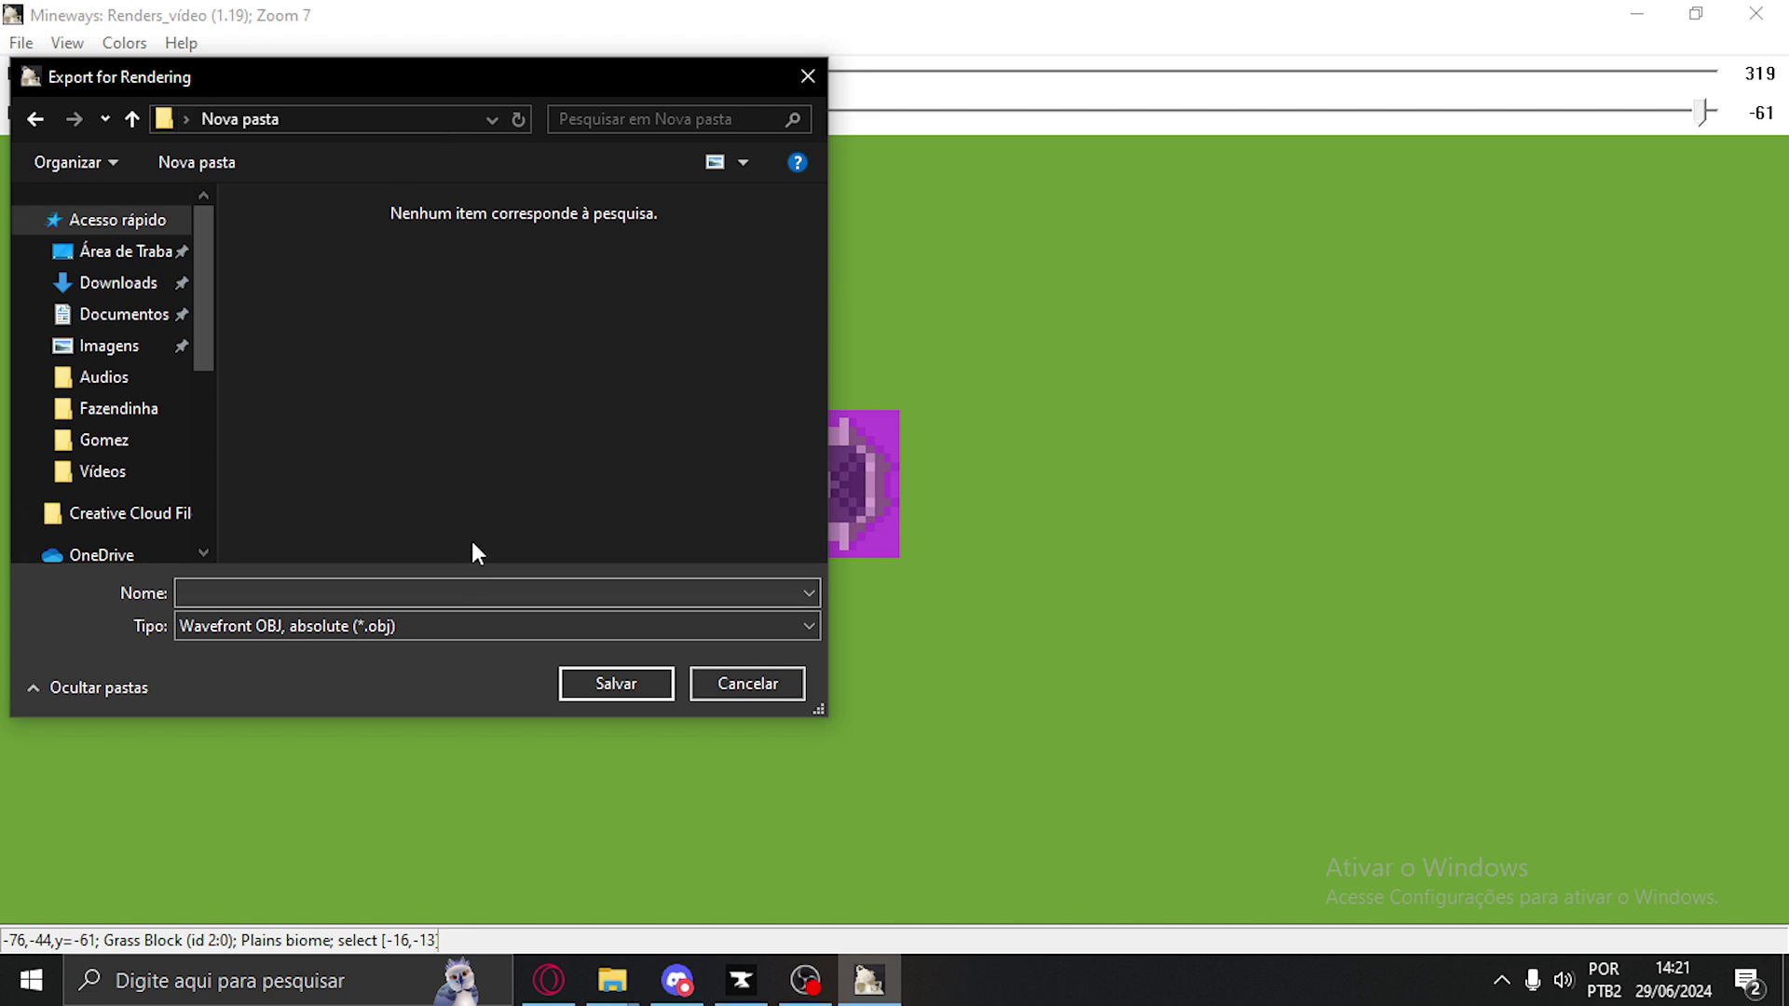
Name the Wavefront OBJ (absolute) export Render_vídeo and run it with the export options as preset
{"action": "left_click", "coordinate": [424, 589]}
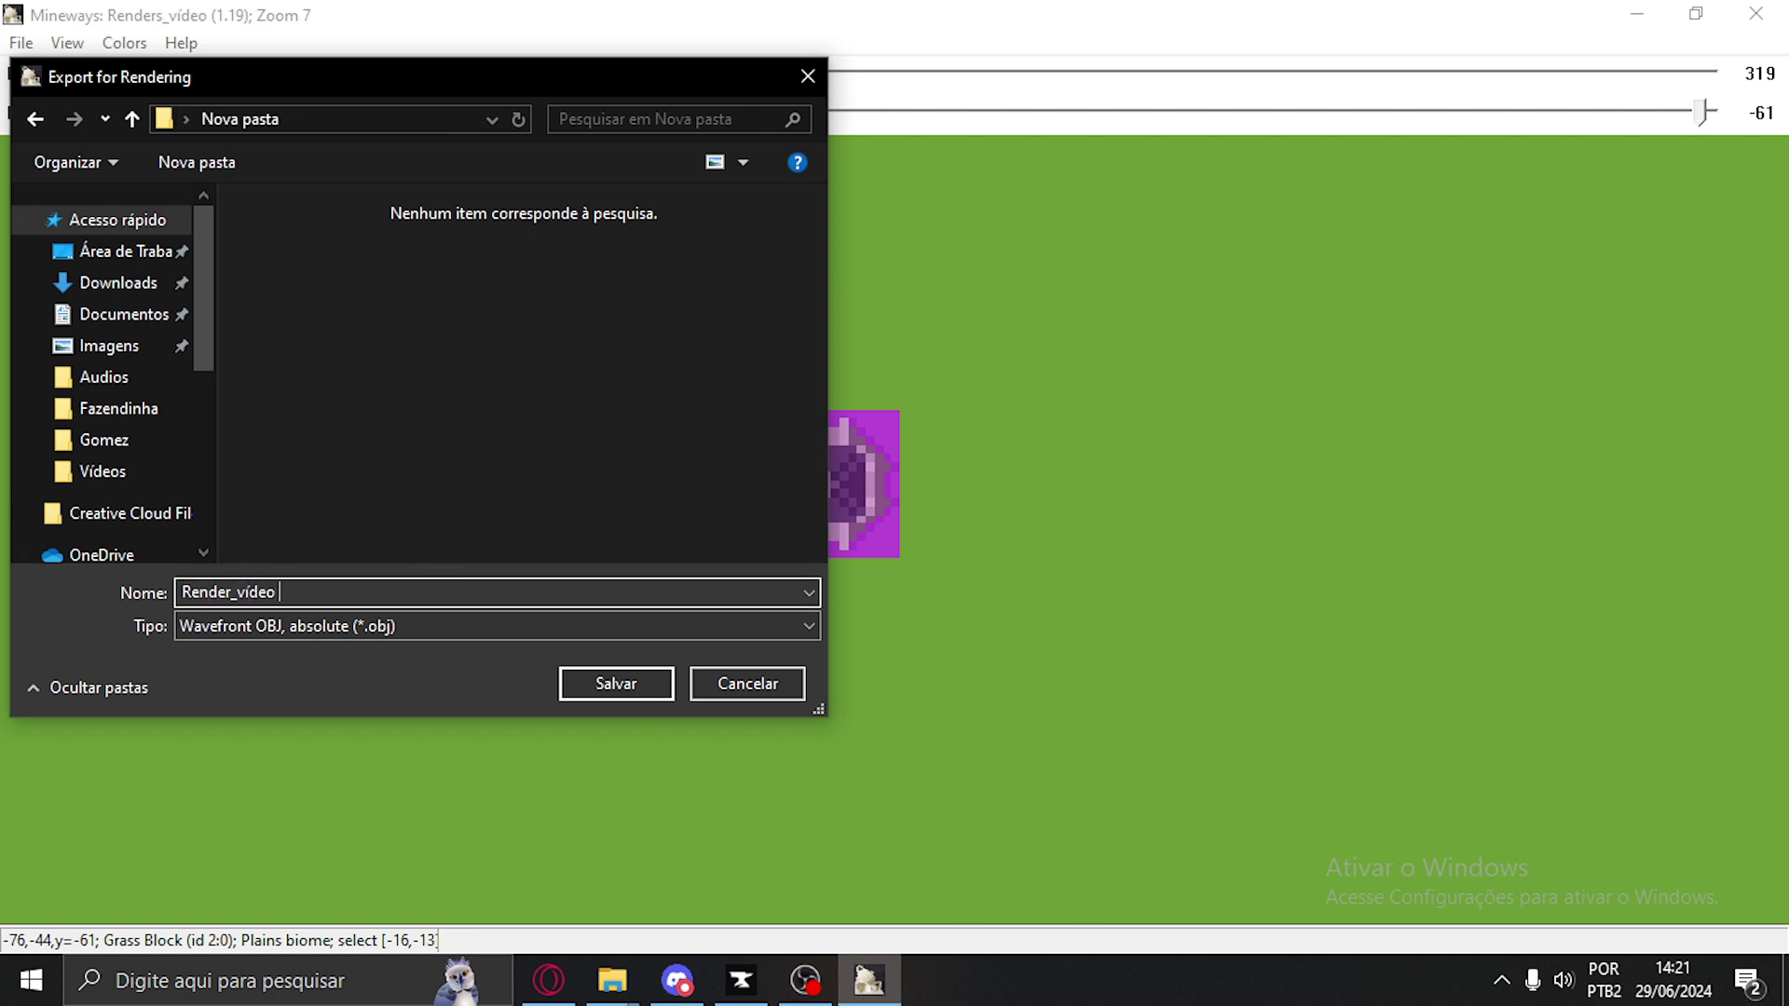
{"action": "key", "text": "Return"}
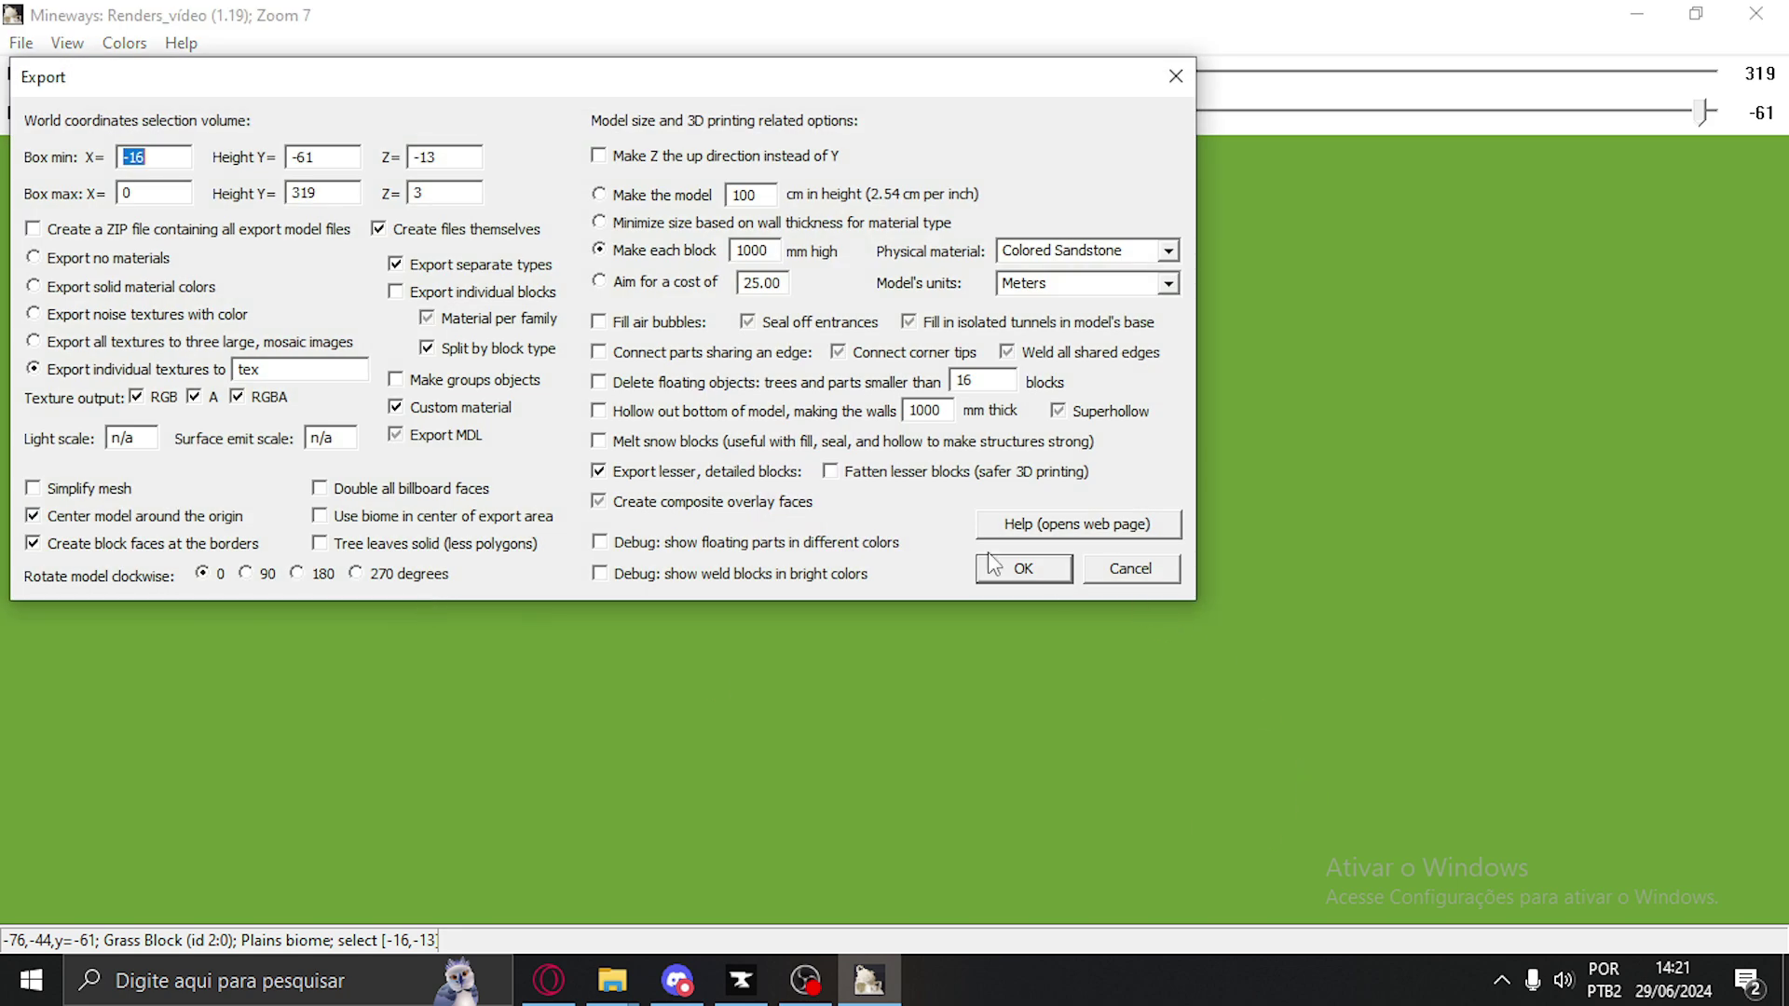
{"action": "left_click", "coordinate": [1009, 568]}
{"action": "key", "text": "Return"}
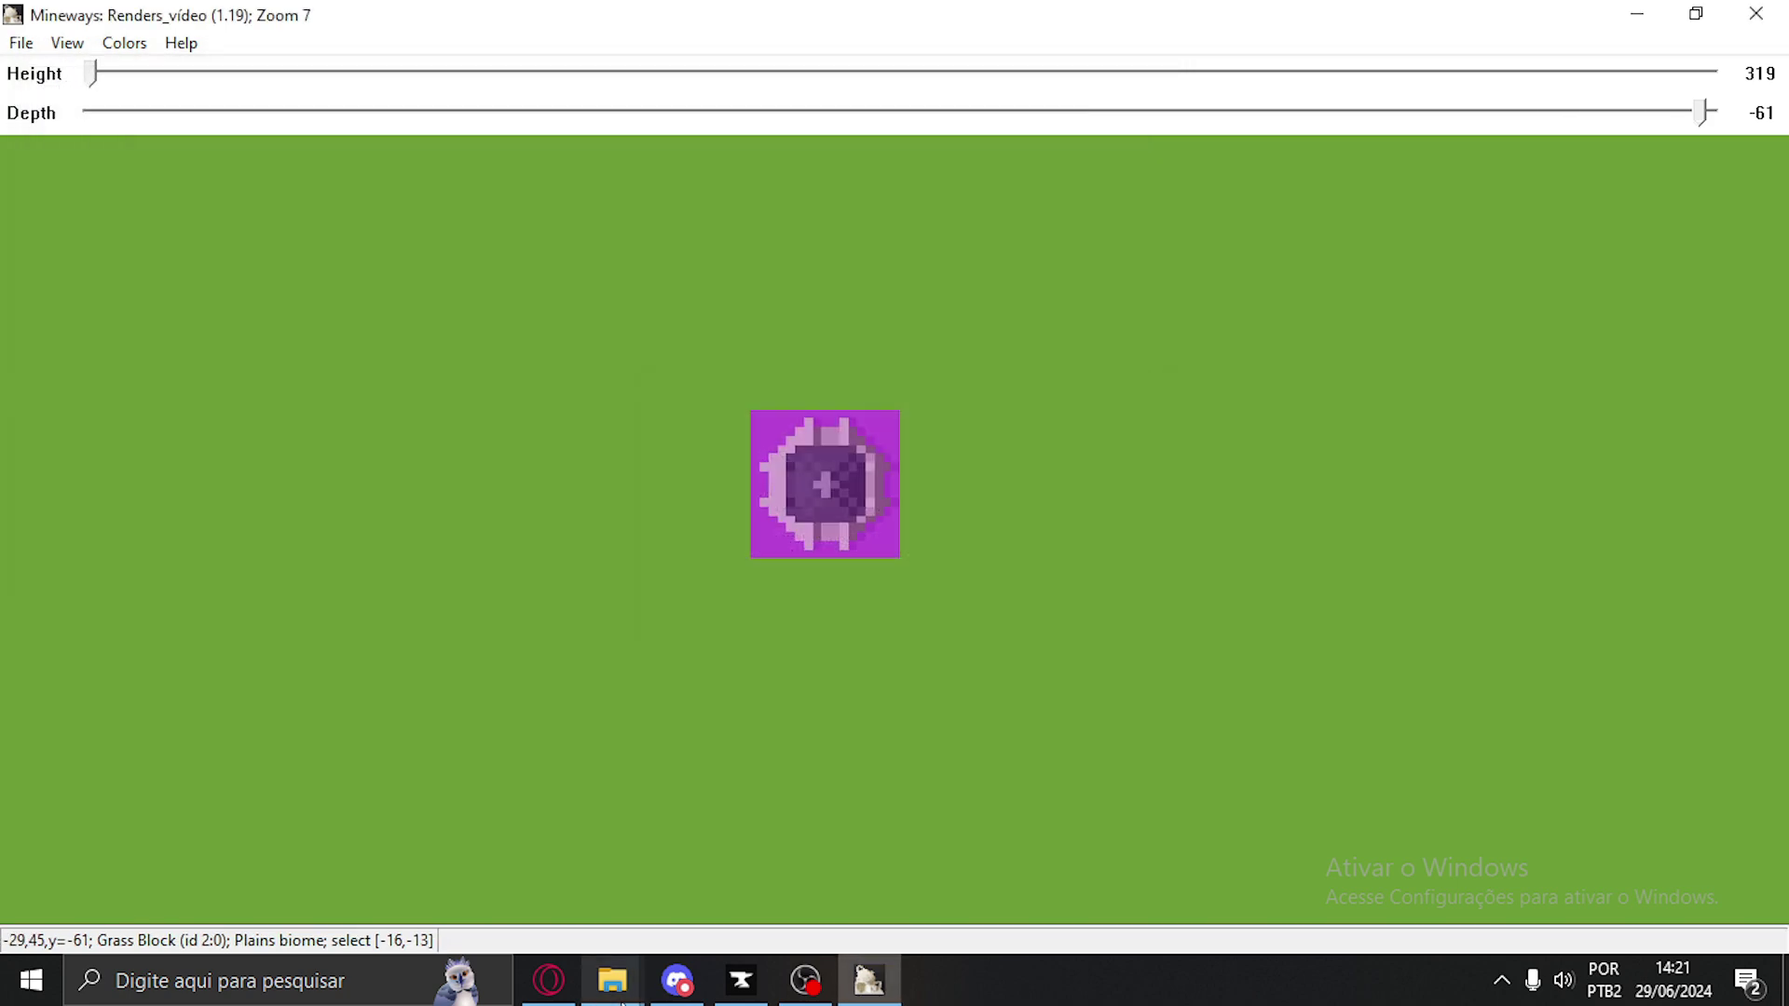
Switch to Blender, dismiss the splash screen and delete the default cube, camera and light
{"action": "mouse_move", "coordinate": [622, 1001]}
{"action": "left_click", "coordinate": [473, 920]}
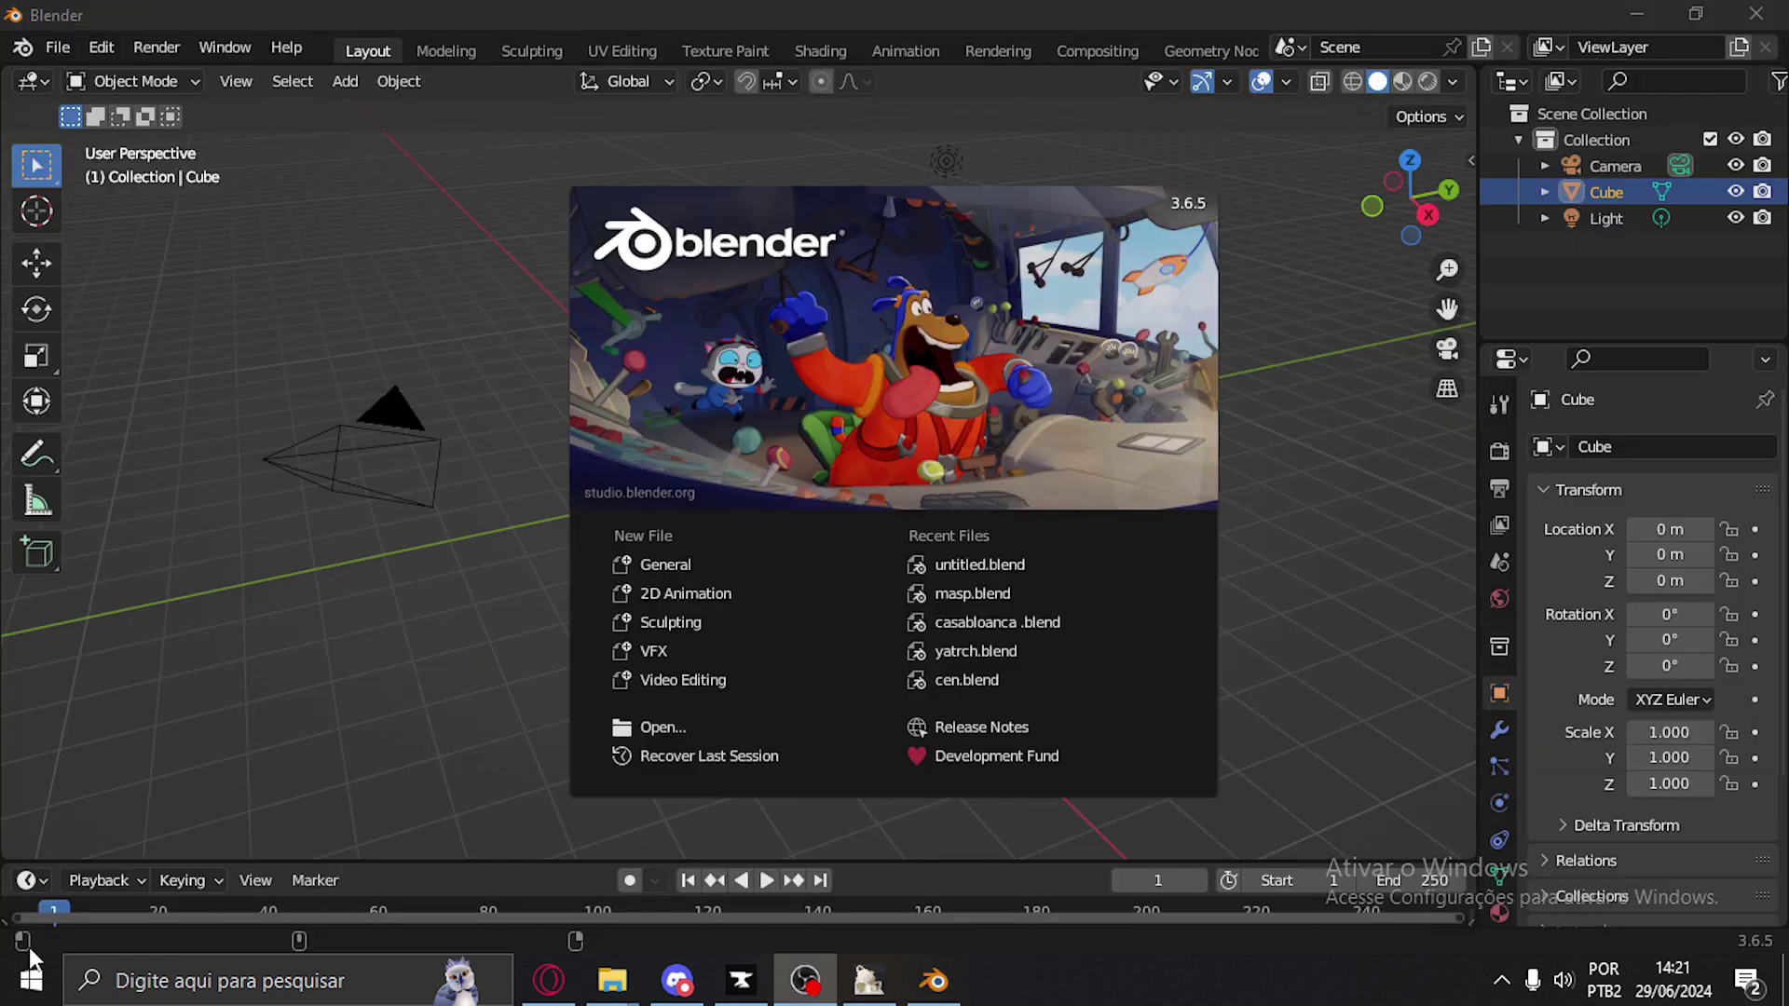
{"action": "left_click", "coordinate": [373, 567]}
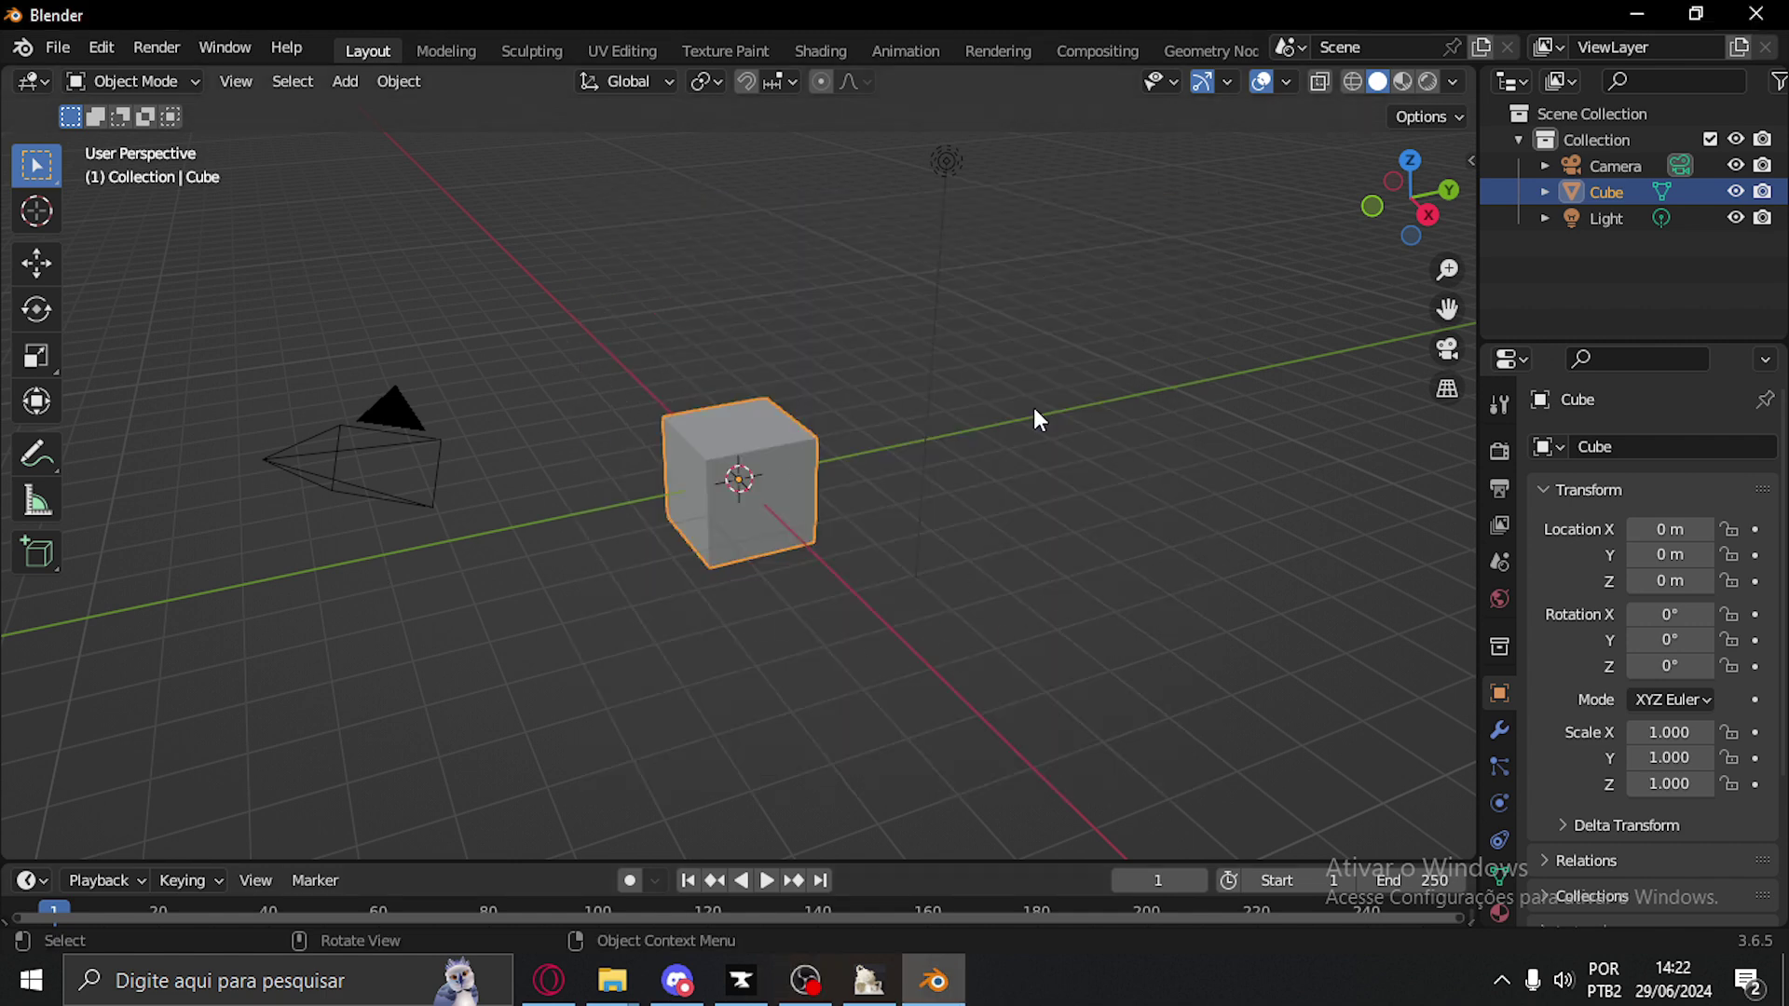
{"action": "scroll", "coordinate": [652, 430], "scroll_direction": "down", "scroll_amount": 4}
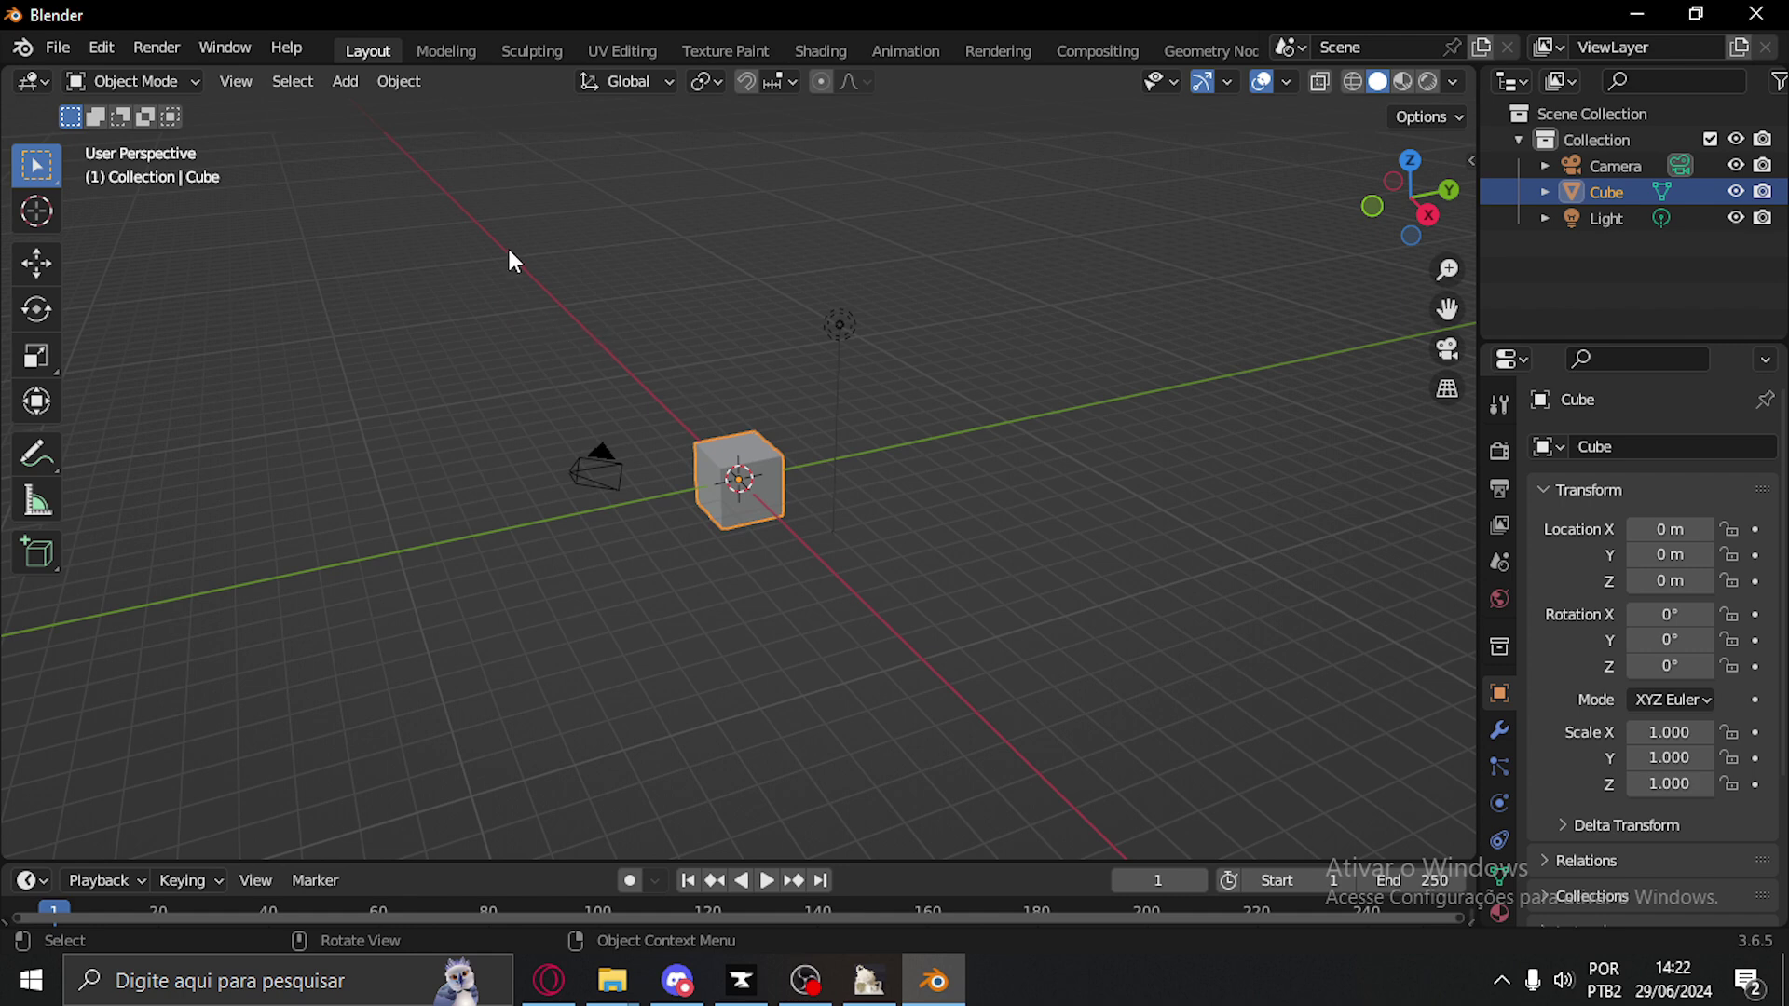
{"action": "left_click_drag", "start_coordinate": [507, 244], "coordinate": [969, 578]}
{"action": "key", "text": "Delete"}
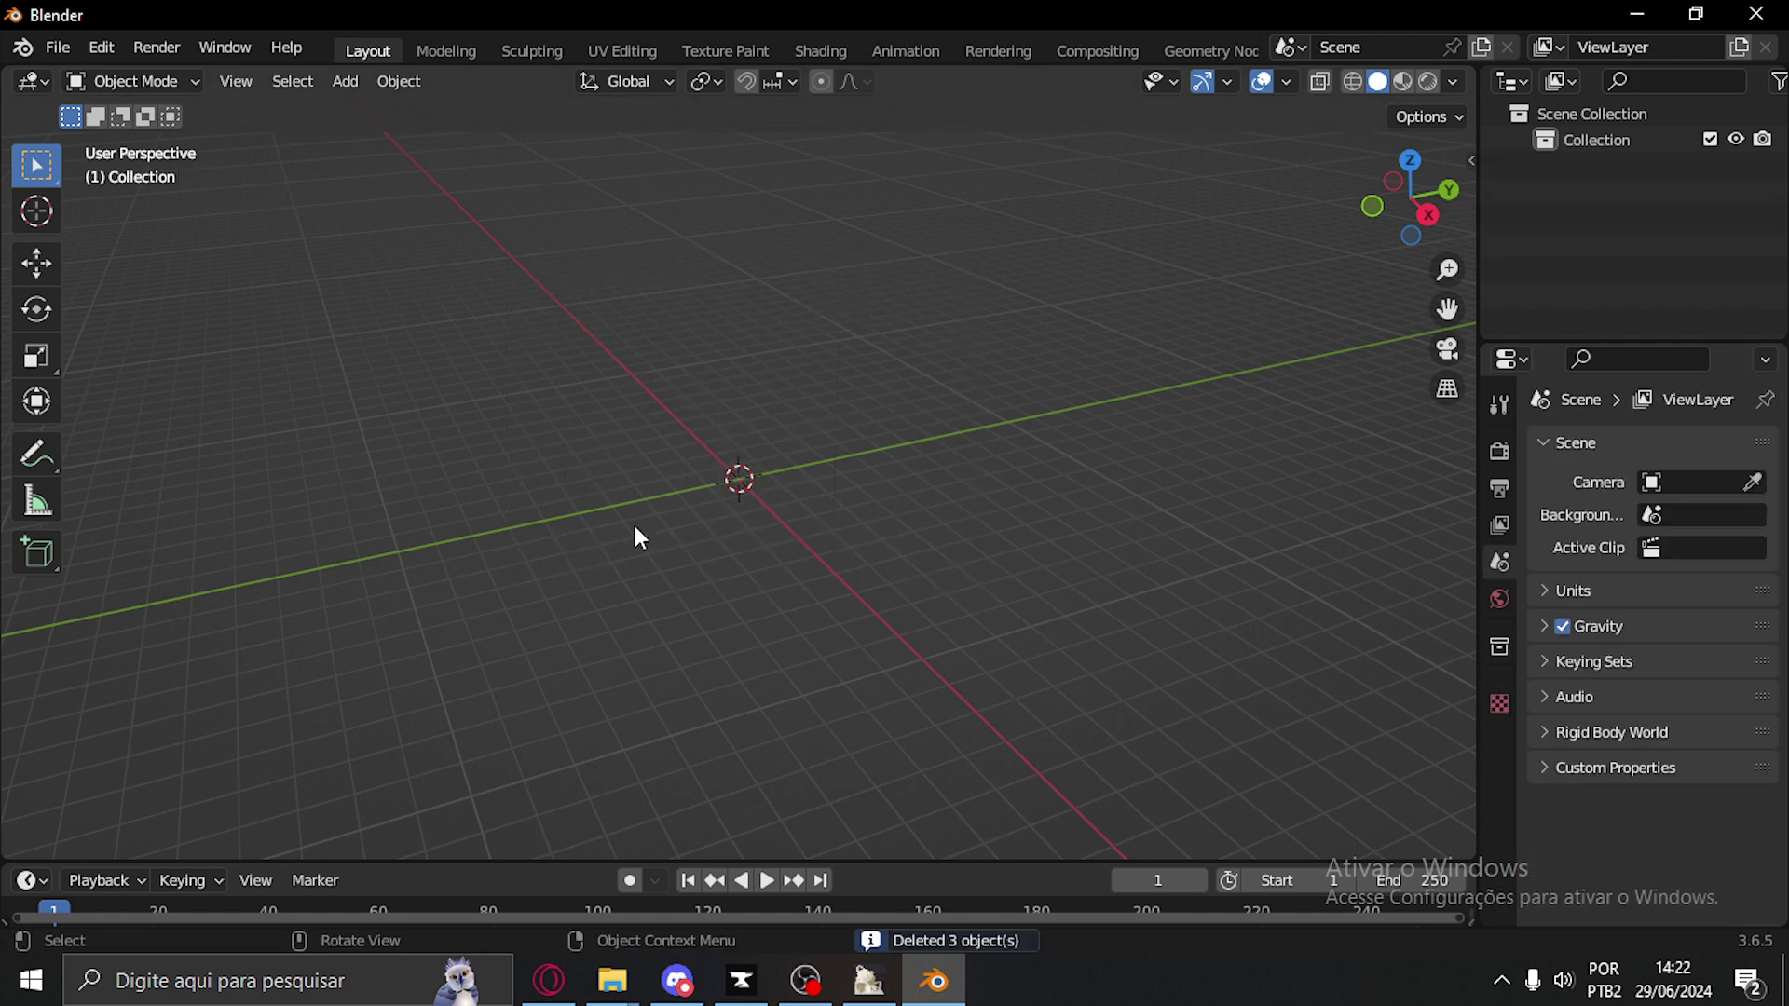
{"action": "middle_click_drag", "start_coordinate": [876, 534], "coordinate": [923, 419]}
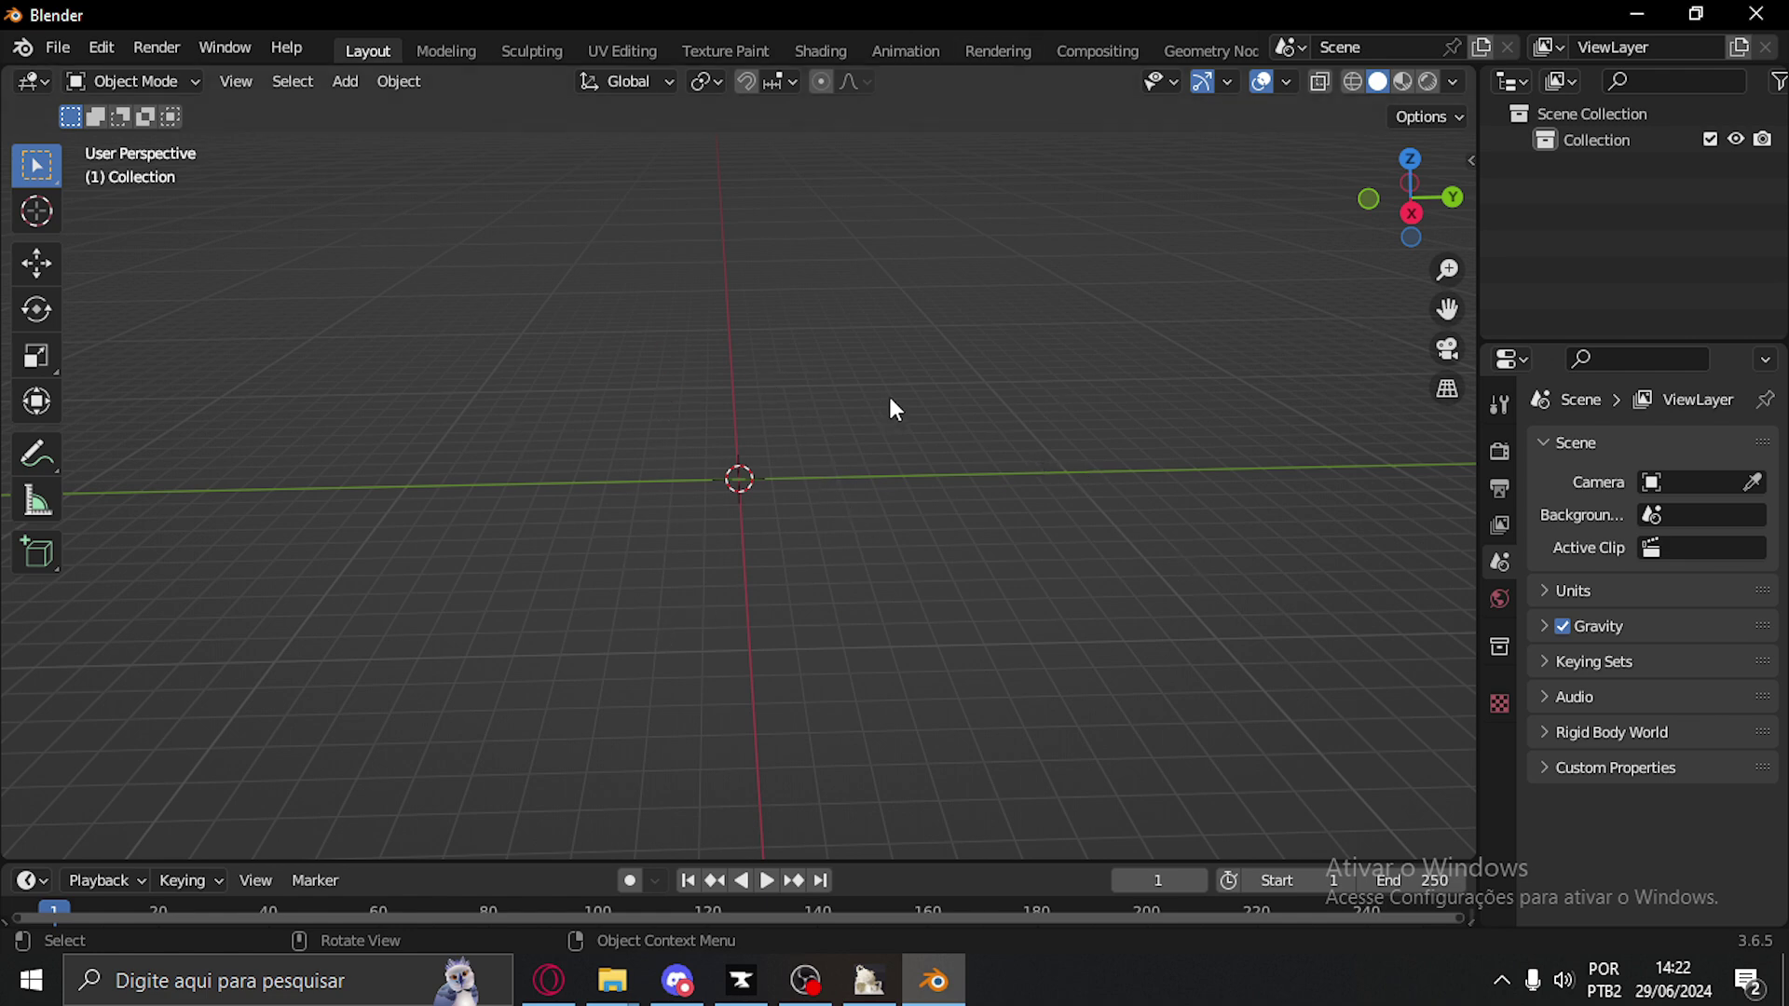
{"action": "middle_click_drag", "start_coordinate": [858, 348], "coordinate": [894, 412]}
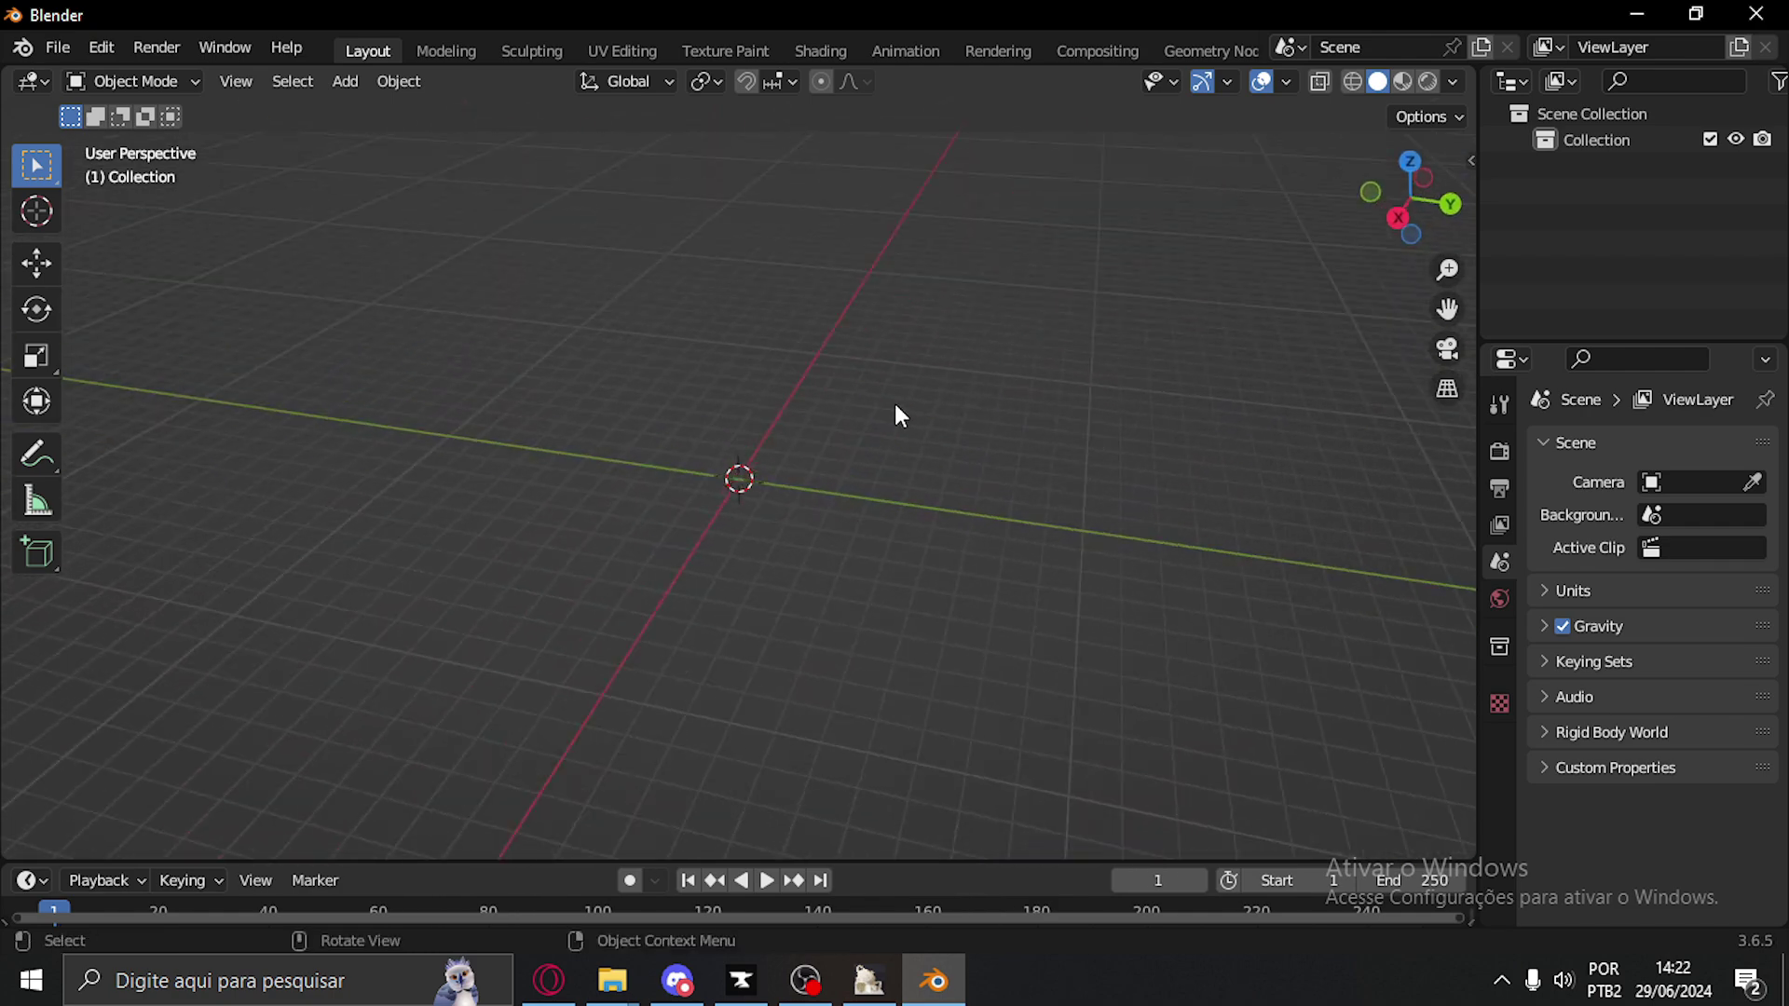
{"action": "right_click", "coordinate": [753, 434]}
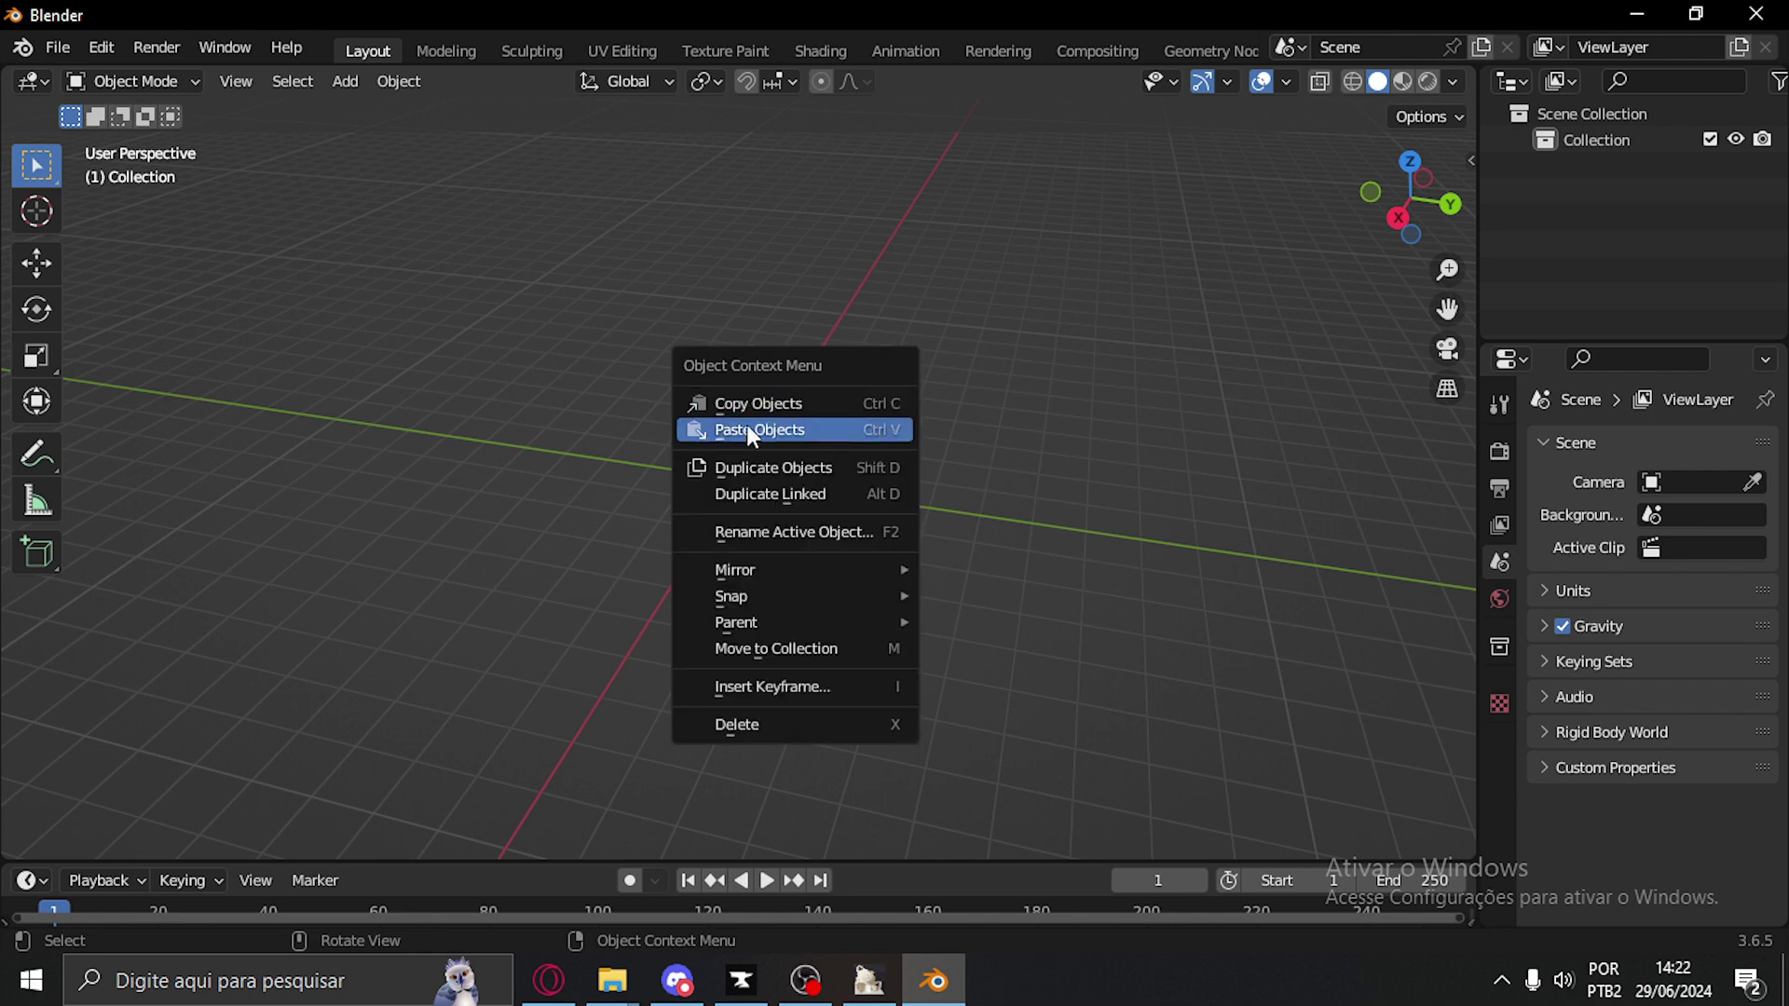
{"action": "left_click_drag", "start_coordinate": [878, 360], "coordinate": [559, 293]}
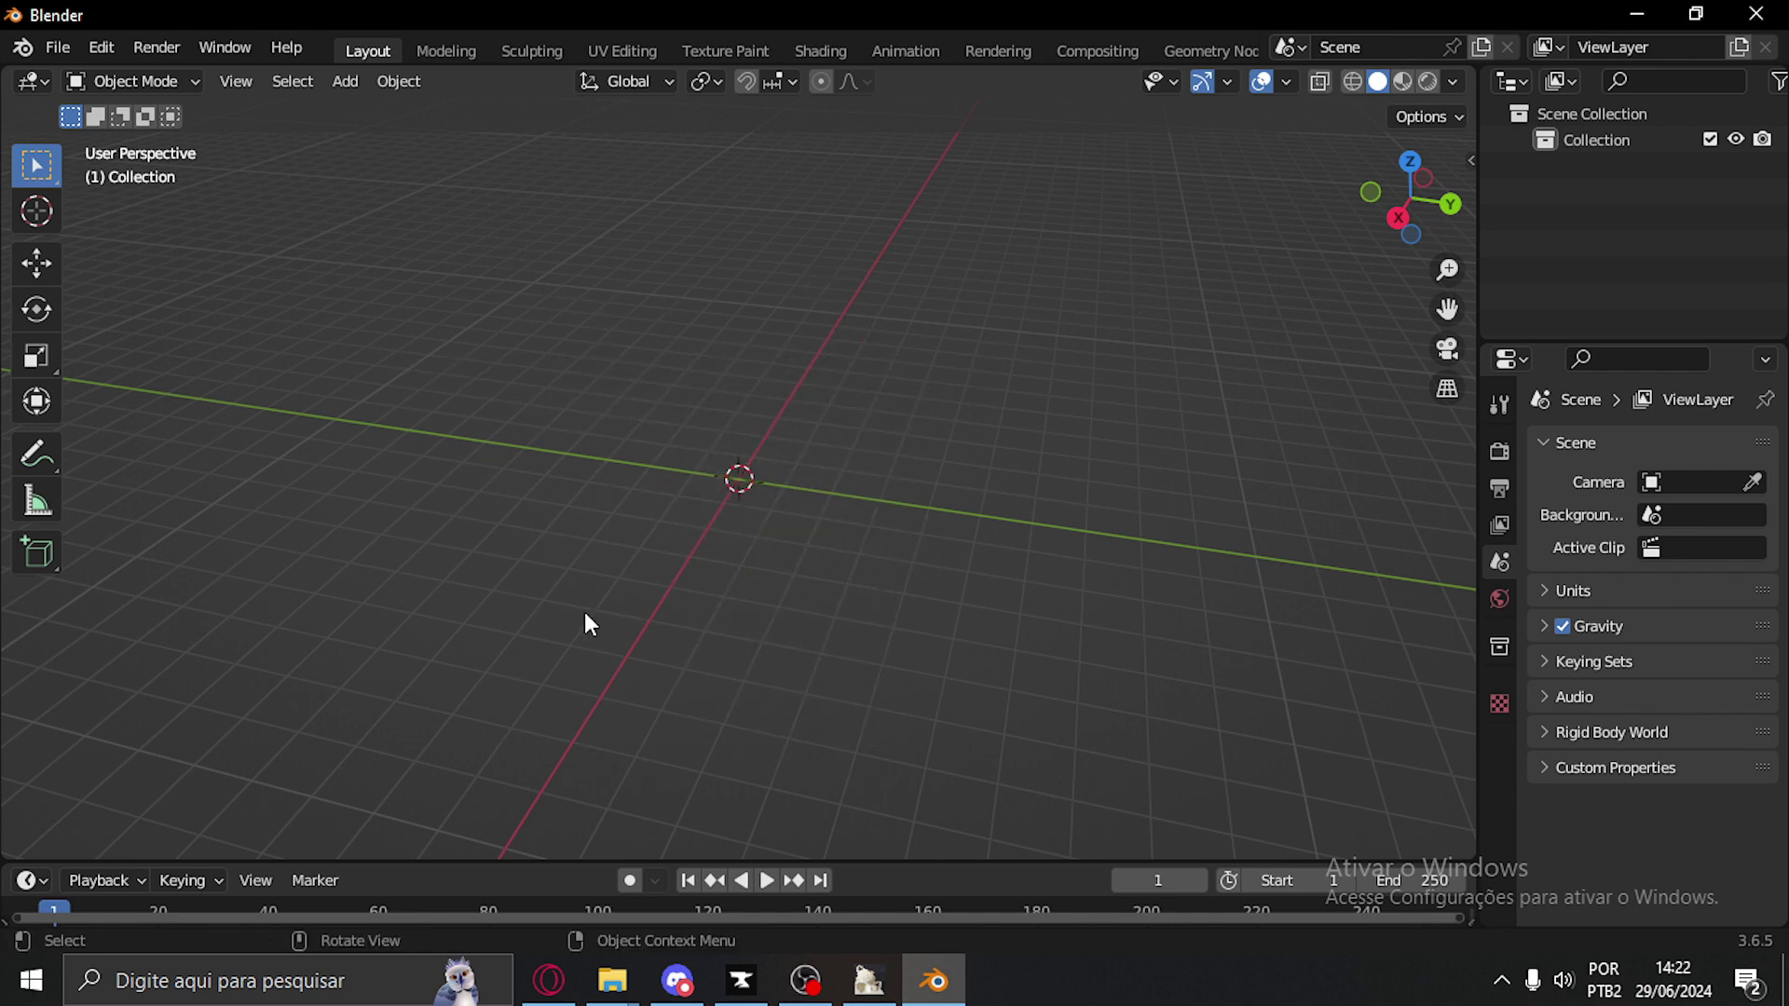
{"action": "middle_click_drag", "start_coordinate": [605, 389], "coordinate": [670, 407]}
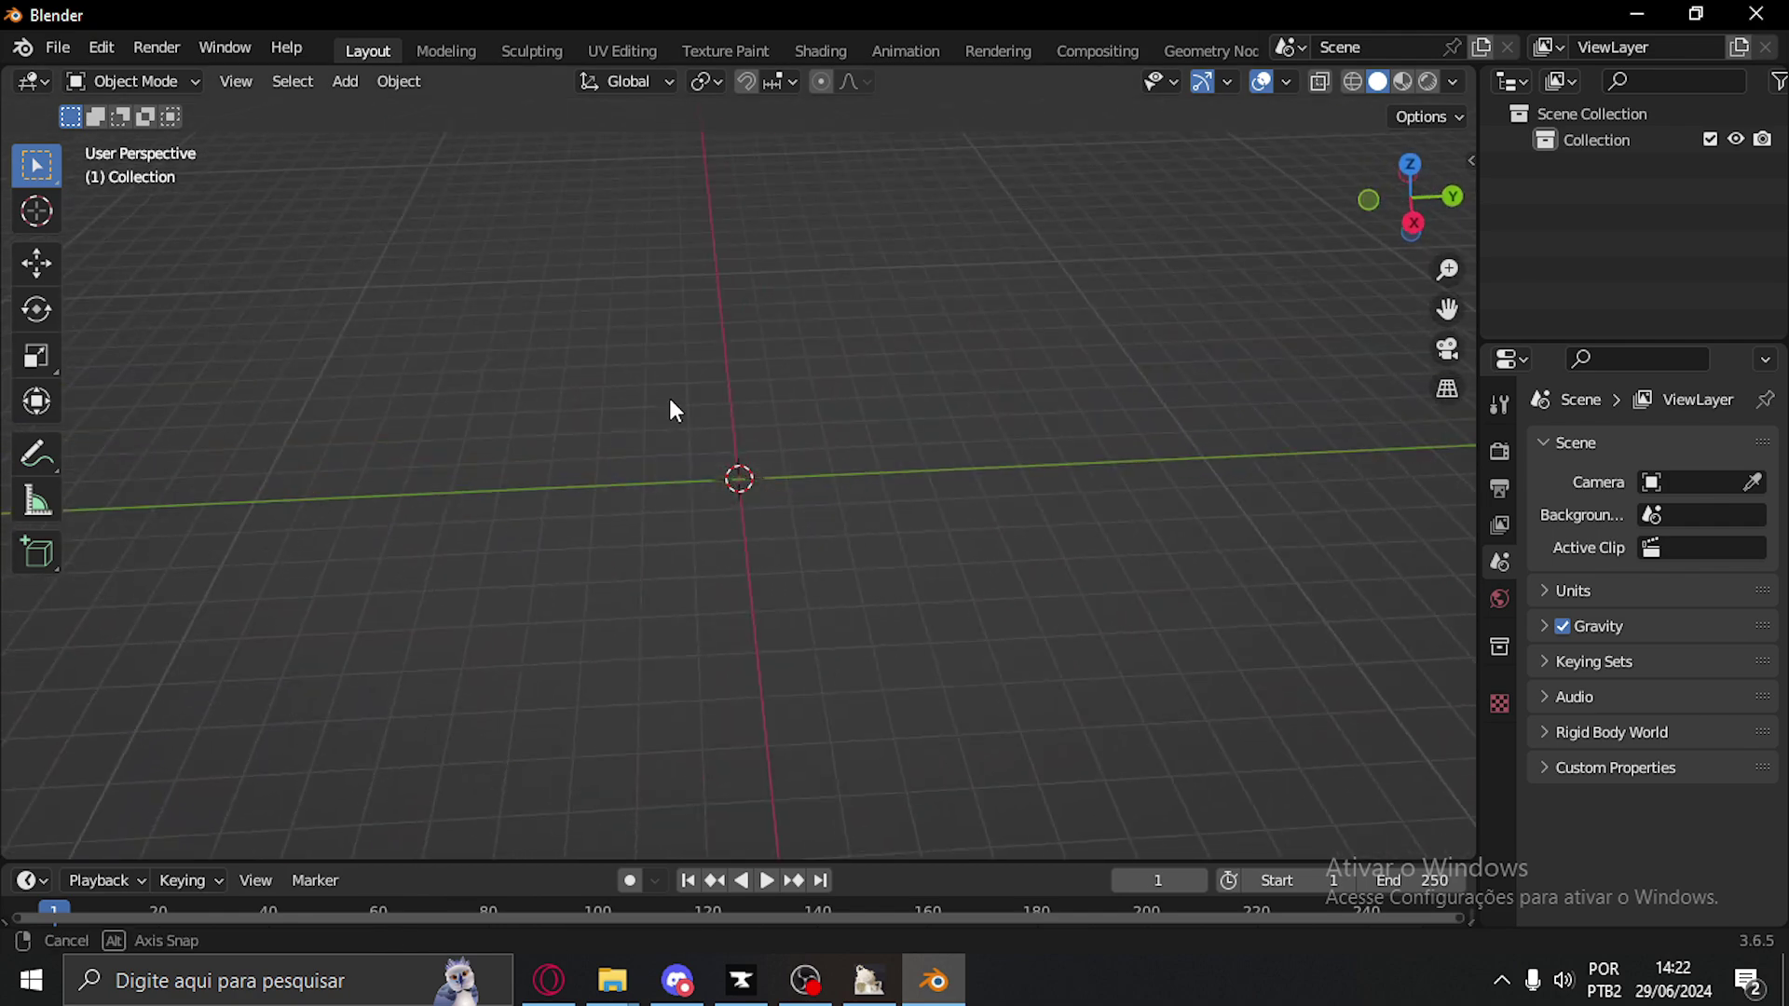
Import Render_vídeo.obj as a Wavefront OBJ from C:\Users\User\Desktop\Nova pasta with the default import options
{"action": "left_click", "coordinate": [58, 48]}
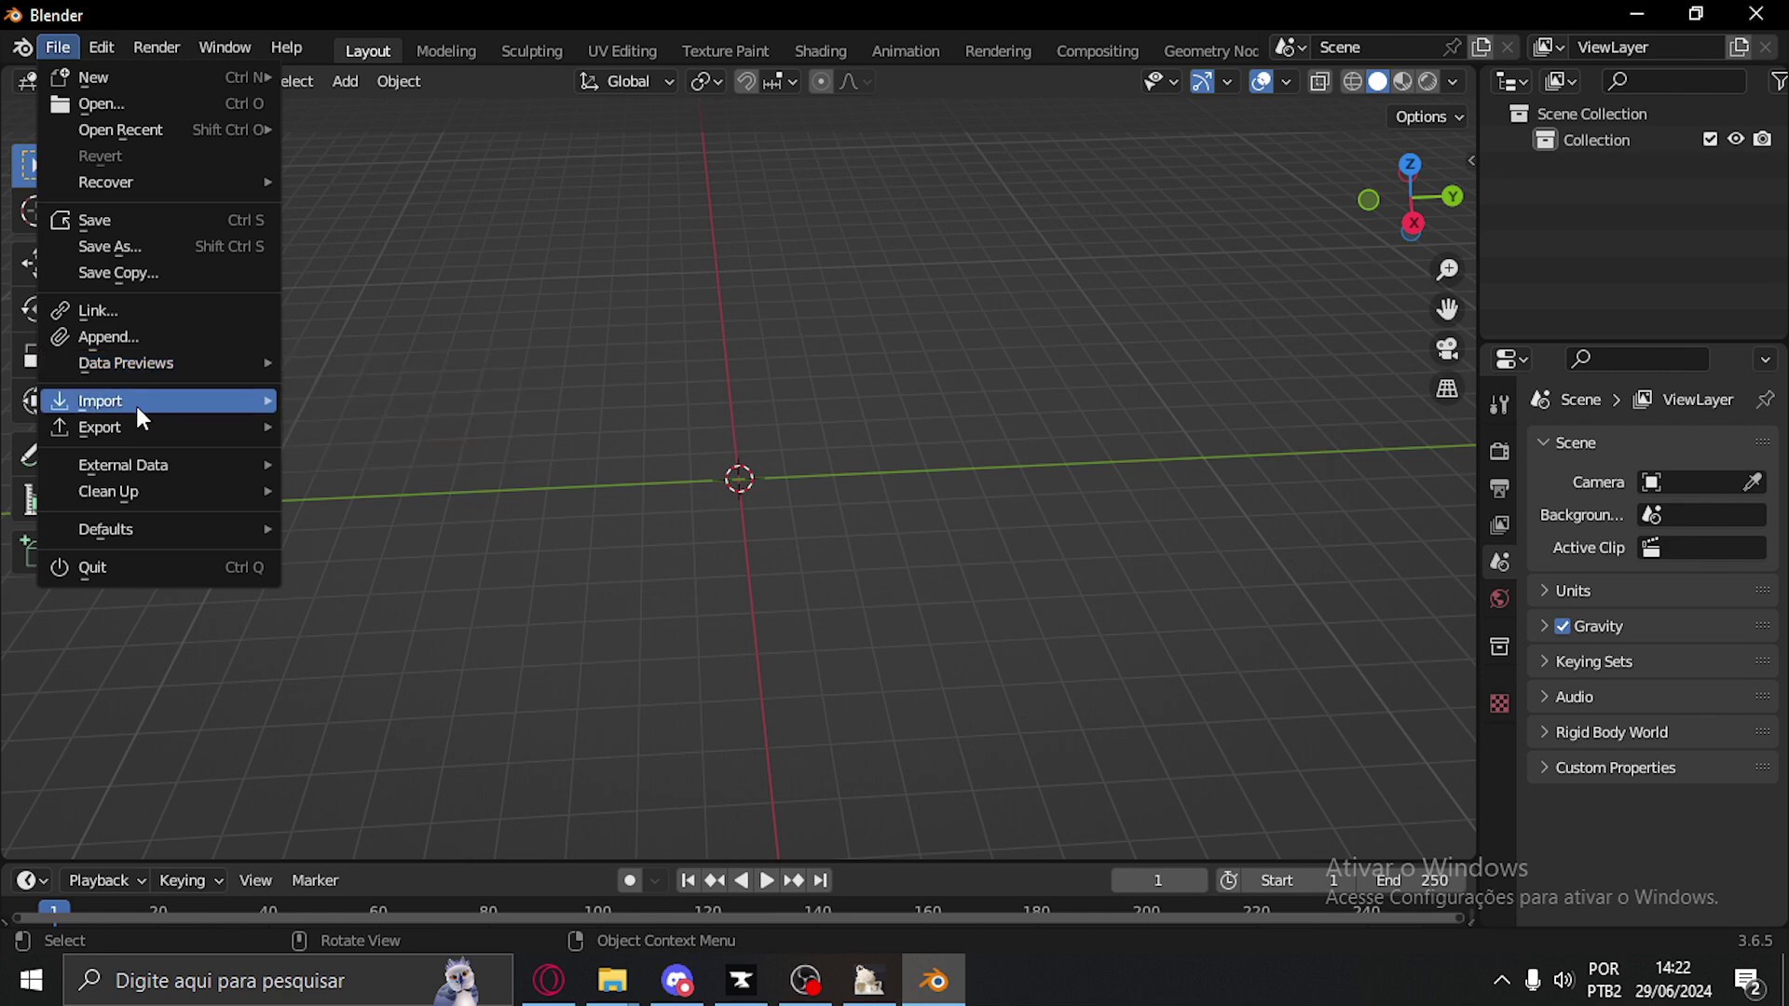
{"action": "mouse_move", "coordinate": [143, 400]}
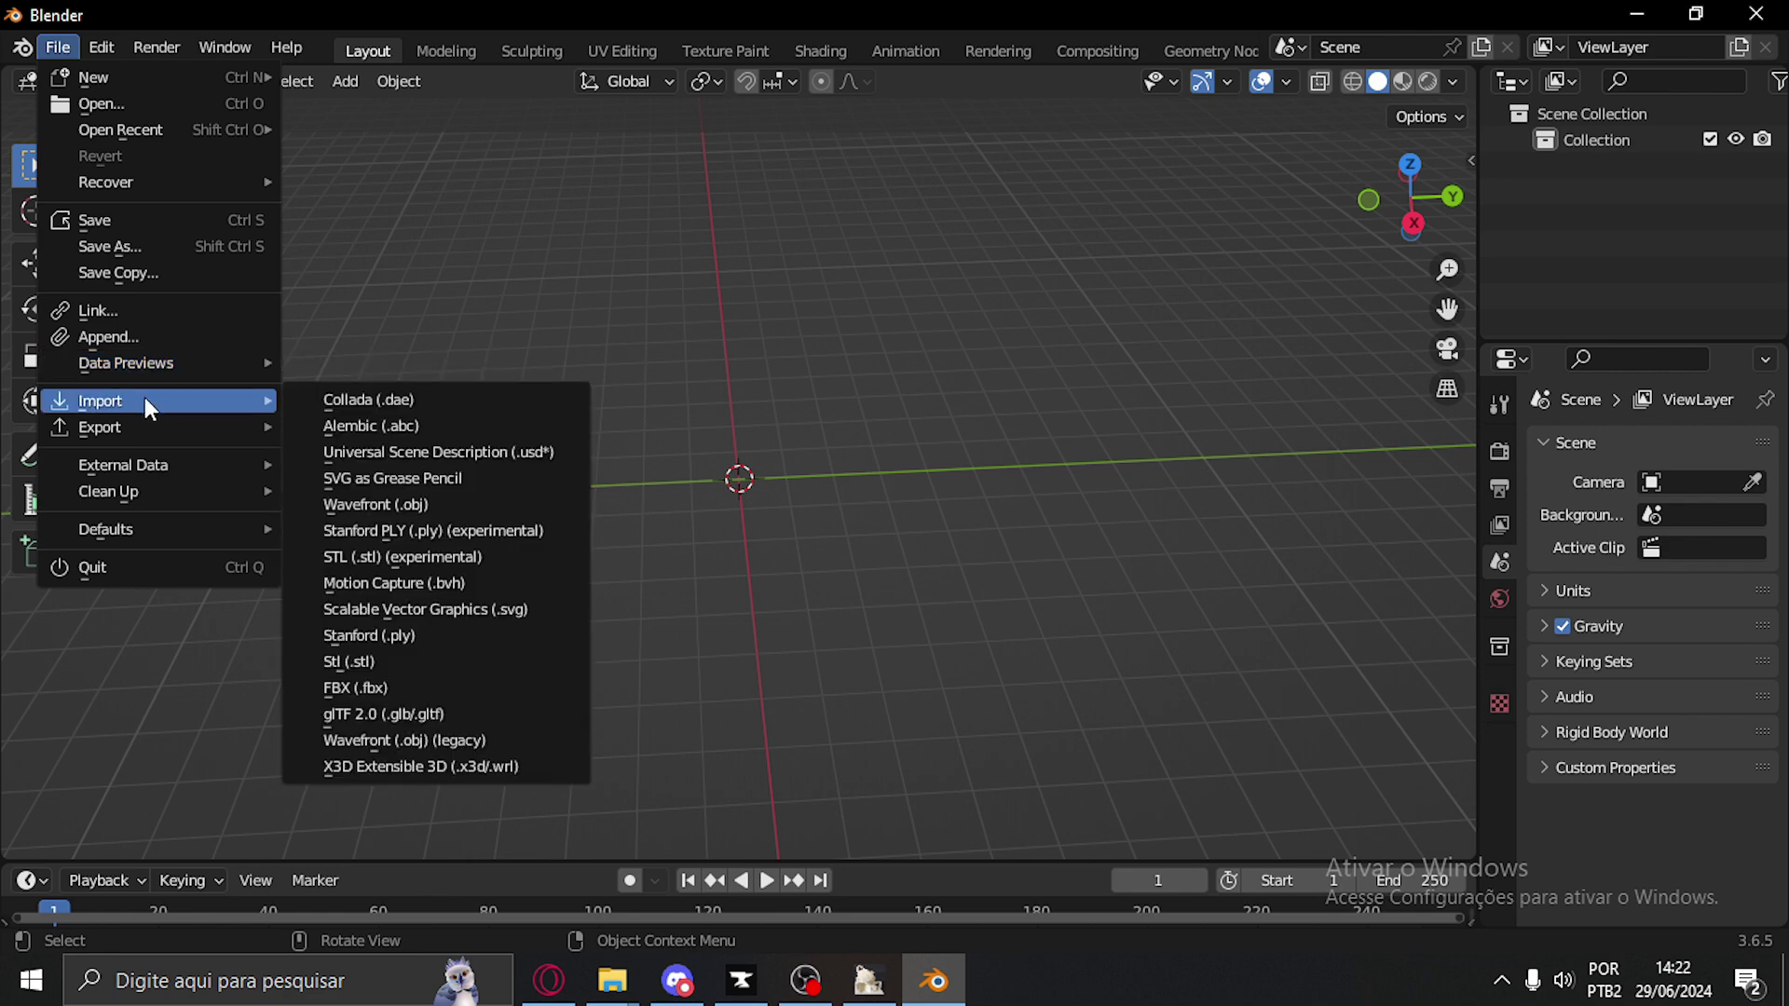
{"action": "left_click", "coordinate": [410, 510]}
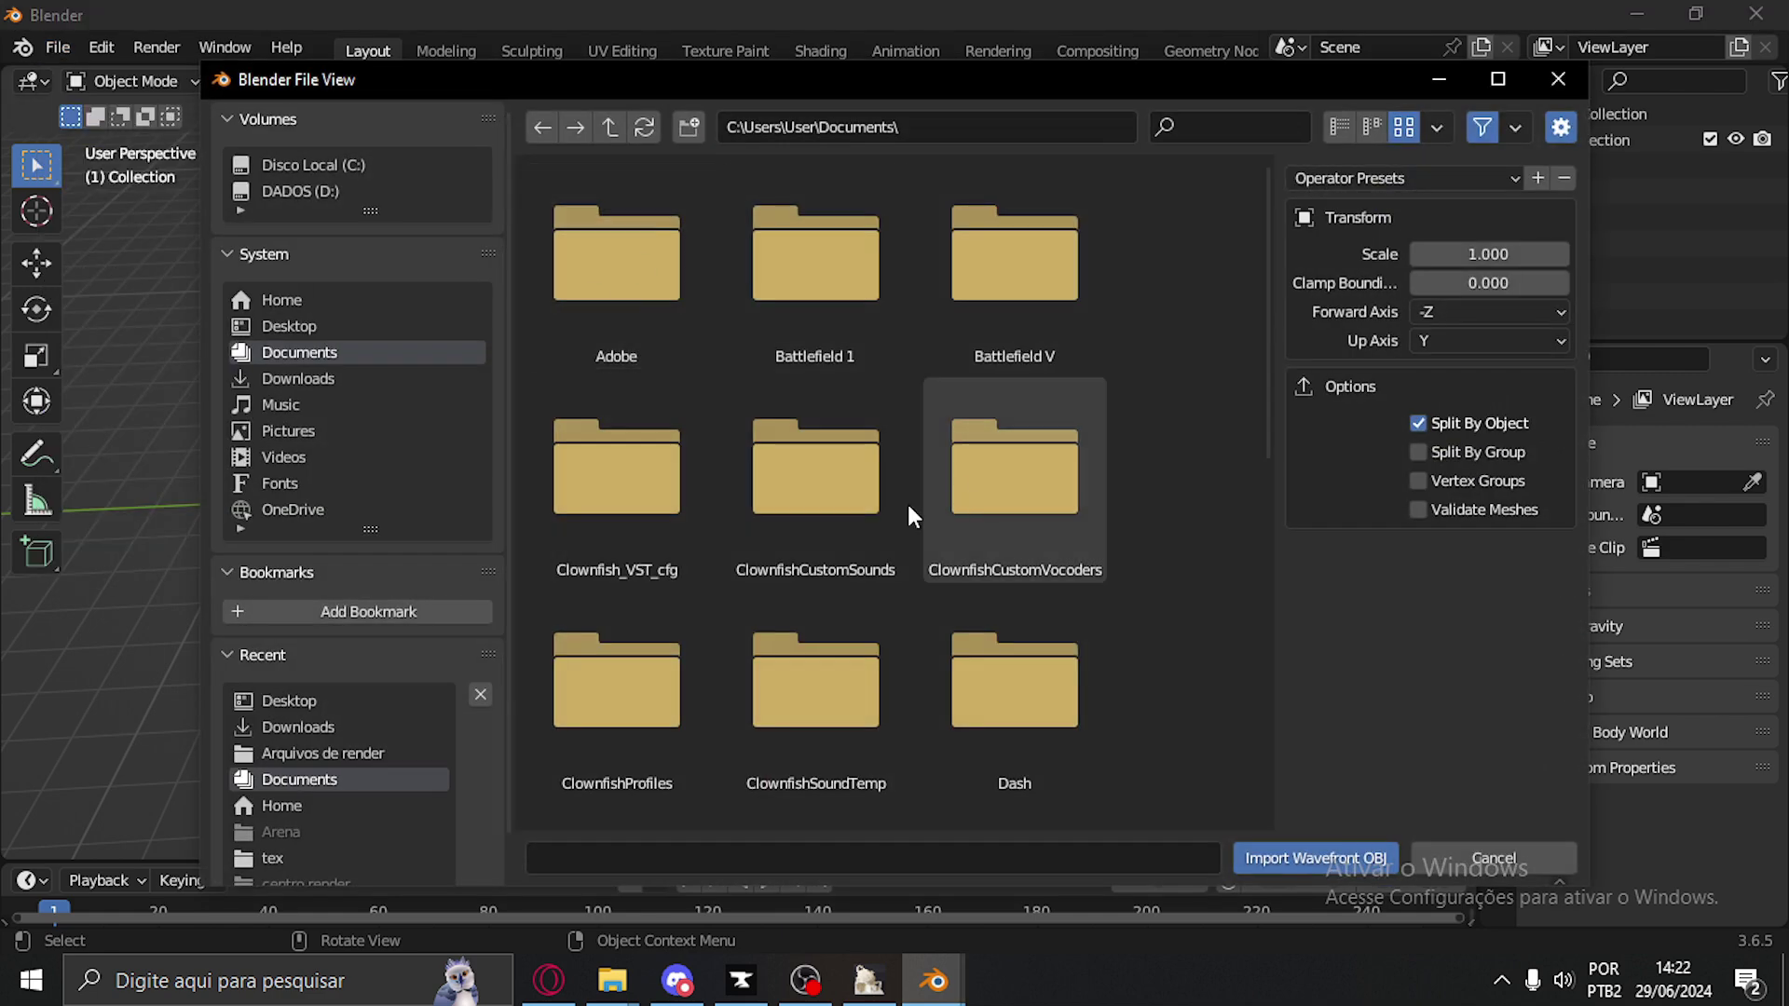
{"action": "left_click", "coordinate": [938, 122]}
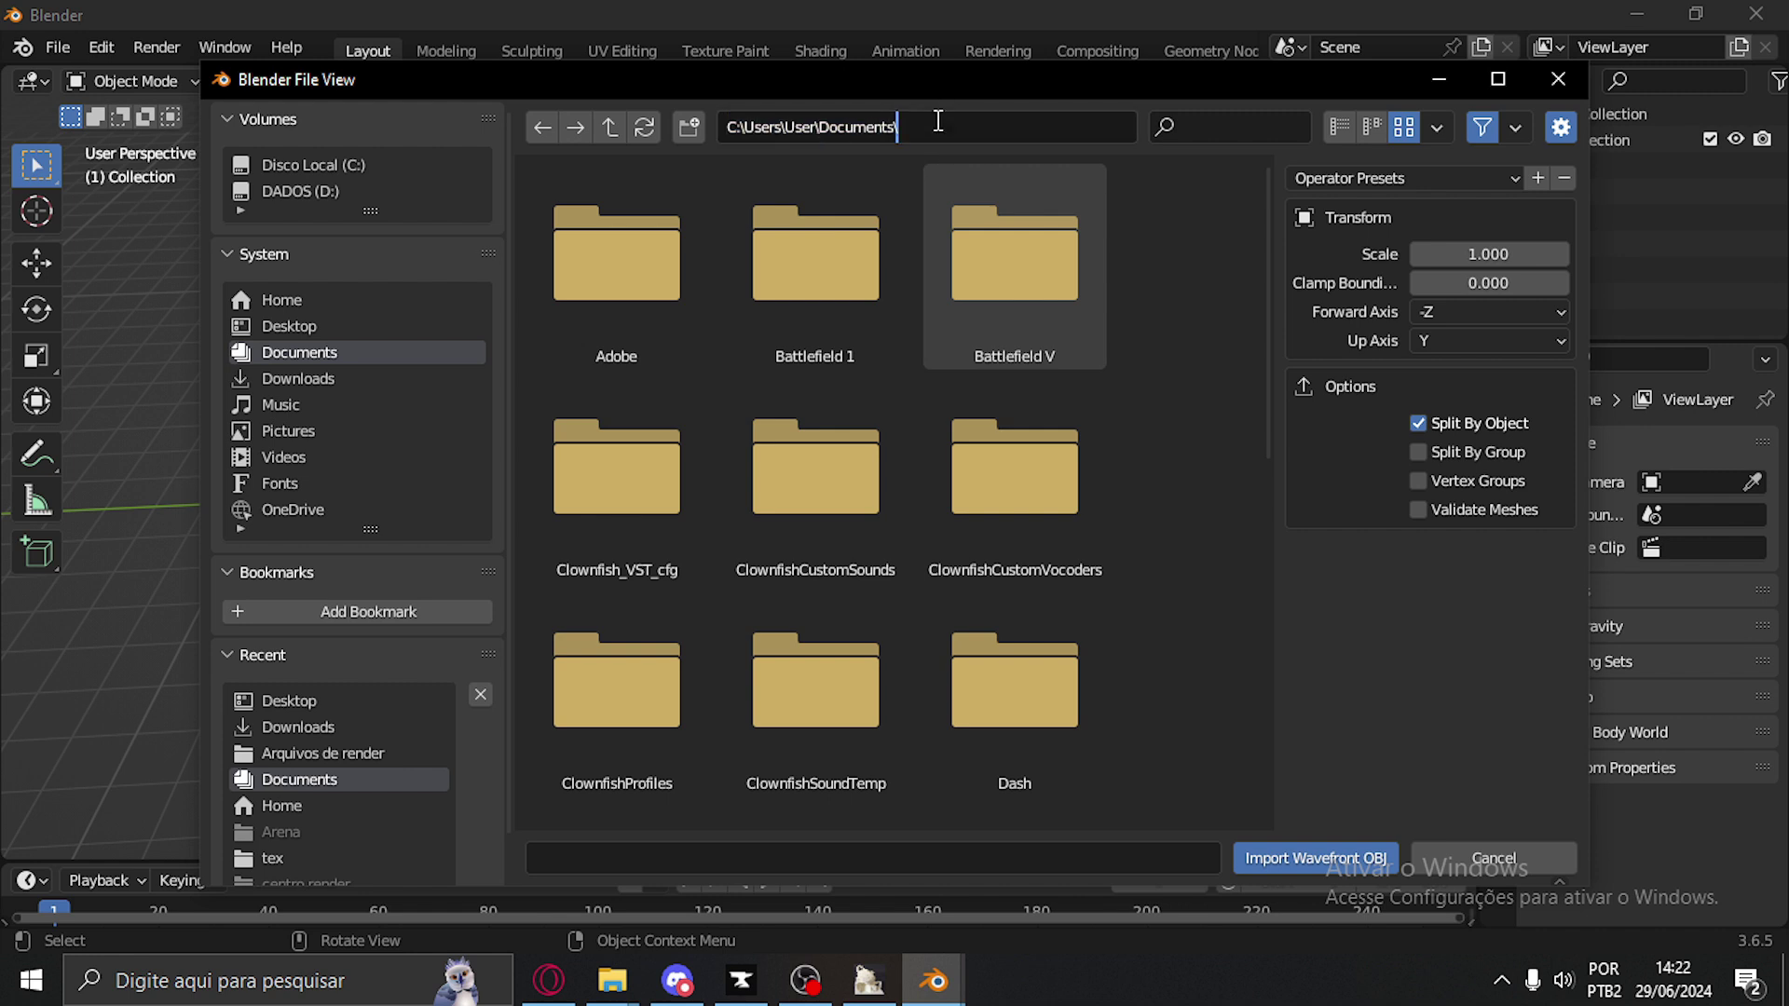
{"action": "key", "text": "ctrl+a"}
{"action": "key", "text": "BackSpace"}
{"action": "type", "text": "C:\\Users\\User\\Desktop\\Nova pasta"}
{"action": "key", "text": "Return"}
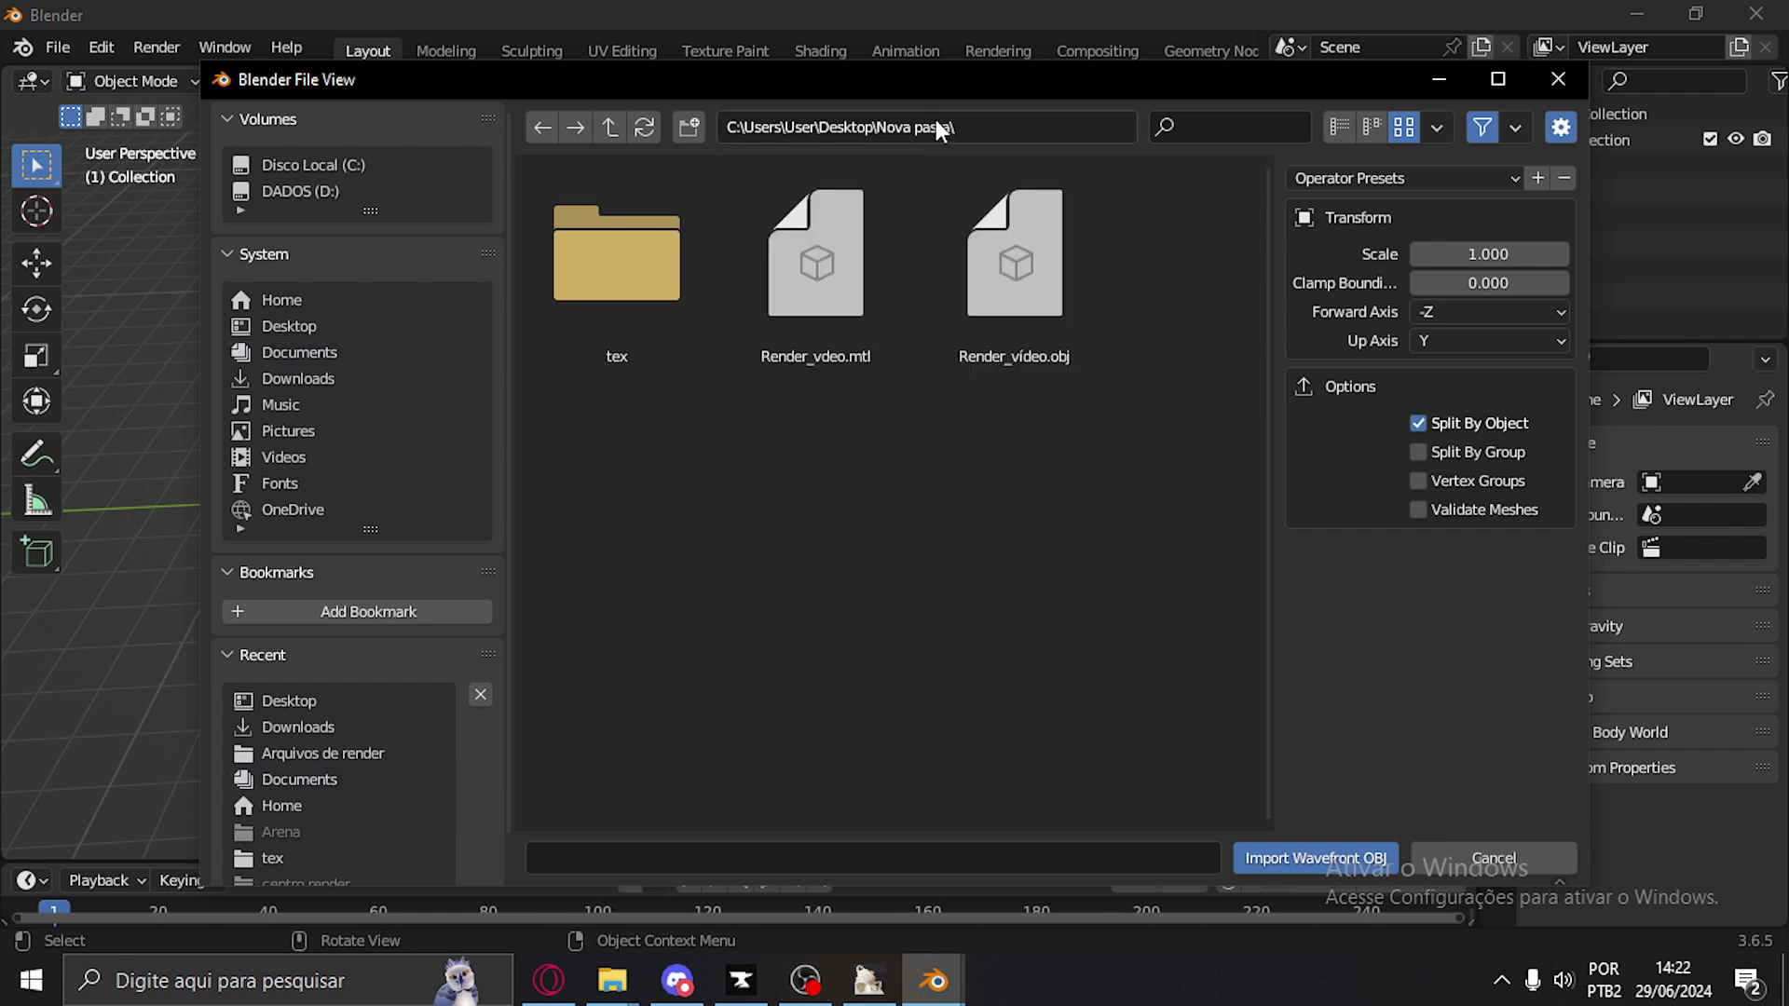
{"action": "left_click", "coordinate": [1049, 330]}
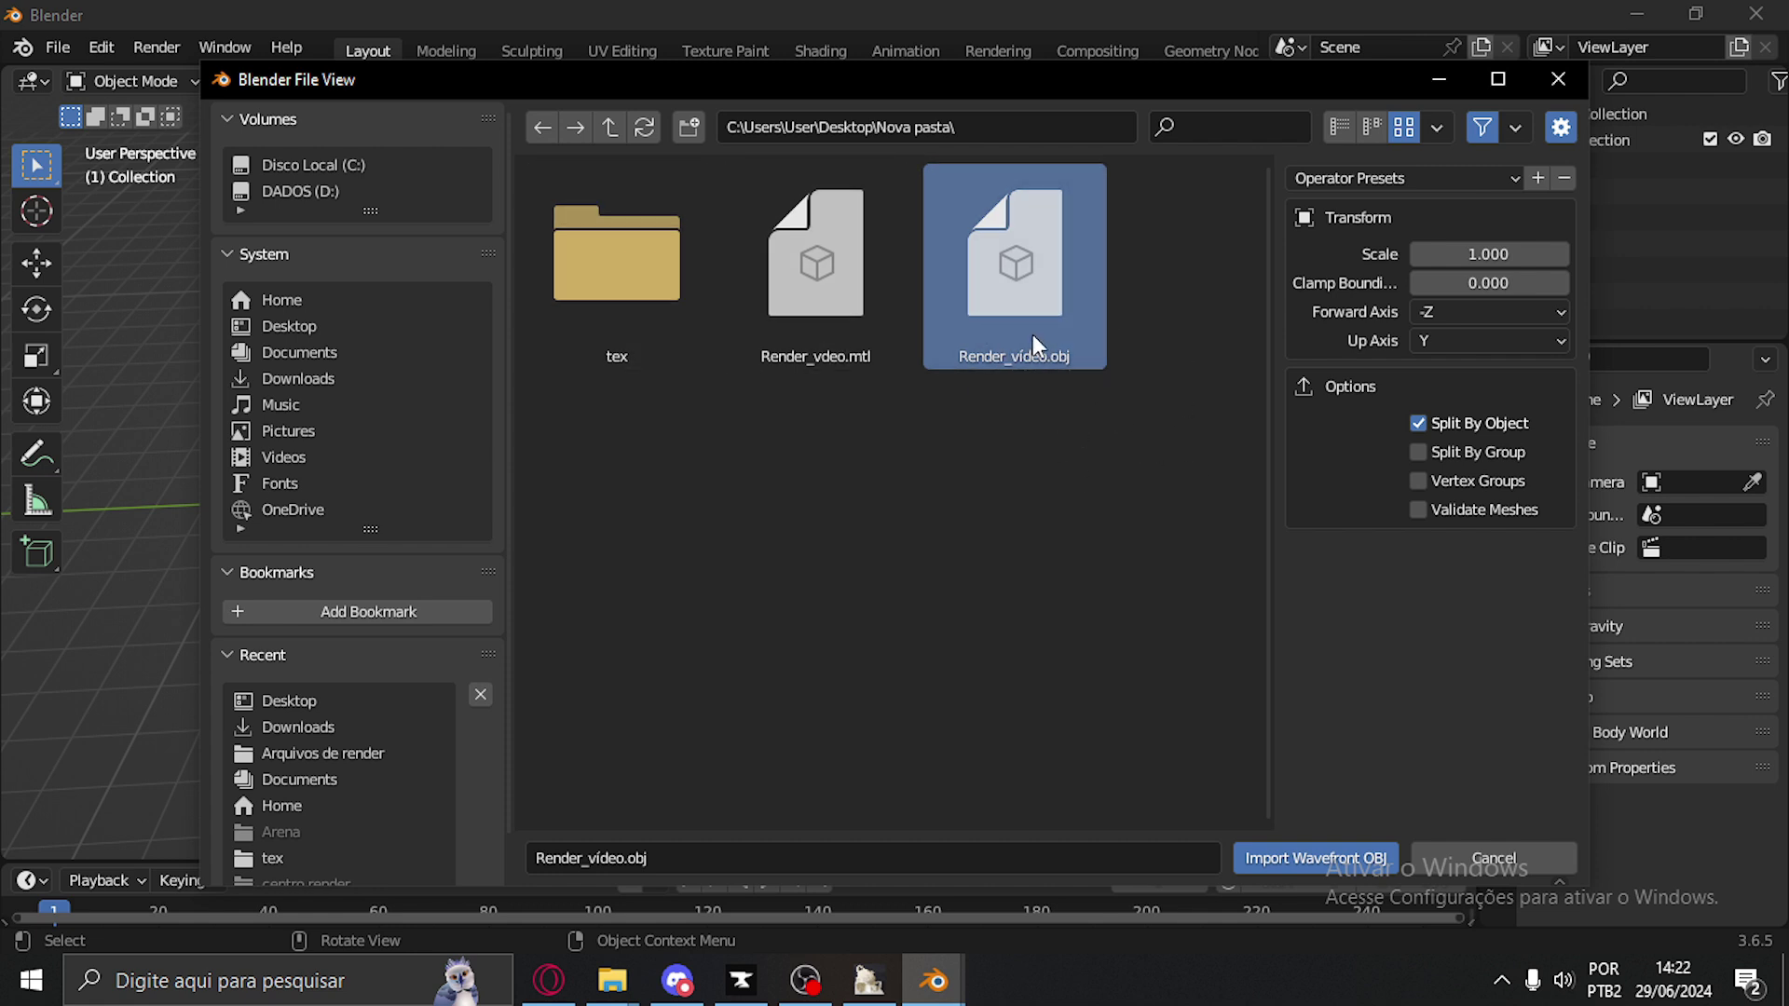
{"action": "left_click", "coordinate": [1366, 862]}
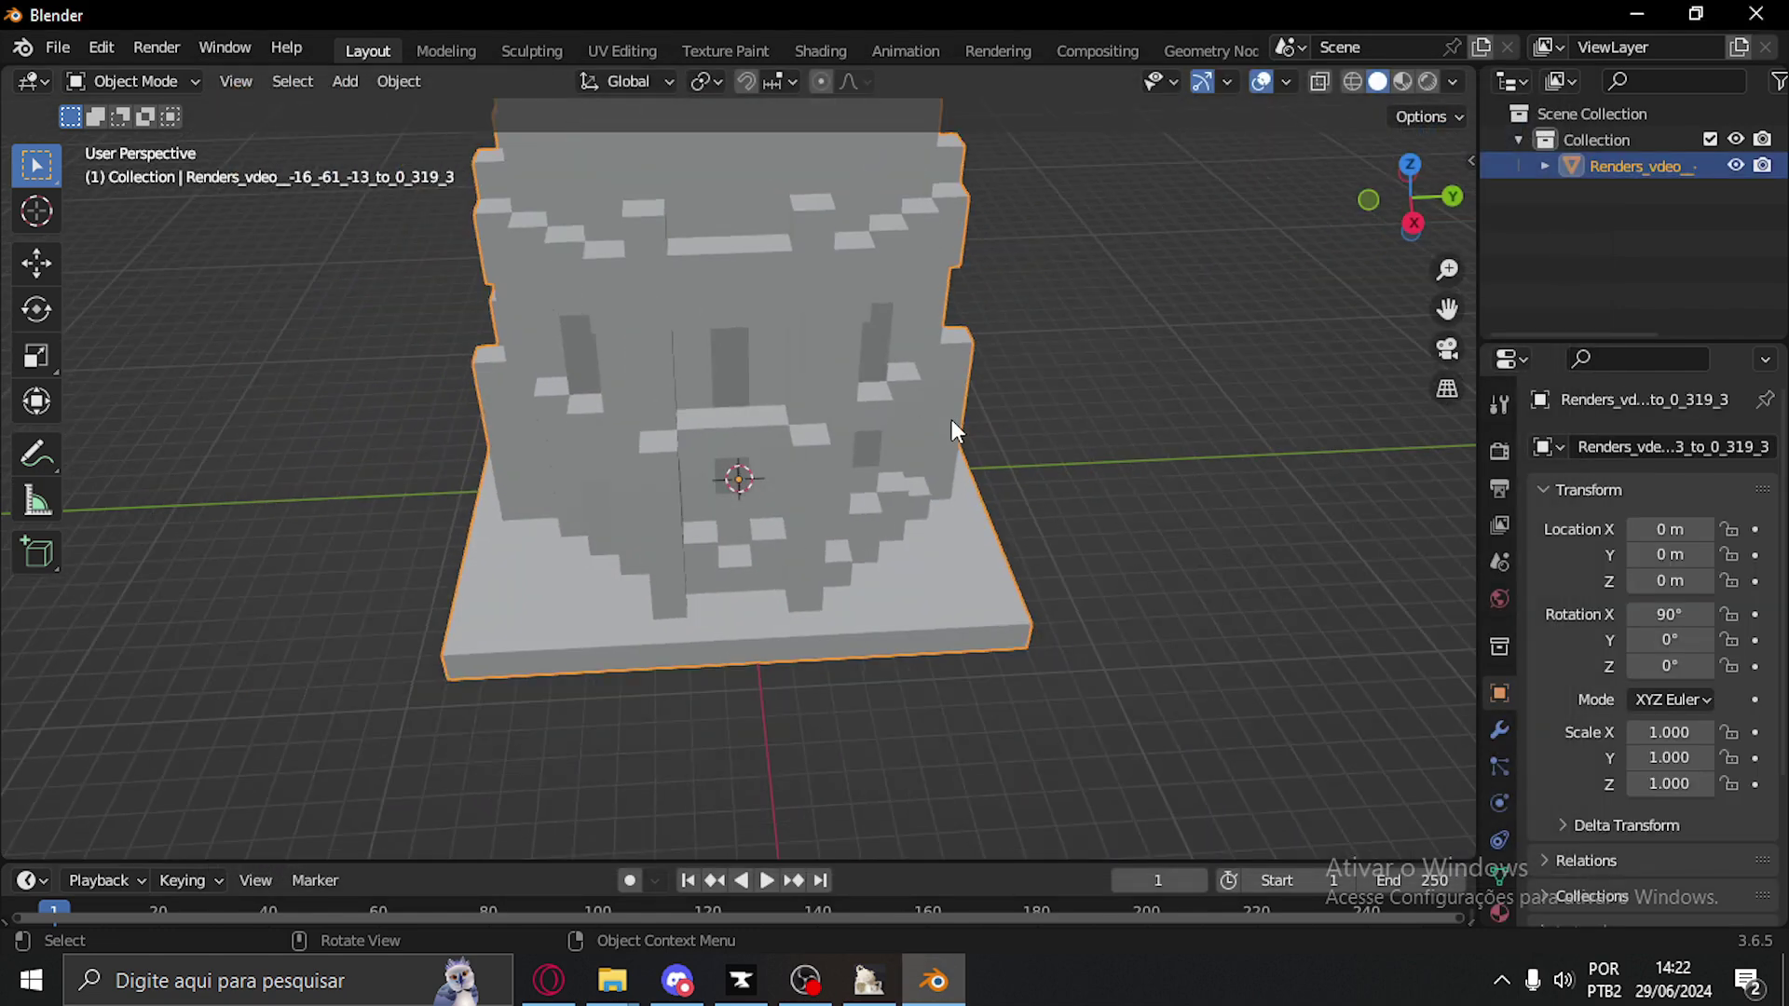
Scale the imported tower down uniformly to about 0.202 and inspect it up close
{"action": "middle_click_drag", "start_coordinate": [952, 429], "coordinate": [999, 437]}
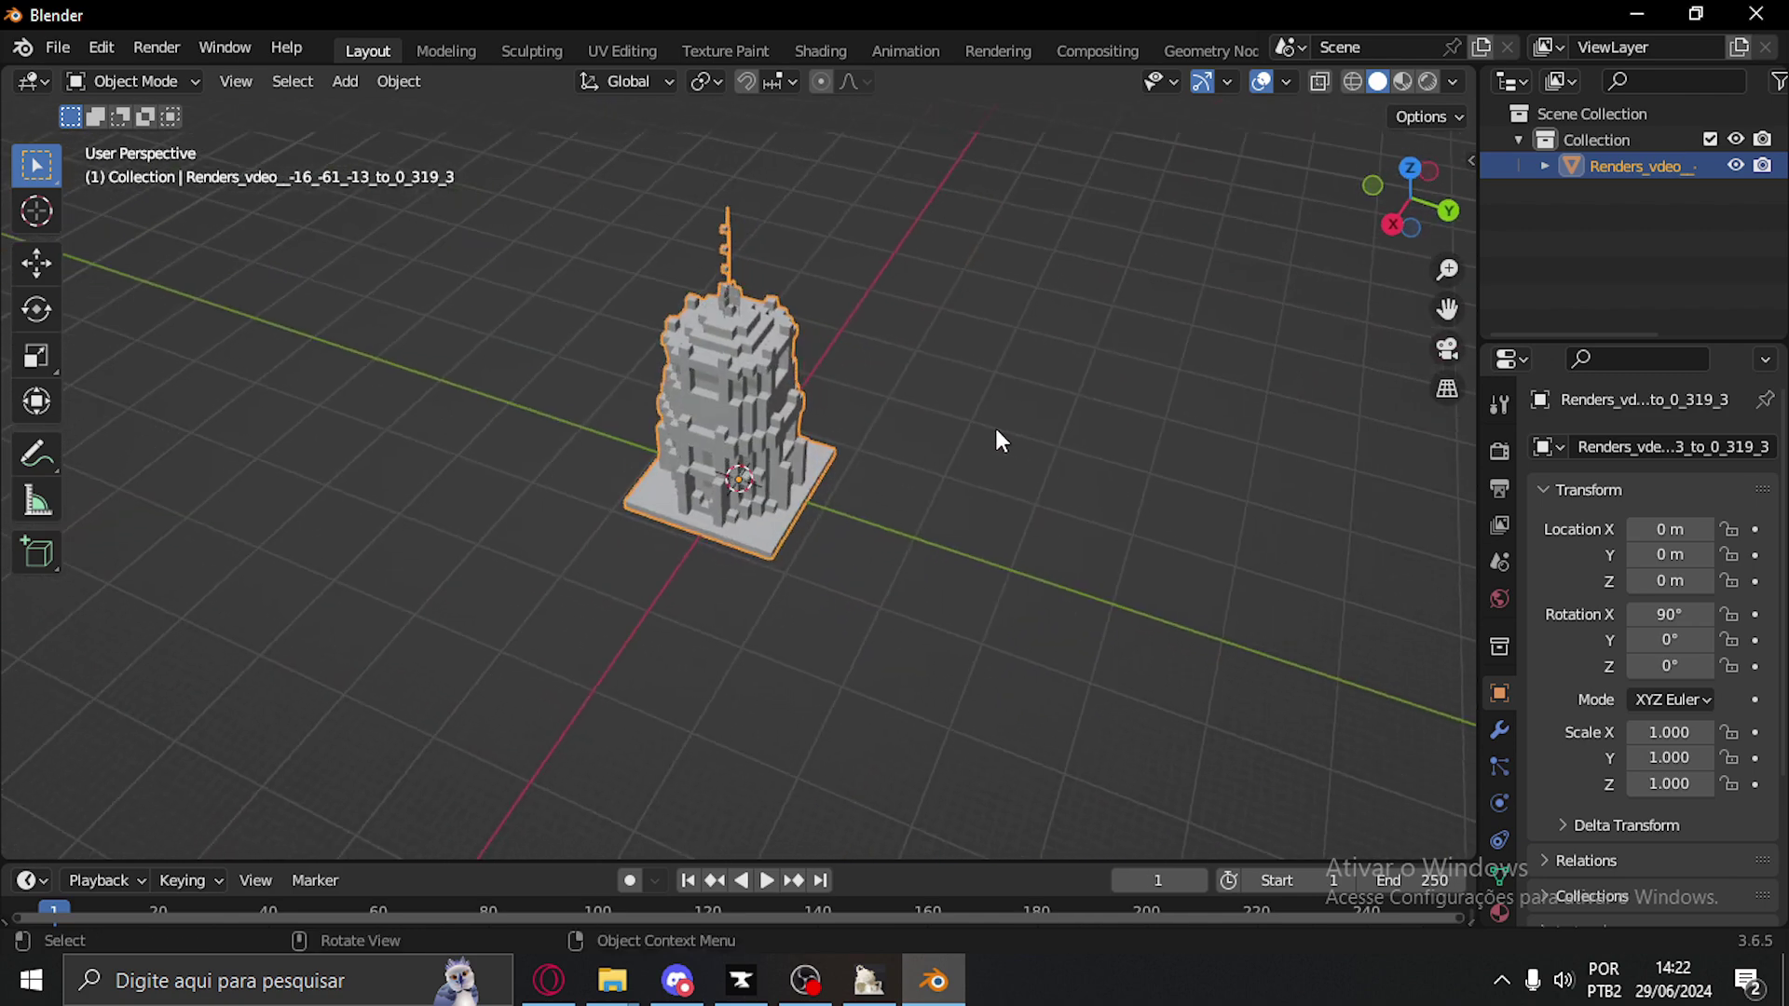
{"action": "key", "text": "s"}
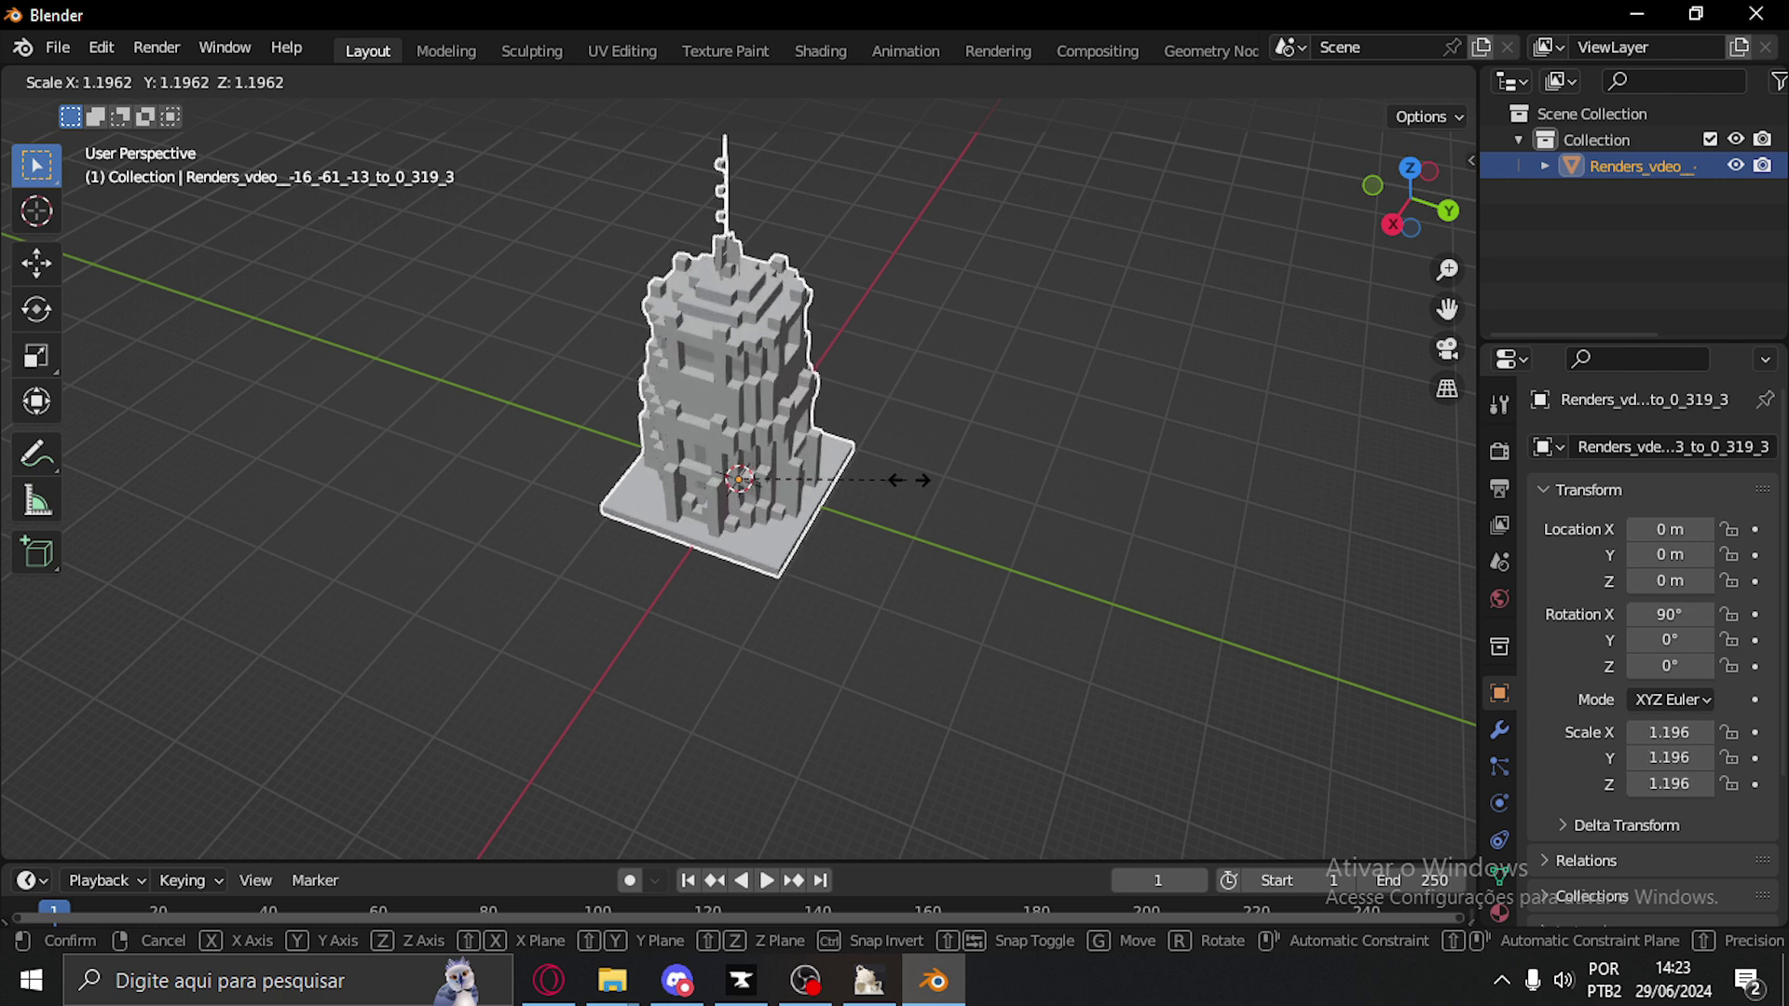
{"action": "left_click", "coordinate": [768, 495]}
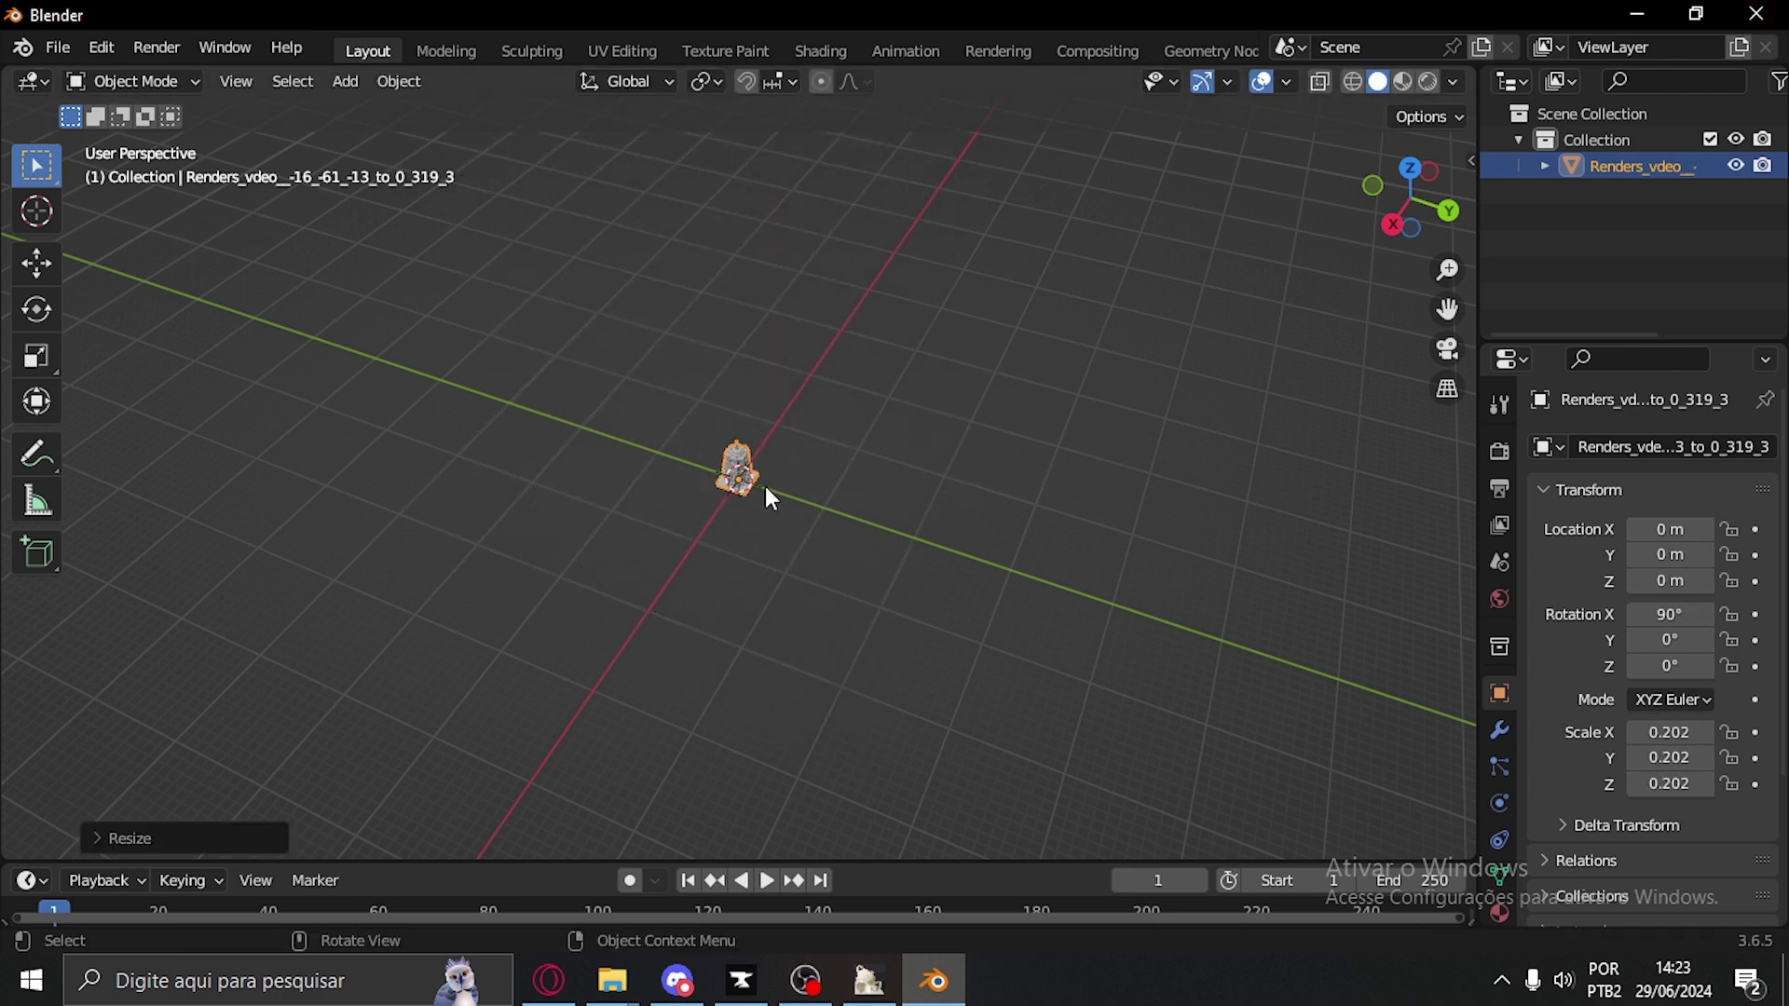
{"action": "scroll", "coordinate": [769, 503], "scroll_direction": "up", "scroll_amount": 10}
{"action": "middle_click_drag", "start_coordinate": [1094, 667], "coordinate": [354, 564]}
{"action": "scroll", "coordinate": [858, 623], "scroll_direction": "down", "scroll_amount": 5}
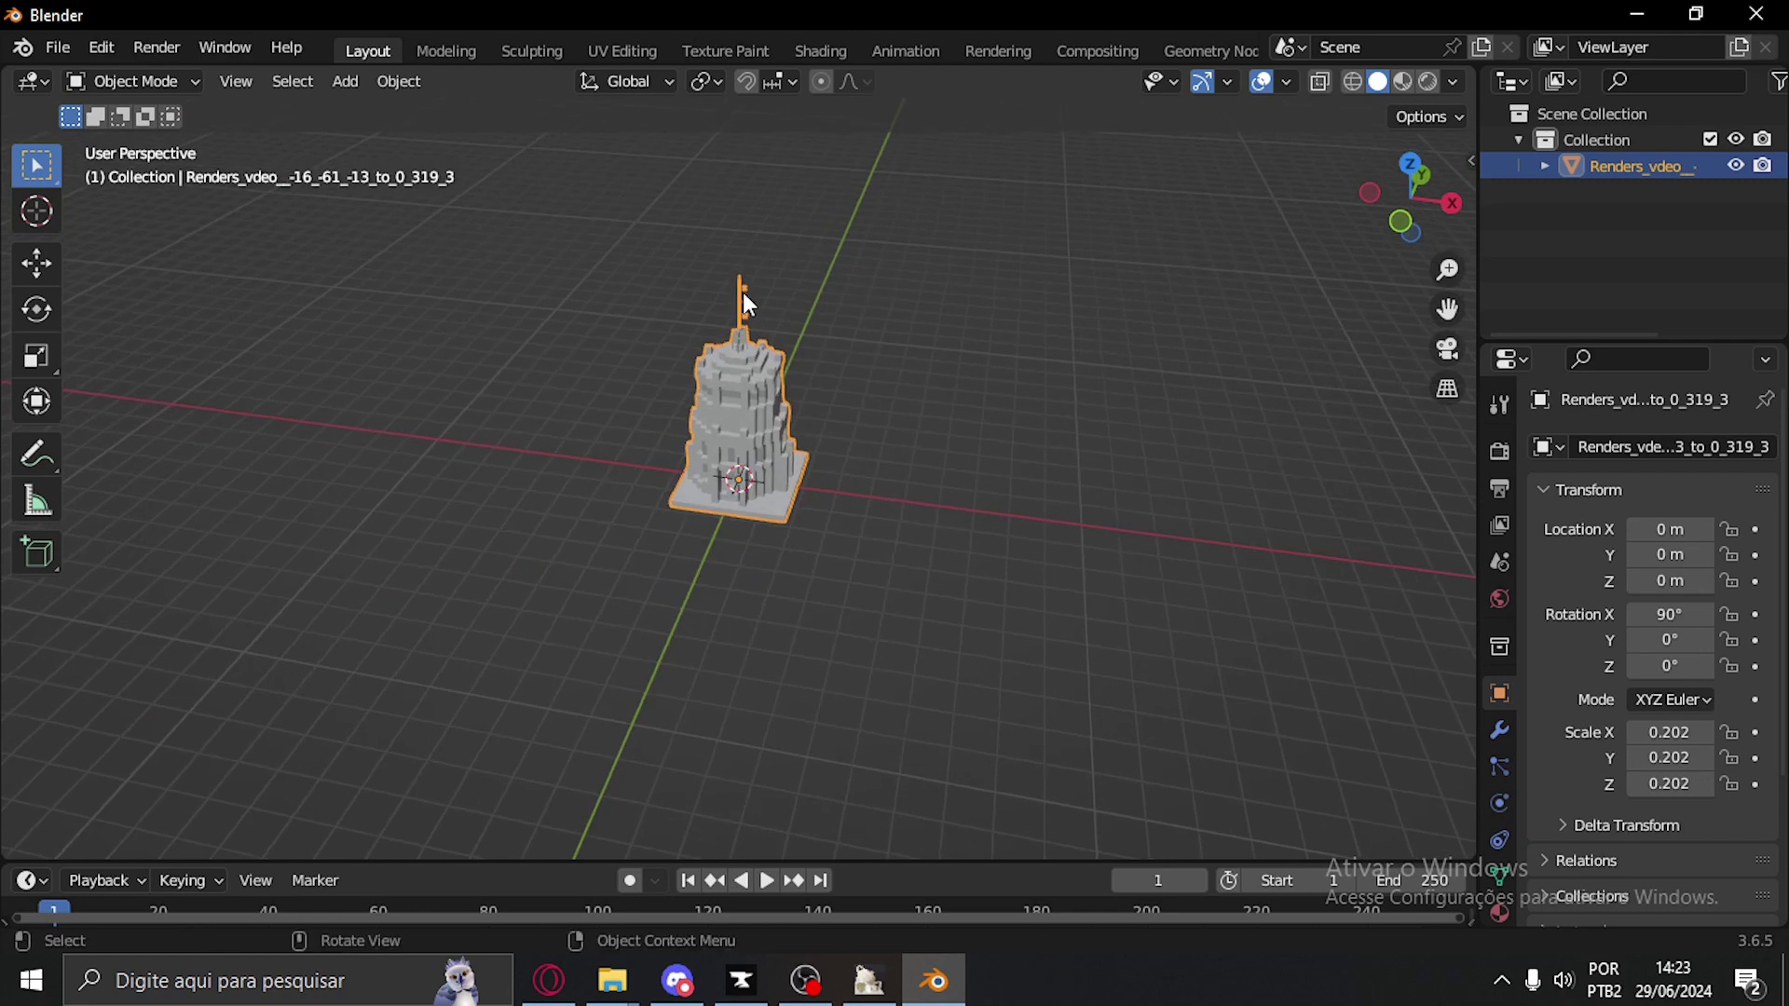
{"action": "scroll", "coordinate": [742, 292], "scroll_direction": "up", "scroll_amount": 3}
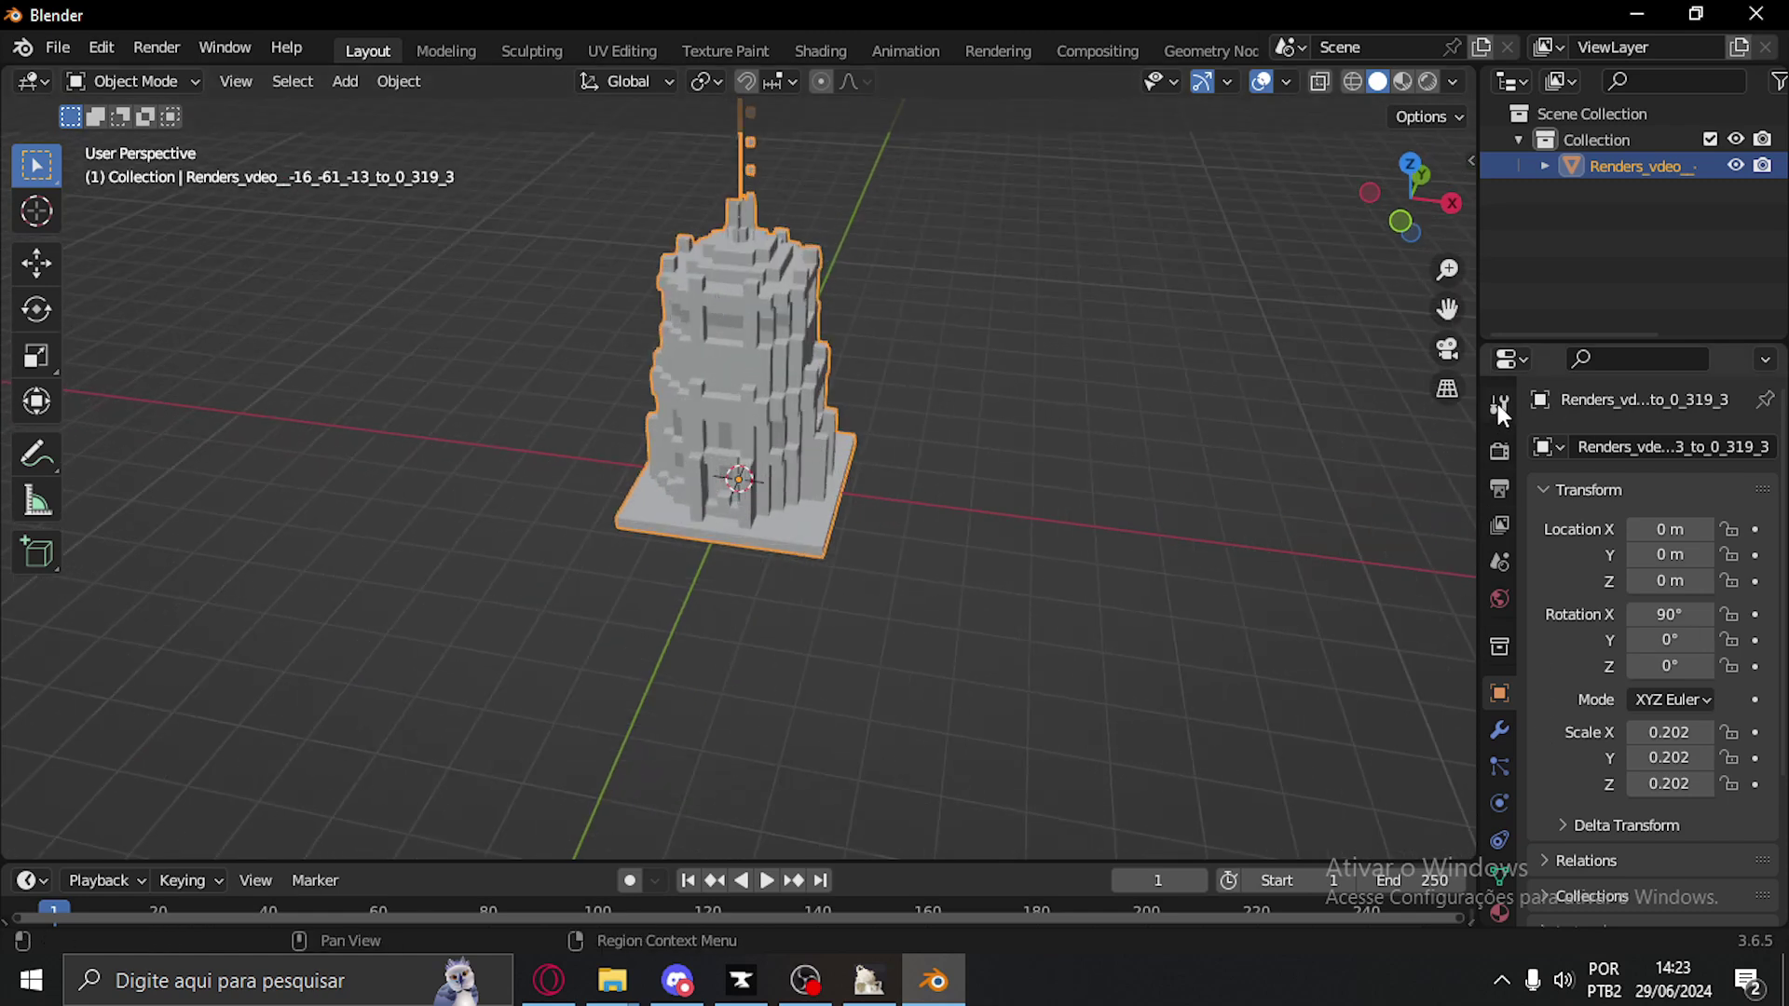
Set the render engine to Cycles and its device to GPU Compute
{"action": "left_click", "coordinate": [1502, 451]}
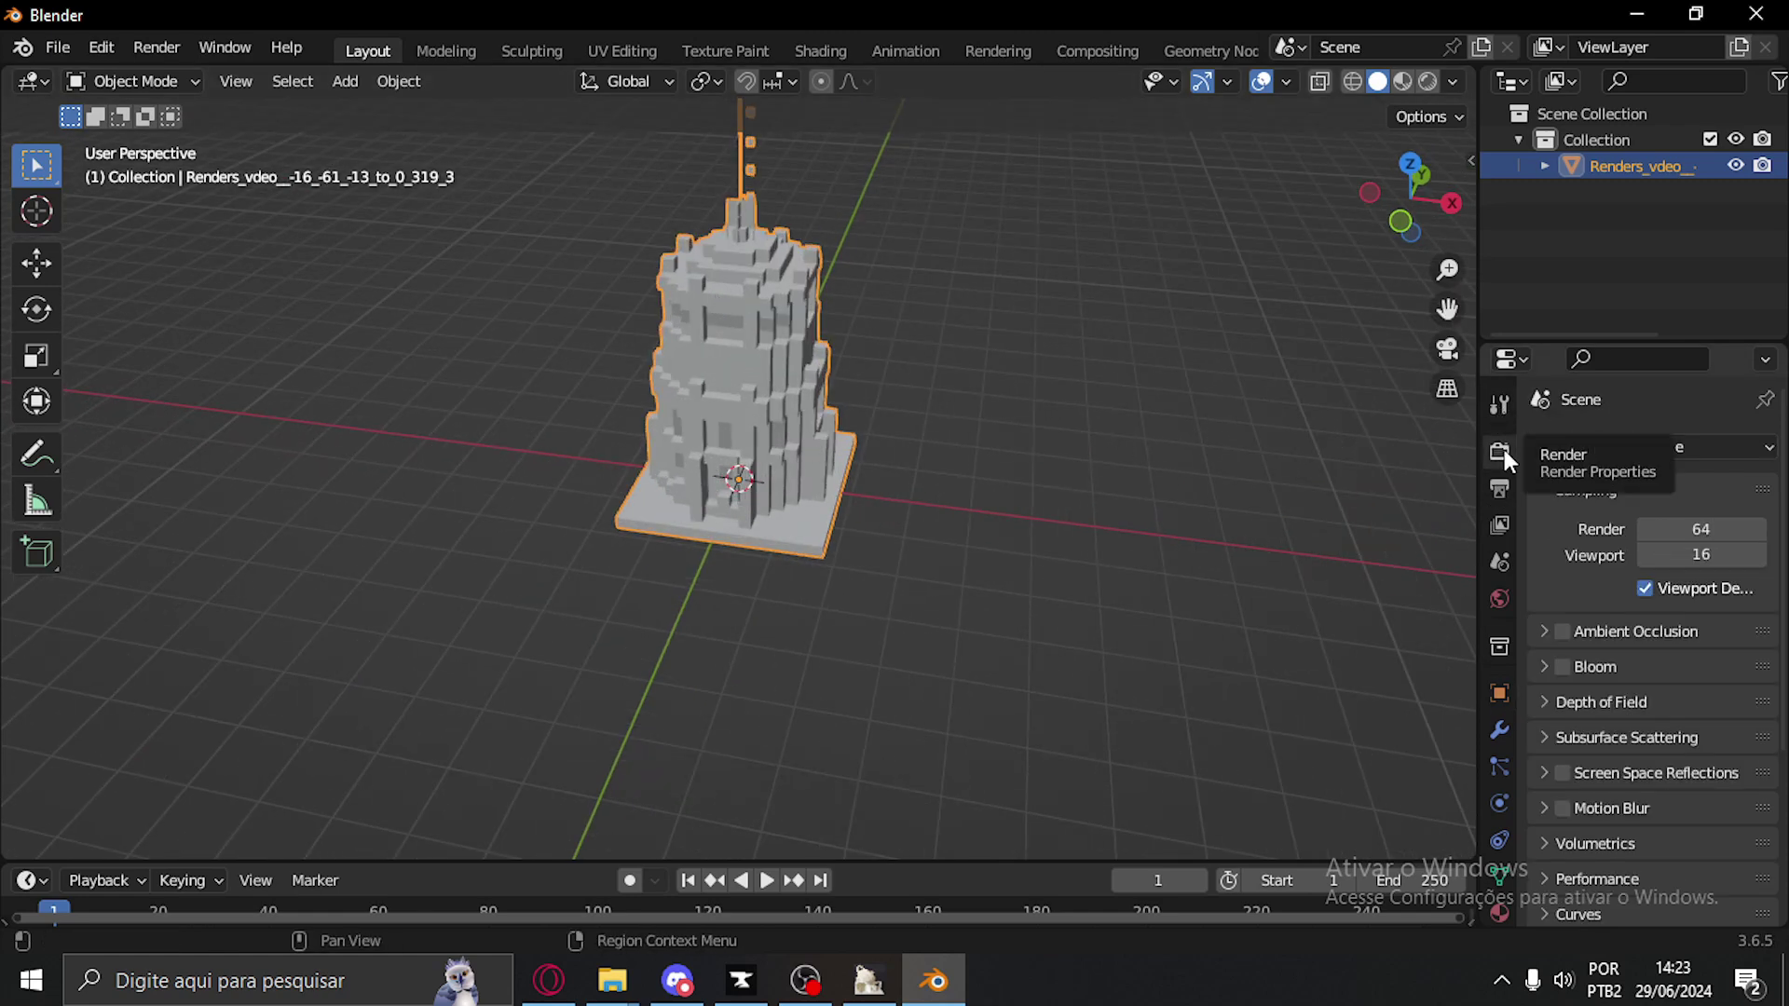
{"action": "left_click", "coordinate": [1691, 449]}
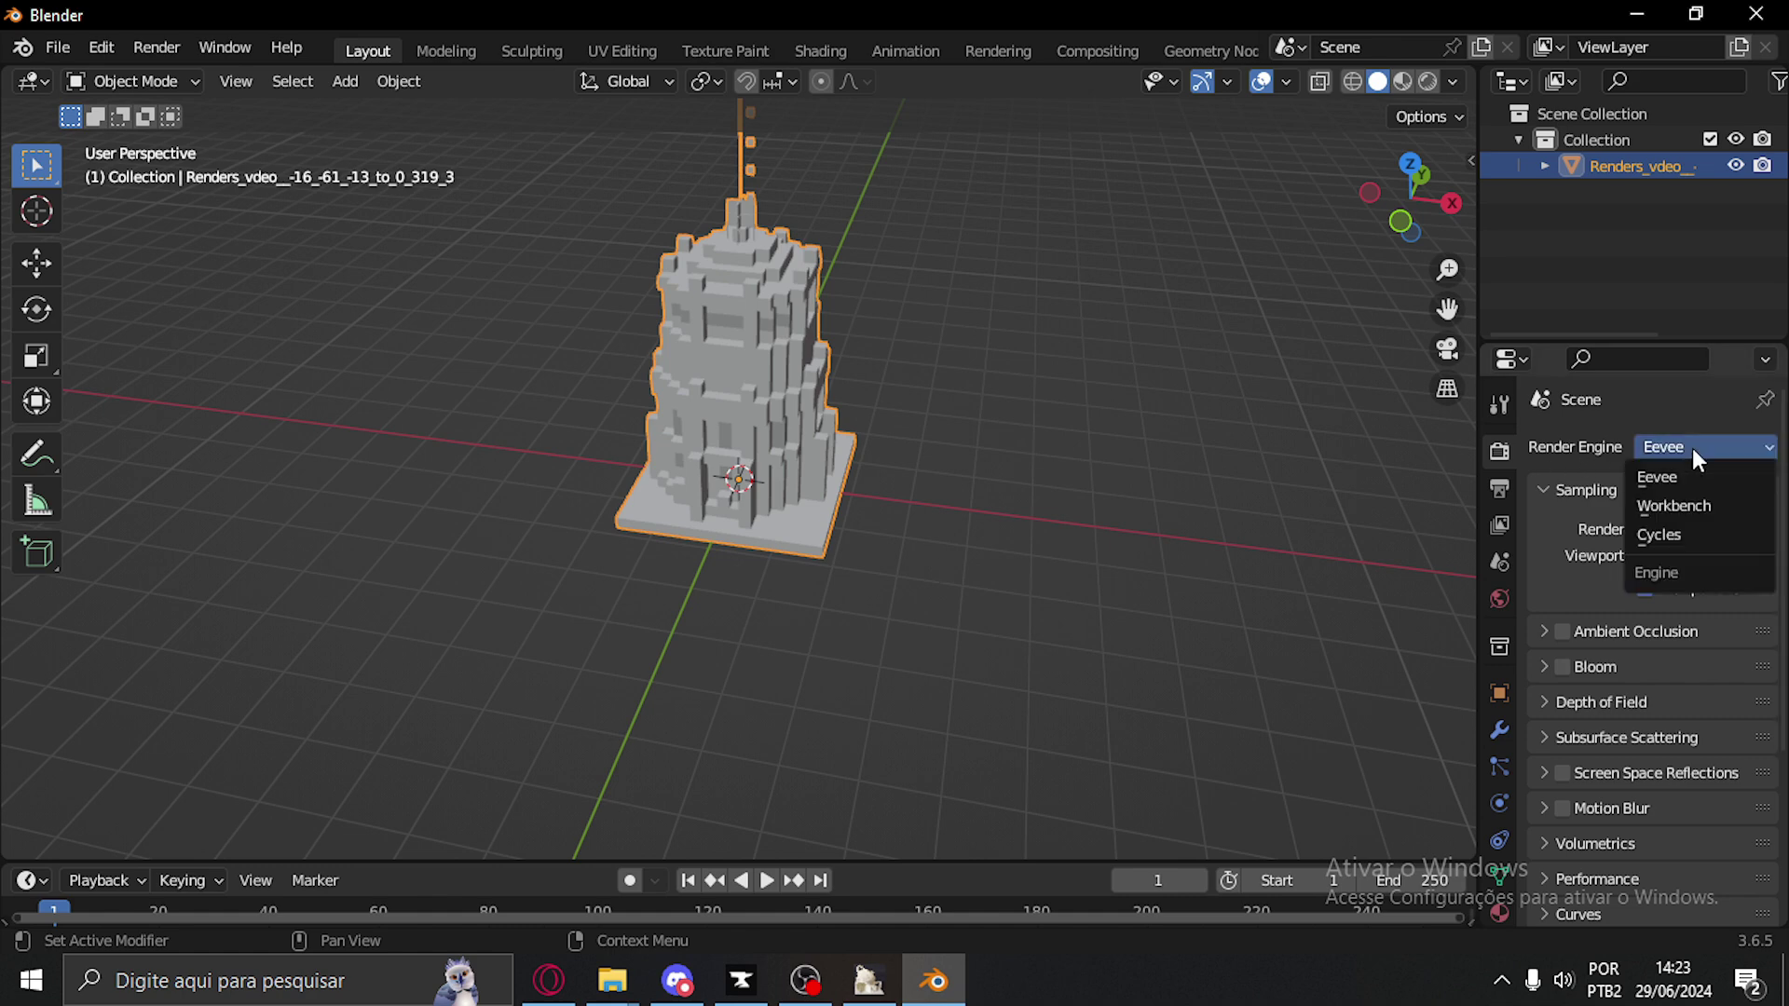
{"action": "left_click", "coordinate": [1690, 526]}
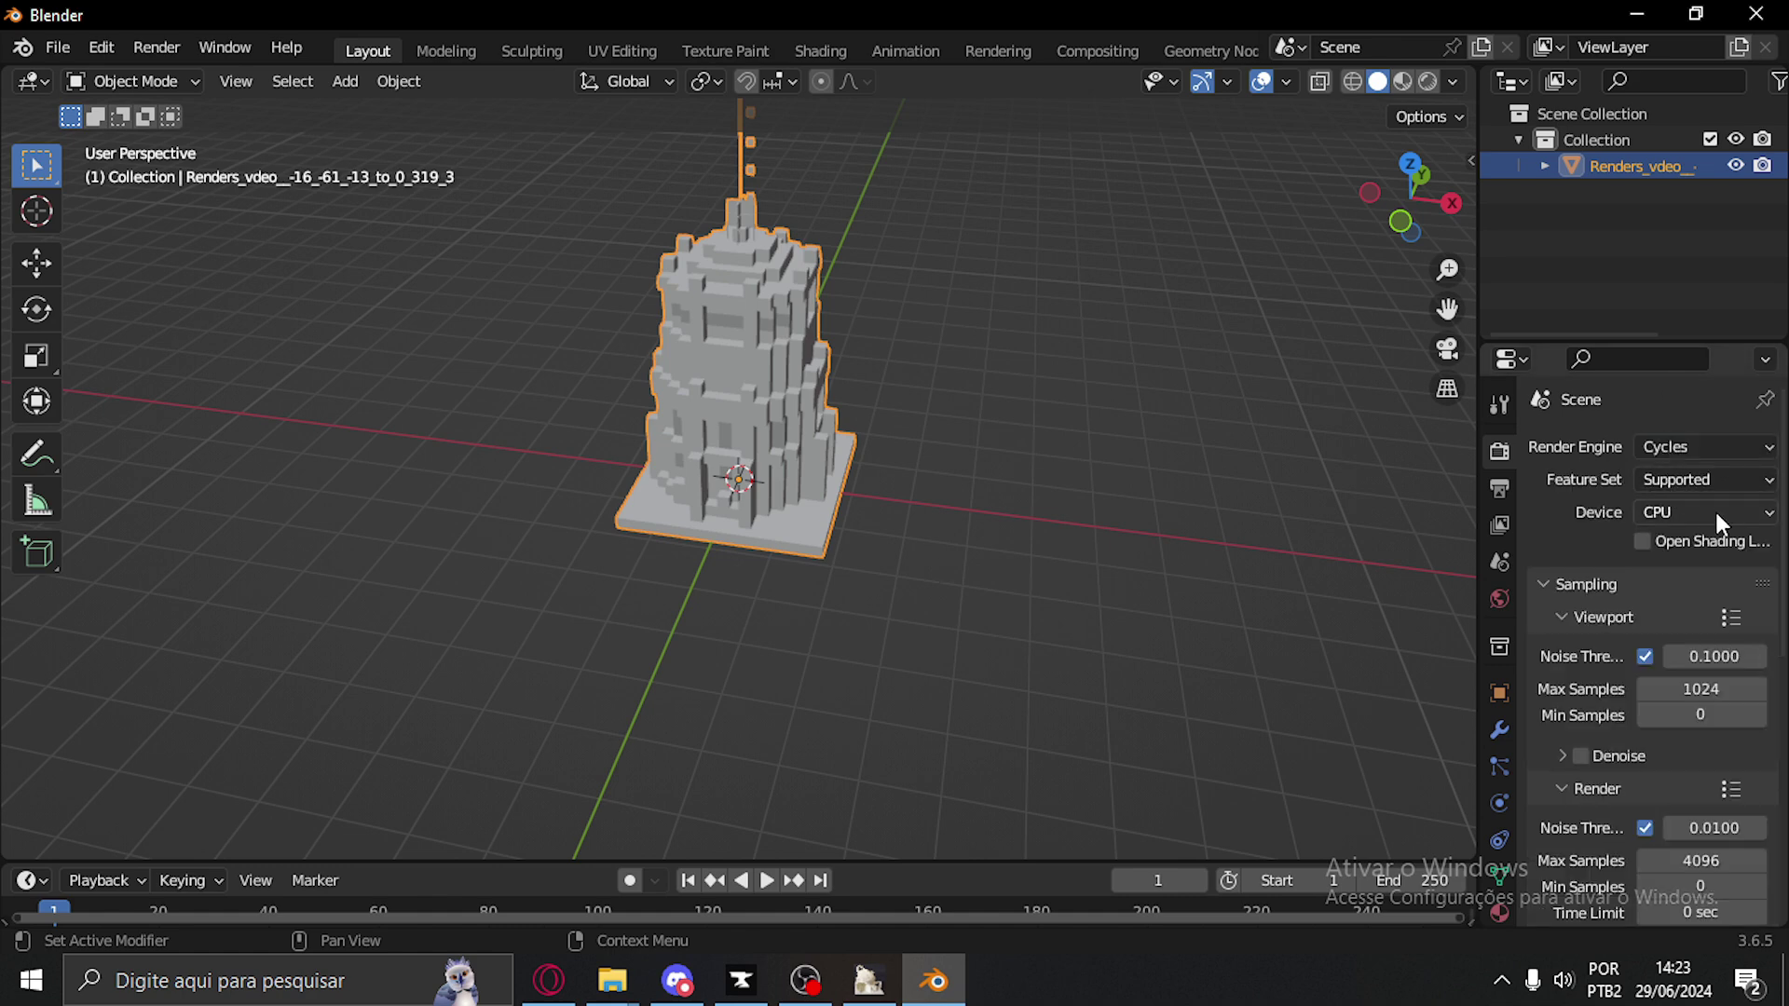
{"action": "left_click", "coordinate": [1716, 514]}
{"action": "left_click", "coordinate": [1674, 568]}
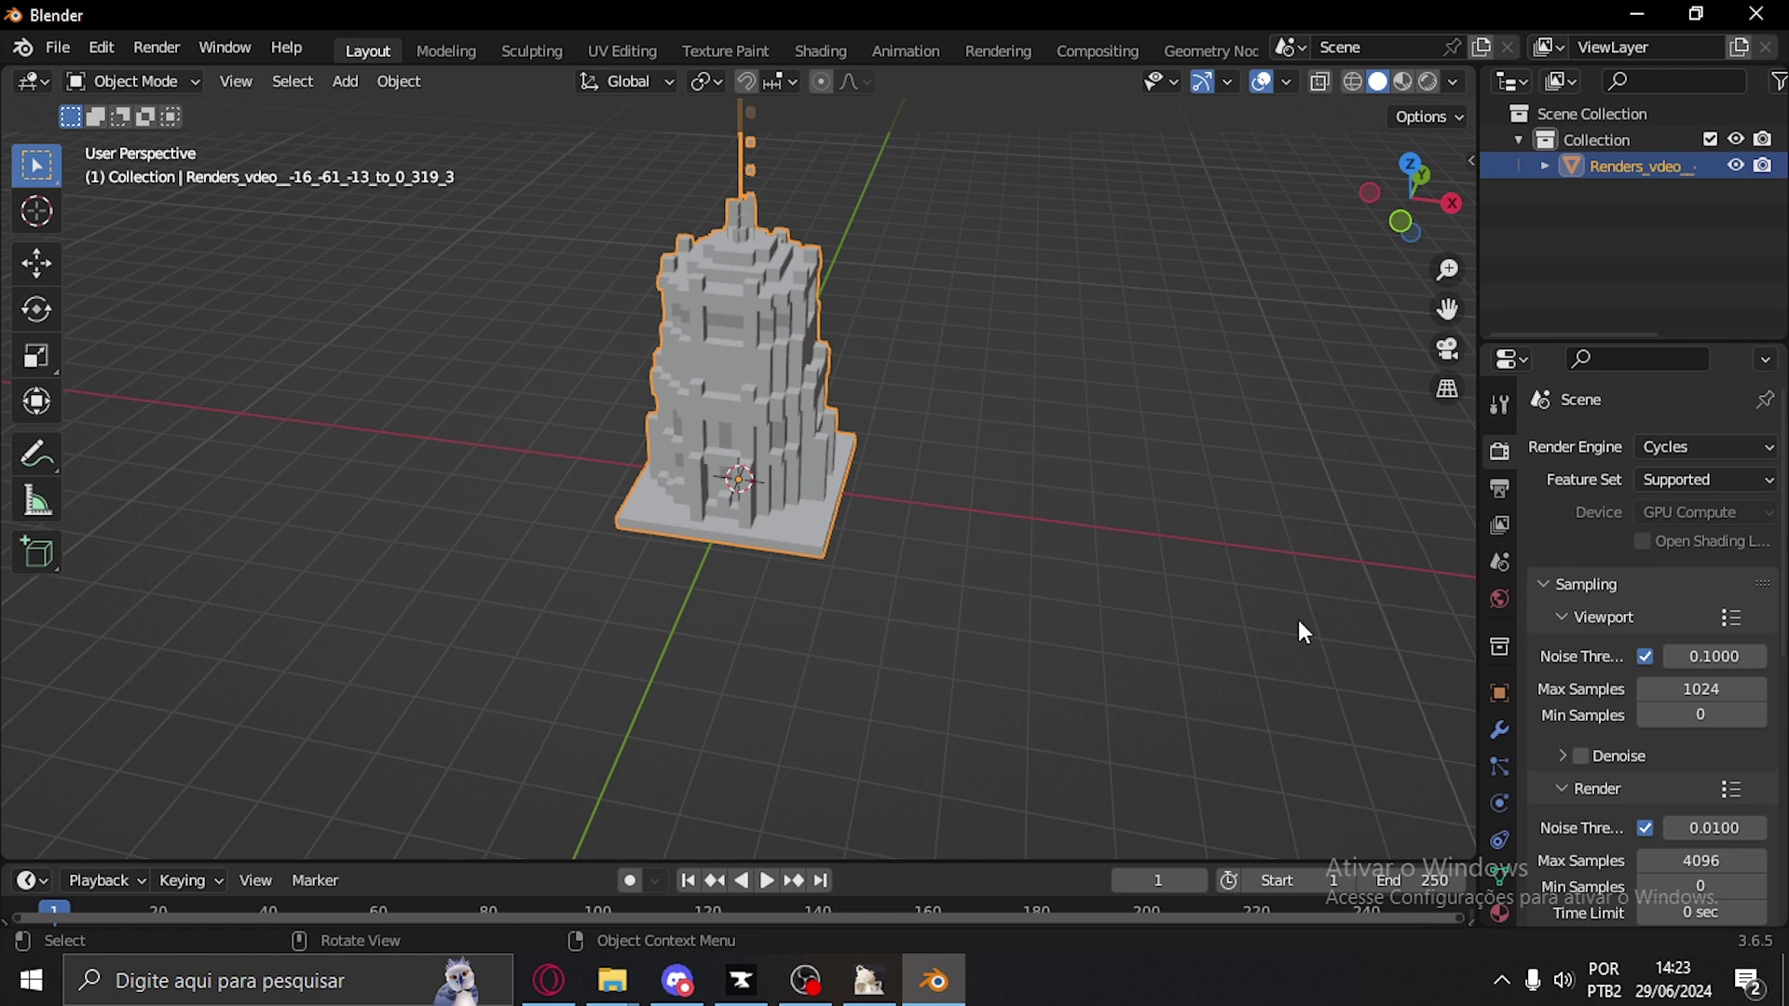
{"action": "middle_click_drag", "start_coordinate": [1020, 458], "coordinate": [847, 475]}
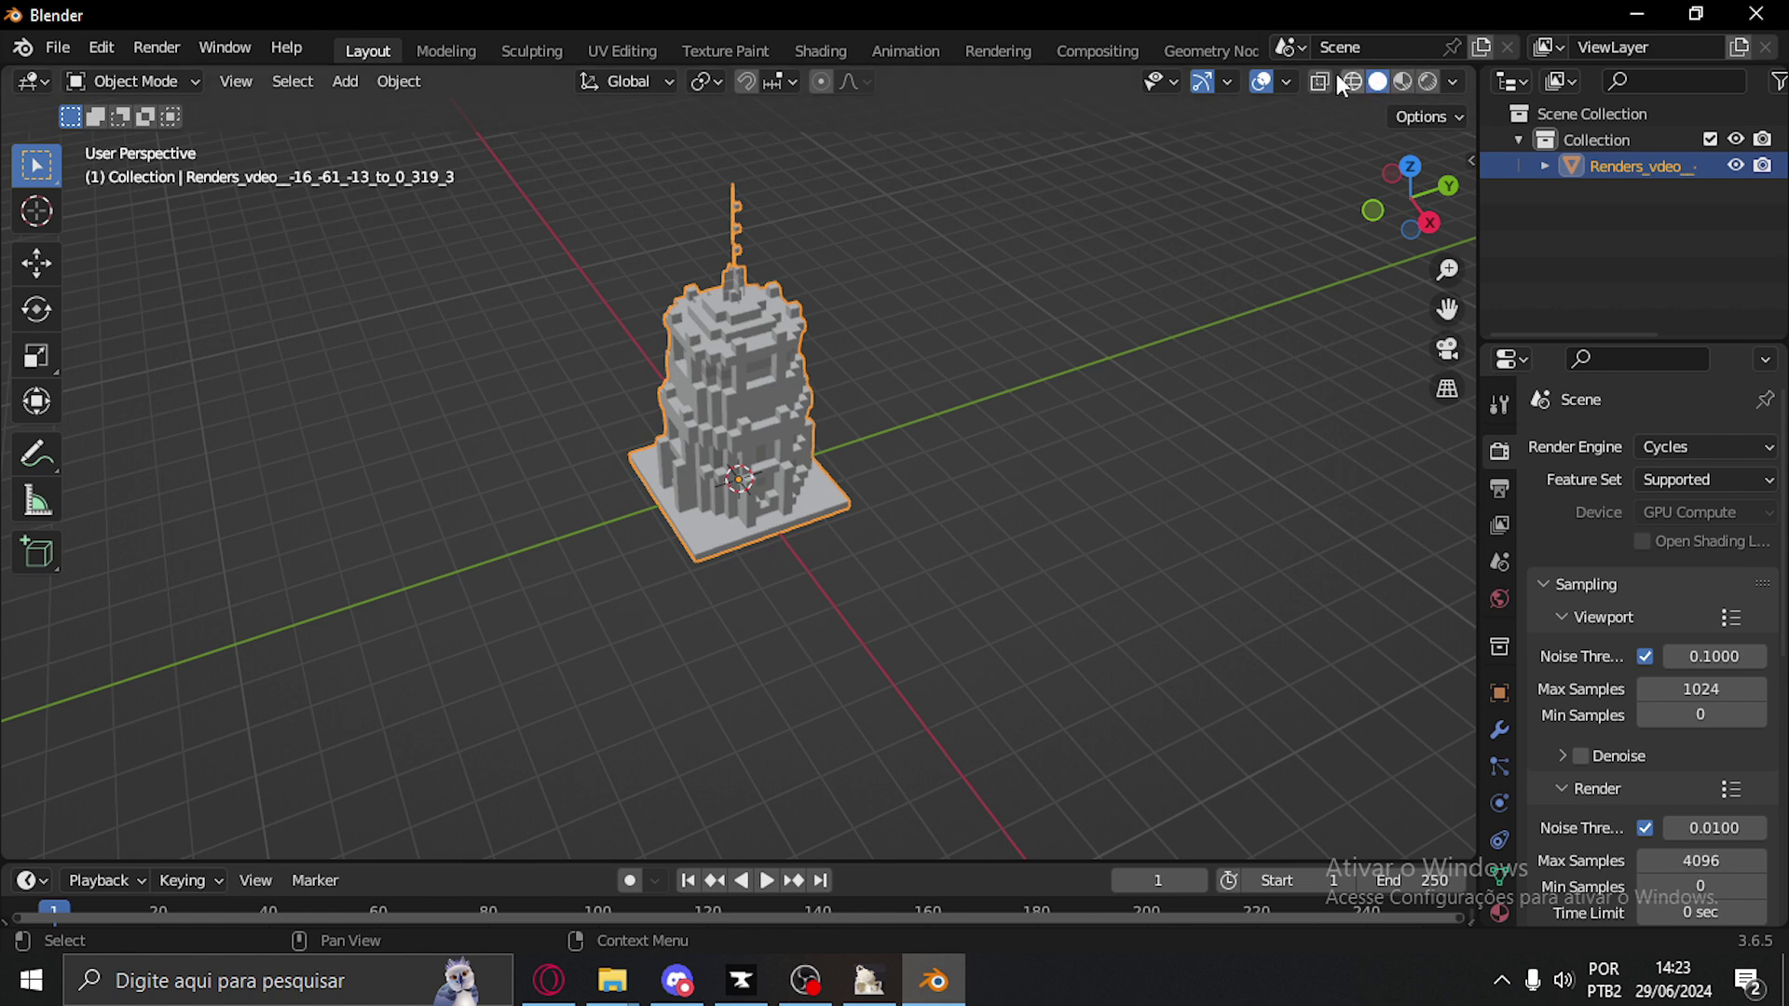
Preview the tower's textures with Material Preview shading and inspect it from another angle
{"action": "left_click", "coordinate": [1404, 82]}
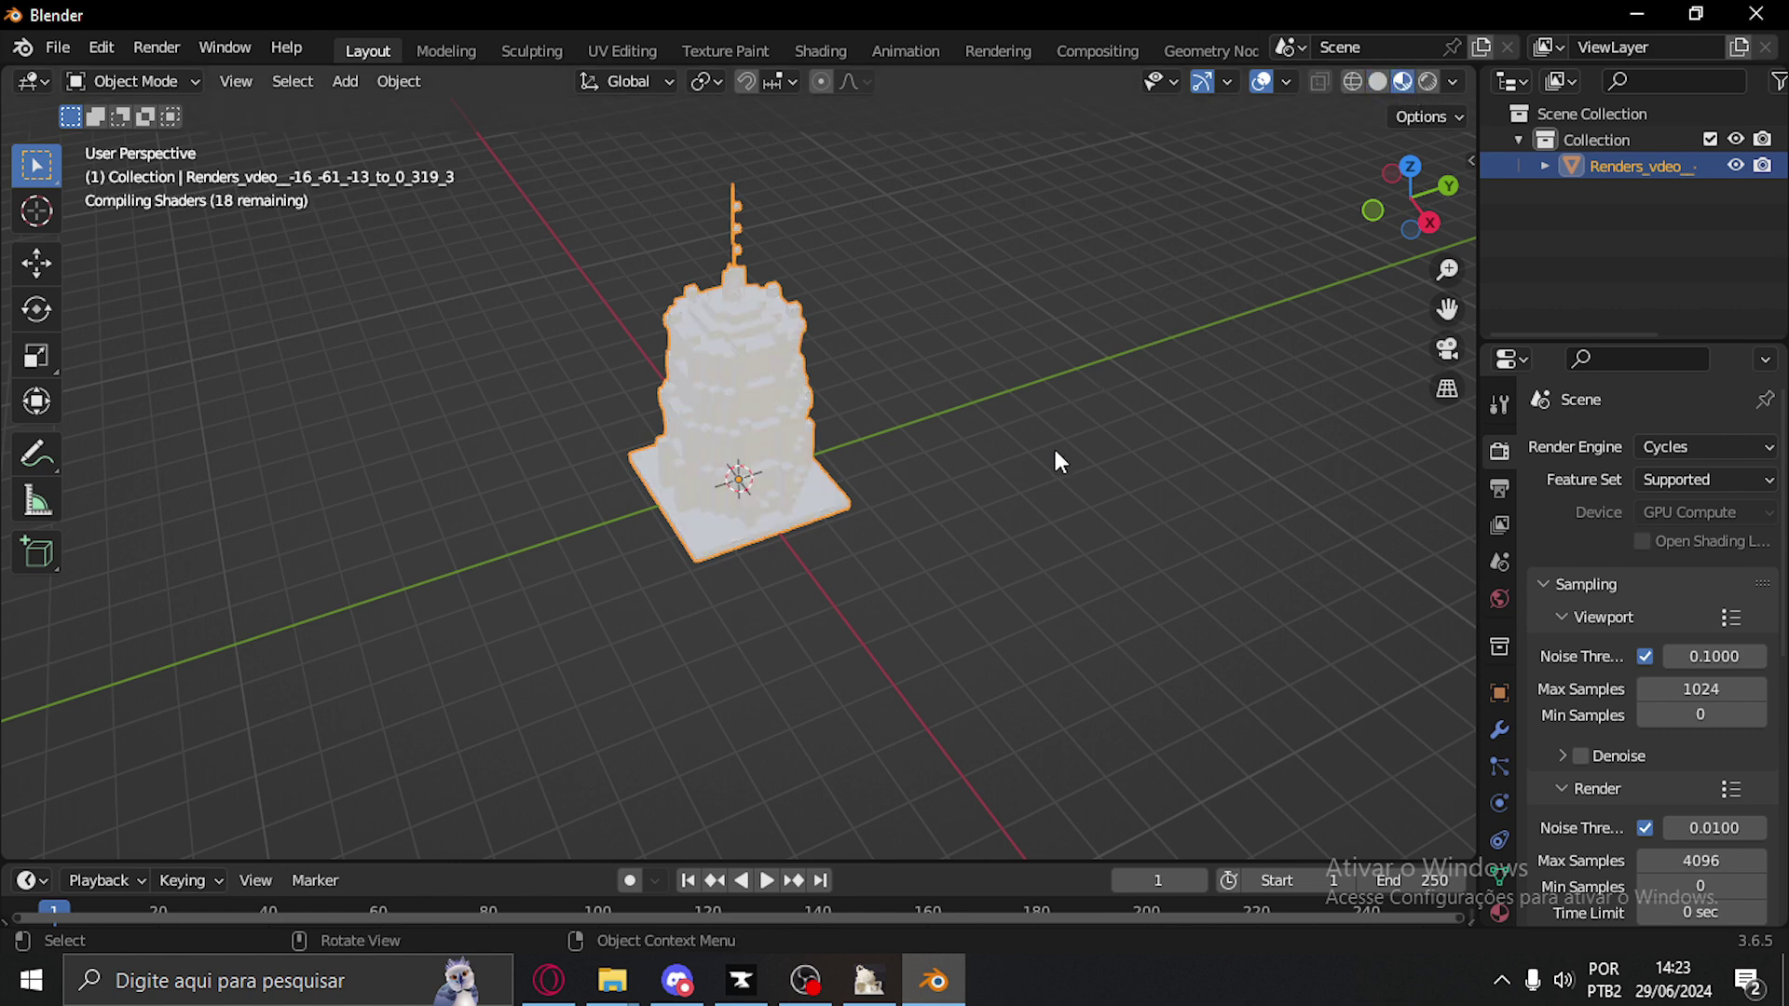
{"action": "middle_click_drag", "start_coordinate": [1054, 459], "coordinate": [823, 432]}
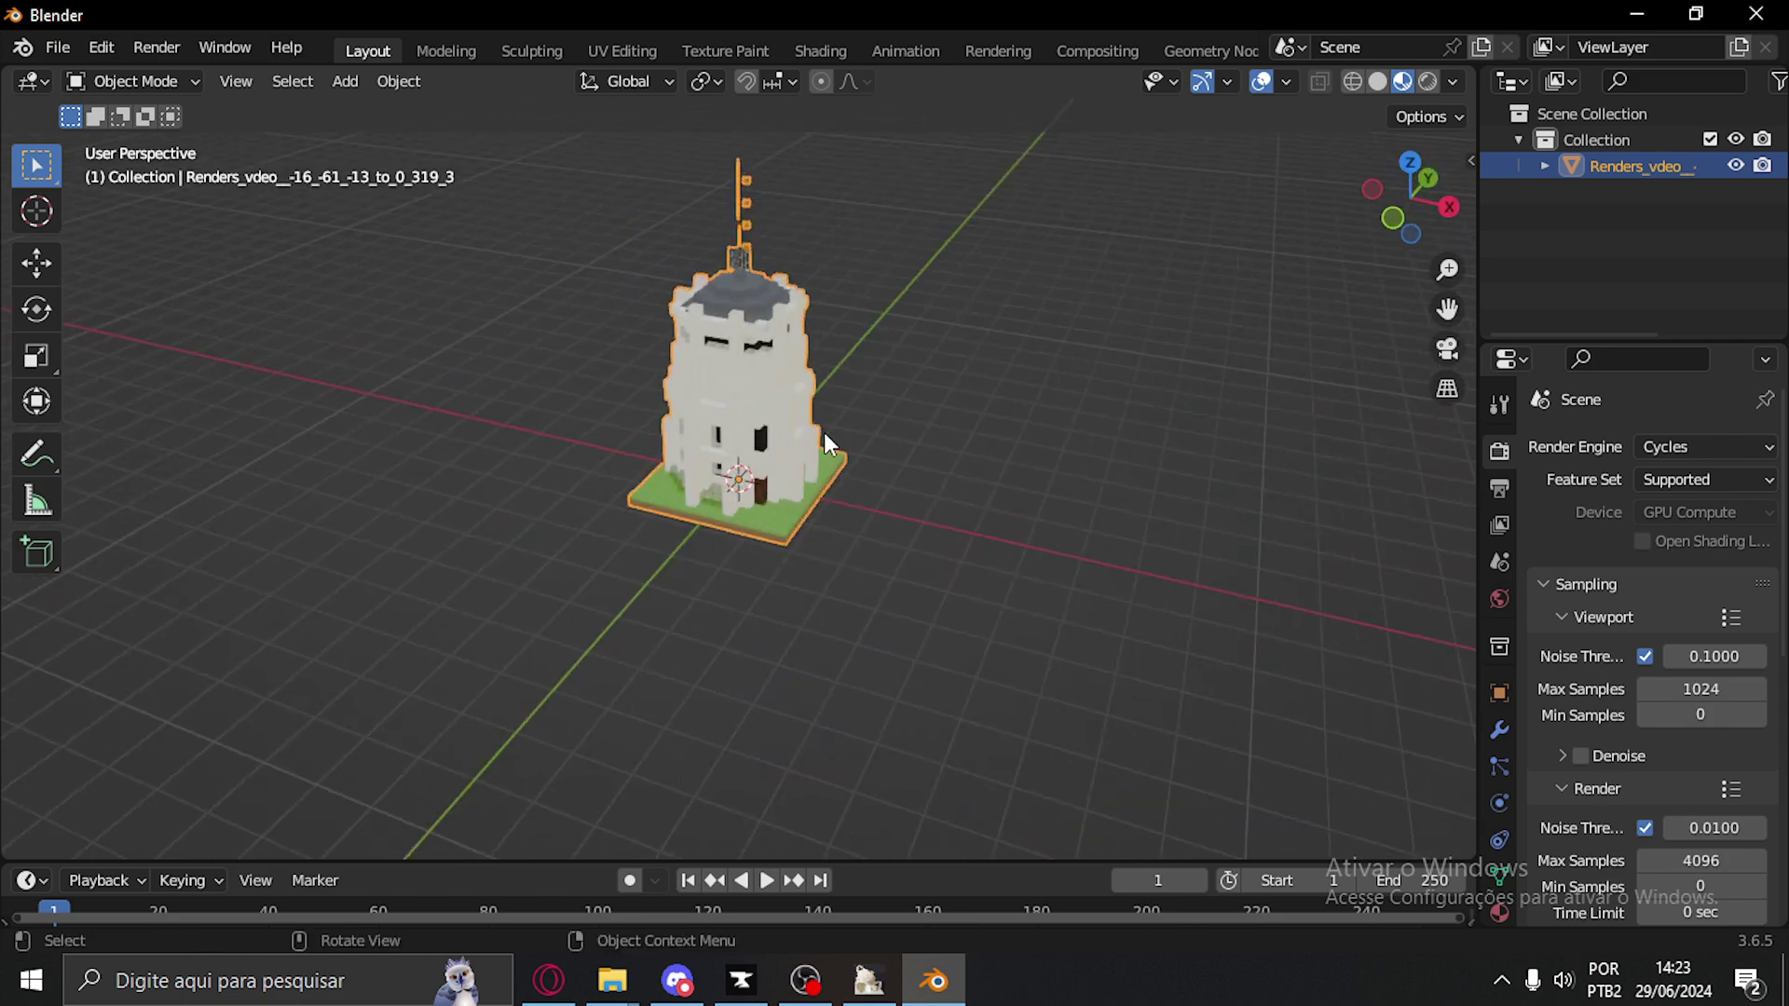
{"action": "scroll", "coordinate": [824, 432], "scroll_direction": "up", "scroll_amount": 4}
{"action": "scroll", "coordinate": [903, 422], "scroll_direction": "down", "scroll_amount": 4}
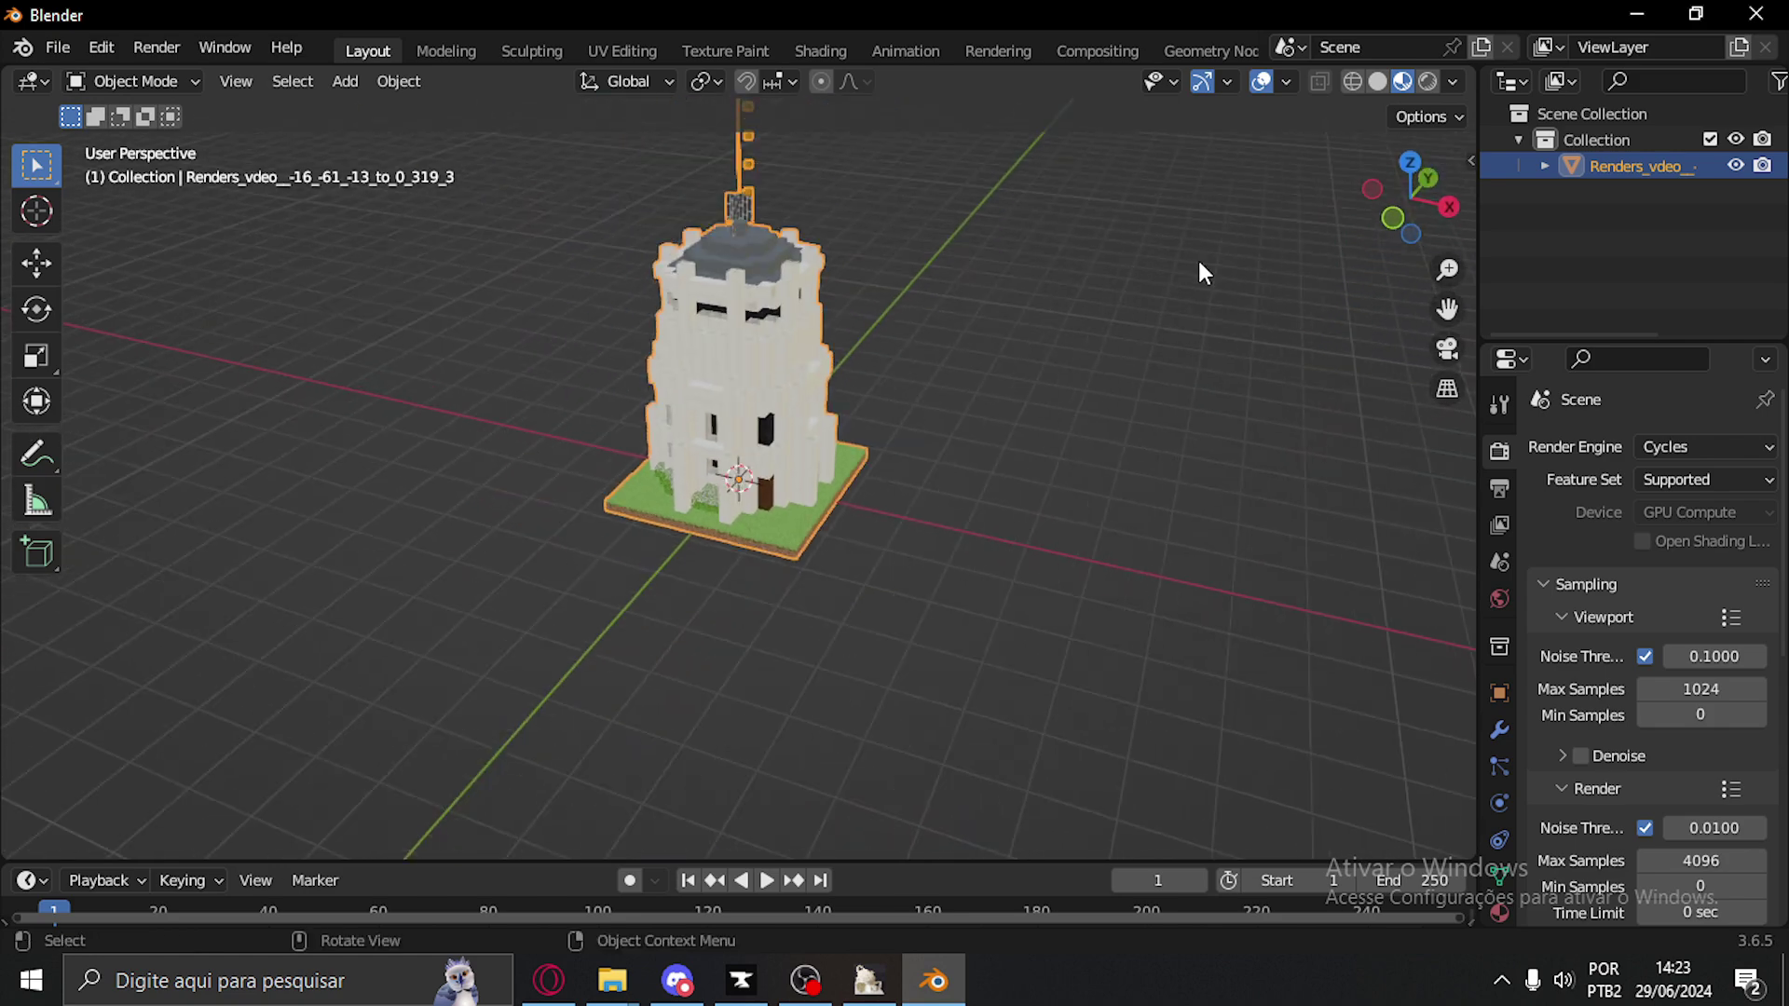
Set the viewport to Rendered shading and check the tower's lighting
{"action": "left_click", "coordinate": [1427, 82]}
{"action": "middle_click_drag", "start_coordinate": [901, 486], "coordinate": [513, 299]}
{"action": "scroll", "coordinate": [907, 407], "scroll_direction": "up", "scroll_amount": 2}
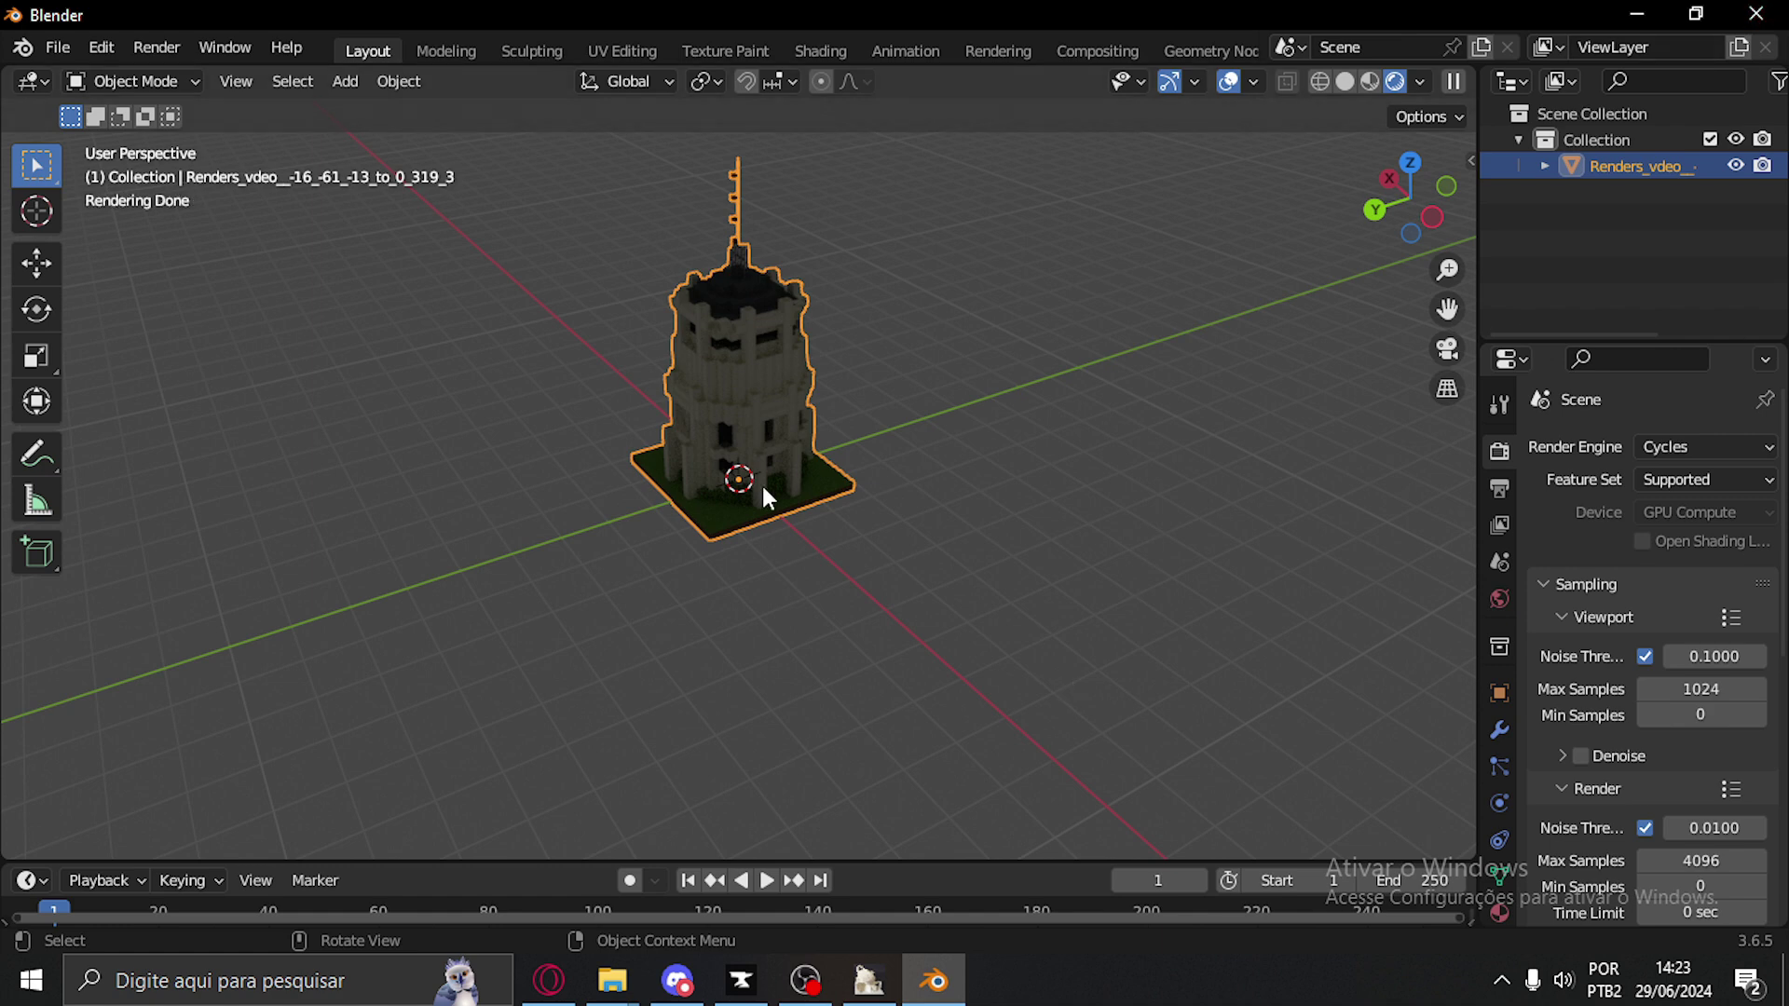
{"action": "scroll", "coordinate": [816, 425], "scroll_direction": "down", "scroll_amount": 2}
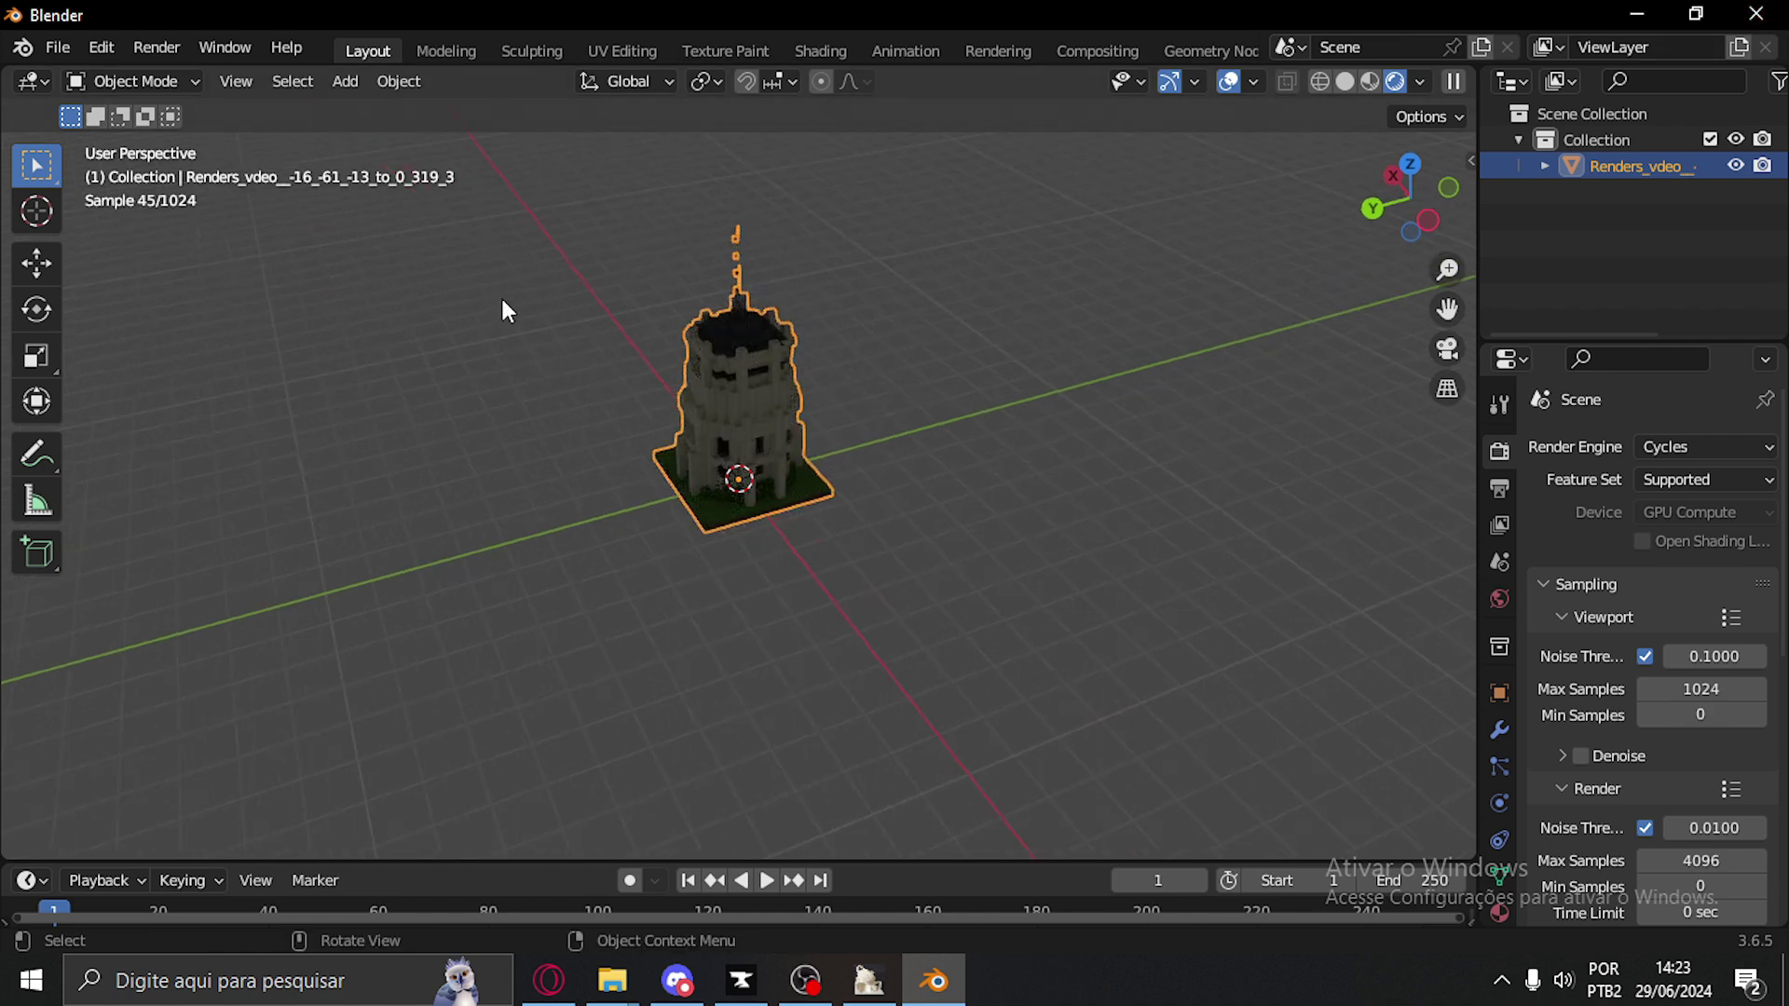
Add a Sun light to the scene
{"action": "left_click", "coordinate": [344, 85]}
{"action": "left_click", "coordinate": [366, 93]}
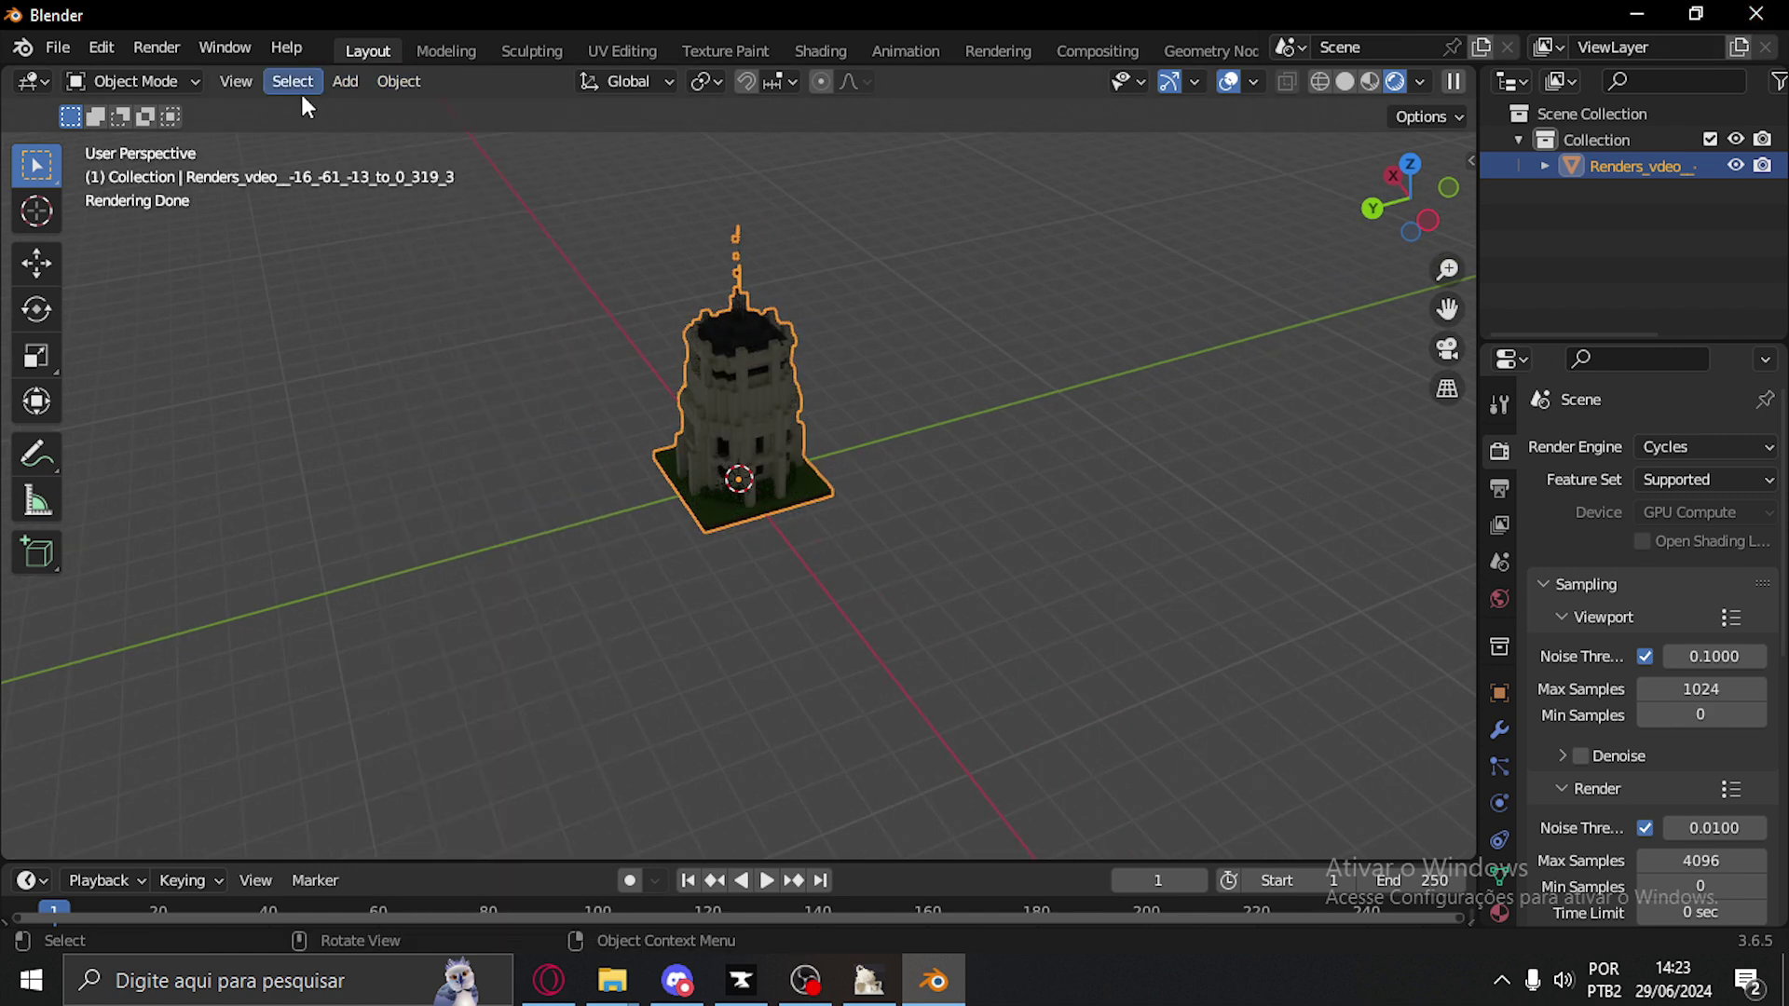
{"action": "left_click", "coordinate": [351, 86]}
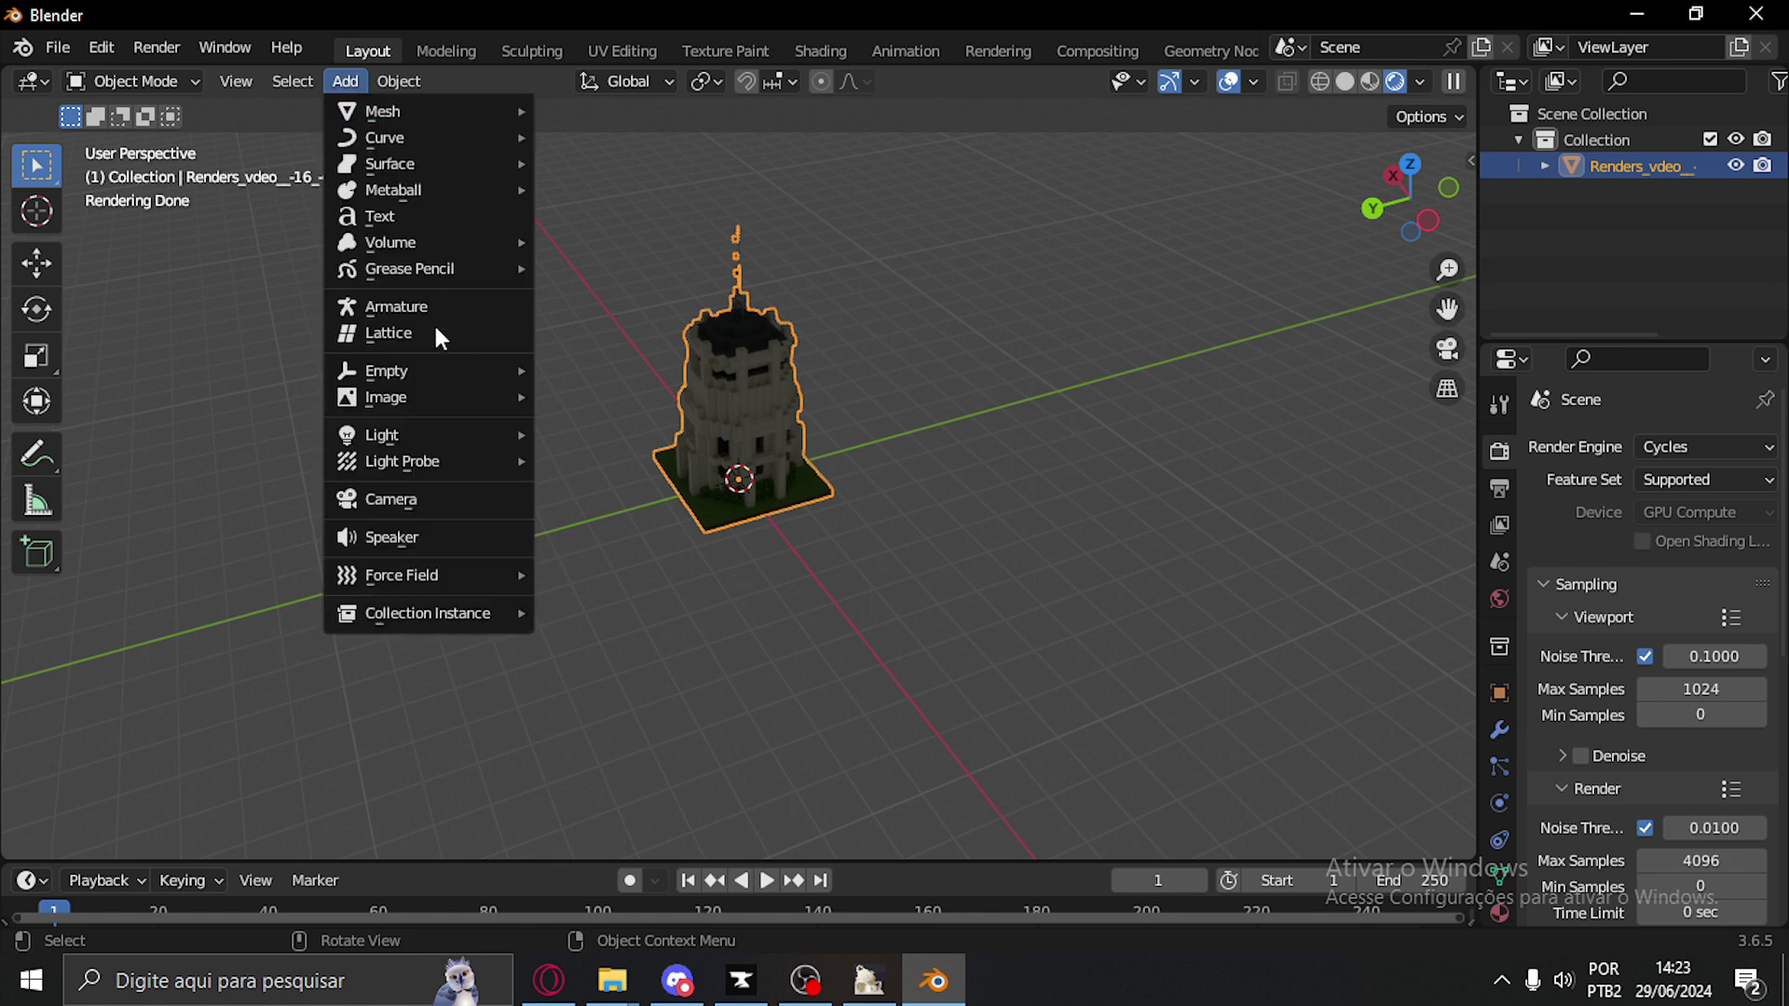
{"action": "mouse_move", "coordinate": [440, 435]}
{"action": "left_click", "coordinate": [633, 463]}
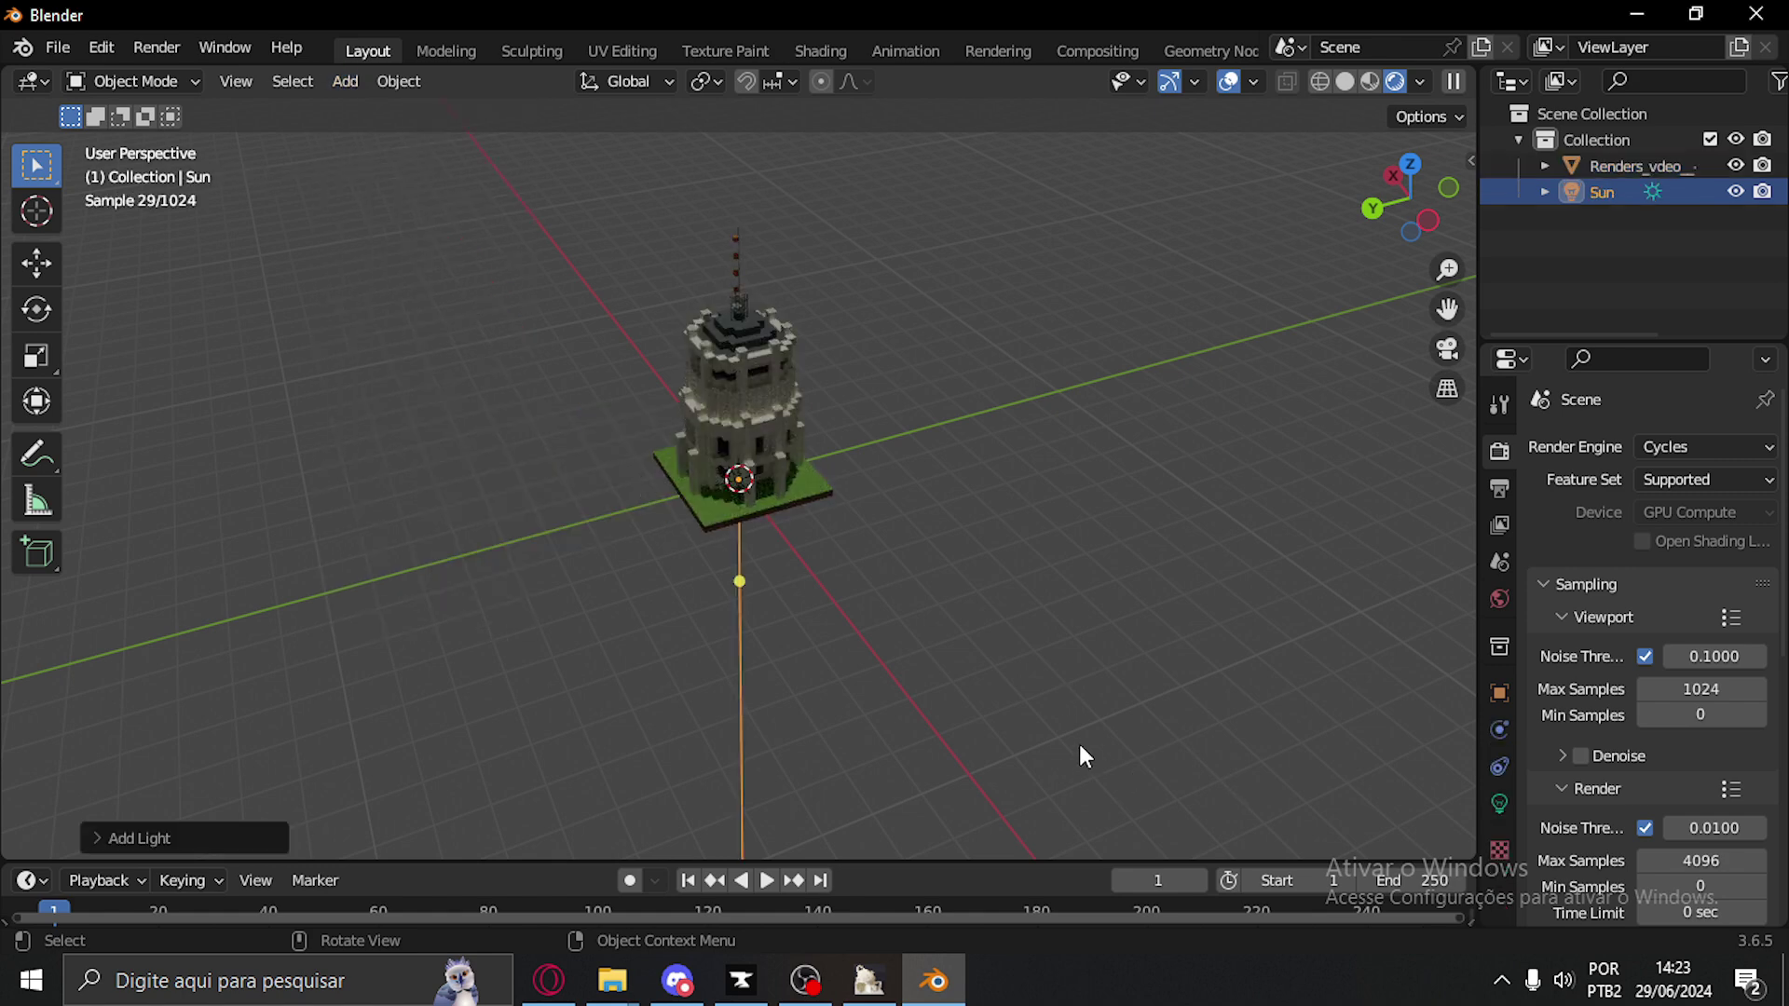
Raise the sun light along the Z axis to well above the top of the tower
{"action": "middle_click_drag", "start_coordinate": [1081, 755], "coordinate": [990, 690]}
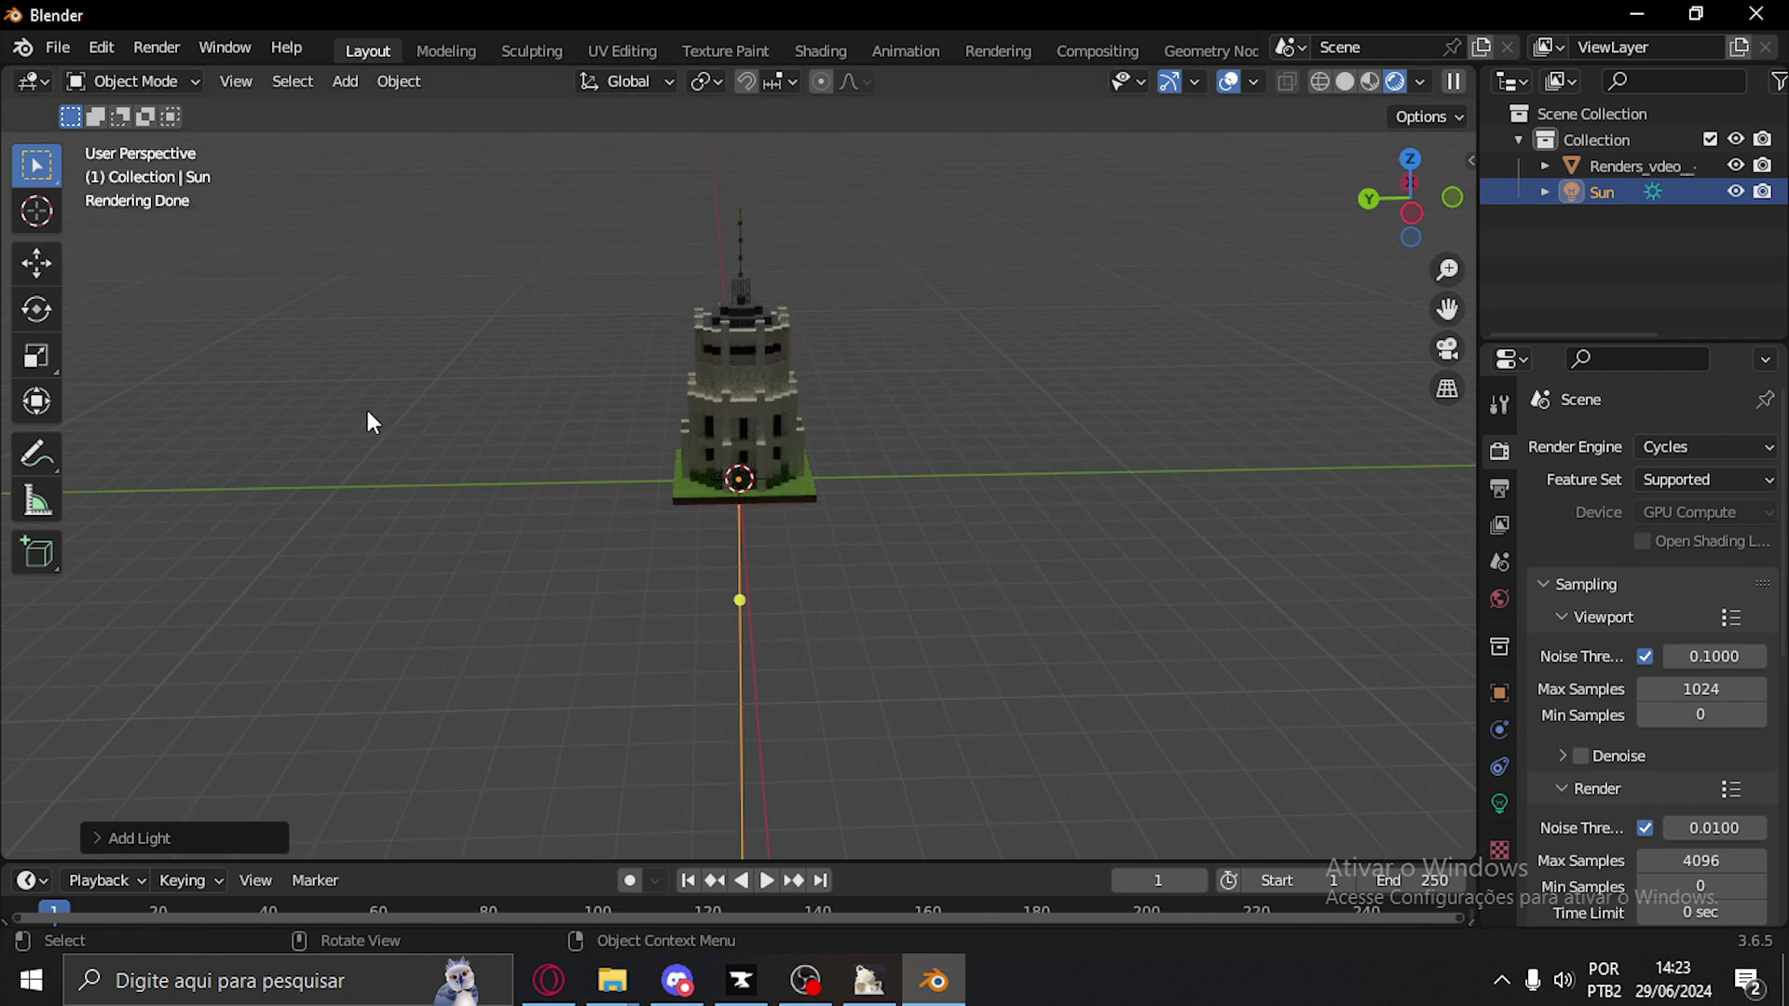
{"action": "left_click", "coordinate": [37, 264]}
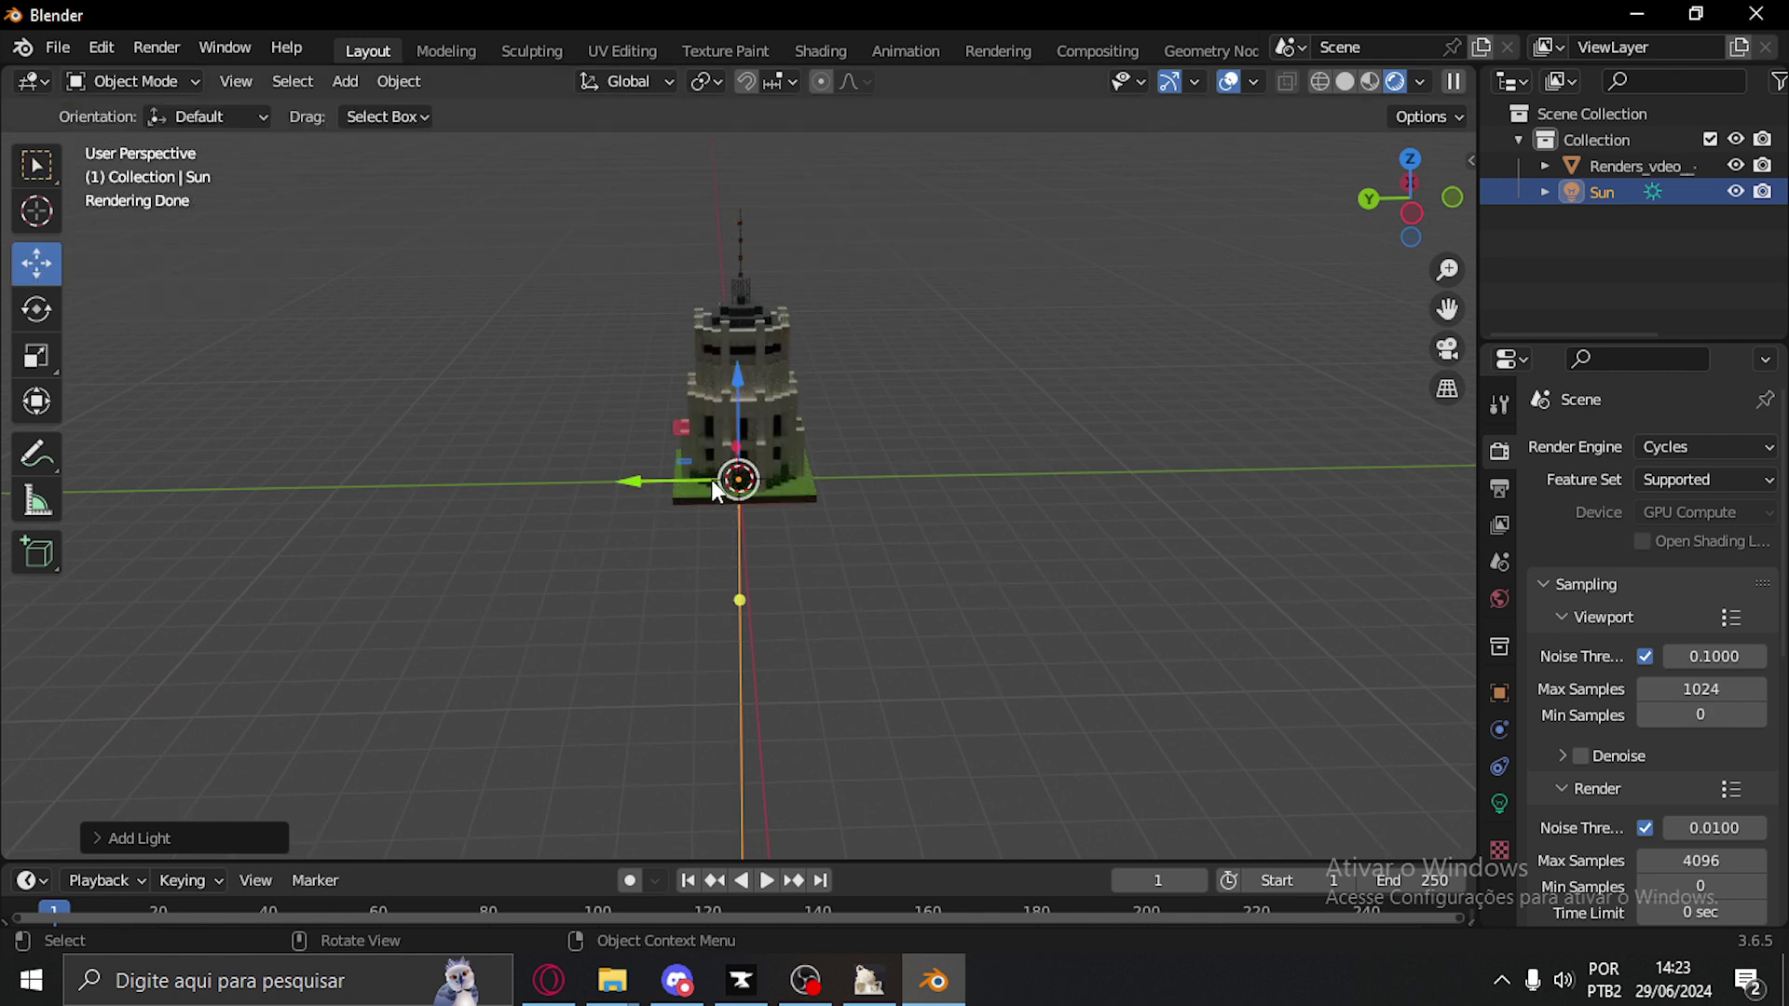
{"action": "left_click_drag", "start_coordinate": [741, 438], "coordinate": [738, 135]}
{"action": "middle_click_drag", "start_coordinate": [1026, 484], "coordinate": [614, 715]}
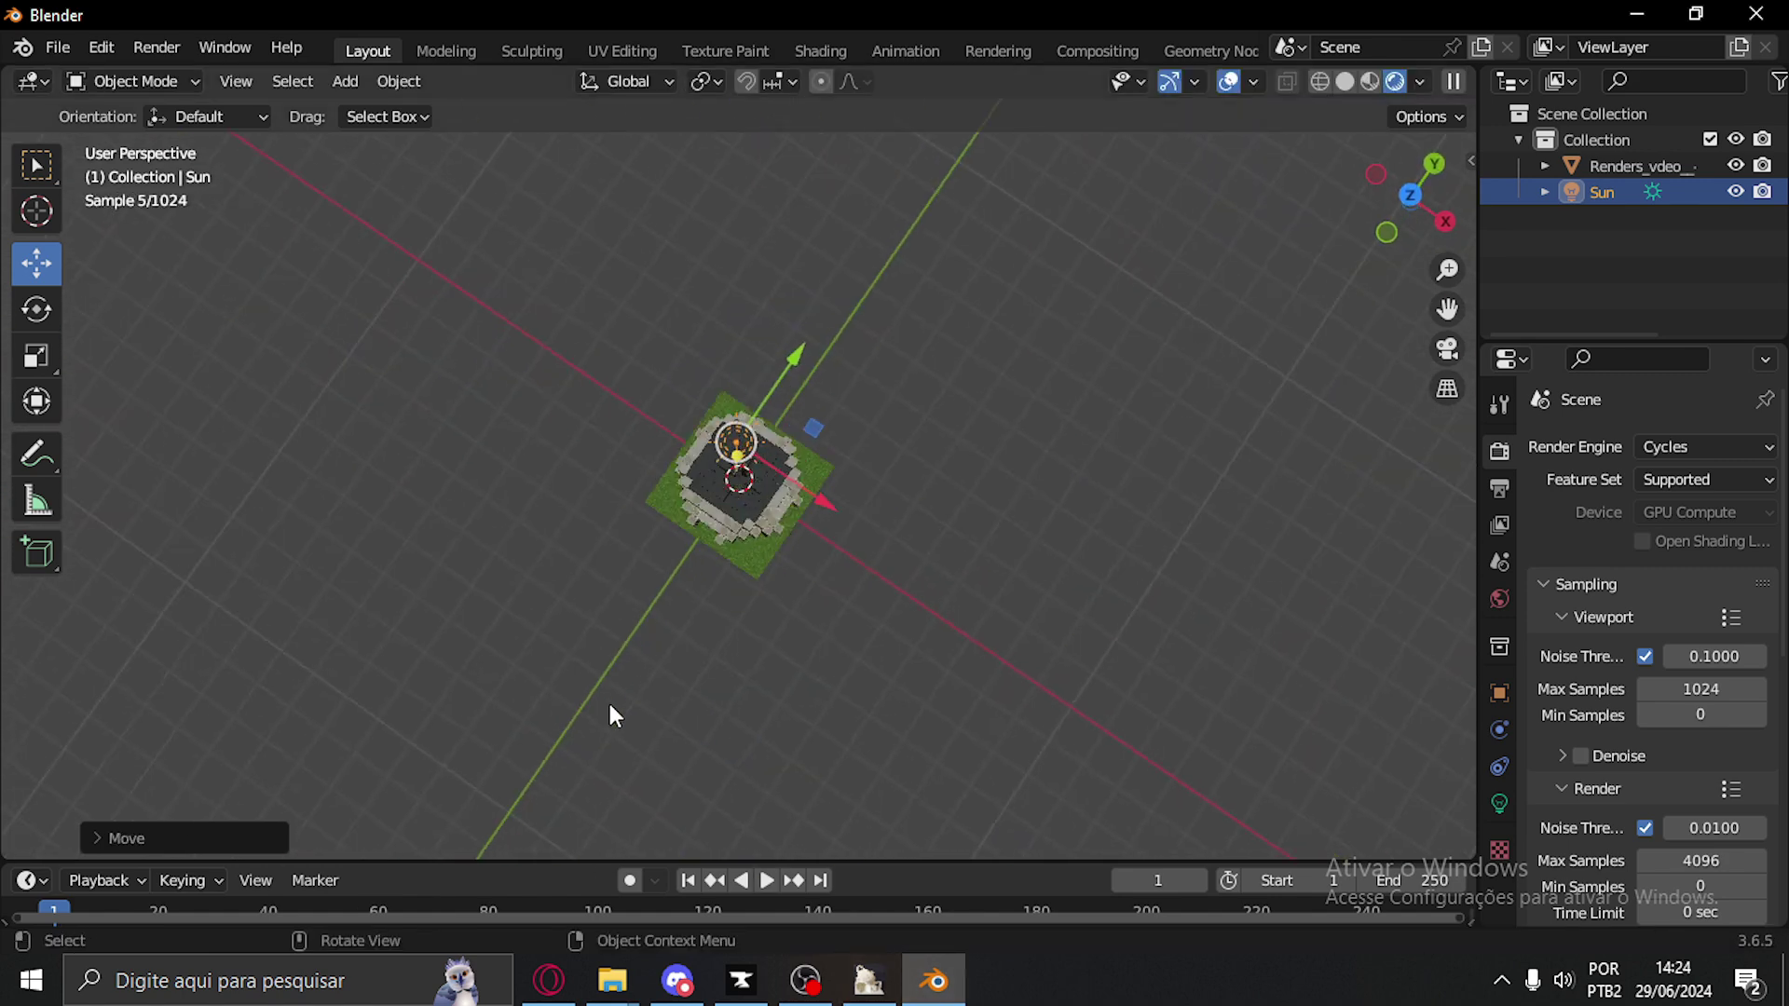
{"action": "middle_click_drag", "start_coordinate": [1231, 685], "coordinate": [1123, 576]}
{"action": "middle_click_drag", "start_coordinate": [973, 605], "coordinate": [829, 428]}
{"action": "left_click_drag", "start_coordinate": [742, 216], "coordinate": [739, 149]}
Move the sun light along the Y axis so it stands well away from the tower
{"action": "middle_click_drag", "start_coordinate": [736, 149], "coordinate": [710, 391]}
{"action": "left_click_drag", "start_coordinate": [700, 297], "coordinate": [680, 626]}
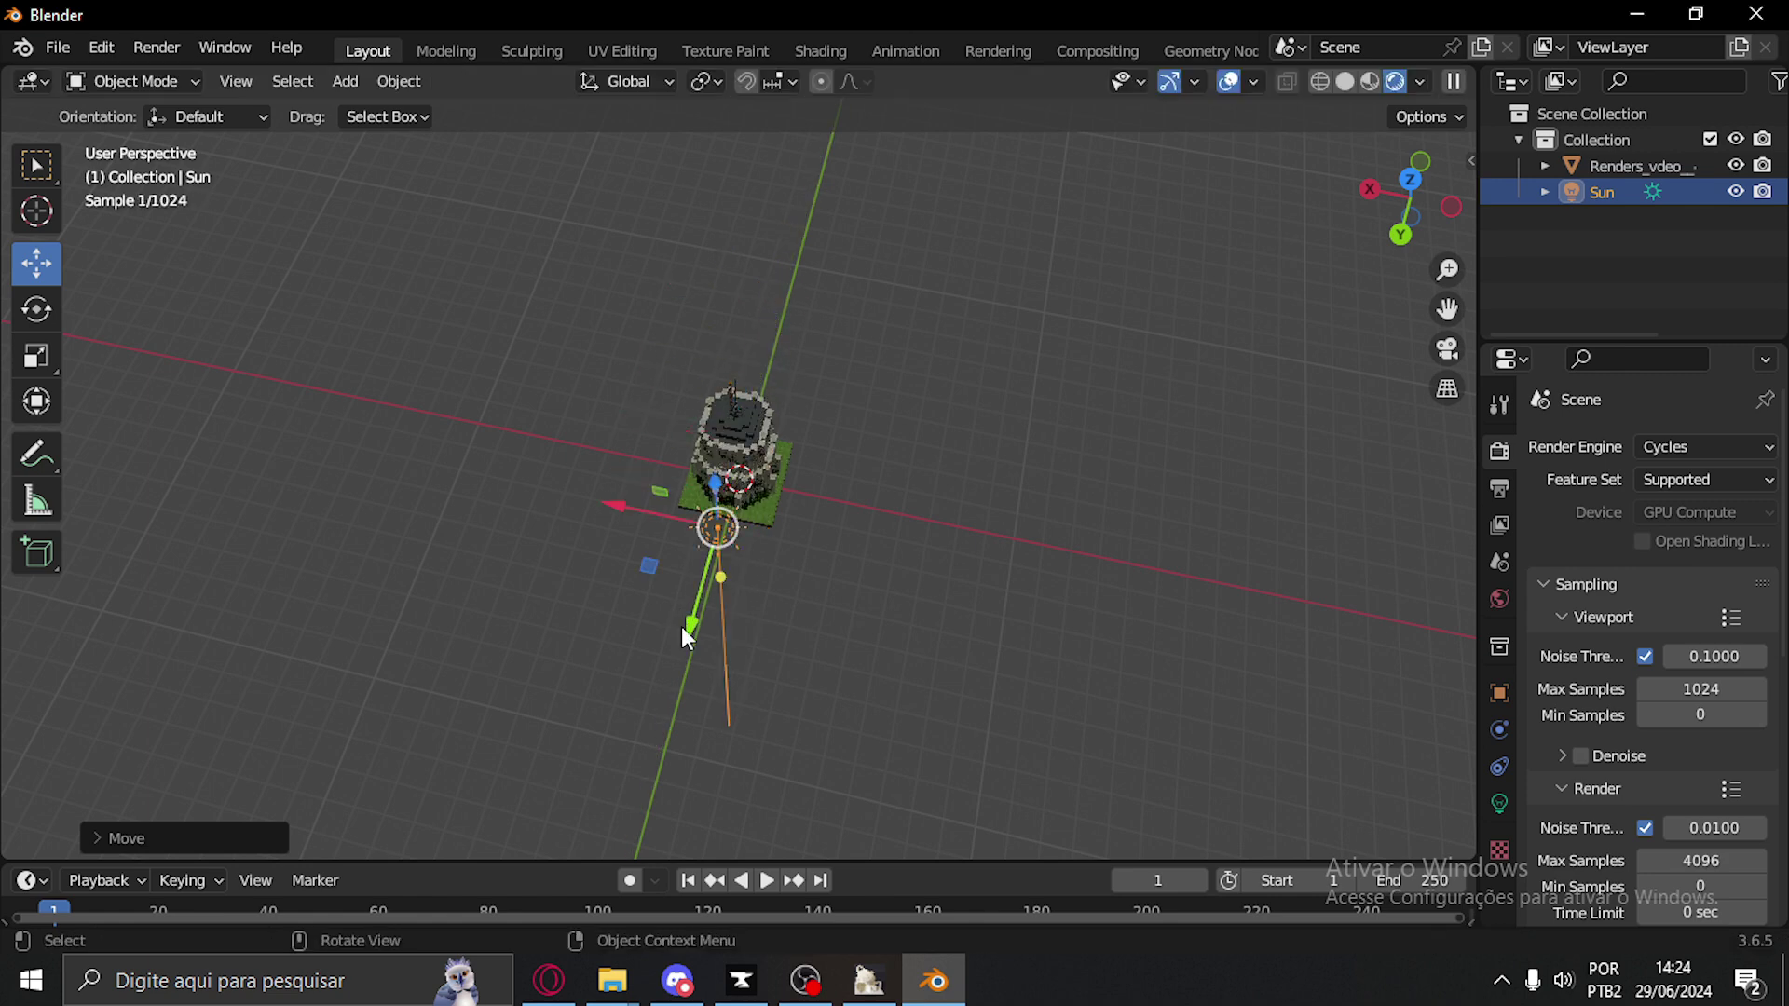
{"action": "middle_click_drag", "start_coordinate": [680, 627], "coordinate": [998, 531]}
{"action": "scroll", "coordinate": [859, 447], "scroll_direction": "up", "scroll_amount": 5}
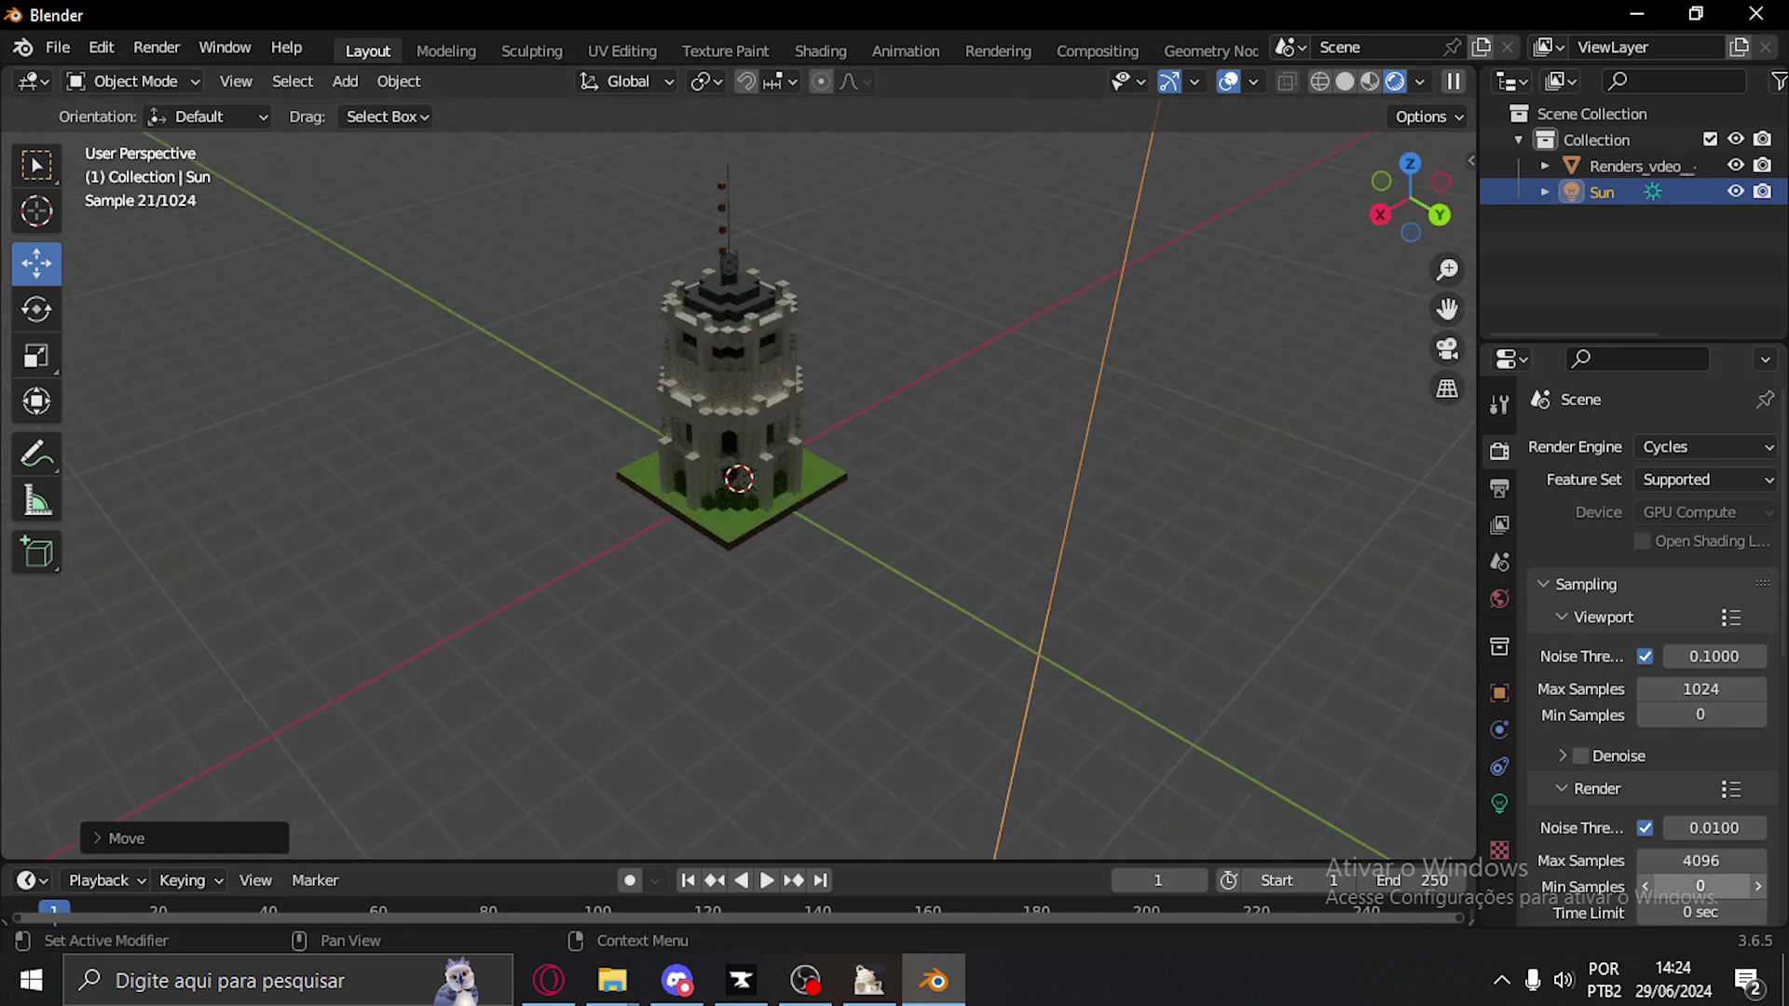
Increase the sun light's strength to 2.970, checking the lighting on the tower
{"action": "left_click", "coordinate": [1499, 803]}
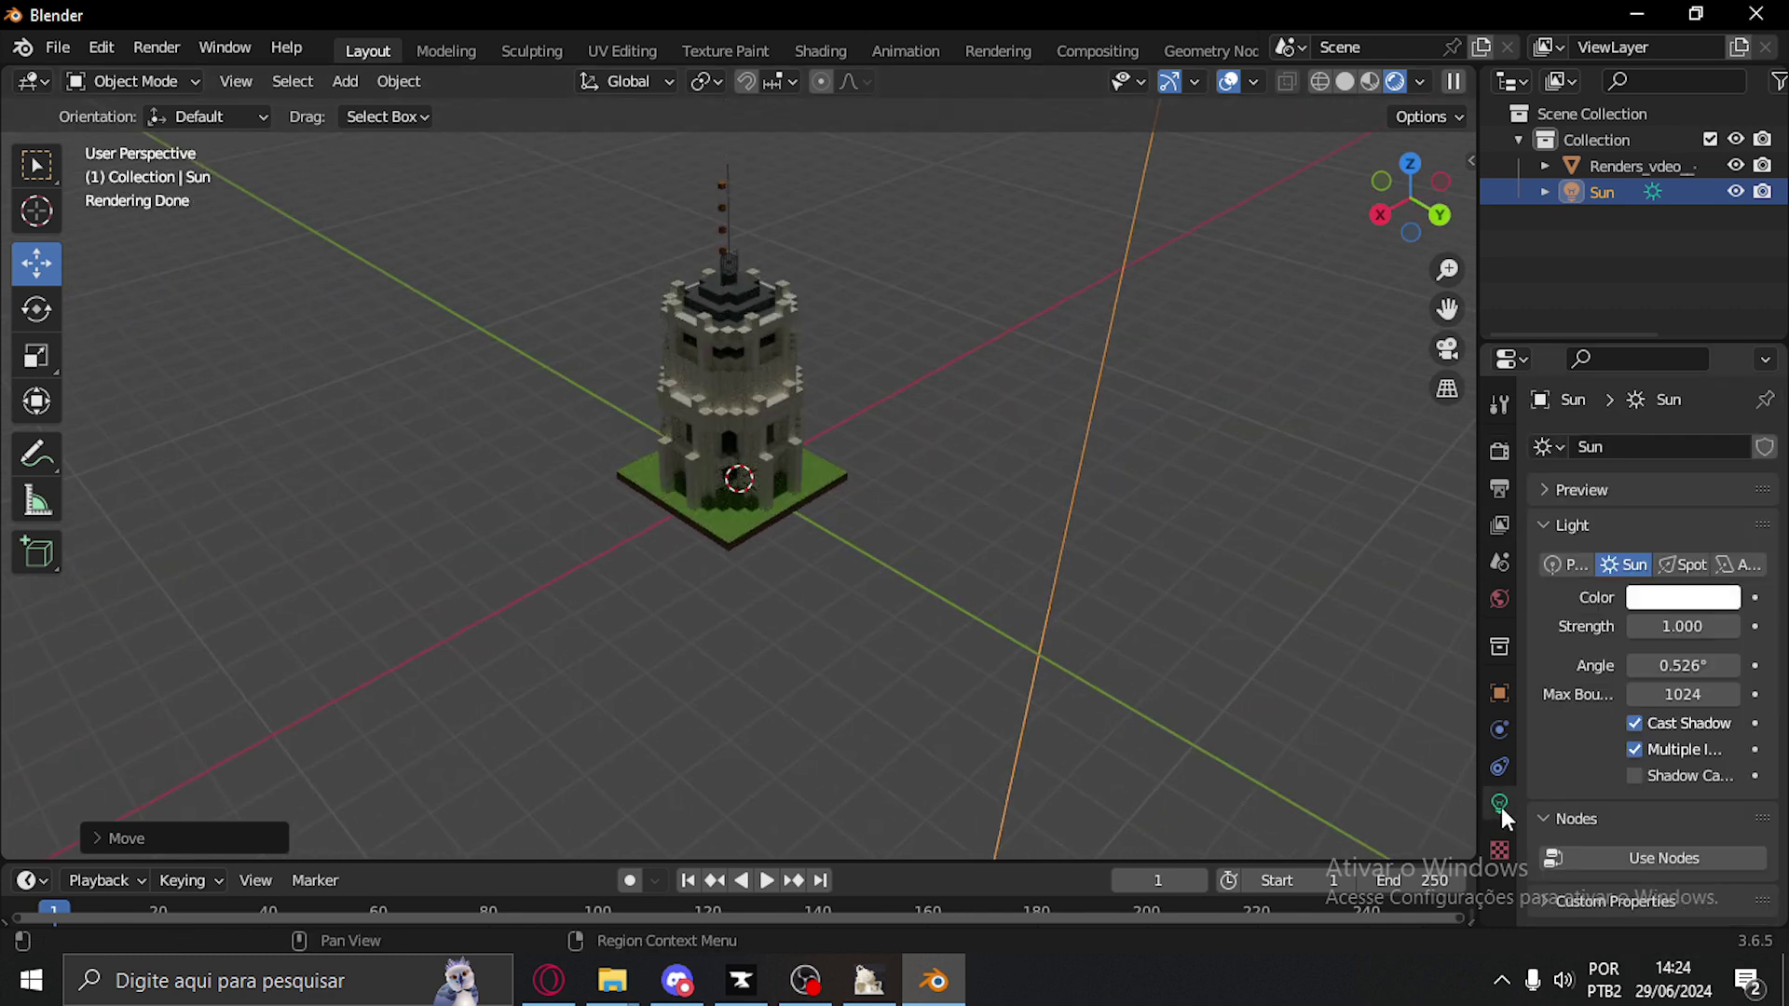
{"action": "left_click_drag", "start_coordinate": [1682, 626], "coordinate": [1760, 626]}
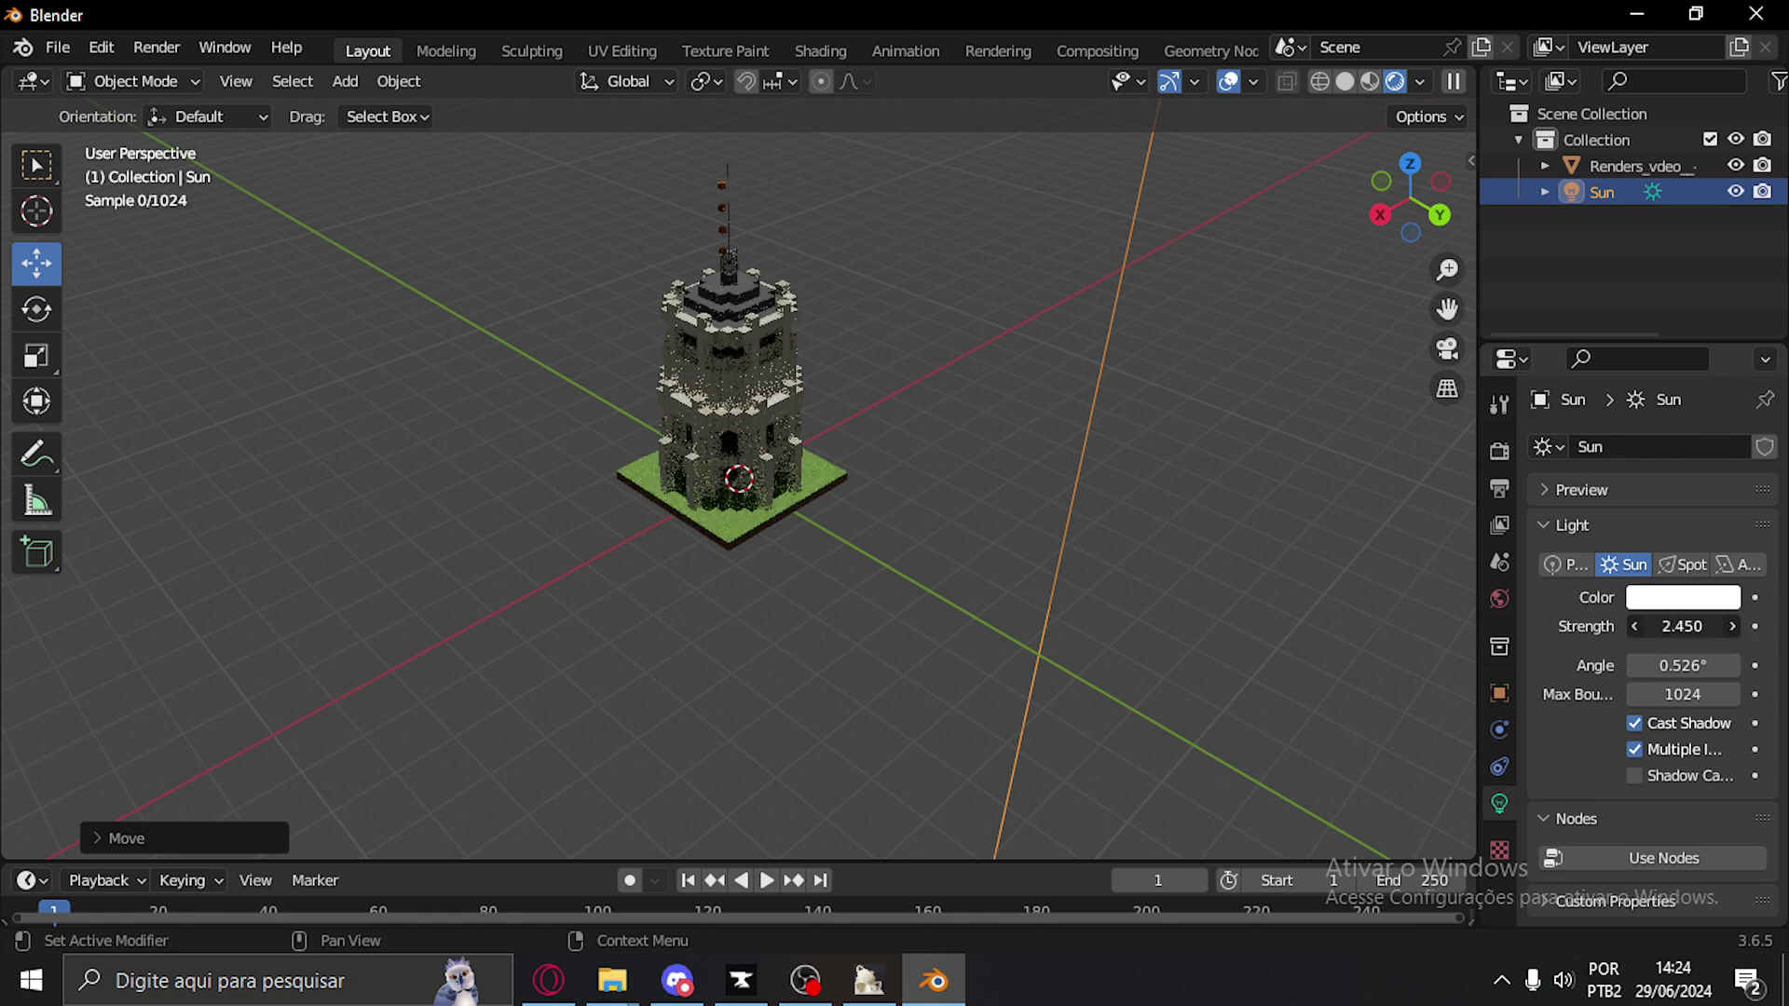
{"action": "middle_click_drag", "start_coordinate": [718, 668], "coordinate": [708, 741]}
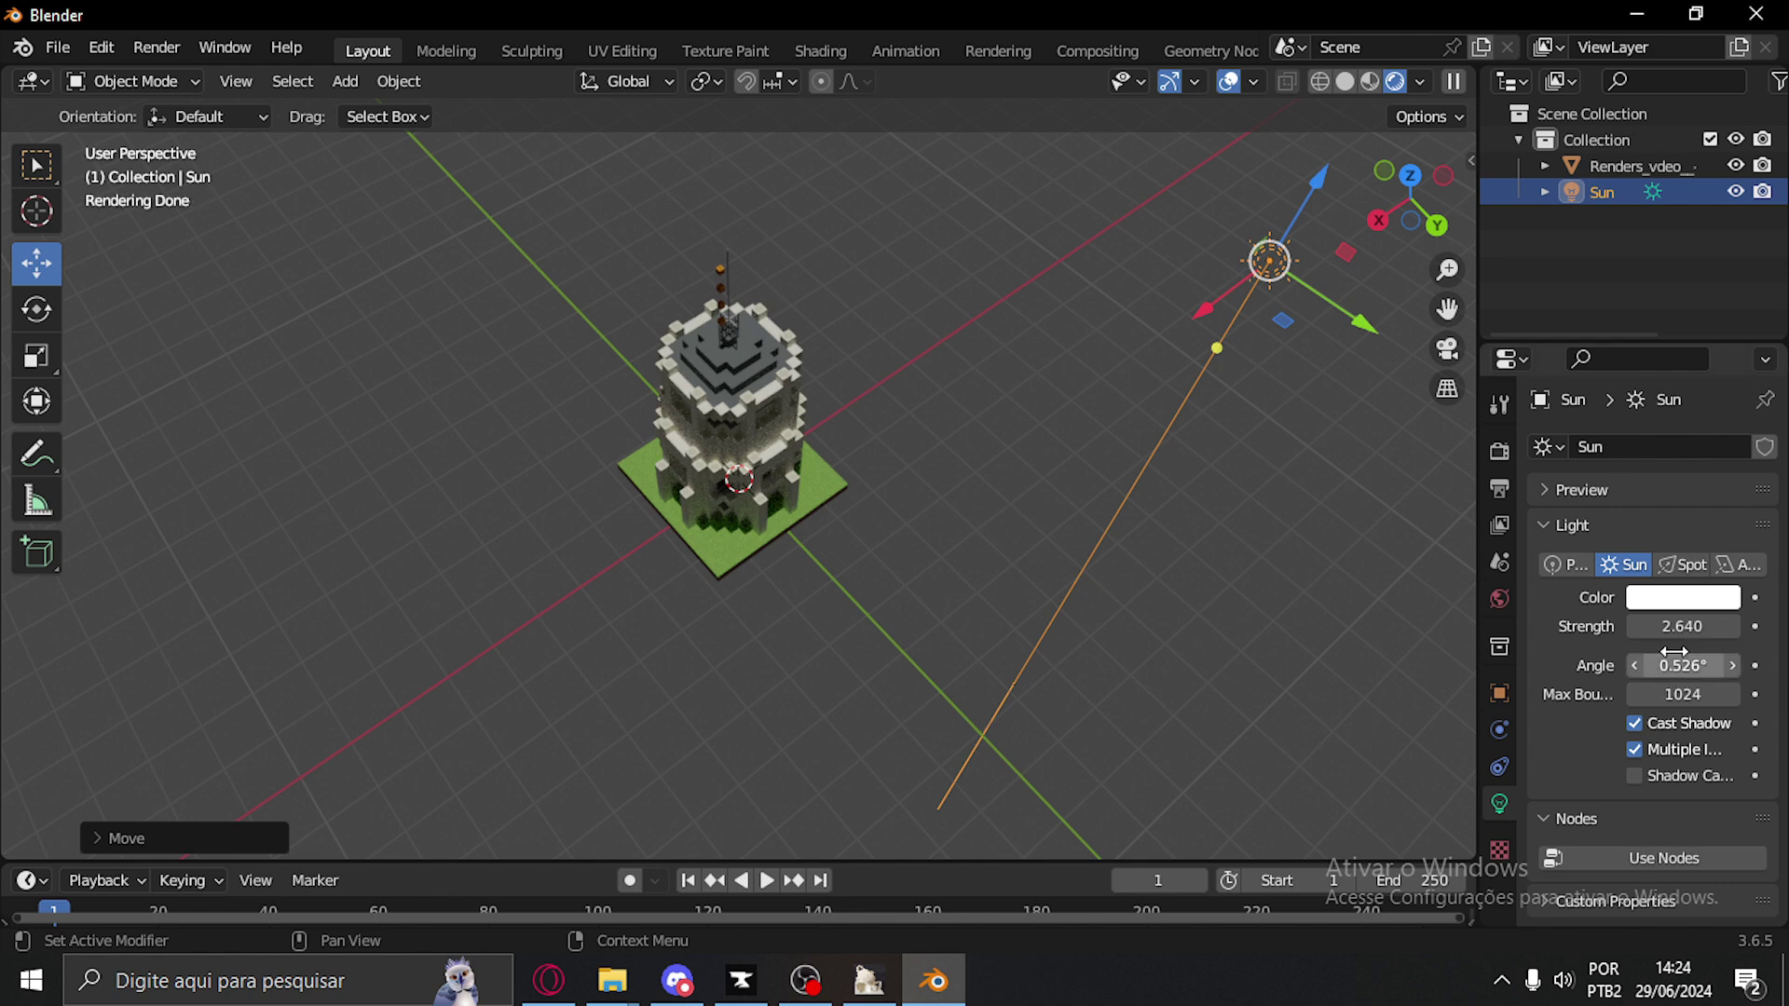
{"action": "middle_click_drag", "start_coordinate": [1094, 680], "coordinate": [926, 567]}
Try a green colour on the sun light, return it to near white and deselect the light
{"action": "left_click", "coordinate": [1679, 601]}
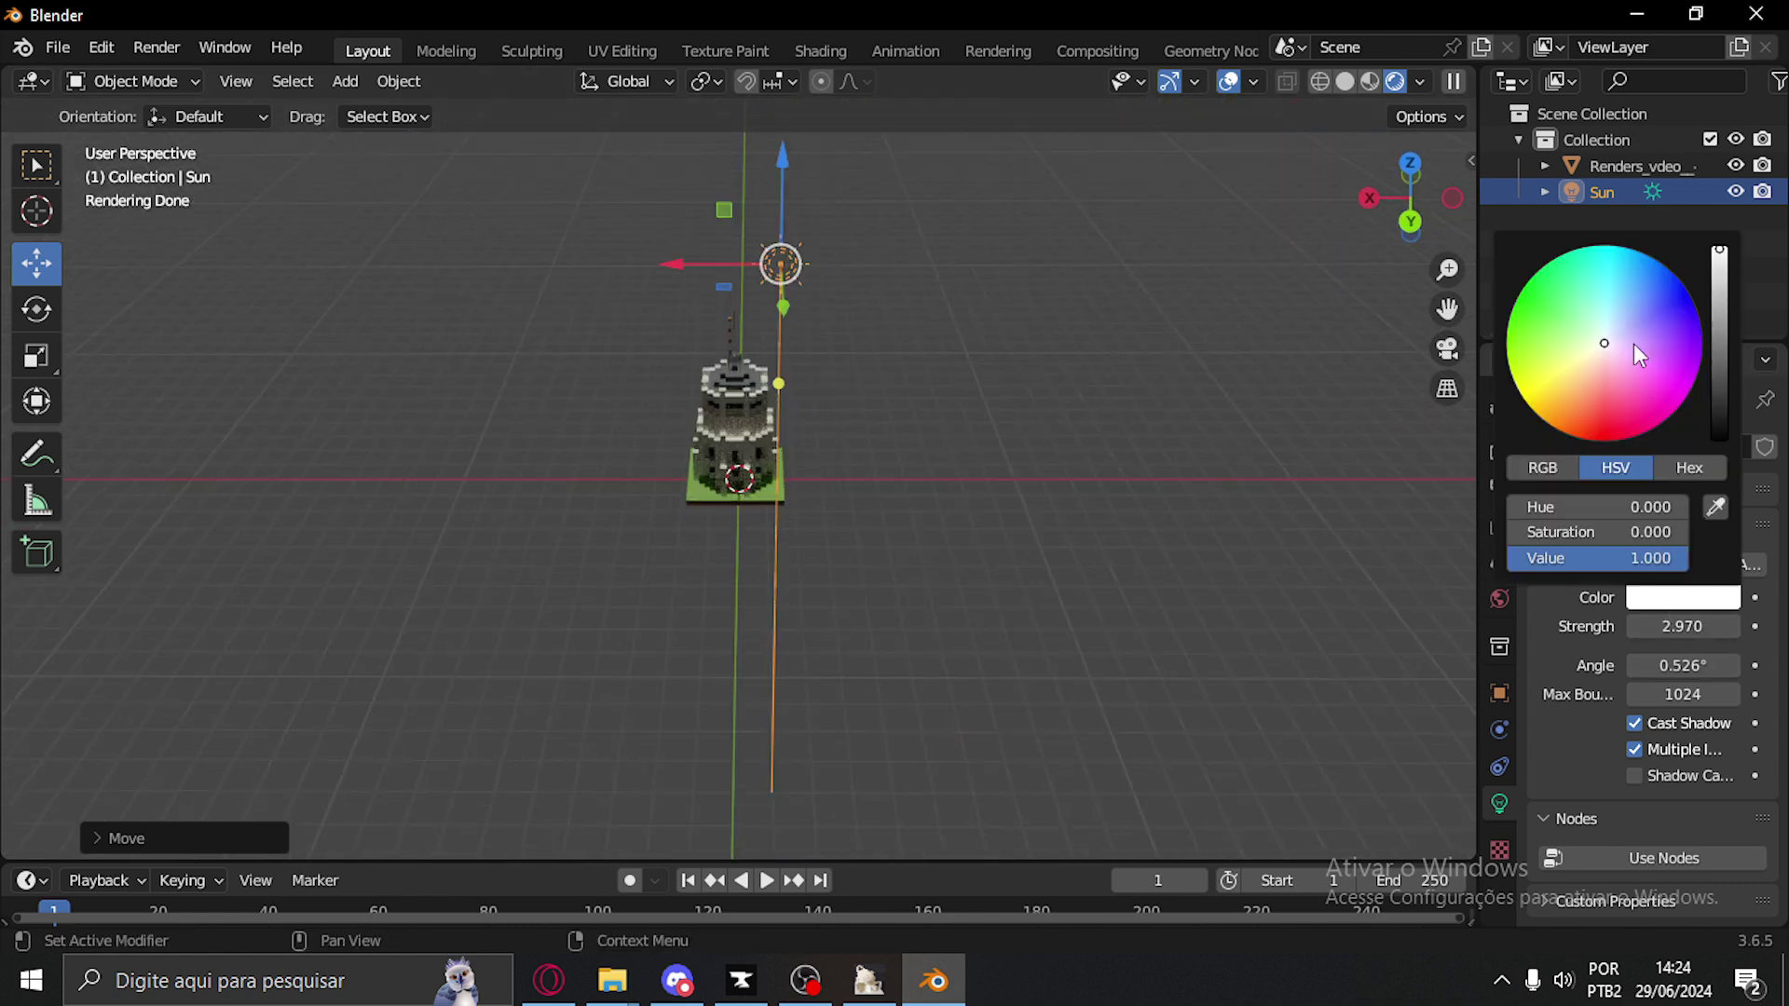
{"action": "mouse_move", "coordinate": [1634, 343]}
{"action": "left_mouse_down"}
{"action": "mouse_move", "coordinate": [1637, 391]}
{"action": "mouse_move", "coordinate": [1531, 276]}
{"action": "left_mouse_up"}
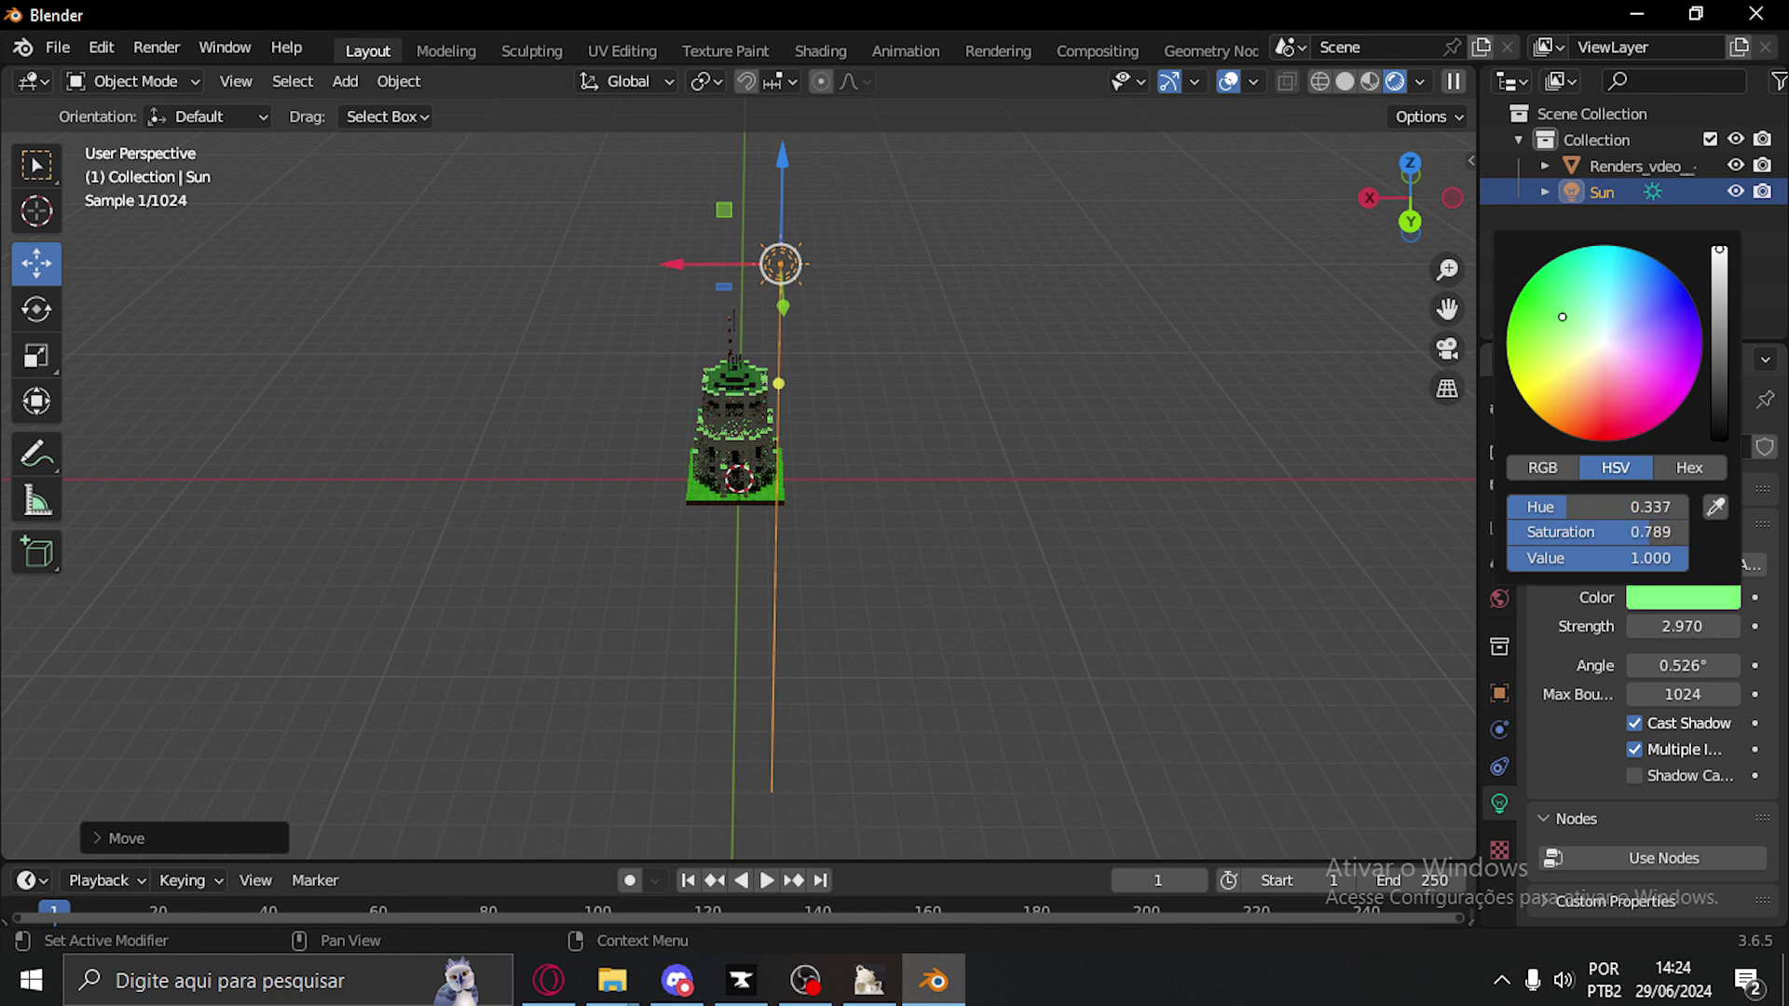
{"action": "left_click", "coordinate": [1609, 347]}
{"action": "left_click", "coordinate": [624, 410]}
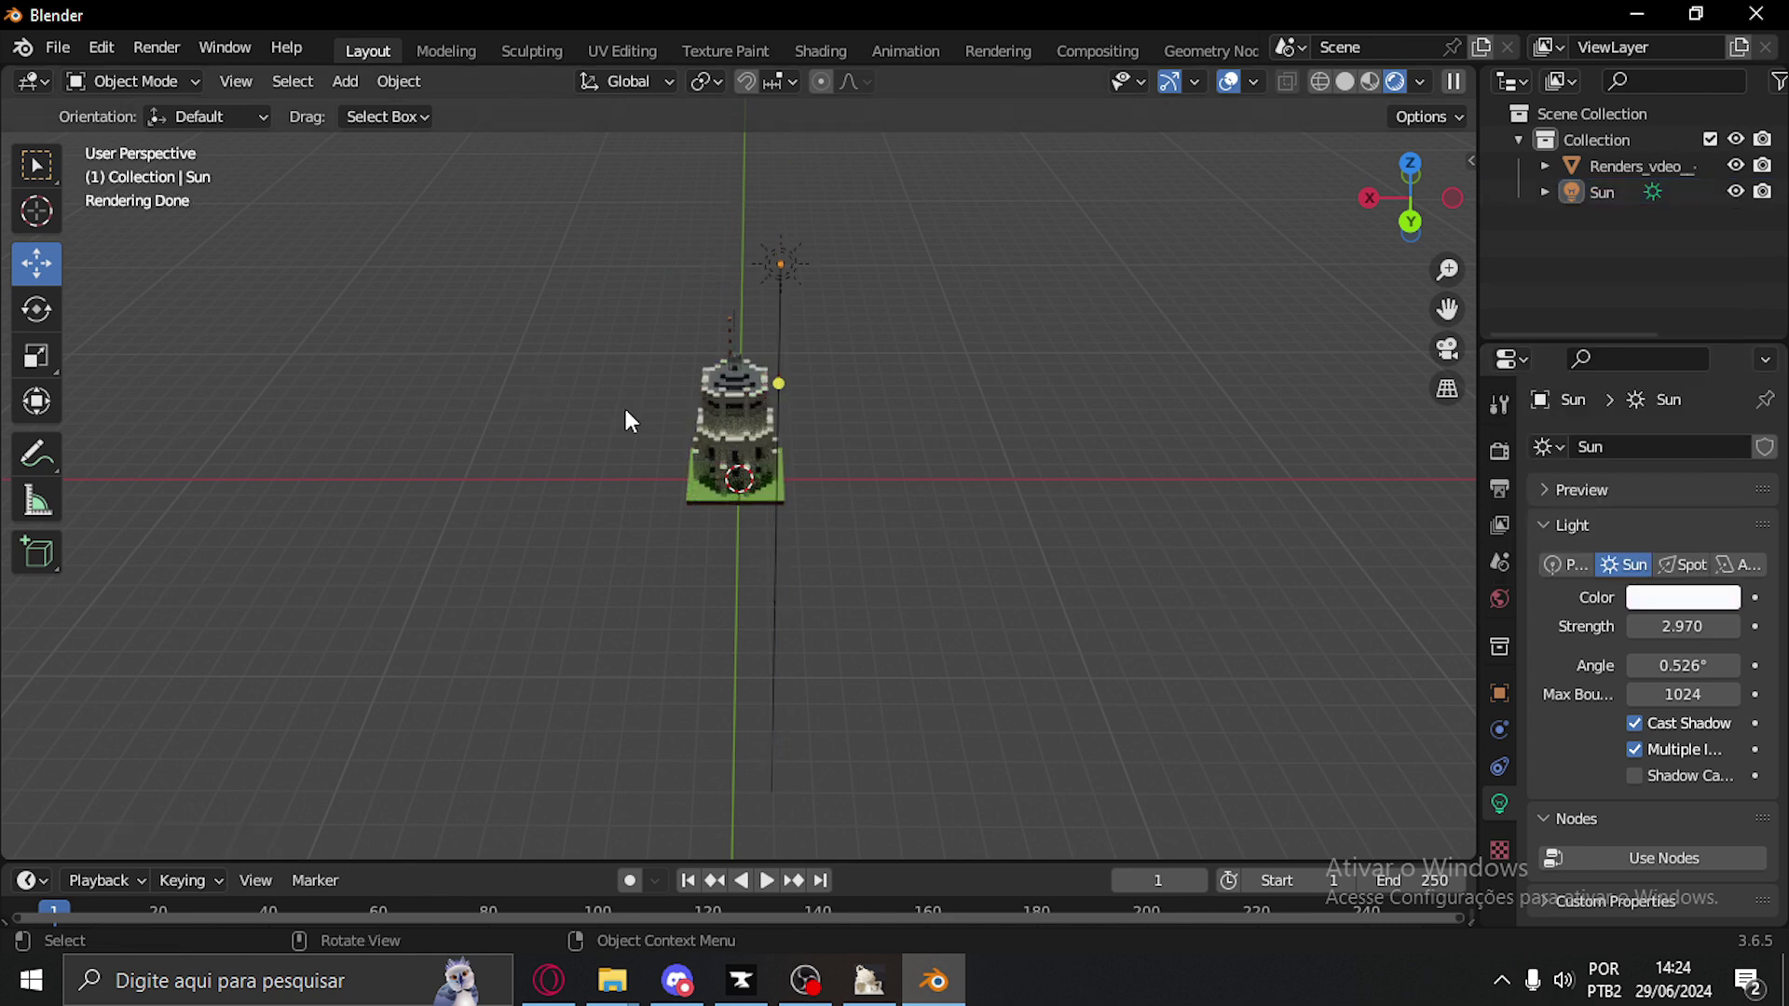
Inspect the lit tower and add a plane mesh at its base
{"action": "scroll", "coordinate": [991, 352], "scroll_direction": "up", "scroll_amount": 4}
{"action": "middle_click_drag", "start_coordinate": [993, 355], "coordinate": [969, 401]}
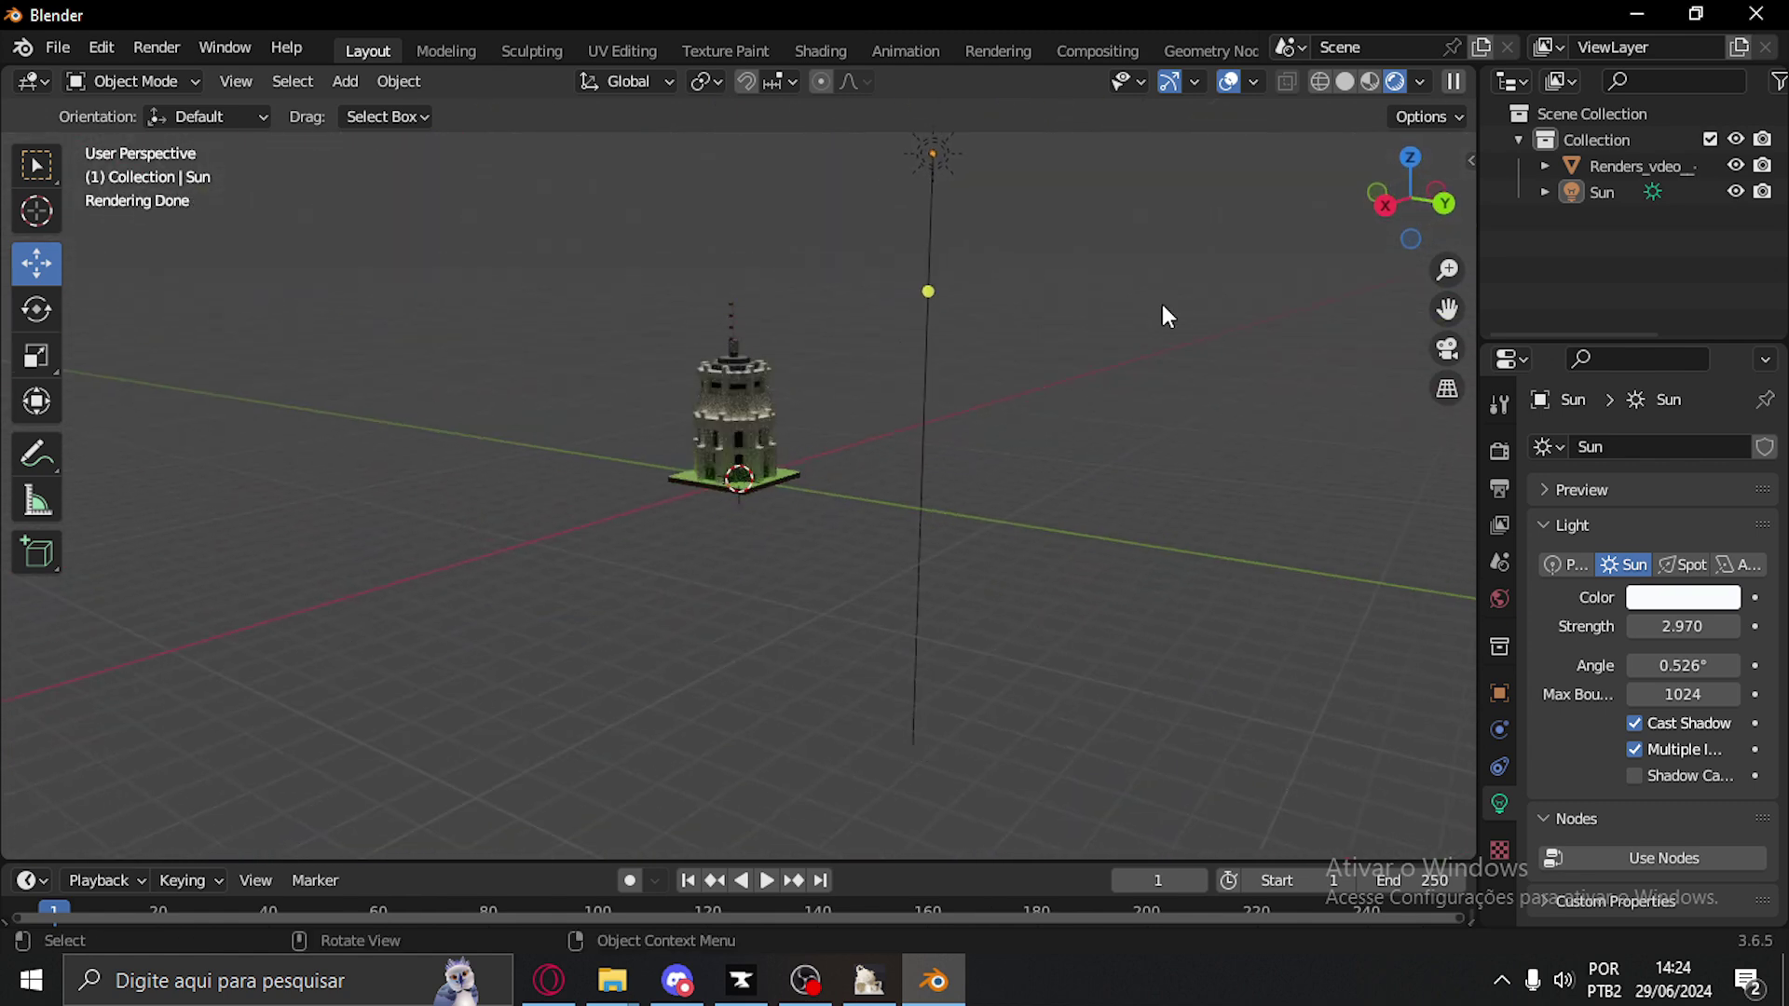
{"action": "scroll", "coordinate": [870, 499], "scroll_direction": "up", "scroll_amount": 3}
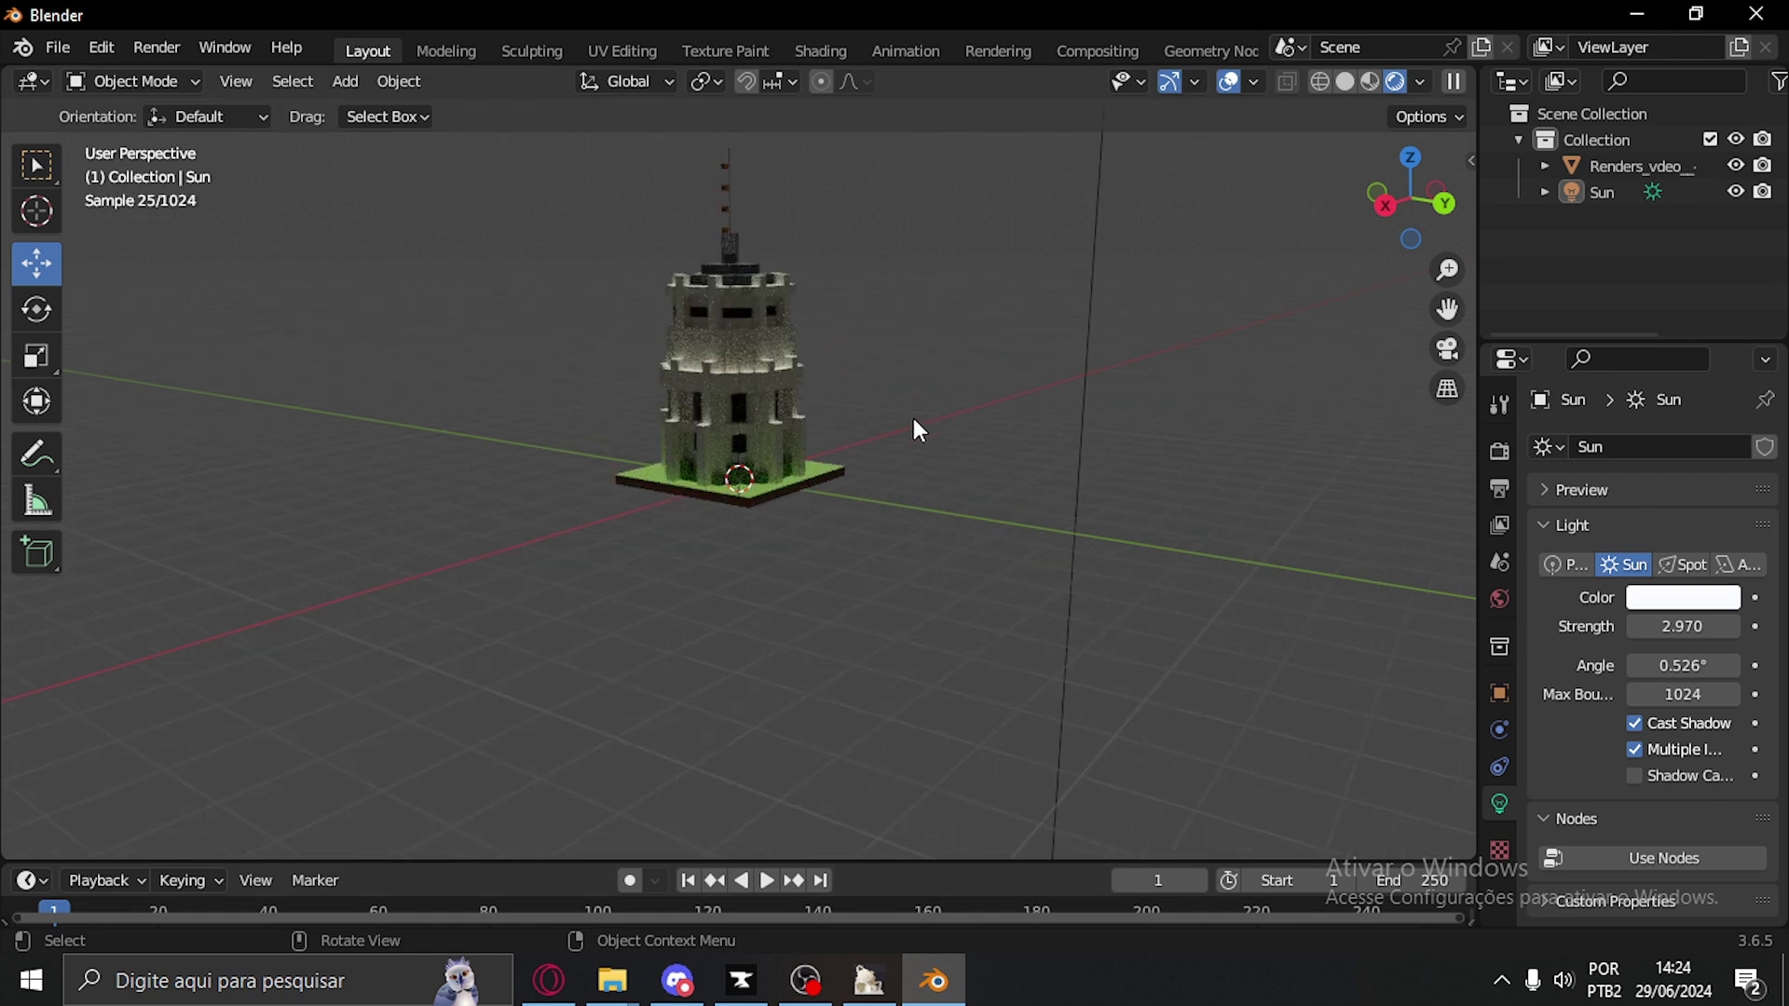
{"action": "middle_click_drag", "start_coordinate": [914, 423], "coordinate": [811, 546]}
{"action": "scroll", "coordinate": [823, 538], "scroll_direction": "down", "scroll_amount": 1}
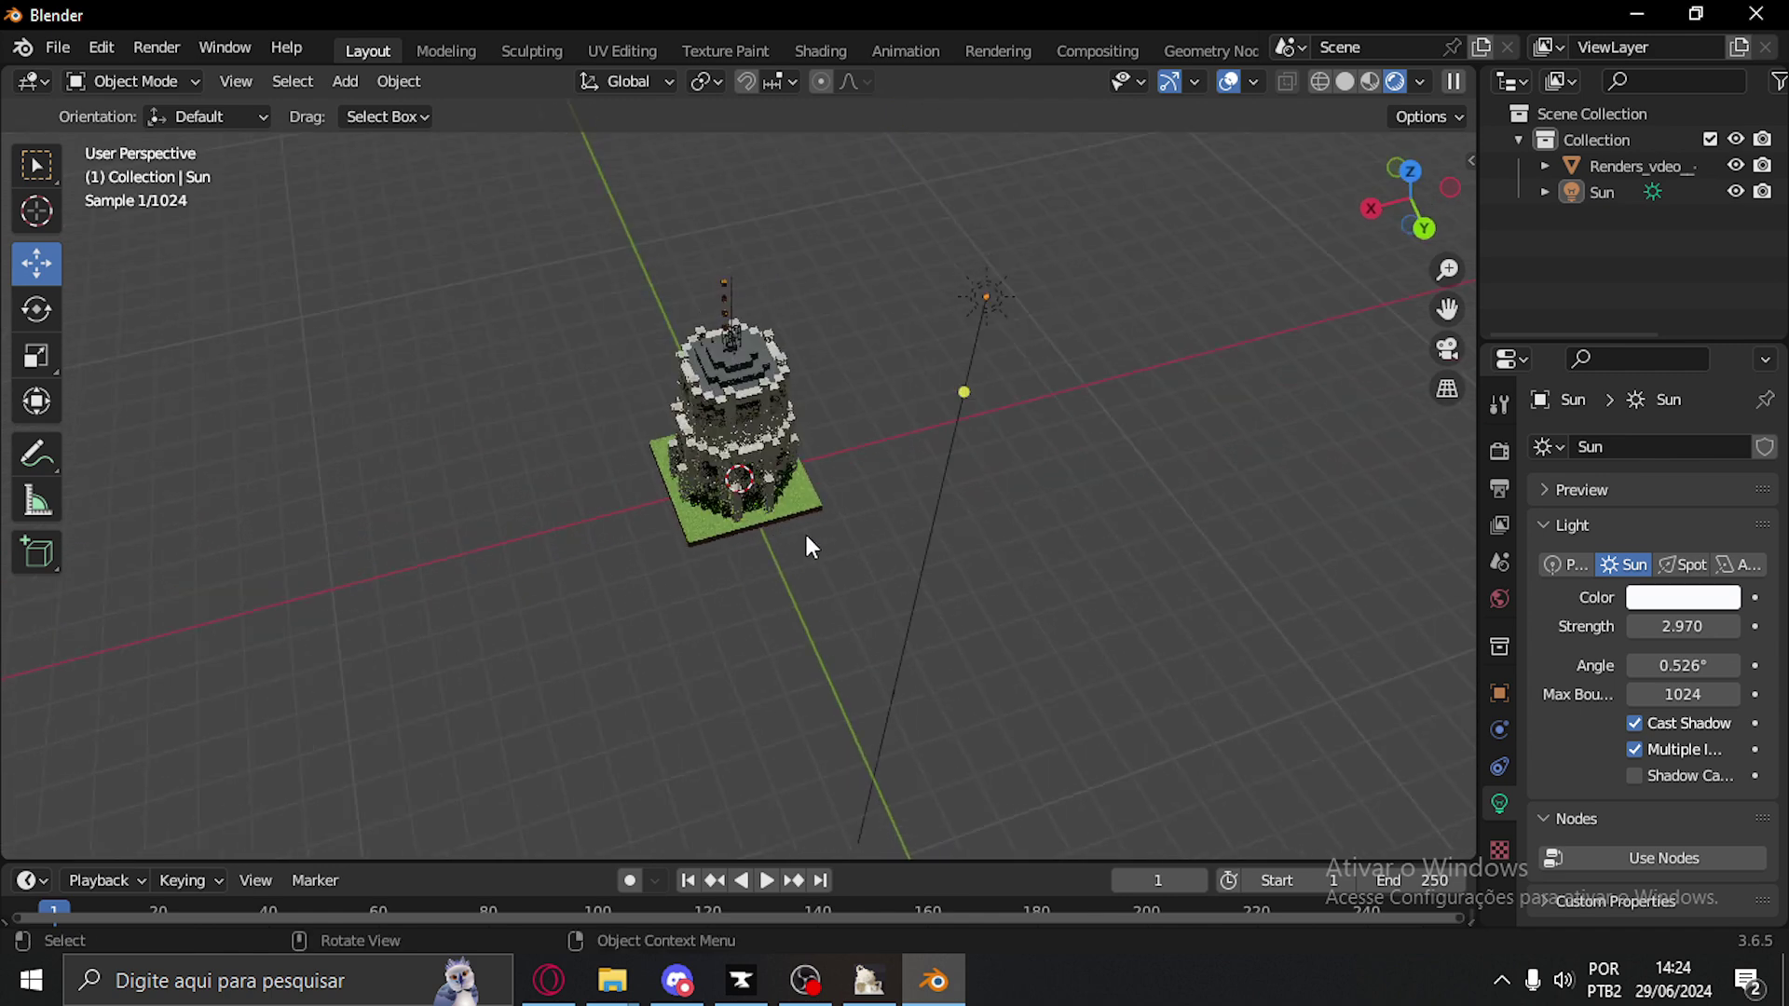
{"action": "left_click", "coordinate": [351, 81]}
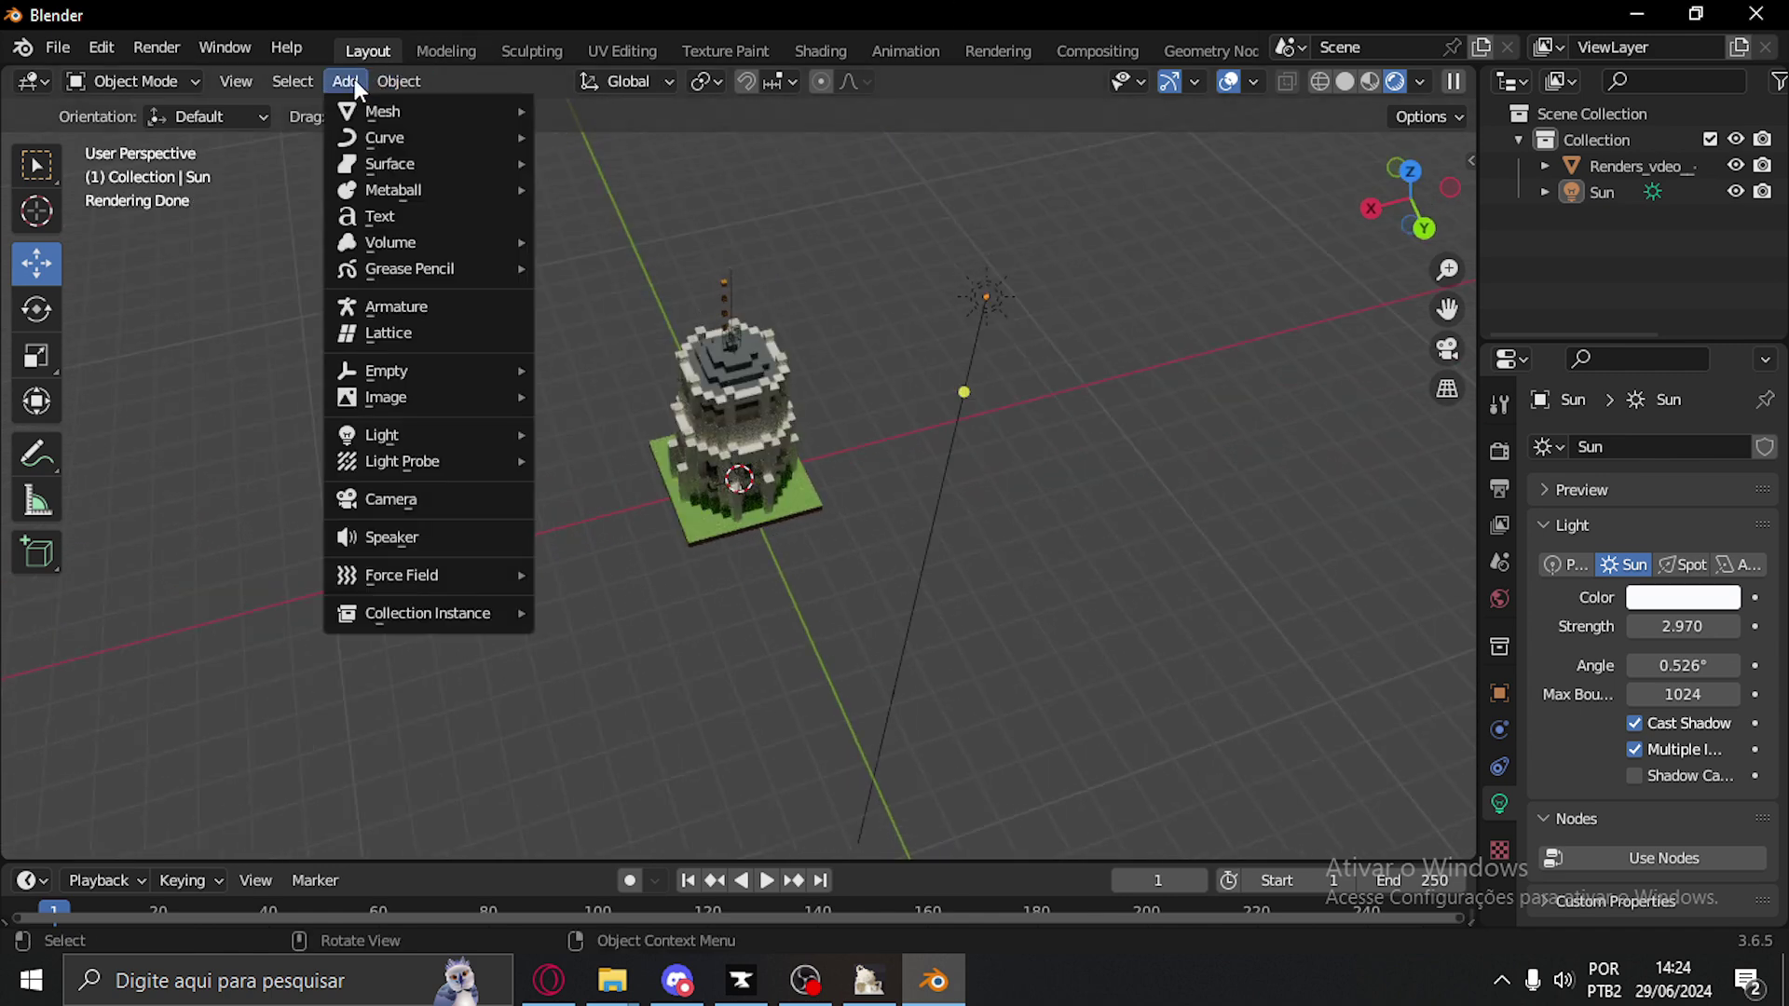
{"action": "mouse_move", "coordinate": [418, 112]}
{"action": "left_click", "coordinate": [659, 109]}
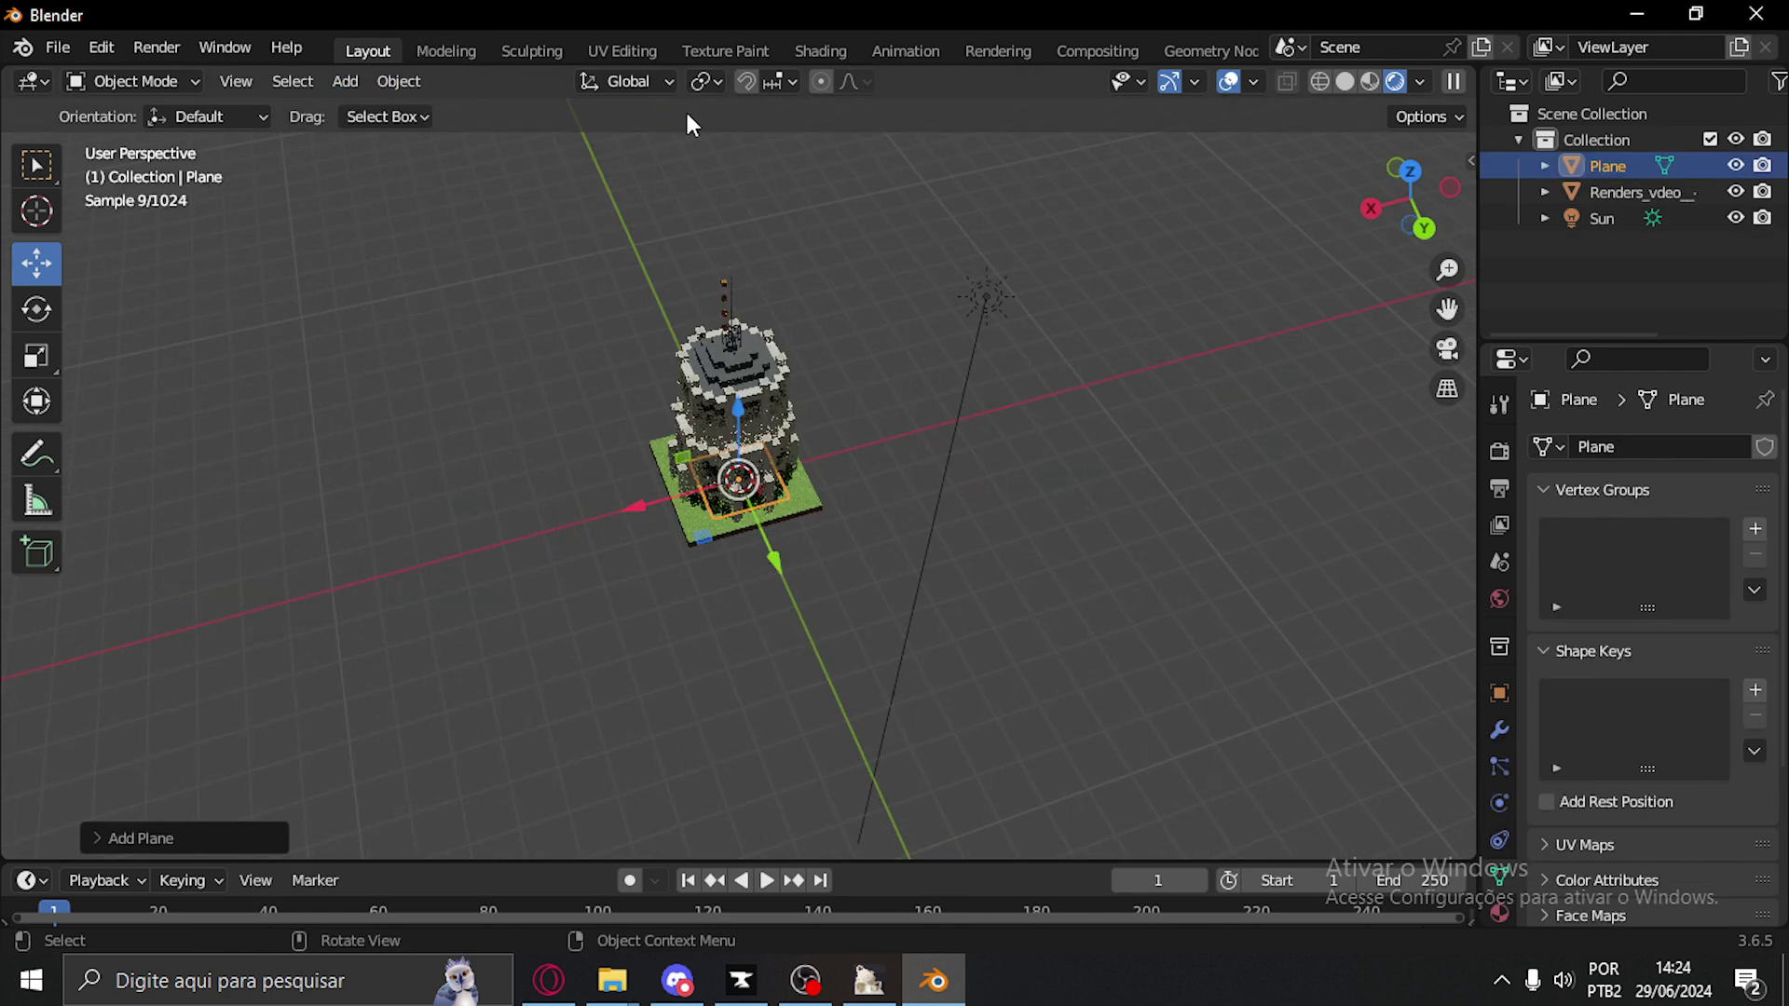
Scale the plane up uniformly until it forms a very large ground surface around the tower
{"action": "scroll", "coordinate": [751, 456], "scroll_direction": "up", "scroll_amount": 4}
{"action": "middle_click_drag", "start_coordinate": [750, 456], "coordinate": [891, 573]}
{"action": "scroll", "coordinate": [891, 573], "scroll_direction": "down", "scroll_amount": 4}
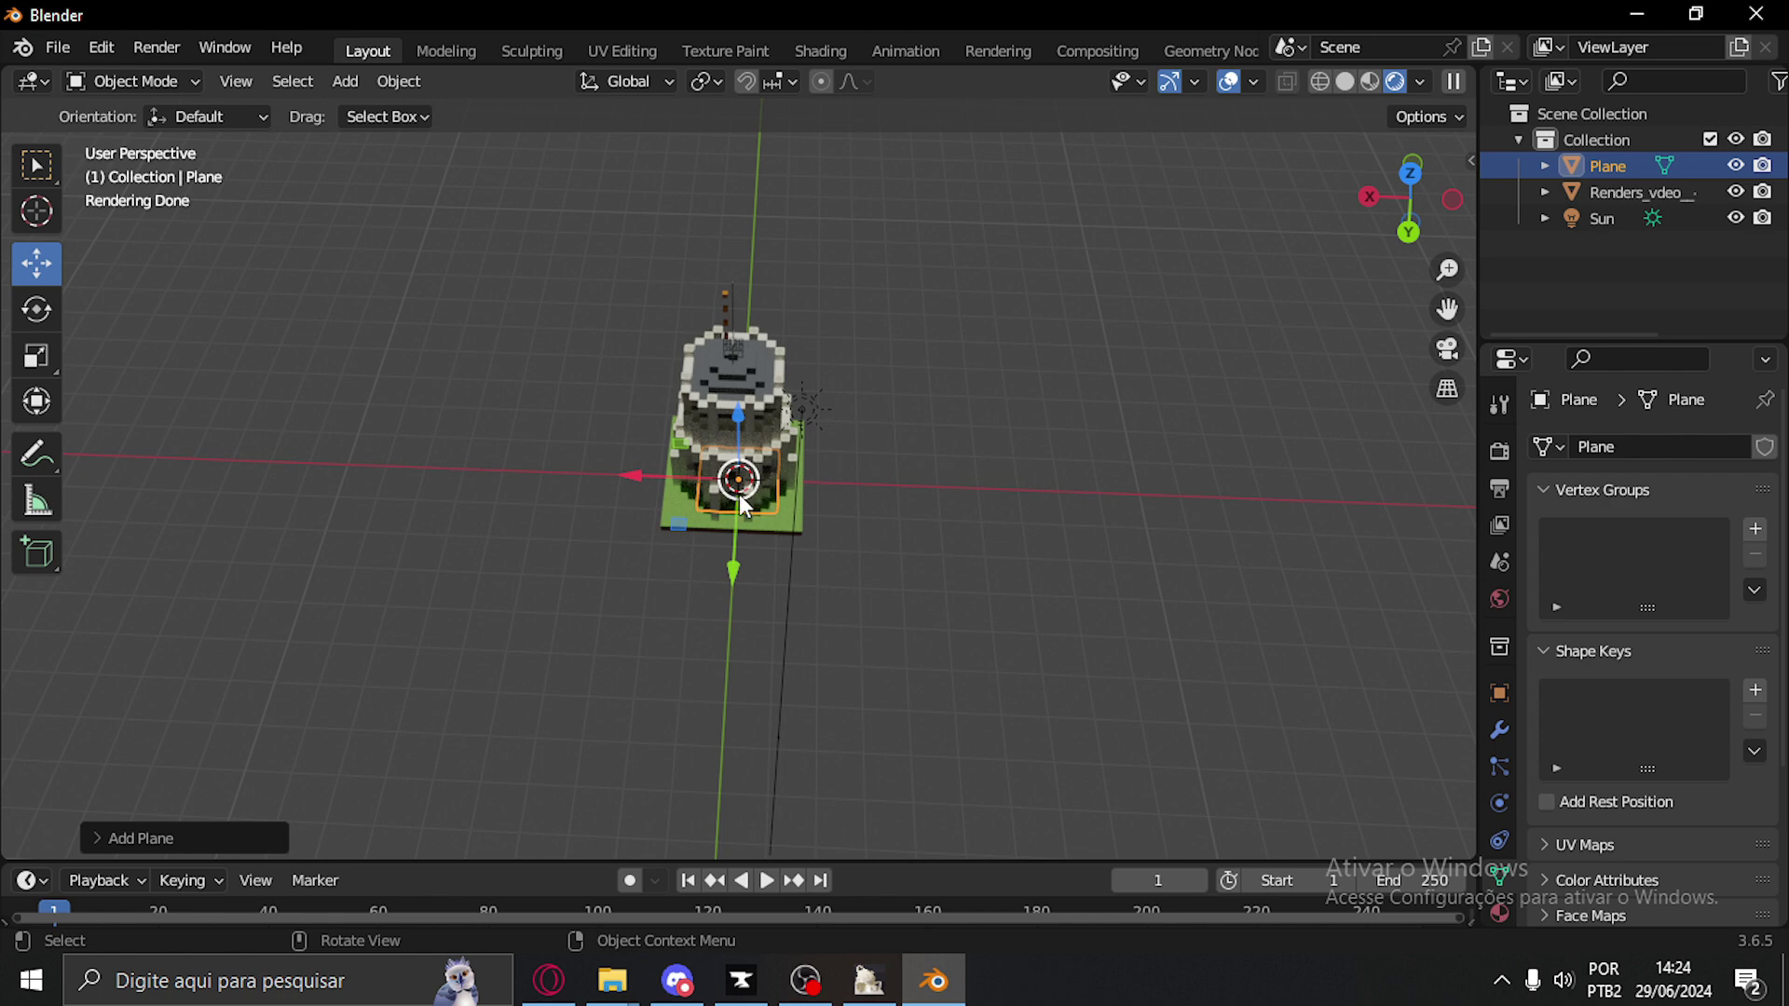
{"action": "key", "text": "s"}
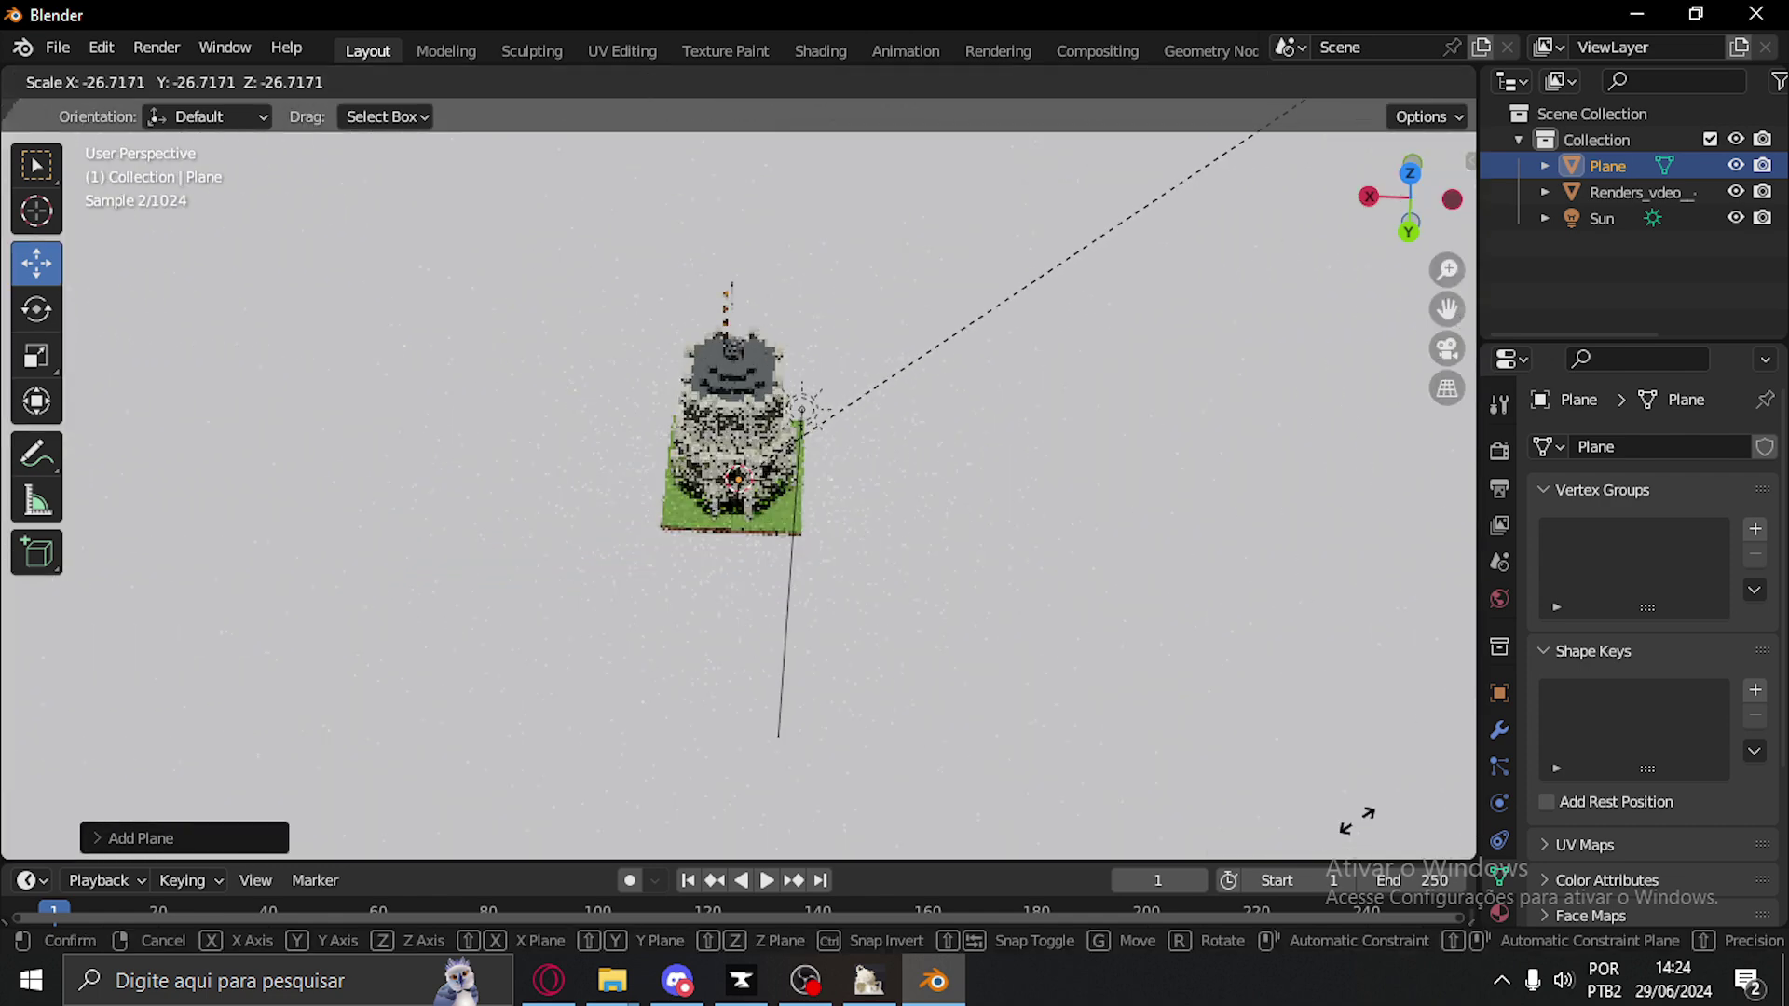
{"action": "left_click", "coordinate": [1404, 783]}
{"action": "mouse_move", "coordinate": [1022, 634]}
{"action": "middle_mouse_down"}
{"action": "mouse_move", "coordinate": [1026, 494]}
{"action": "mouse_move", "coordinate": [1074, 515]}
{"action": "mouse_move", "coordinate": [1118, 611]}
{"action": "mouse_move", "coordinate": [1030, 629]}
{"action": "middle_mouse_up"}
{"action": "scroll", "coordinate": [950, 535], "scroll_direction": "down", "scroll_amount": 5}
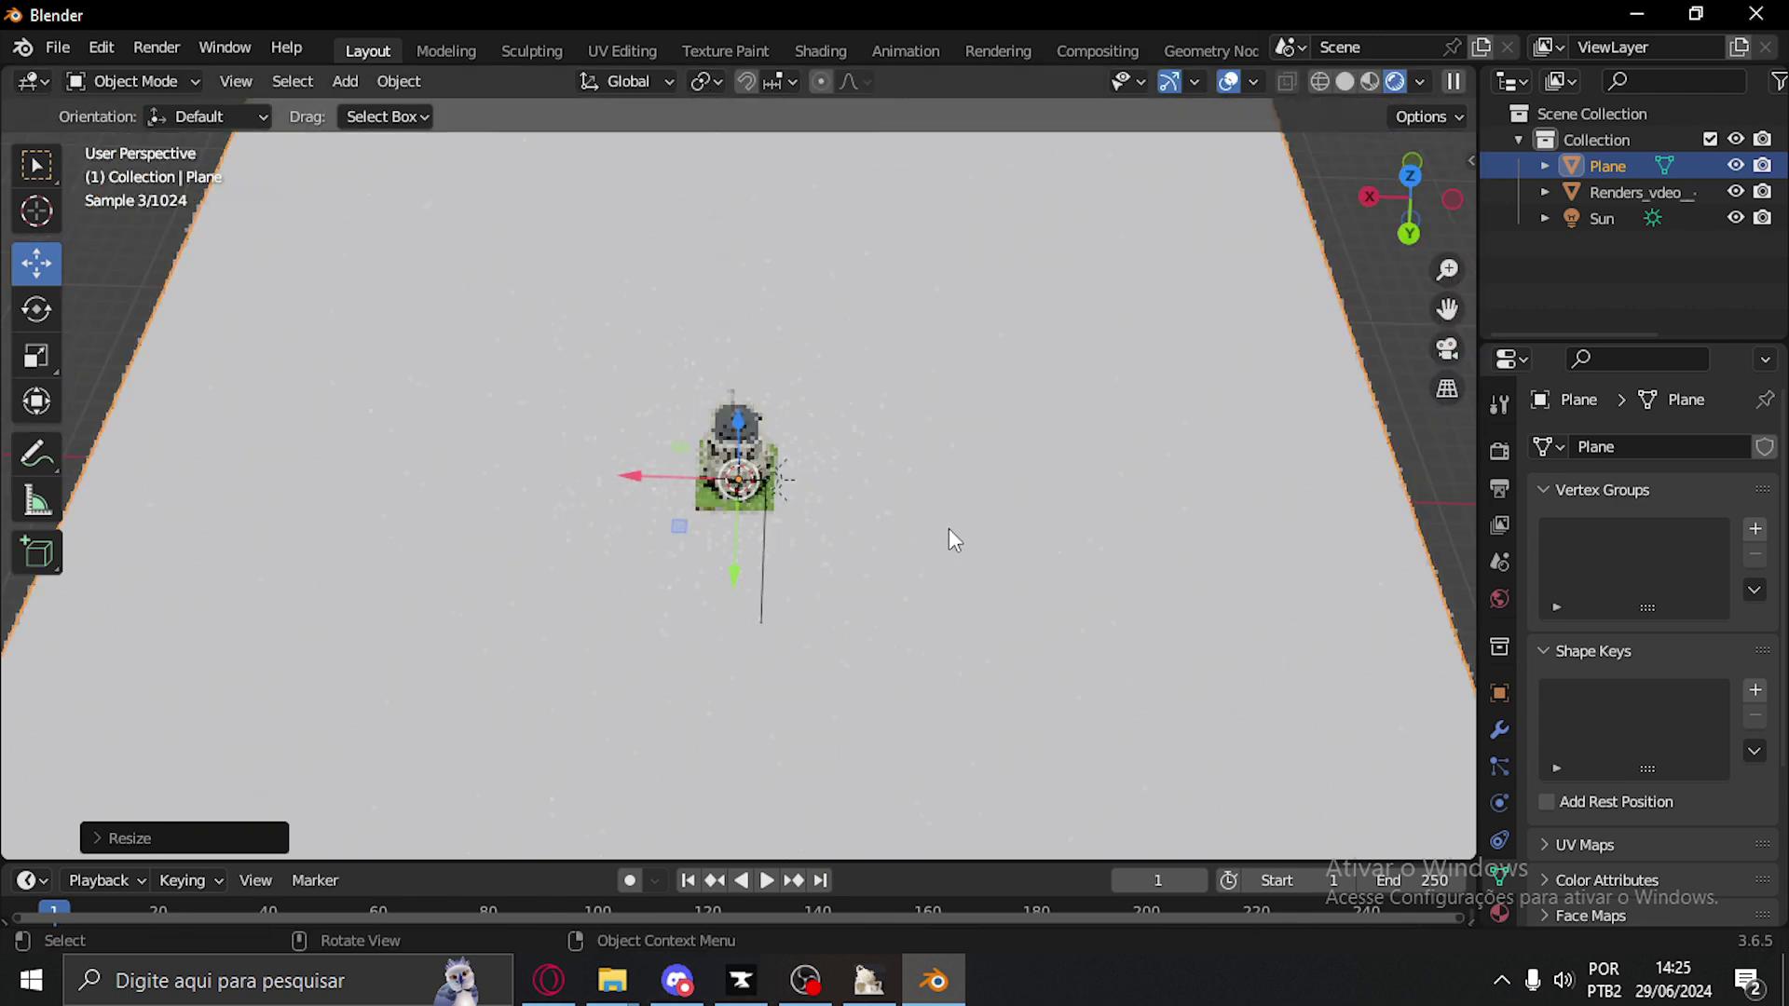
{"action": "key", "text": "s"}
{"action": "left_click", "coordinate": [869, 528]}
{"action": "middle_click_drag", "start_coordinate": [869, 529], "coordinate": [934, 610]}
{"action": "scroll", "coordinate": [936, 471], "scroll_direction": "down", "scroll_amount": 3}
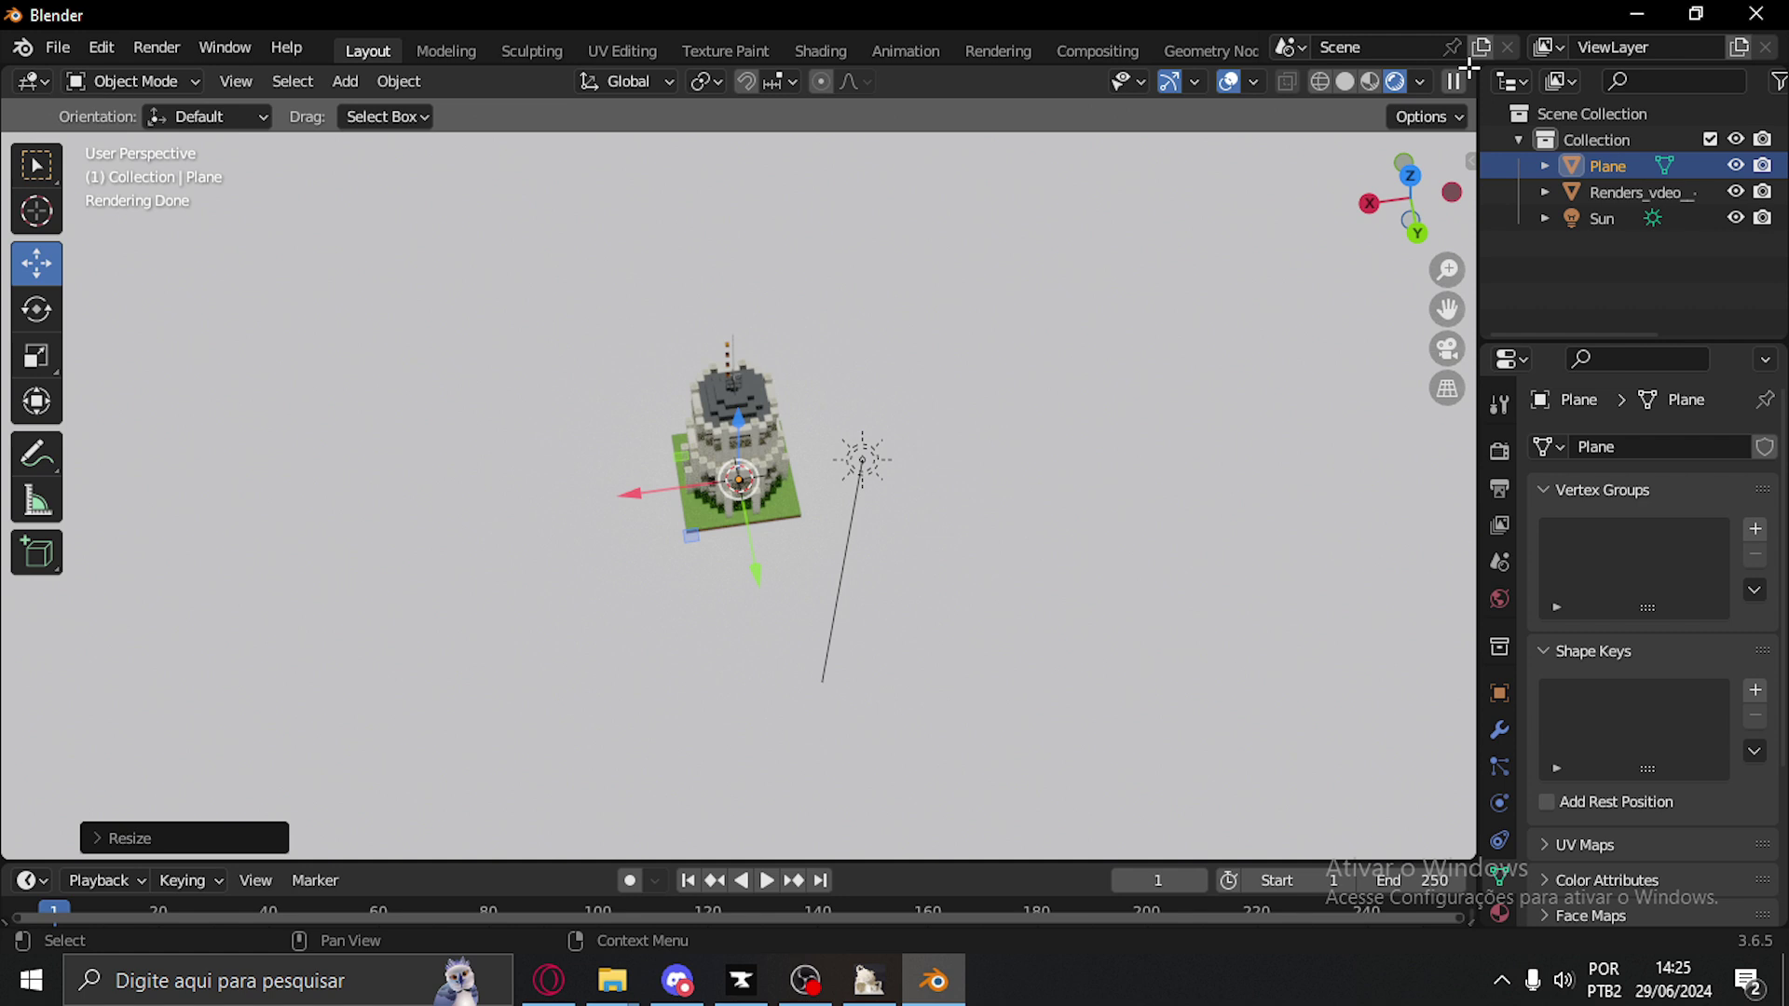
Split the 3D viewport horizontally and turn the upper area into a Shader Editor
{"action": "left_click_drag", "start_coordinate": [1007, 100], "coordinate": [1006, 340]}
{"action": "middle_click_drag", "start_coordinate": [1001, 264], "coordinate": [382, 203]}
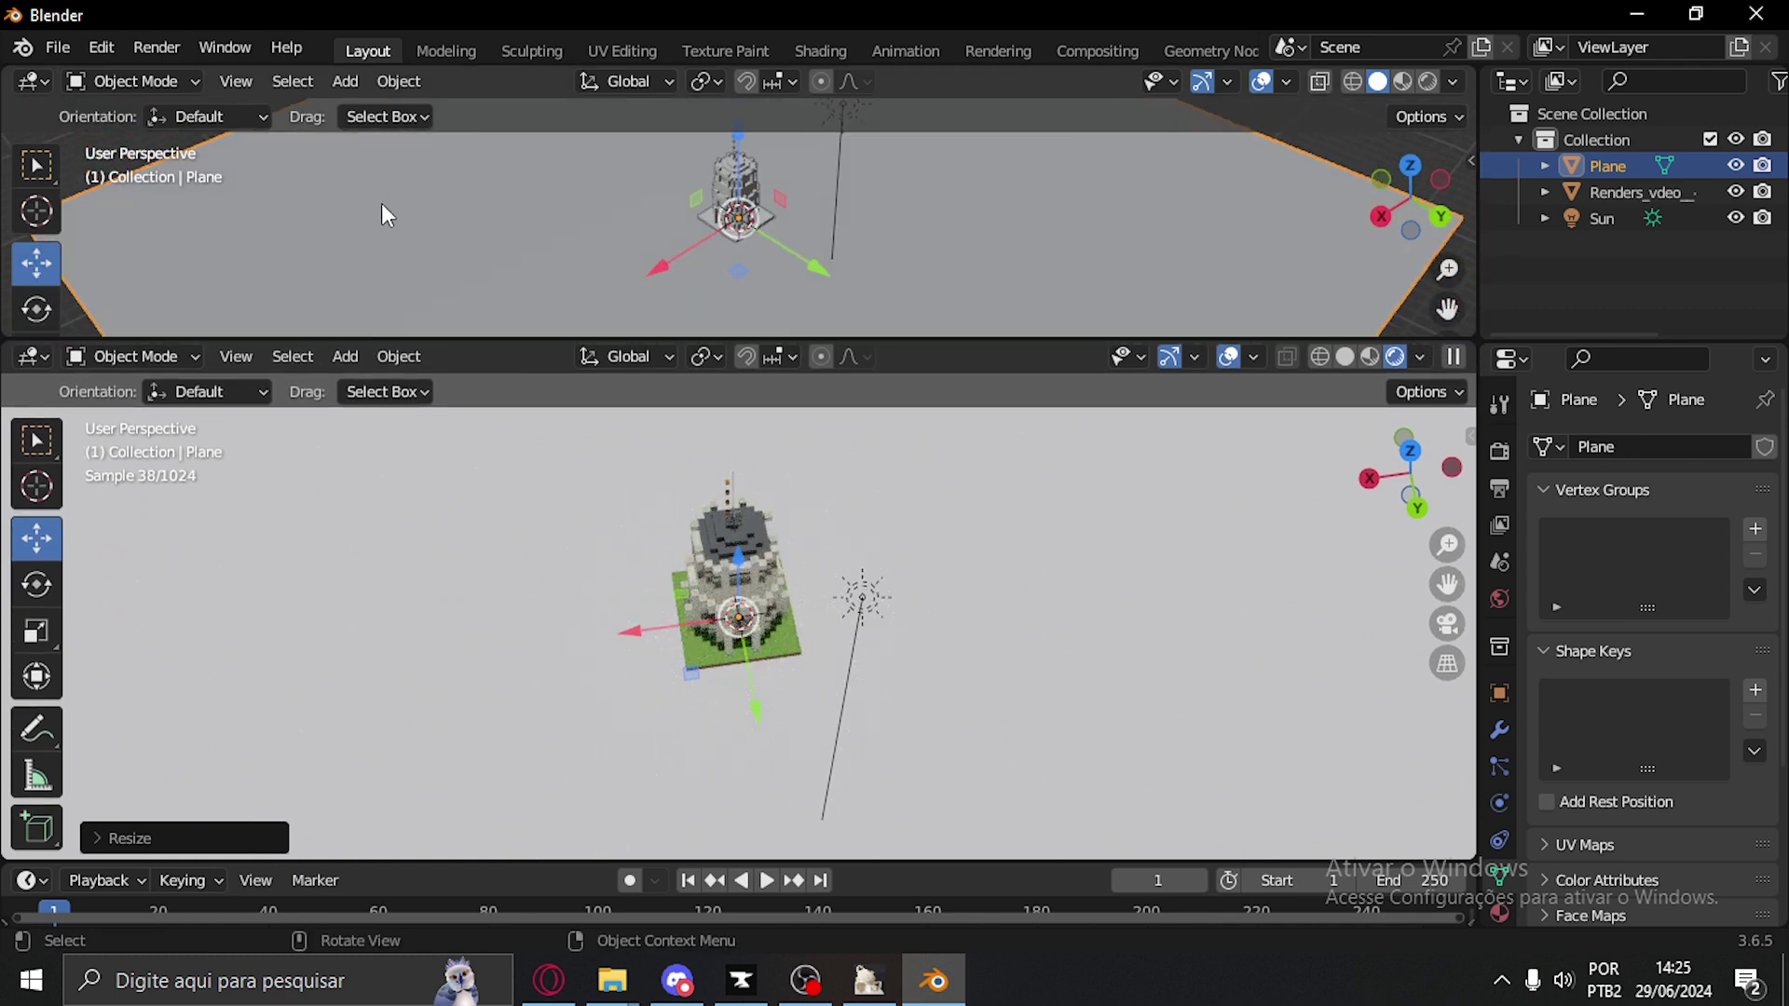
{"action": "left_click", "coordinate": [49, 77]}
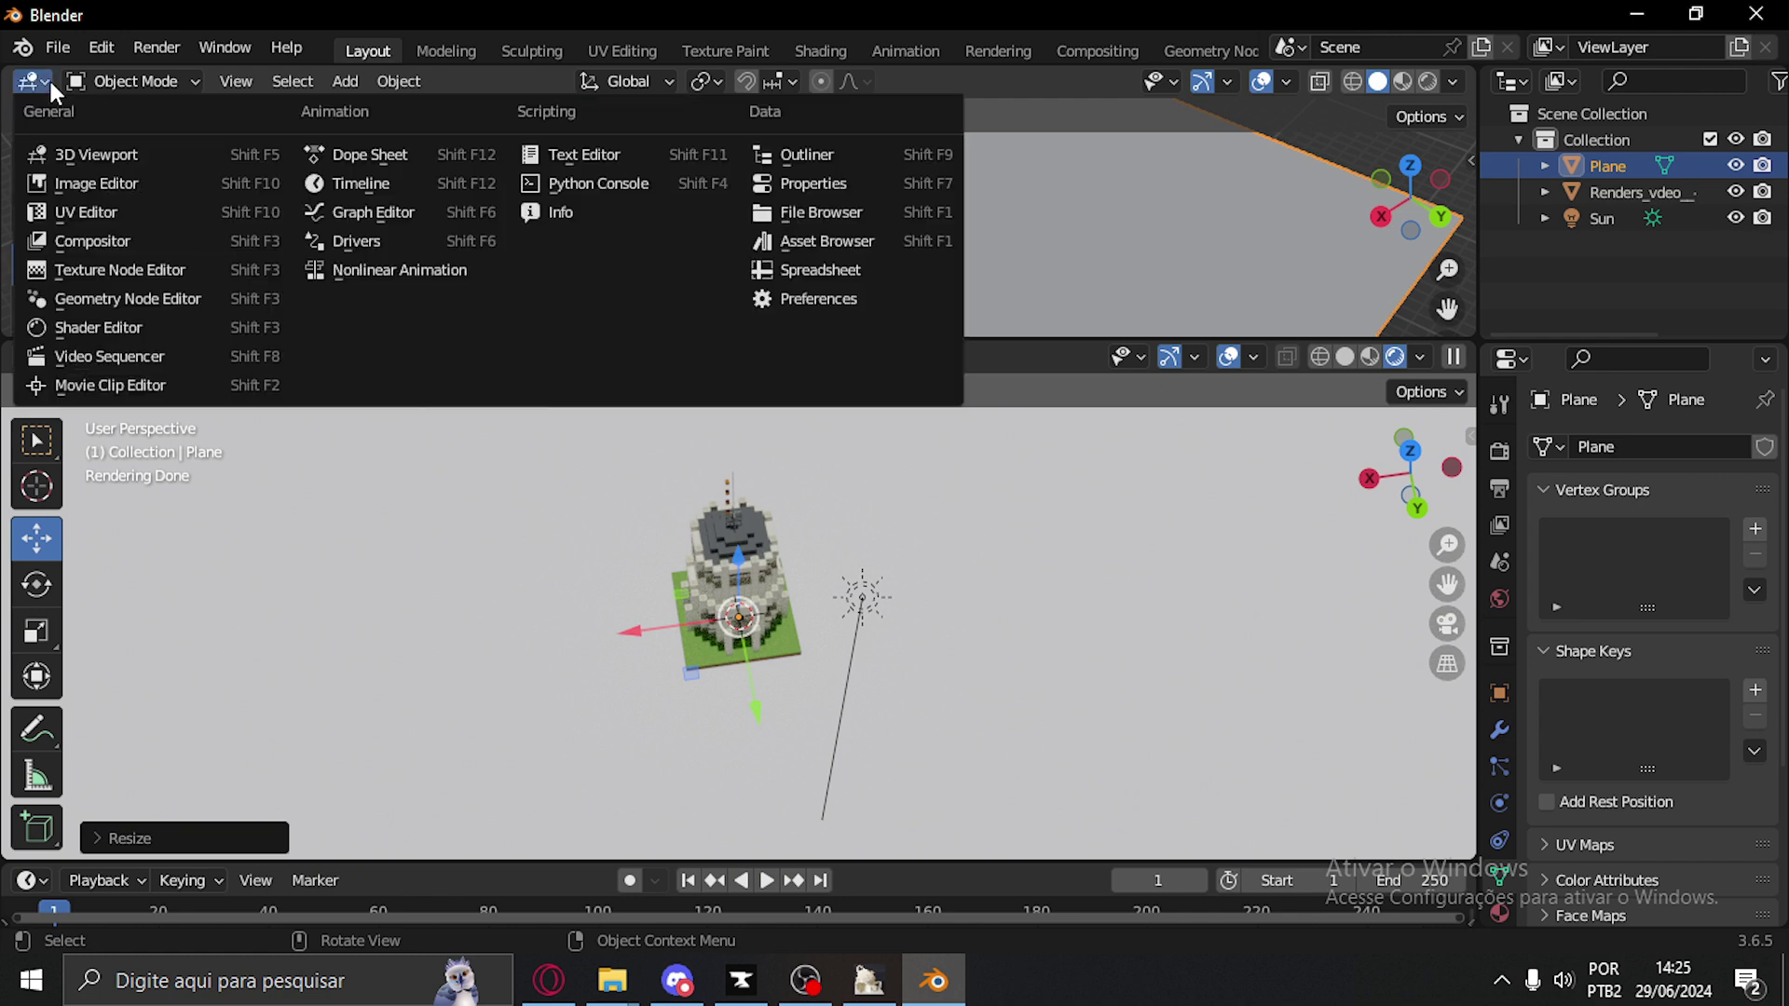
{"action": "mouse_move", "coordinate": [38, 81]}
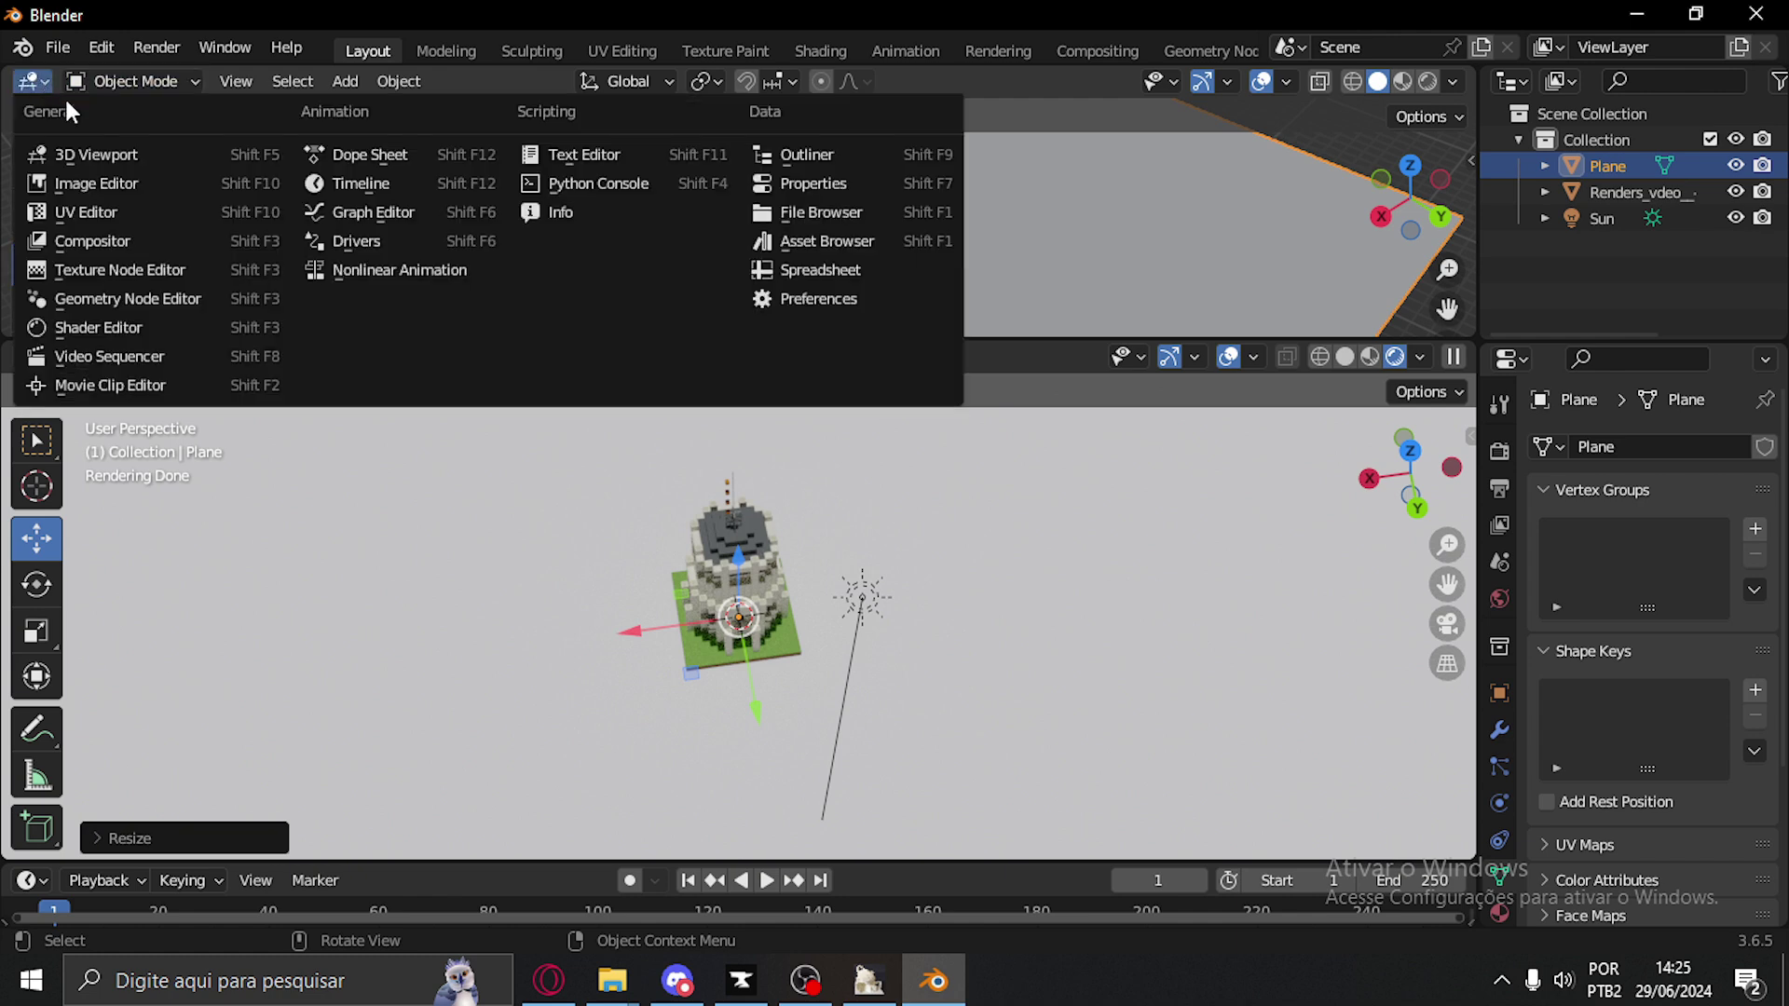
{"action": "left_click", "coordinate": [126, 322]}
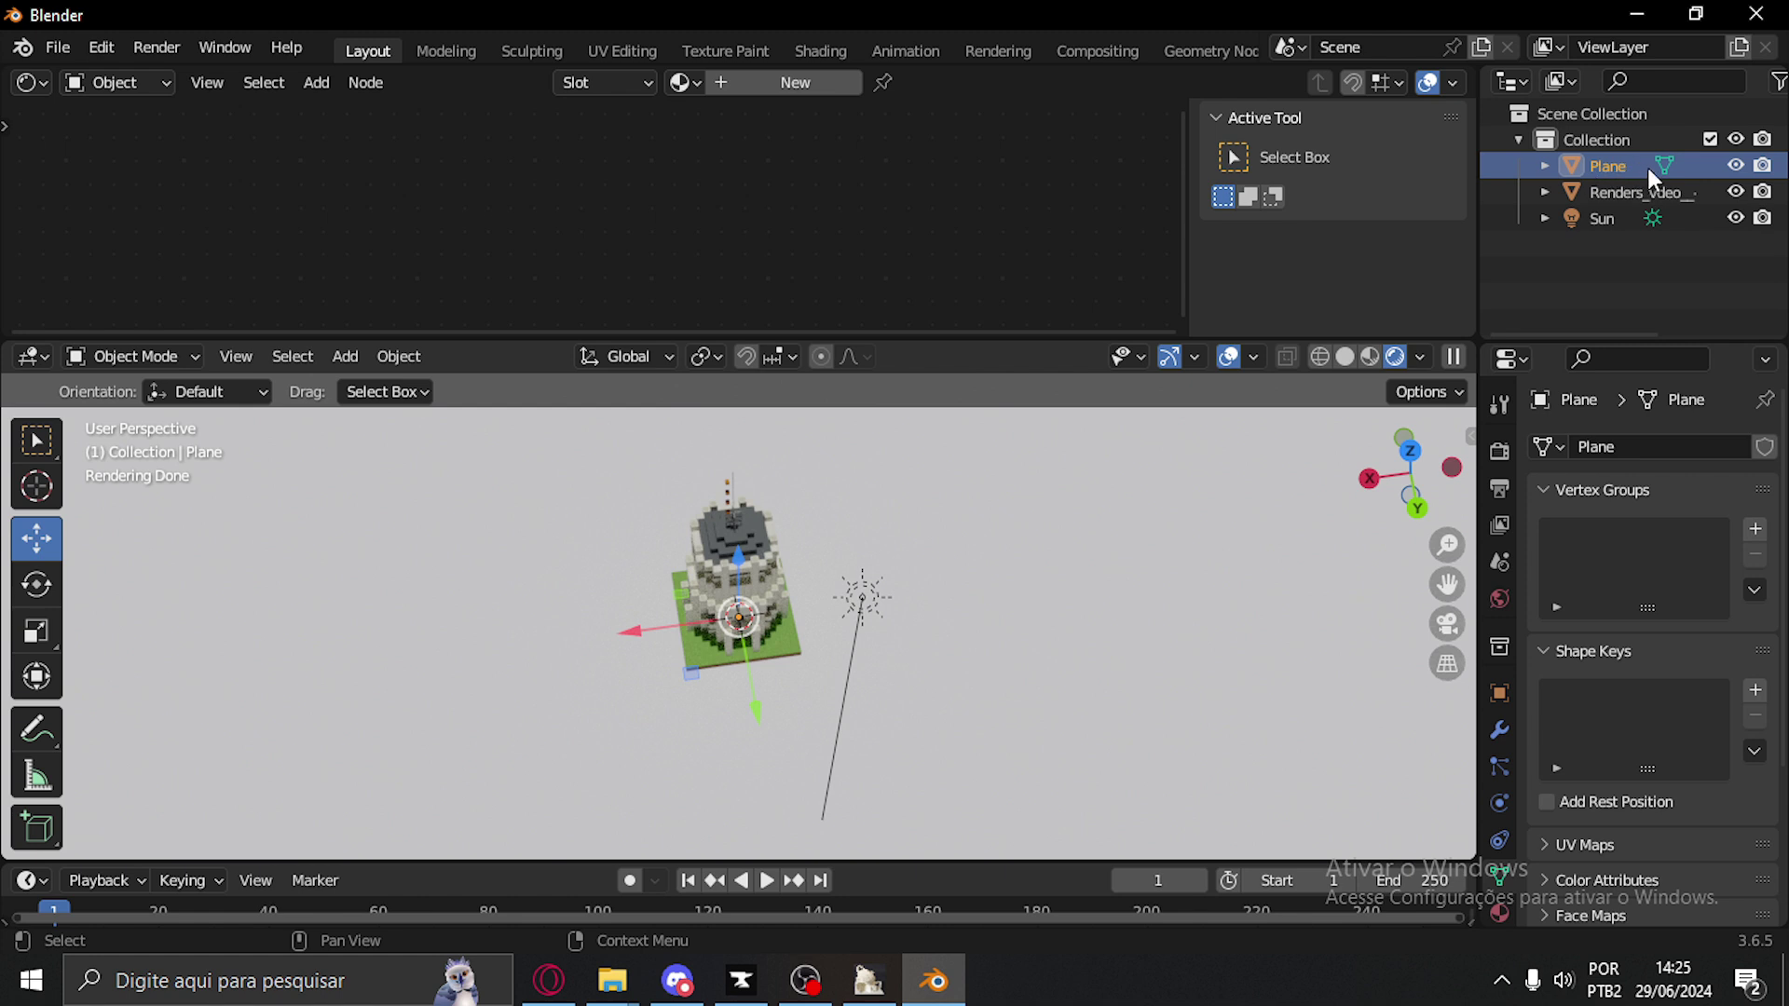
Create a new material for the plane and set its Metallic value to 1.000
{"action": "left_click", "coordinate": [808, 82]}
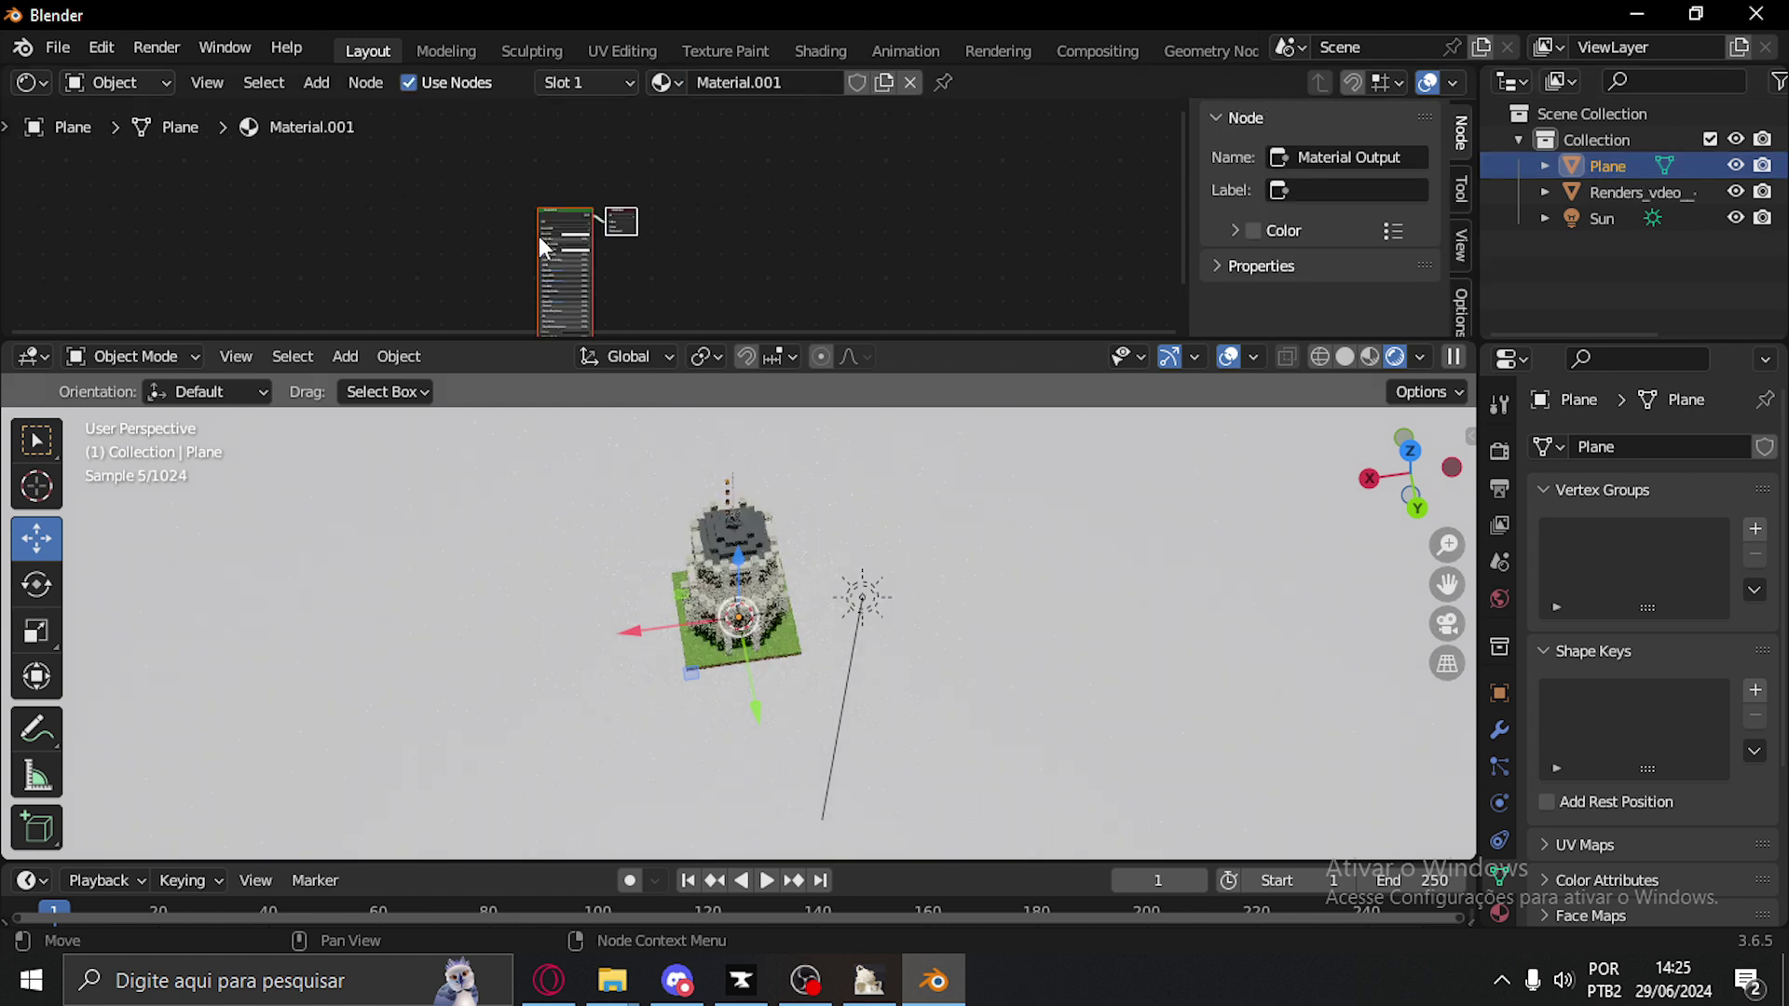
{"action": "scroll", "coordinate": [160, 264], "scroll_direction": "up", "scroll_amount": 3}
{"action": "middle_click_drag", "start_coordinate": [160, 264], "coordinate": [164, 159]}
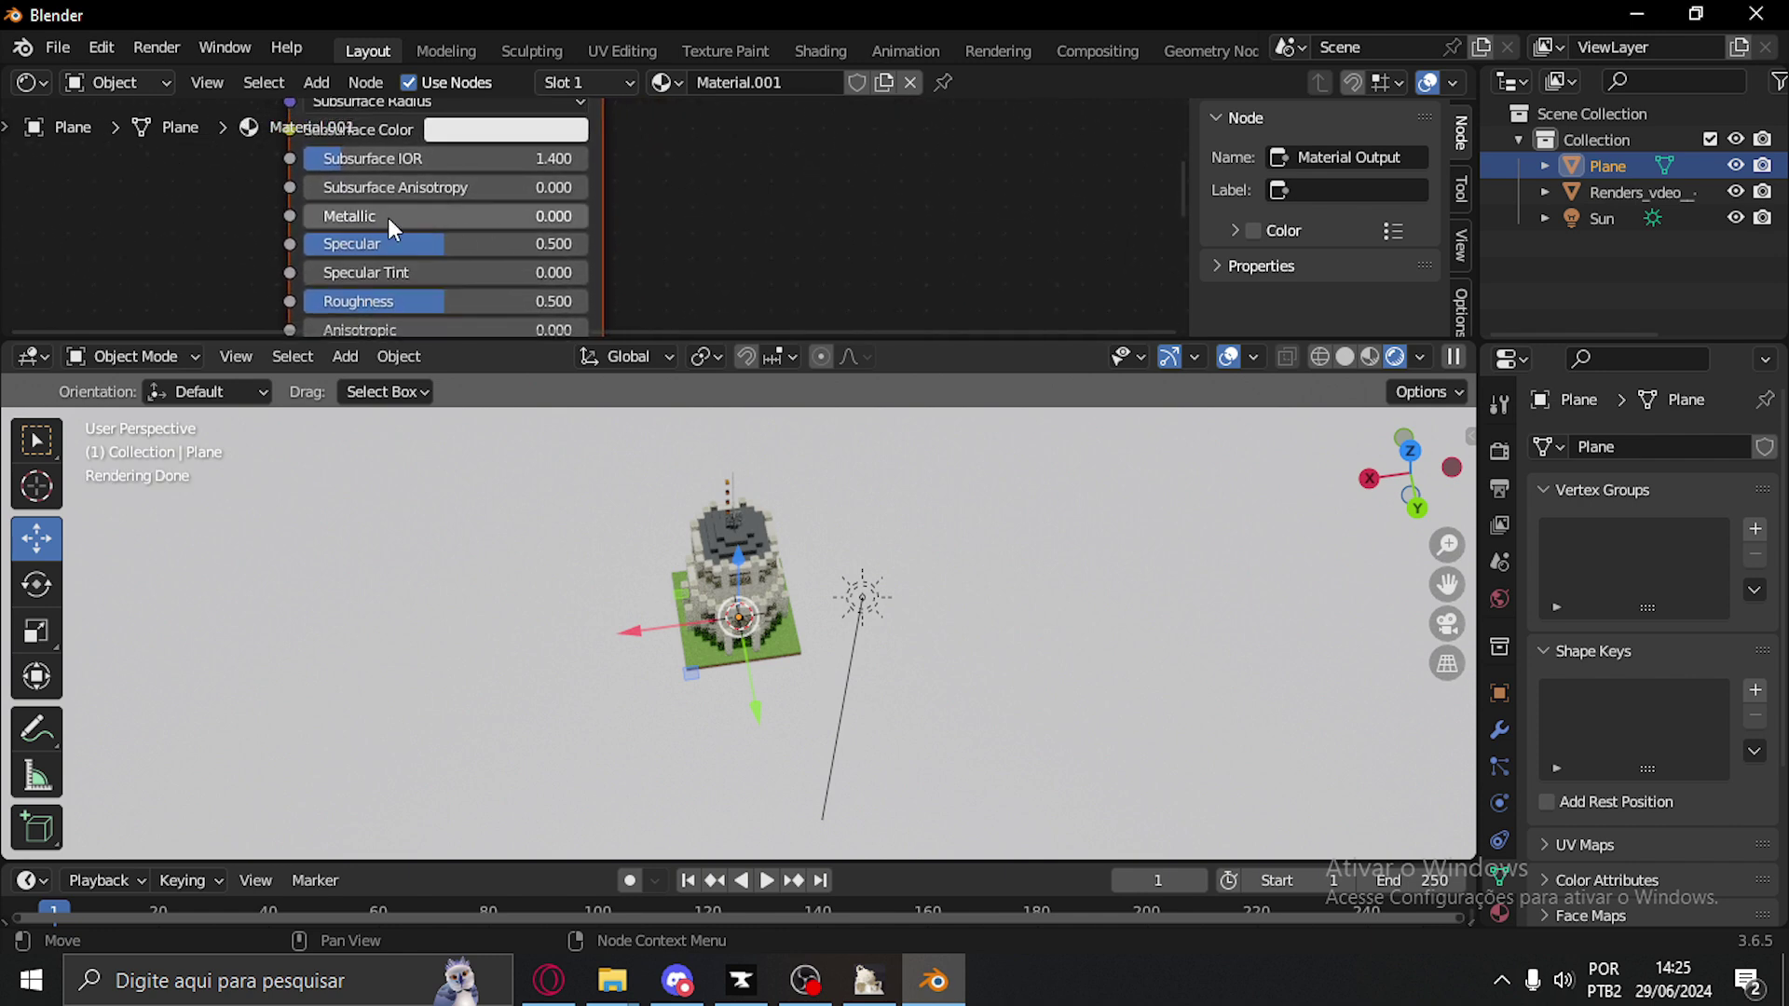
{"action": "left_click_drag", "start_coordinate": [438, 215], "coordinate": [587, 215]}
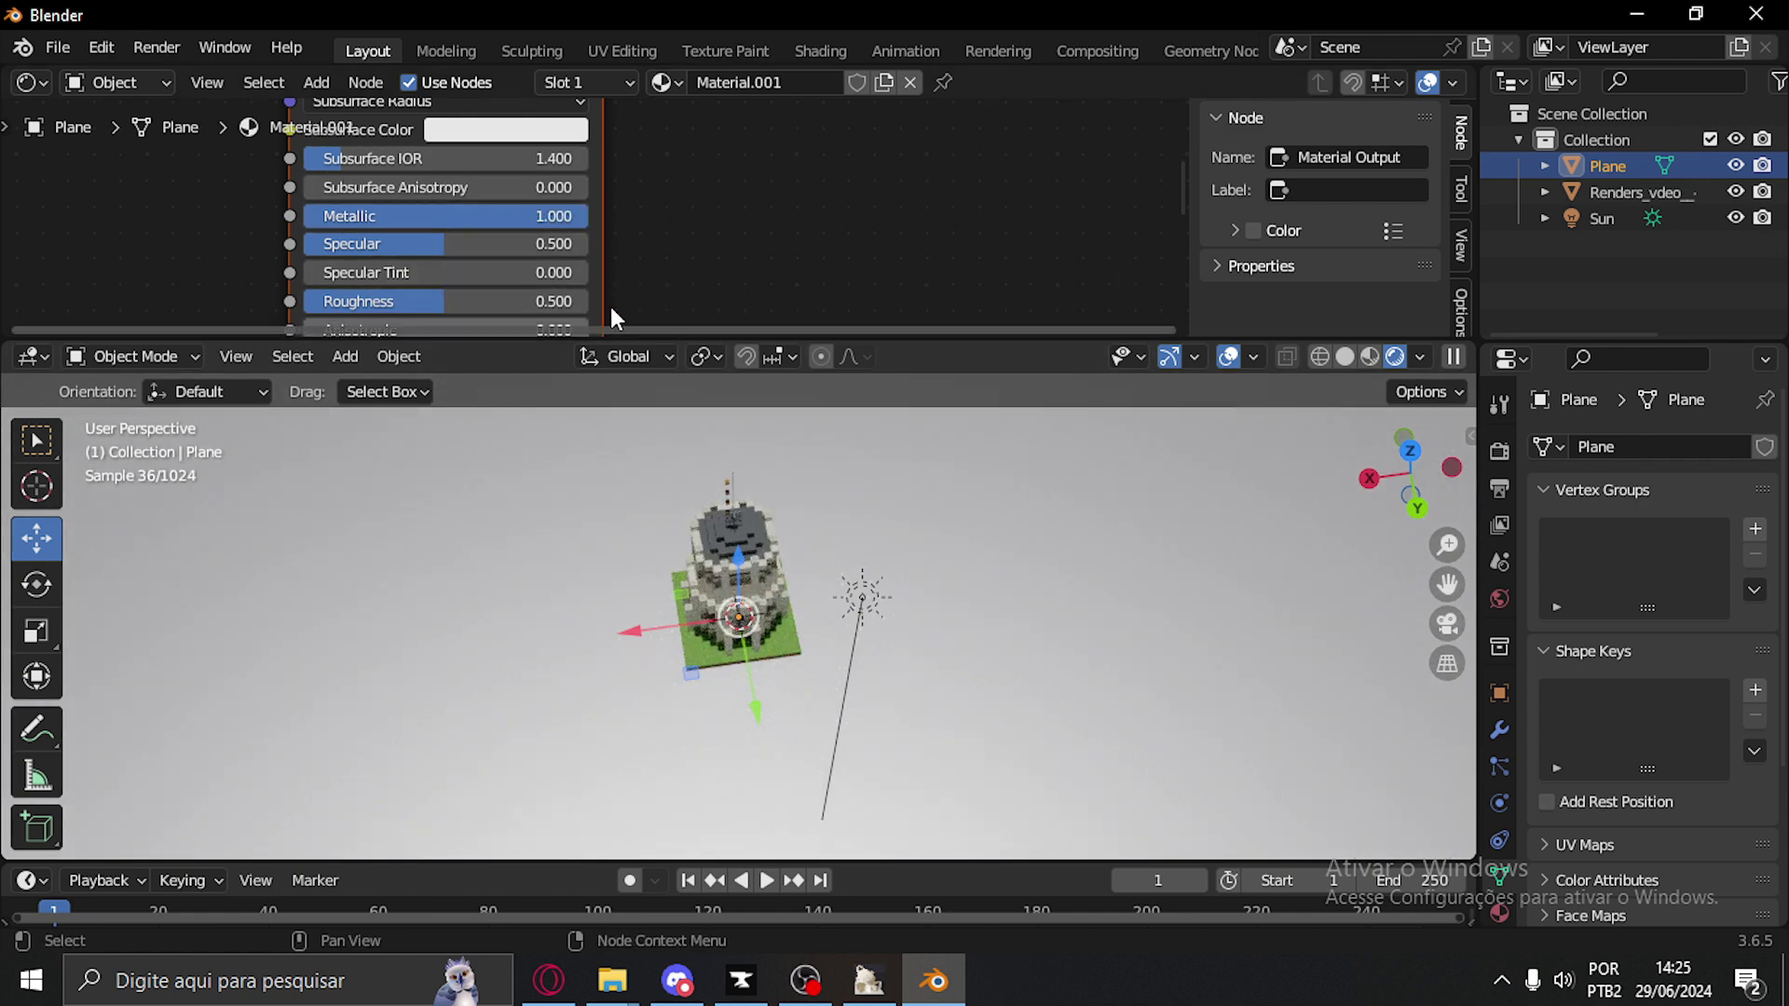
Set the plane material's Roughness to 0.114 and check the tower's reflection in an enlarged 3D viewport
{"action": "scroll", "coordinate": [746, 192], "scroll_direction": "down", "scroll_amount": 1}
{"action": "left_click_drag", "start_coordinate": [559, 229], "coordinate": [466, 230]}
{"action": "middle_click_drag", "start_coordinate": [787, 643], "coordinate": [786, 557]}
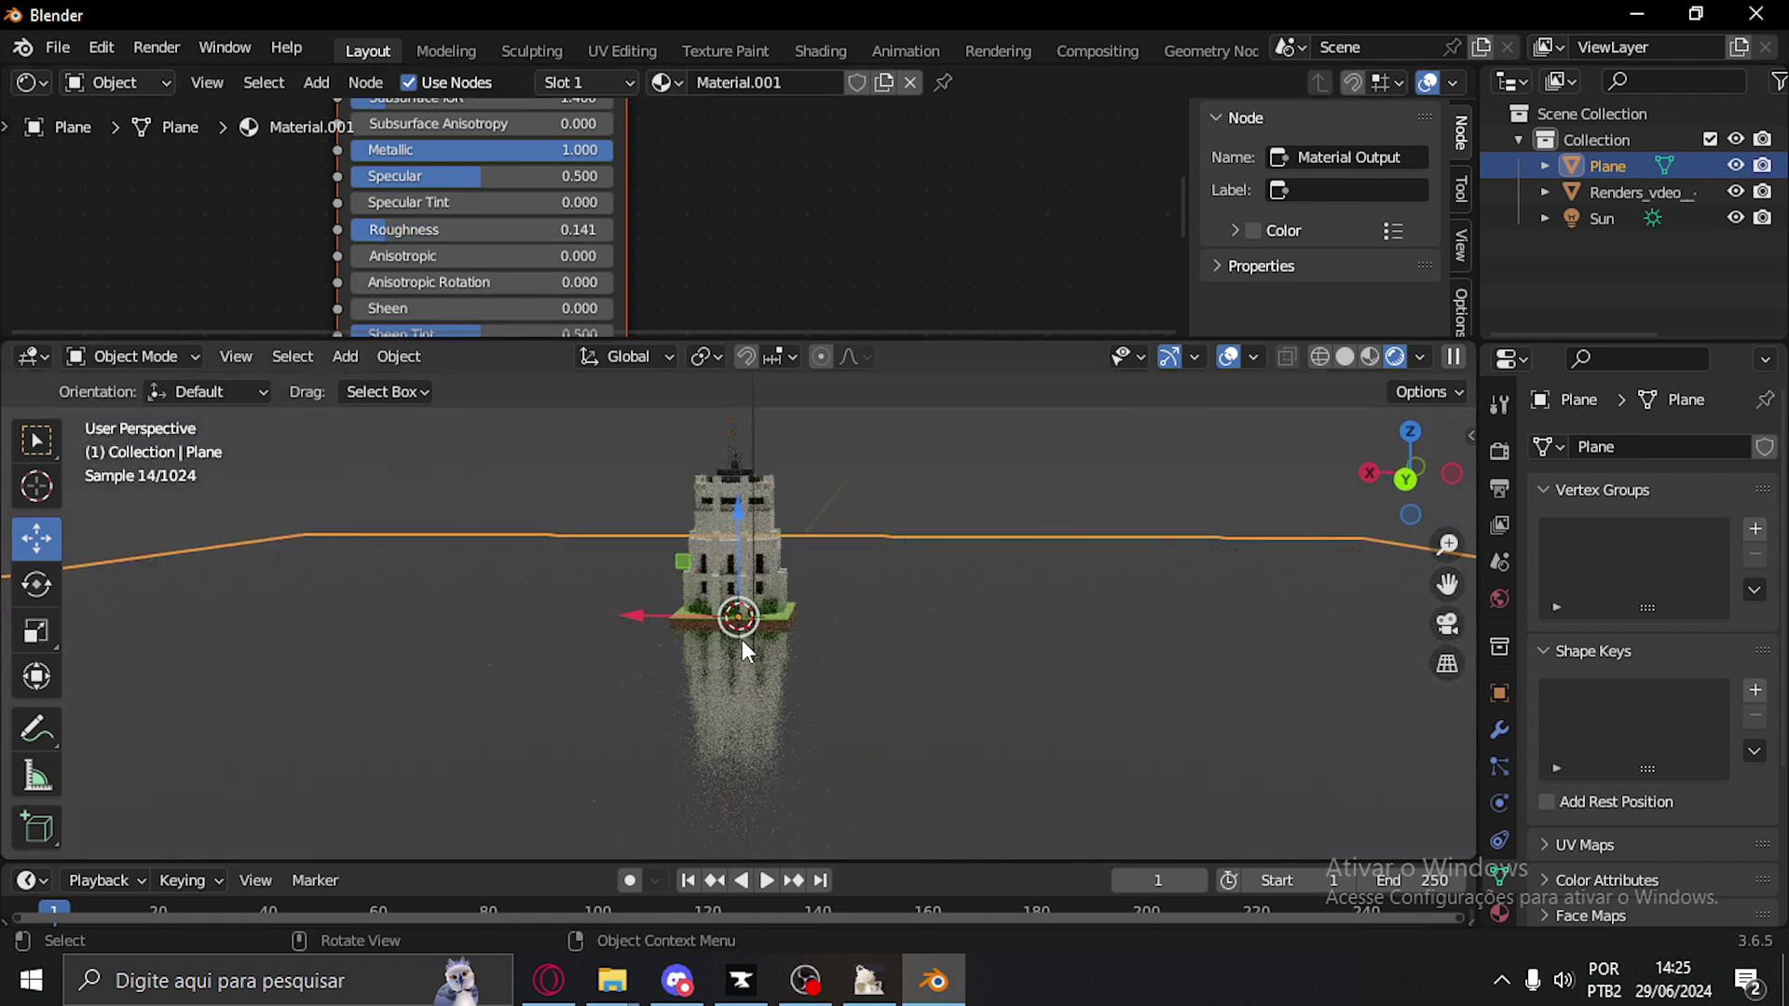
{"action": "key", "text": "BackSpace"}
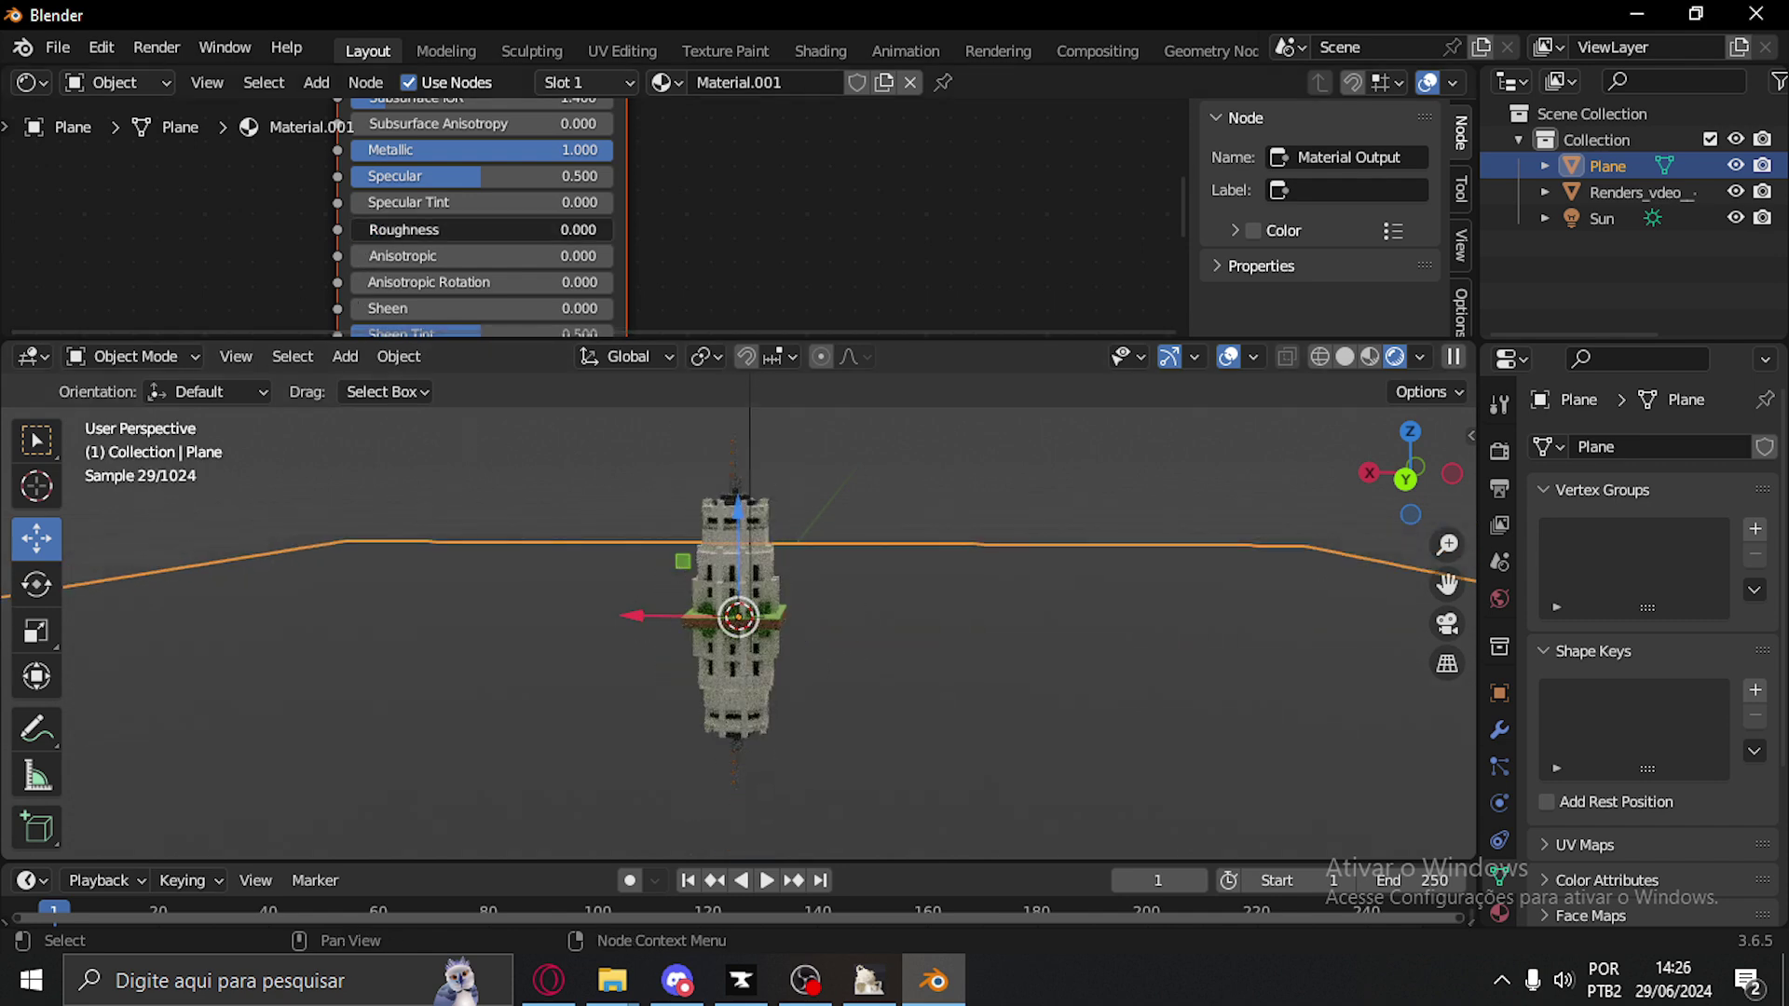
{"action": "left_click_drag", "start_coordinate": [466, 229], "coordinate": [521, 229]}
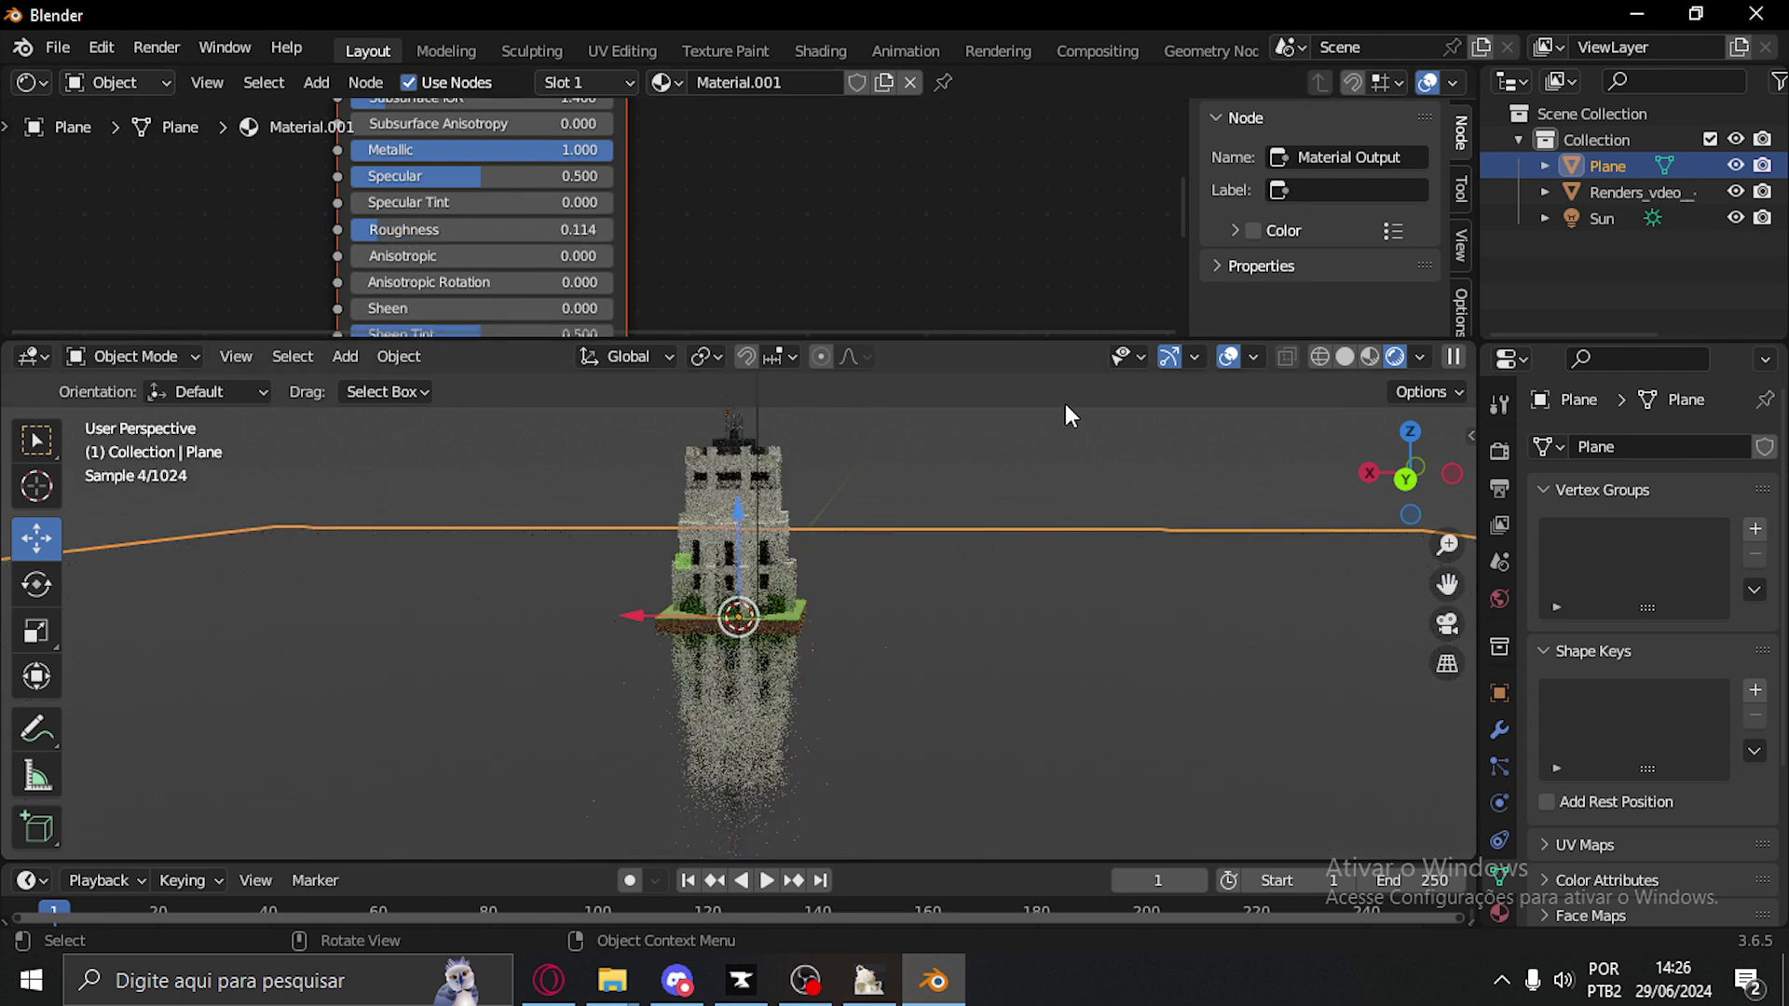
{"action": "left_click_drag", "start_coordinate": [966, 343], "coordinate": [959, 100]}
{"action": "middle_click_drag", "start_coordinate": [900, 555], "coordinate": [922, 583]}
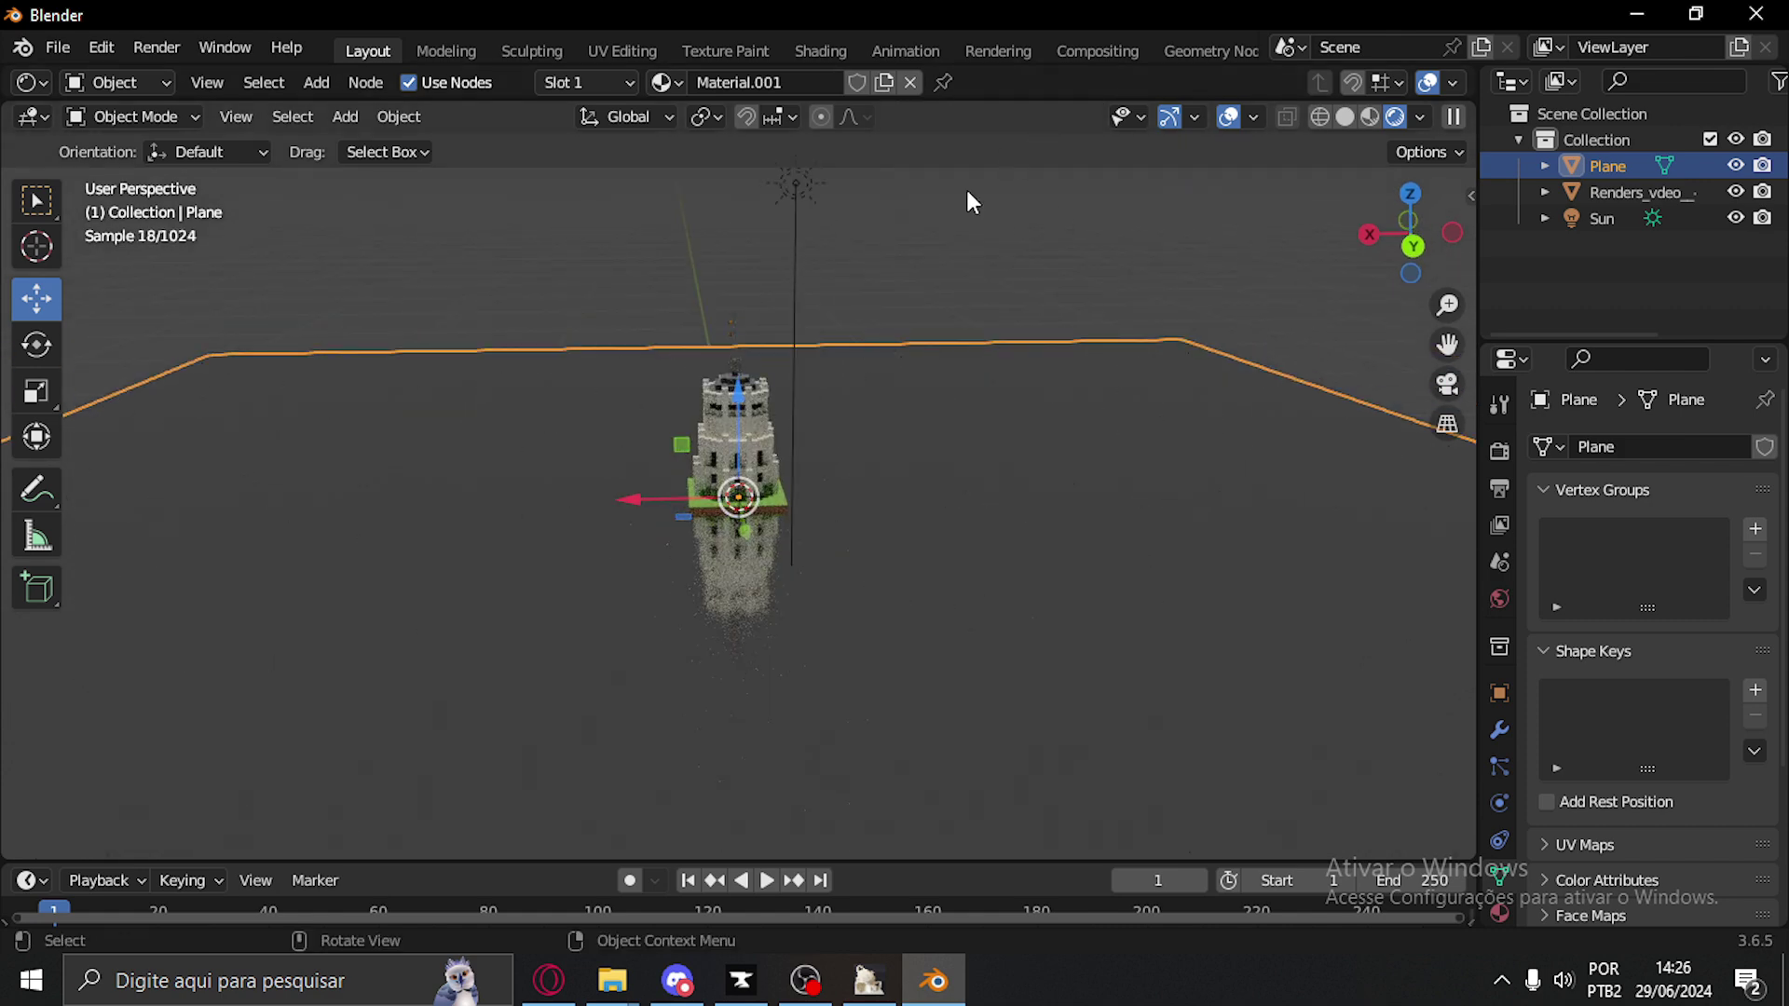
{"action": "middle_click_drag", "start_coordinate": [1056, 478], "coordinate": [930, 531]}
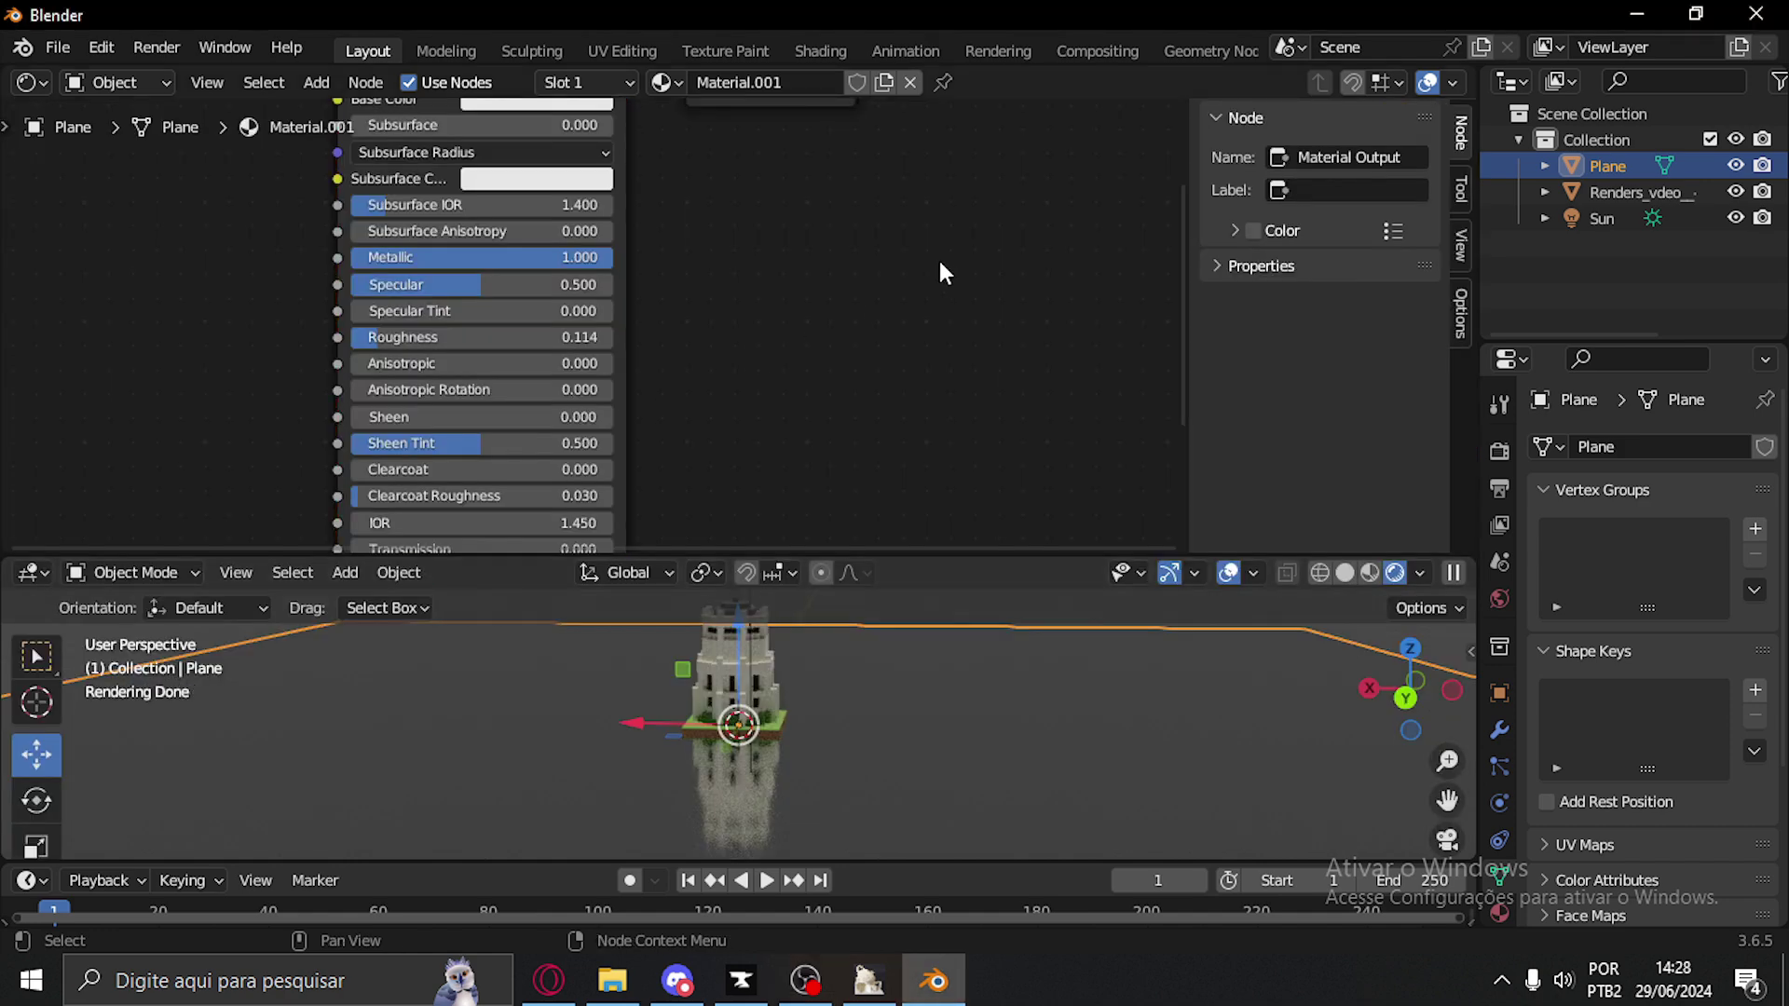
Switch the Shader Editor from the plane's object material to the World node tree
{"action": "scroll", "coordinate": [932, 373], "scroll_direction": "down", "scroll_amount": 3}
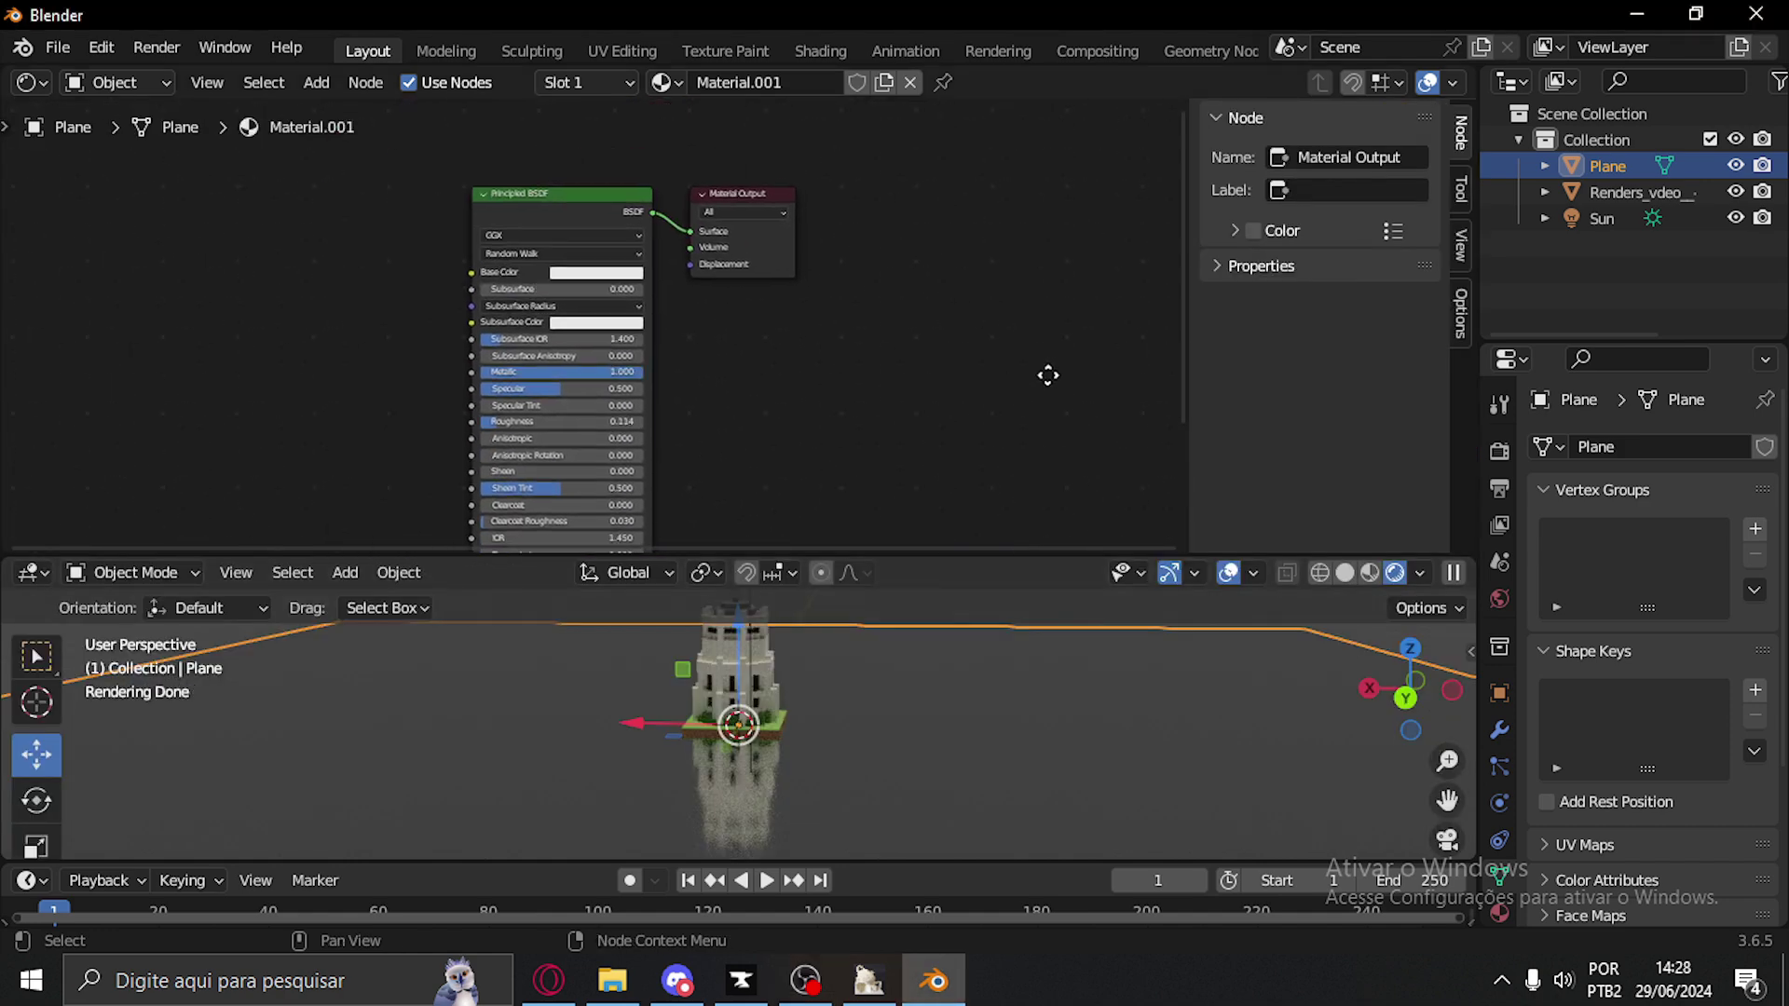
{"action": "middle_click_drag", "start_coordinate": [712, 326], "coordinate": [890, 338]}
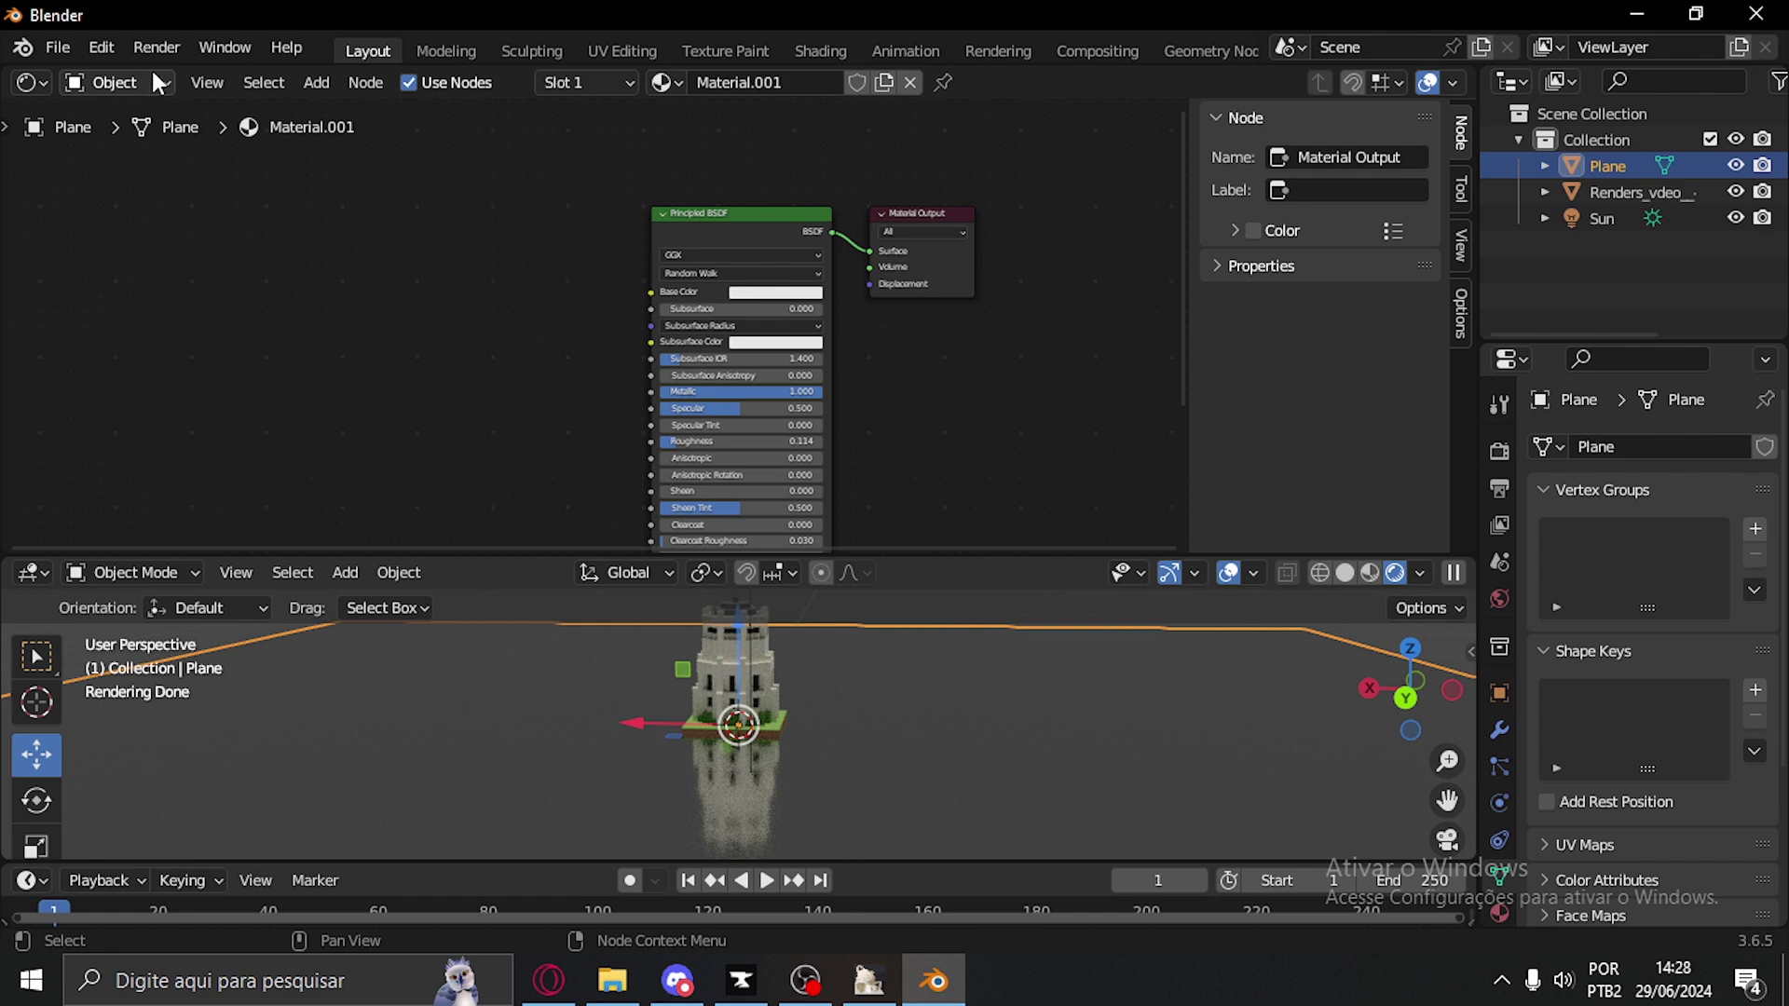
{"action": "left_click", "coordinate": [120, 142]}
{"action": "scroll", "coordinate": [891, 327], "scroll_direction": "up", "scroll_amount": 2}
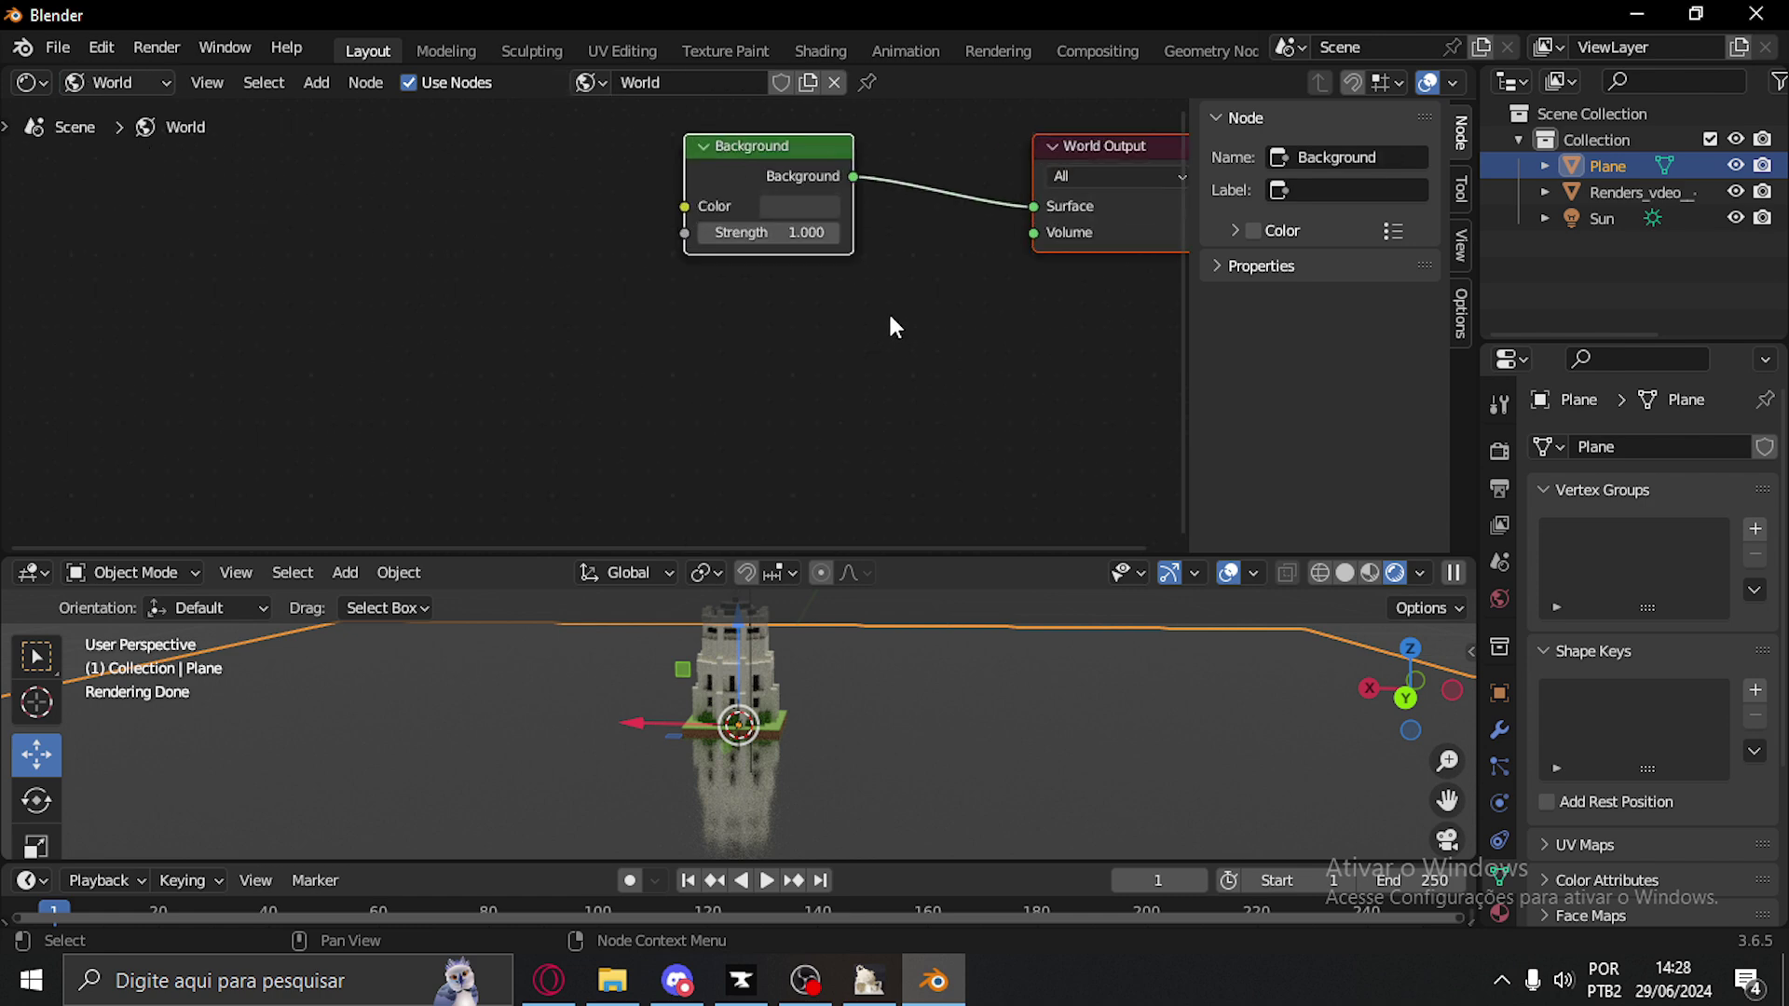
{"action": "middle_click_drag", "start_coordinate": [892, 328], "coordinate": [757, 318]}
Add an Environment Texture node beside the Background node in the World node tree
{"action": "left_click", "coordinate": [365, 83]}
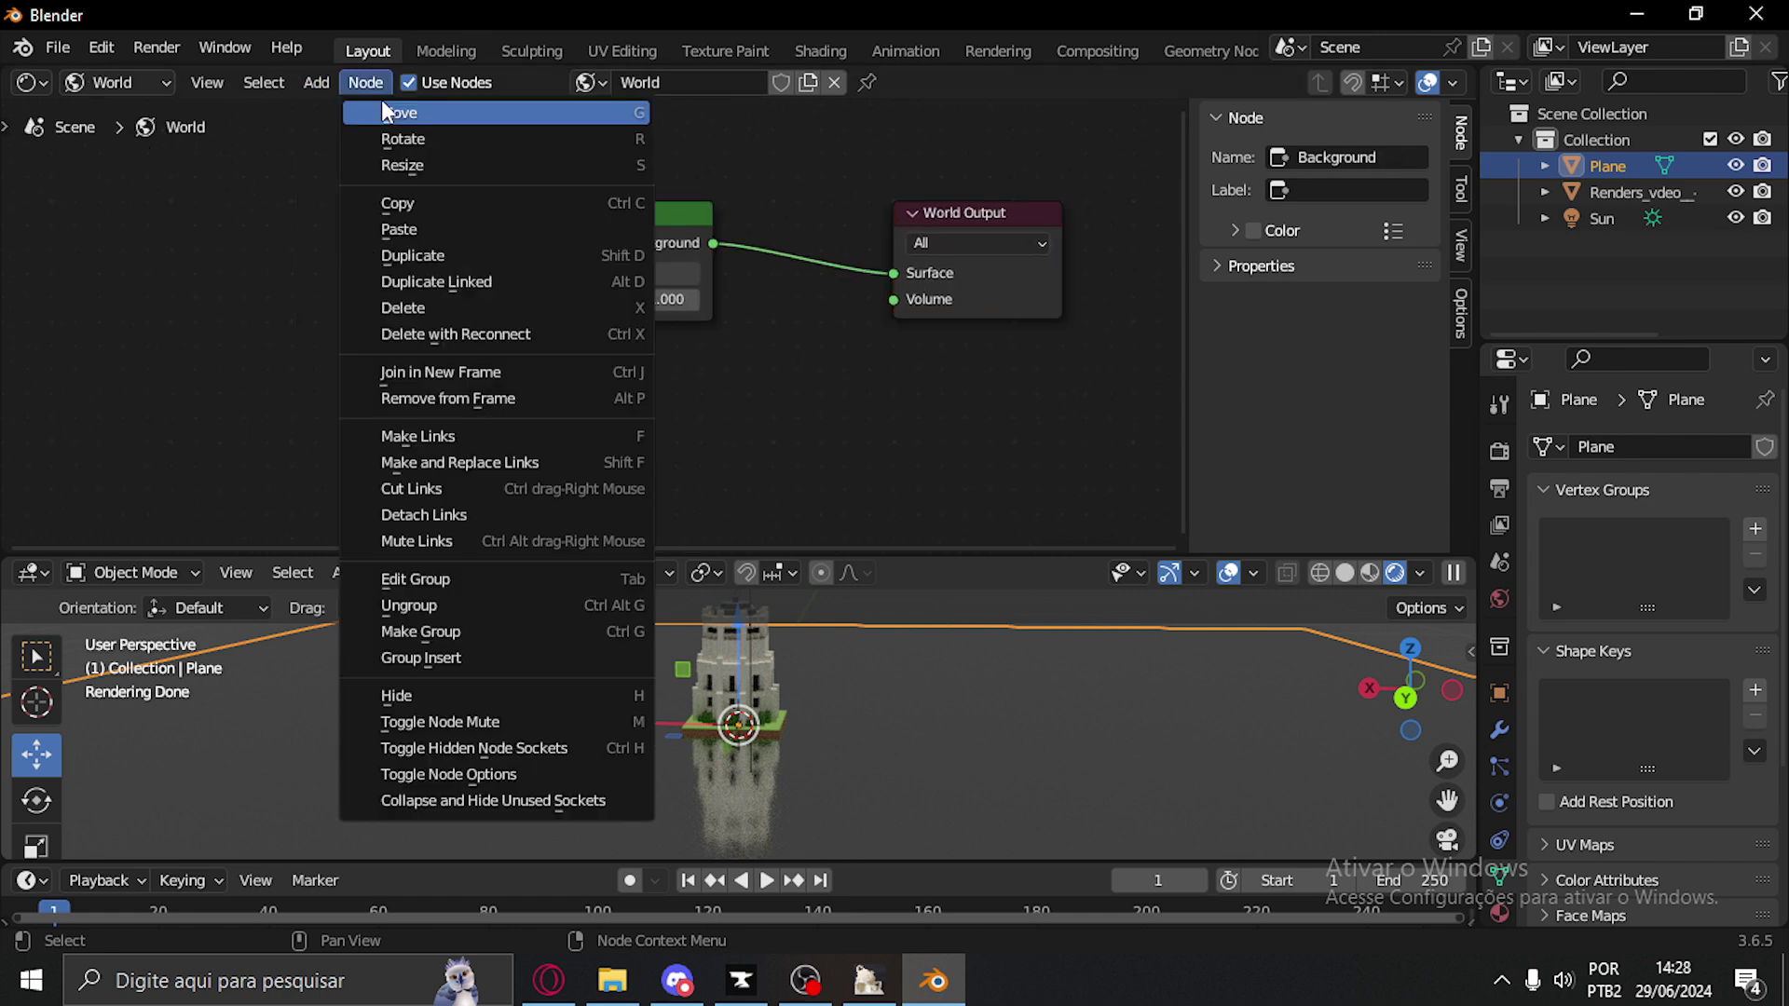
{"action": "mouse_move", "coordinate": [317, 83]}
{"action": "left_click", "coordinate": [346, 111]}
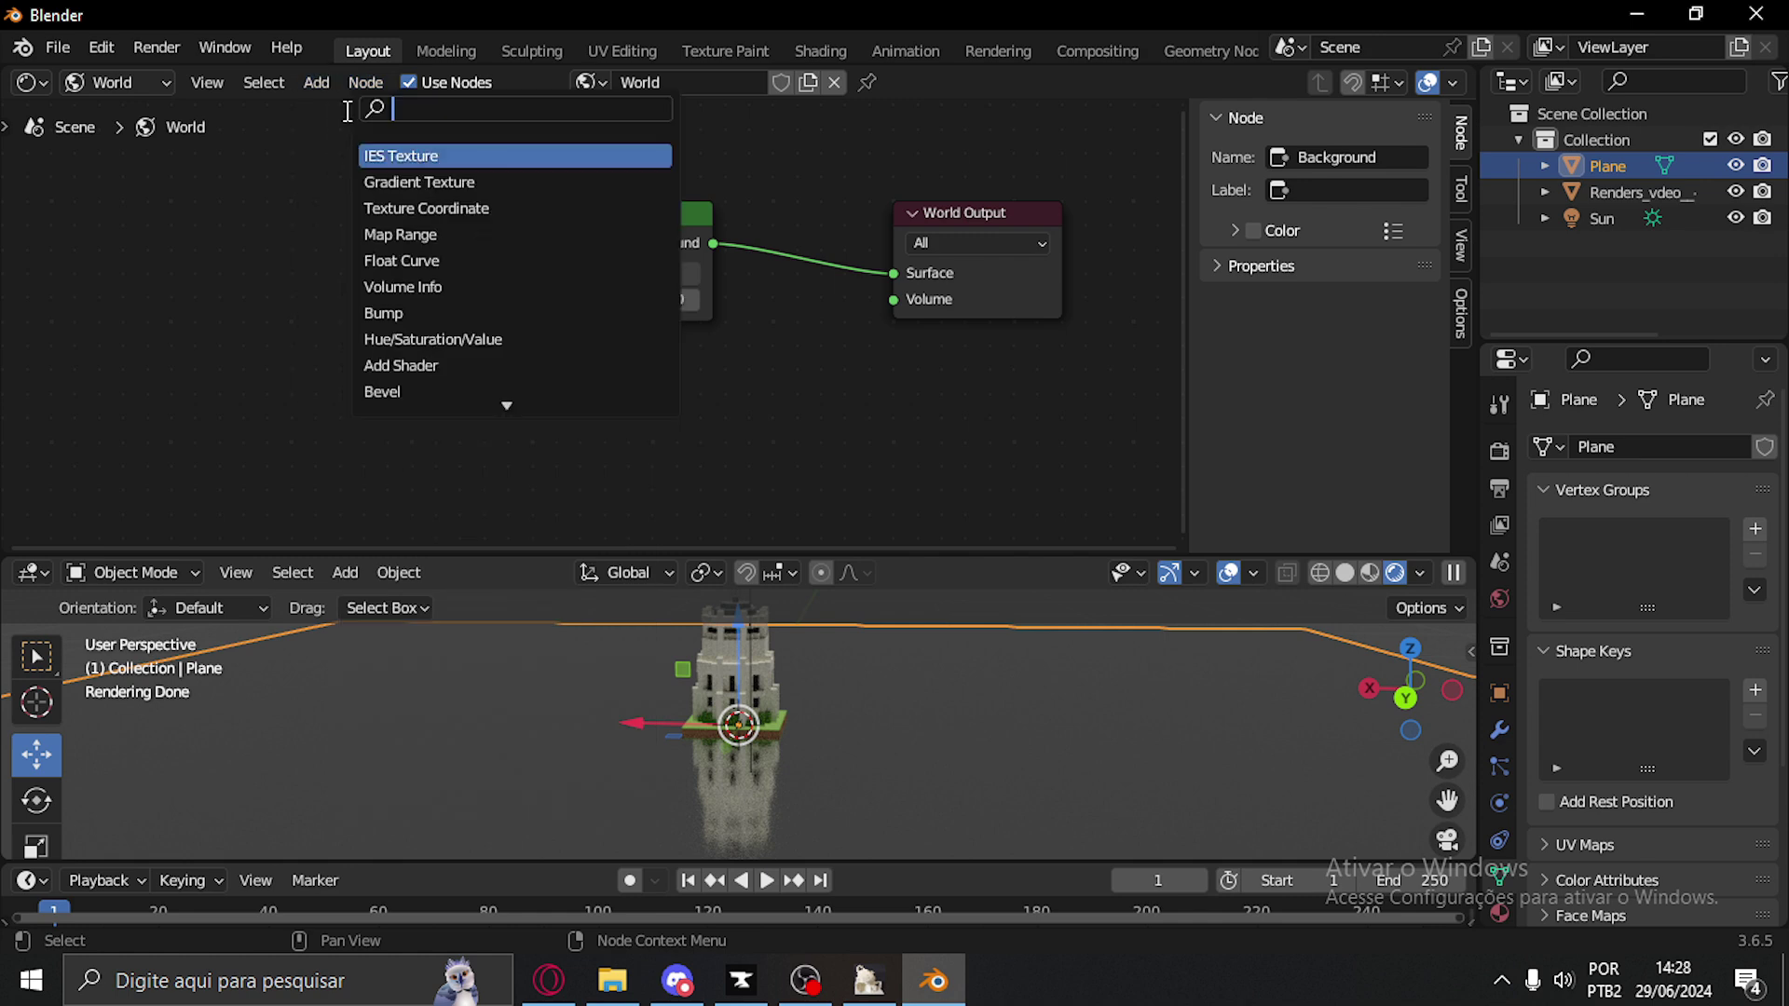
{"action": "type", "text": "back"}
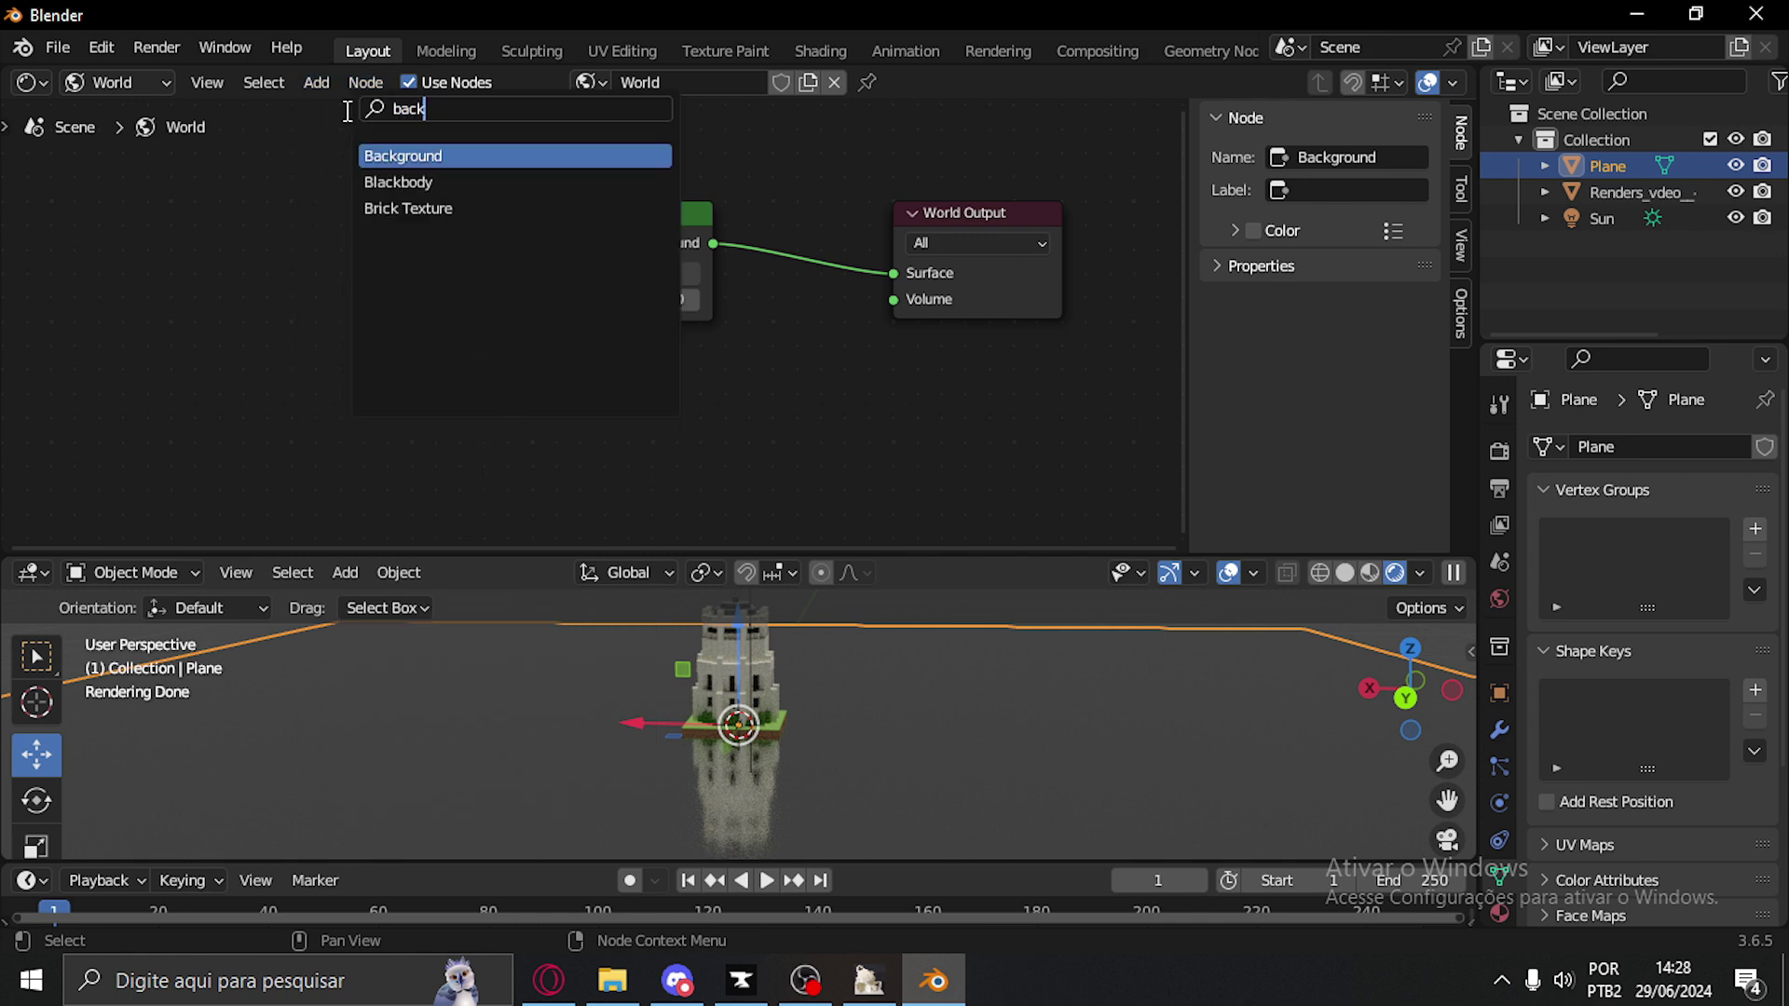
{"action": "key", "text": "BackSpace"}
{"action": "key", "text": "BackSpace"}
{"action": "key", "text": "BackSpace"}
{"action": "key", "text": "BackSpace"}
{"action": "type", "text": "en"}
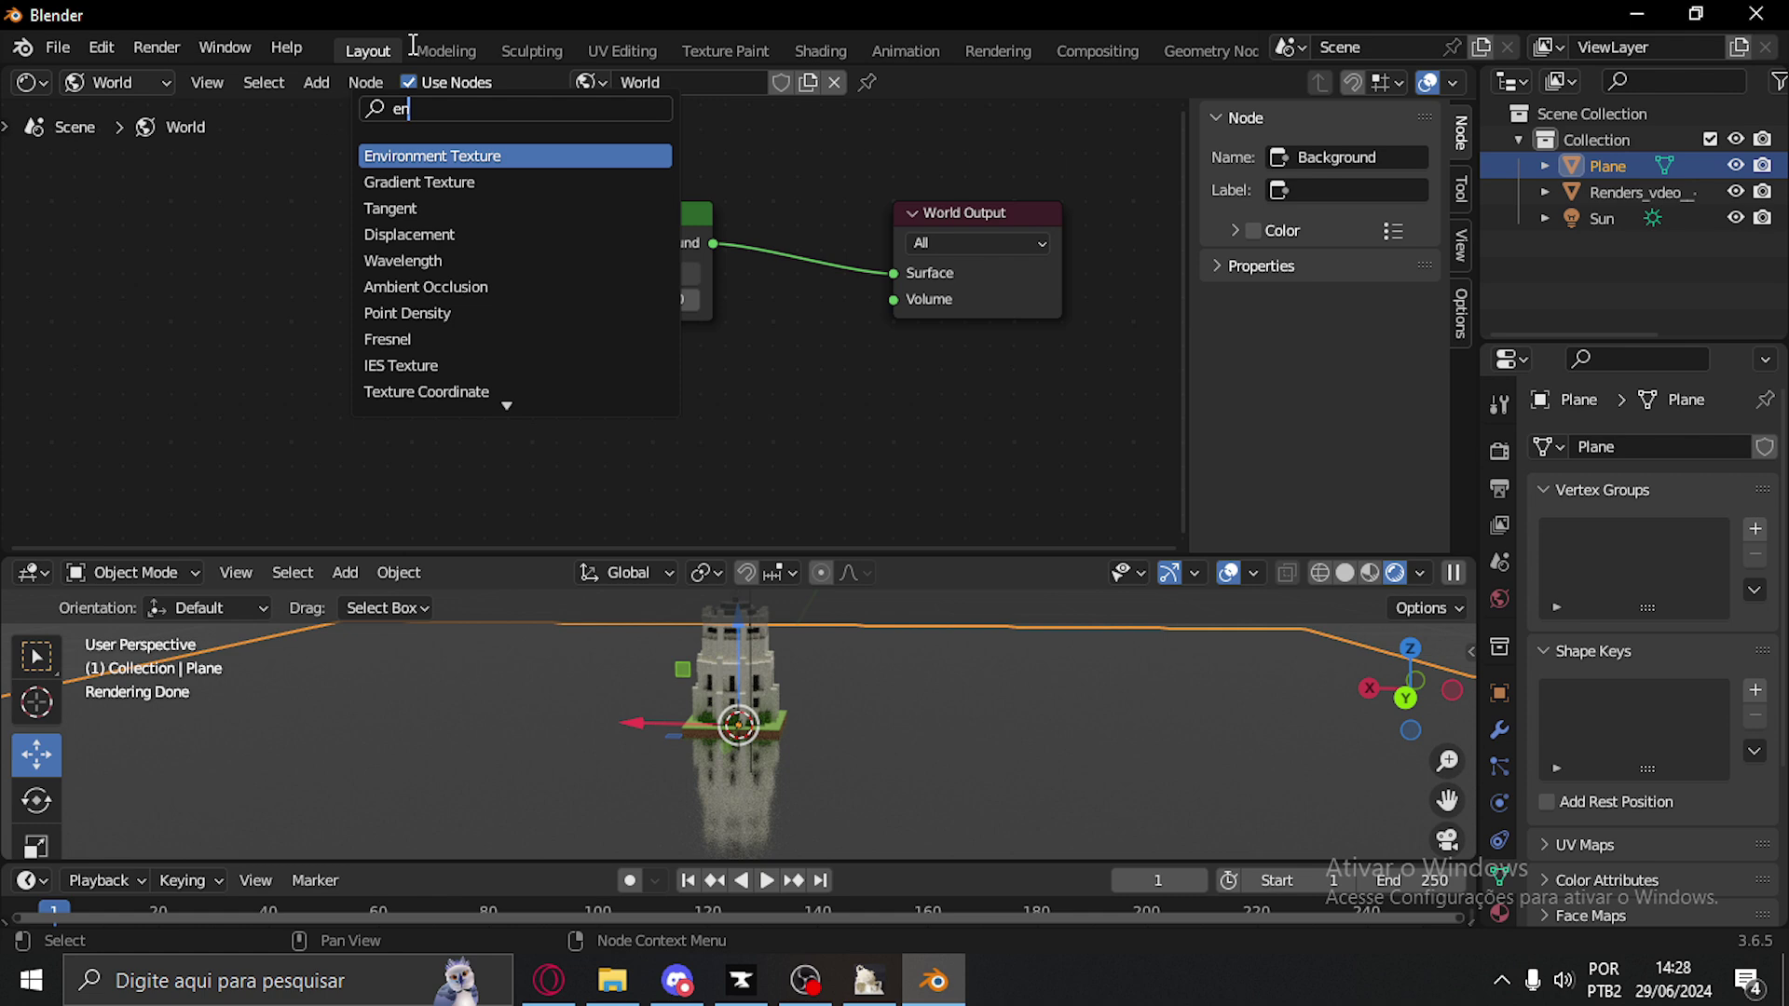
{"action": "left_click", "coordinate": [514, 155]}
{"action": "left_click", "coordinate": [407, 138]}
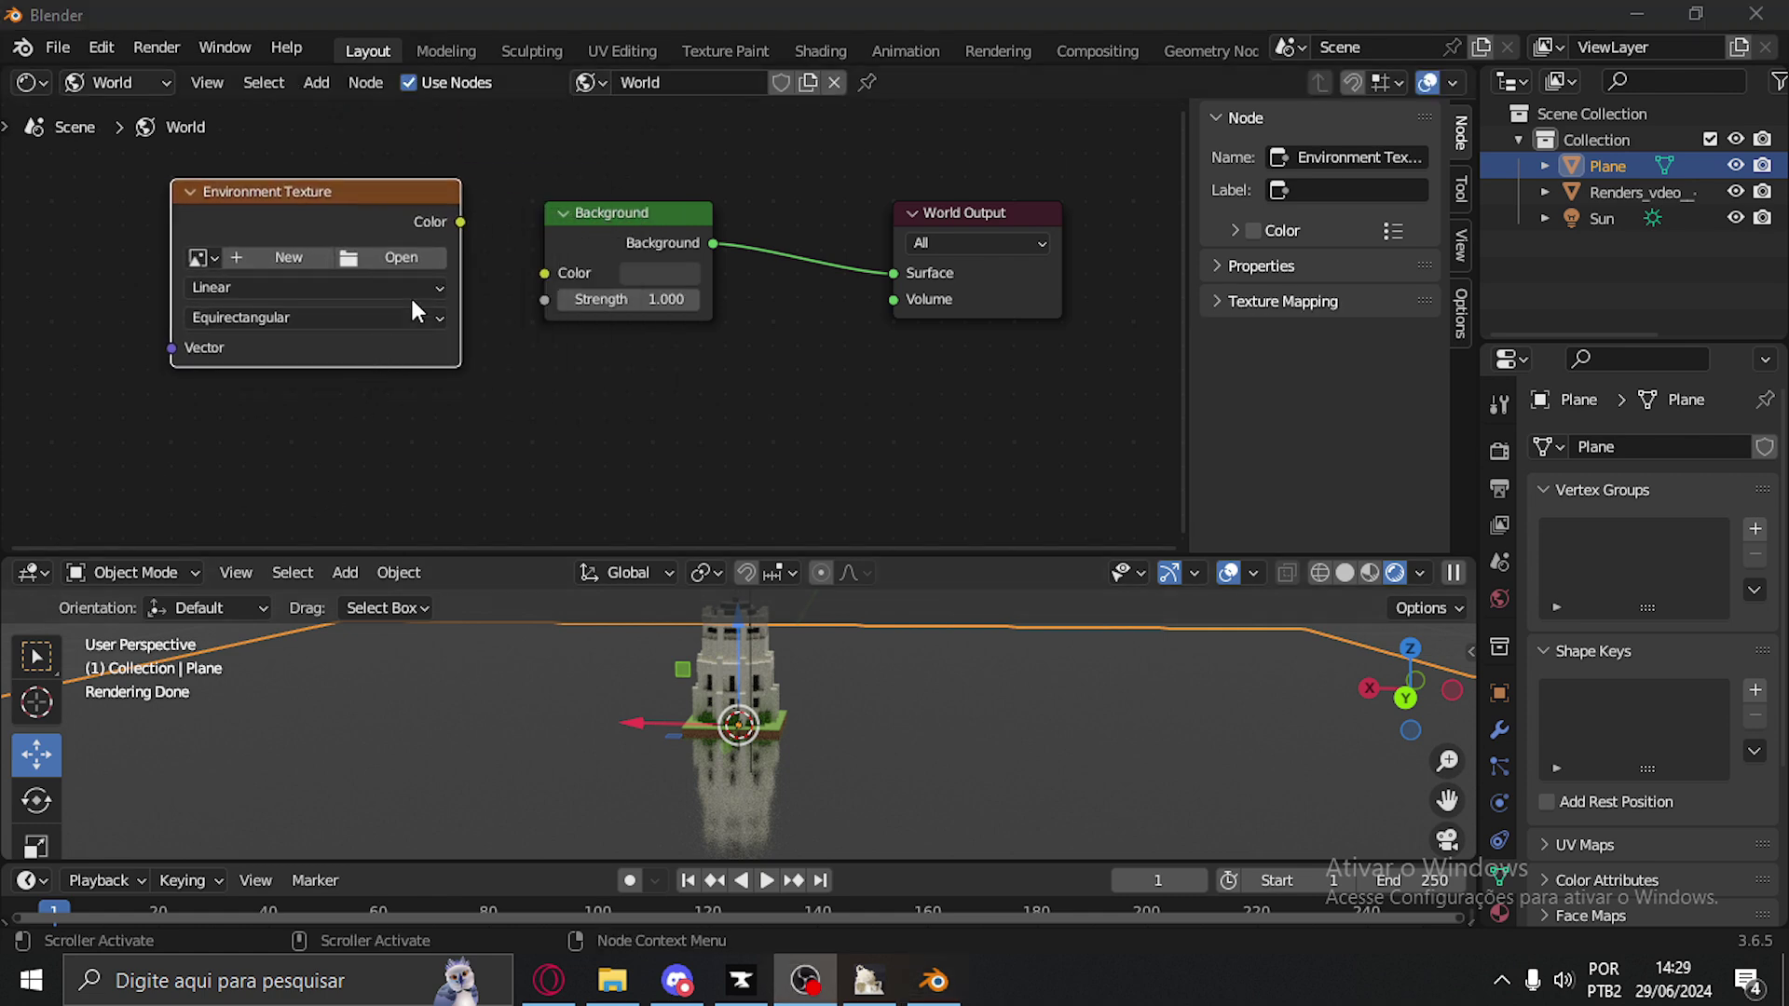
Load kloofendal_48d_partly_cloudy_puresky_4k.exr from Desktop\Nova pasta into the Environment Texture and connect its Color output to the Background's Color input
{"action": "left_click", "coordinate": [416, 259]}
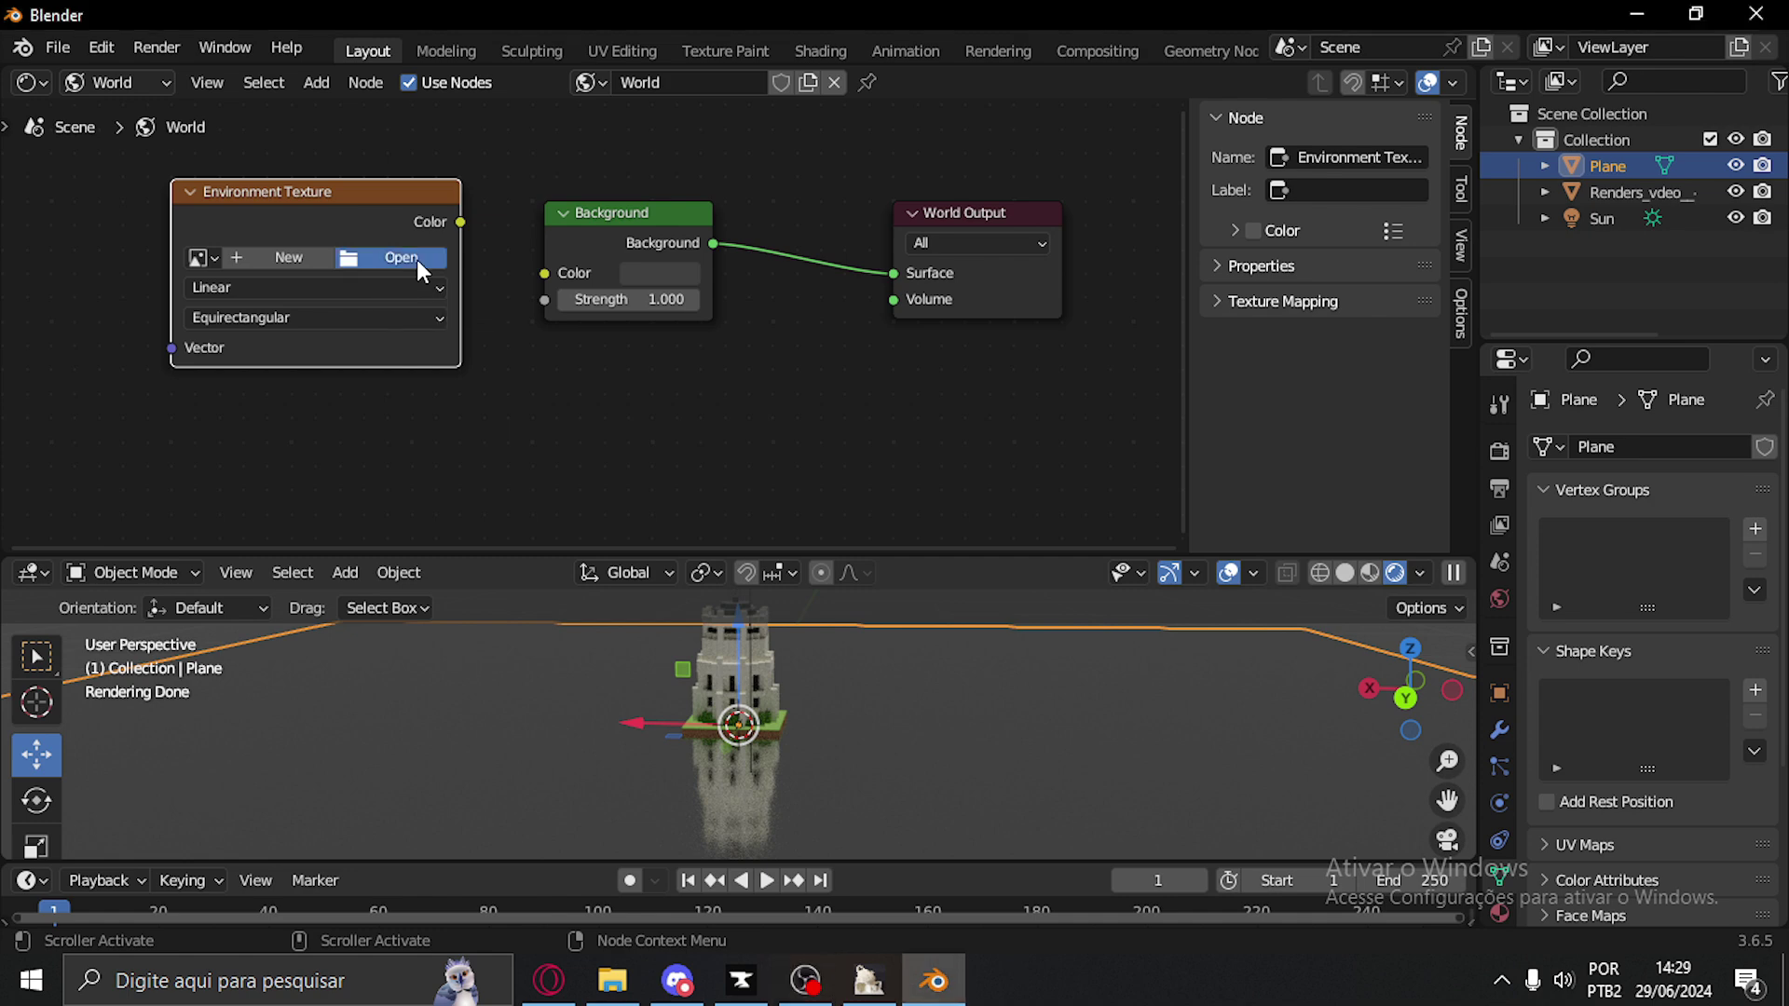
{"action": "left_click", "coordinate": [902, 126]}
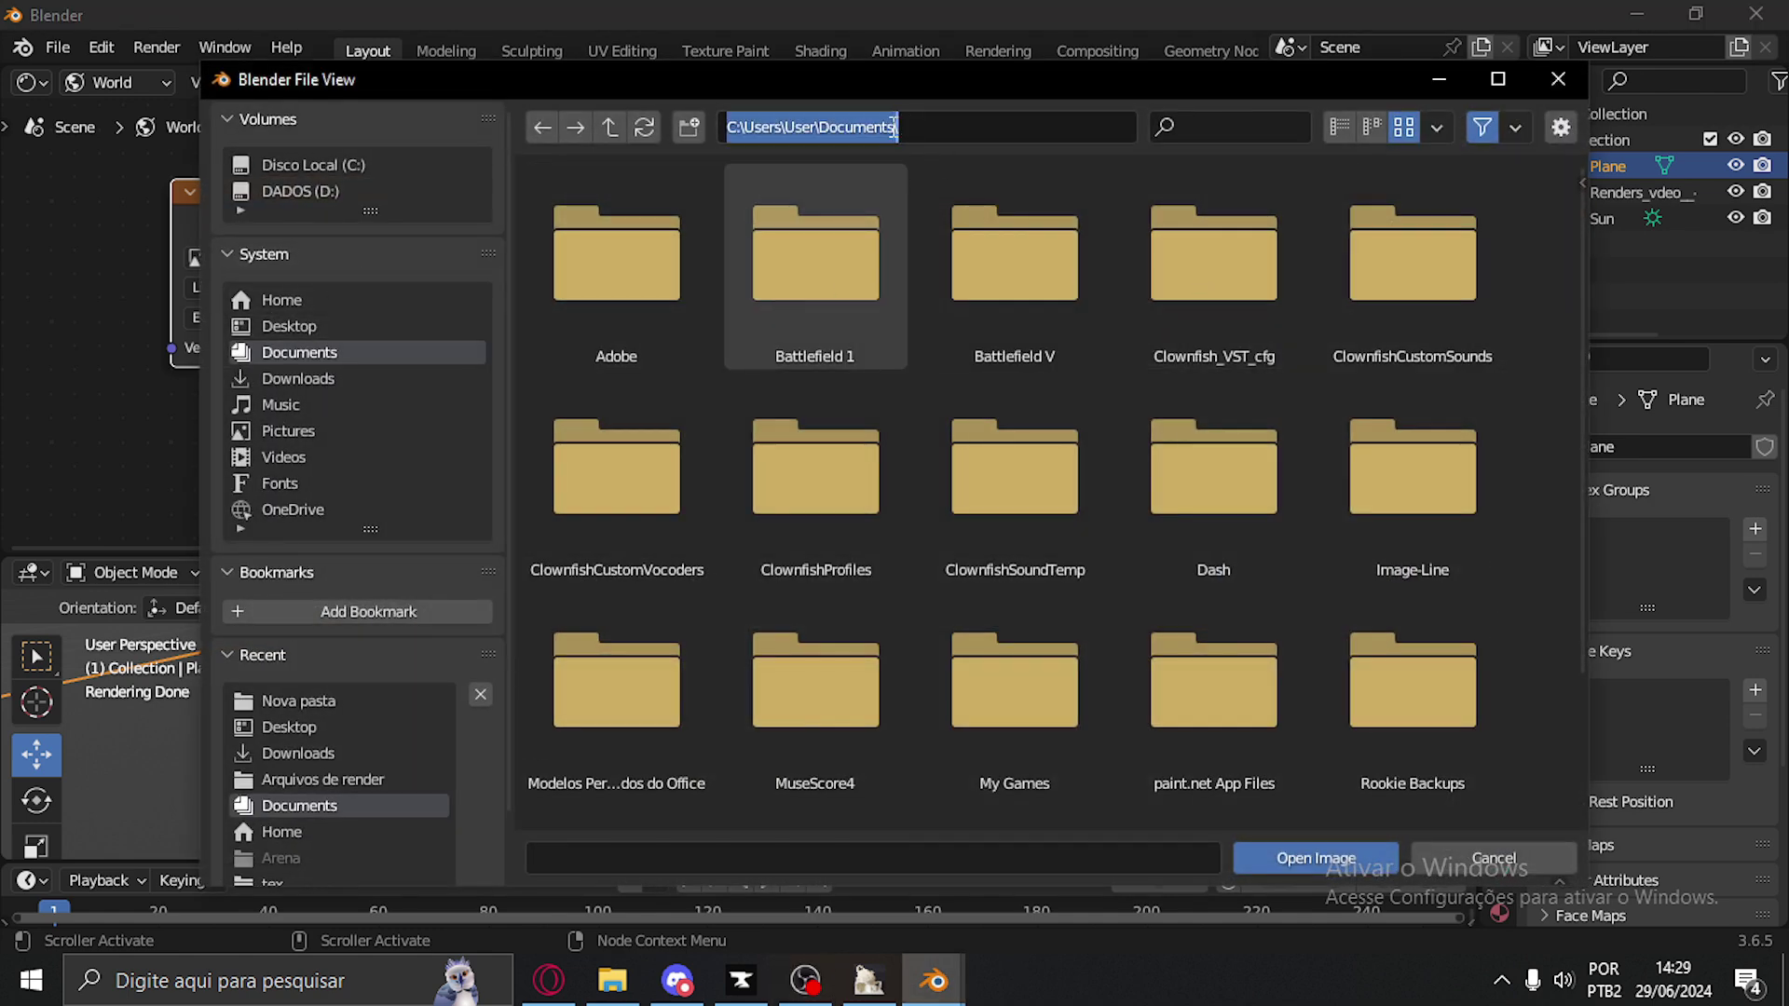
{"action": "key", "text": "Return"}
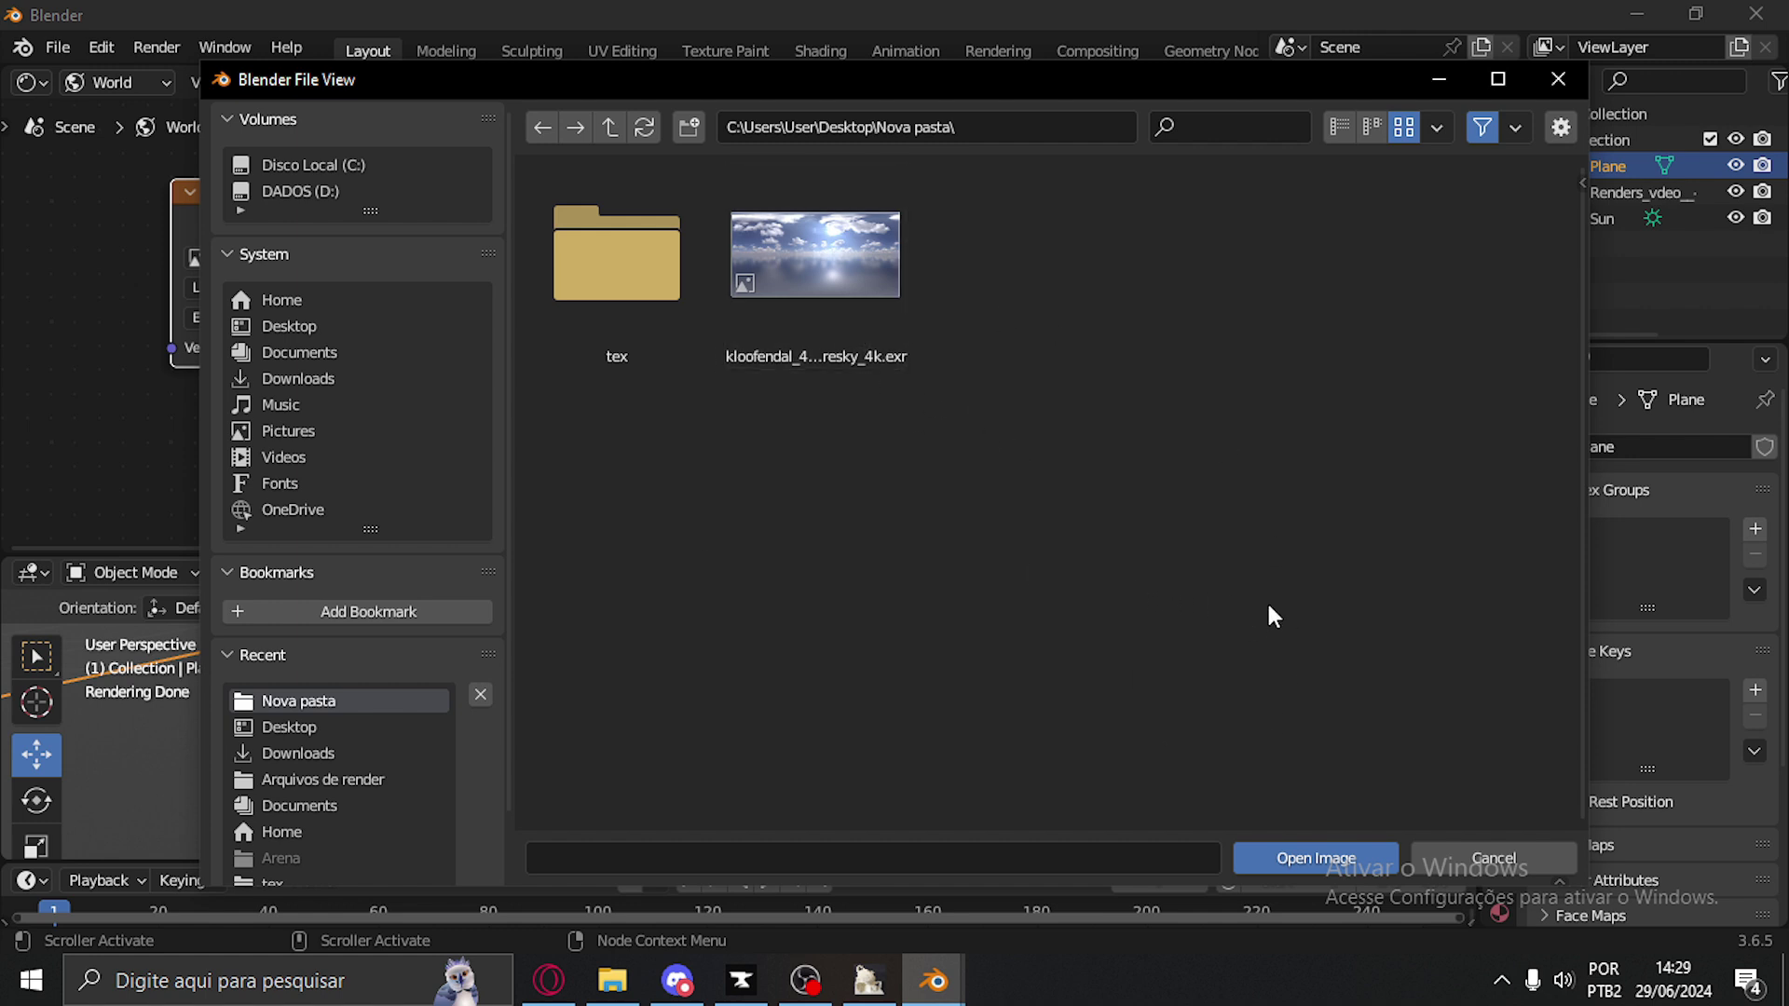
{"action": "left_click", "coordinate": [820, 271]}
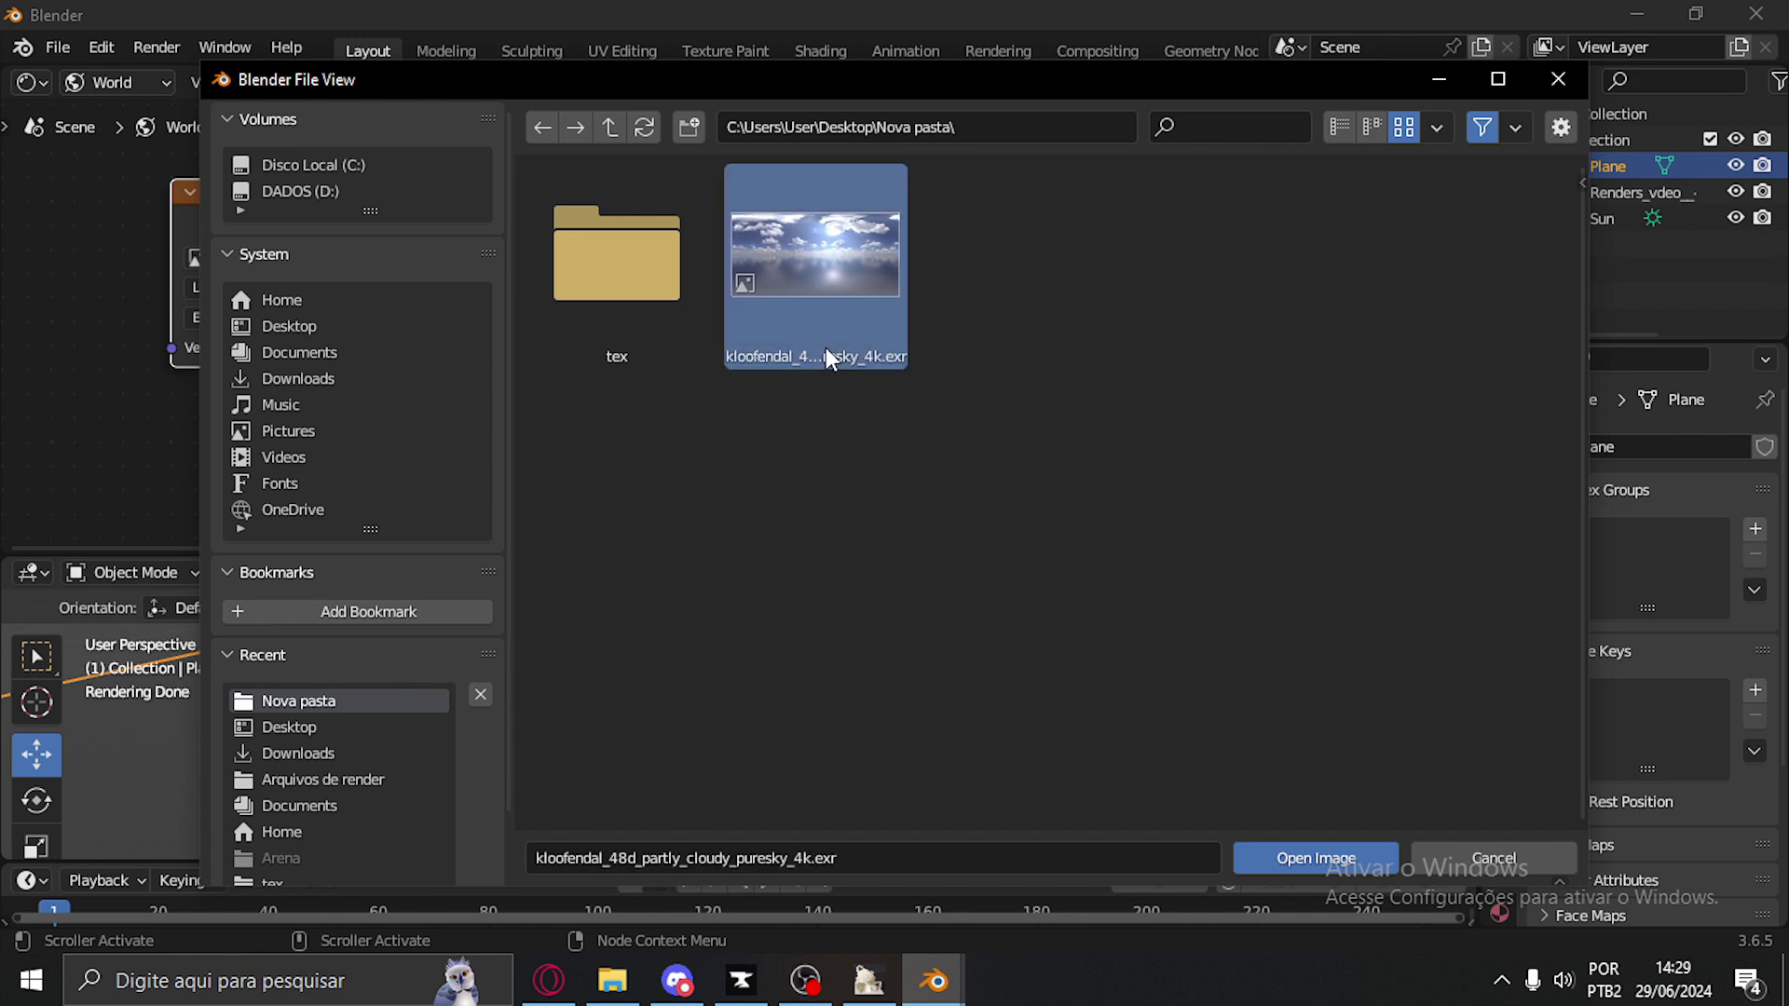
{"action": "left_click", "coordinate": [1306, 859]}
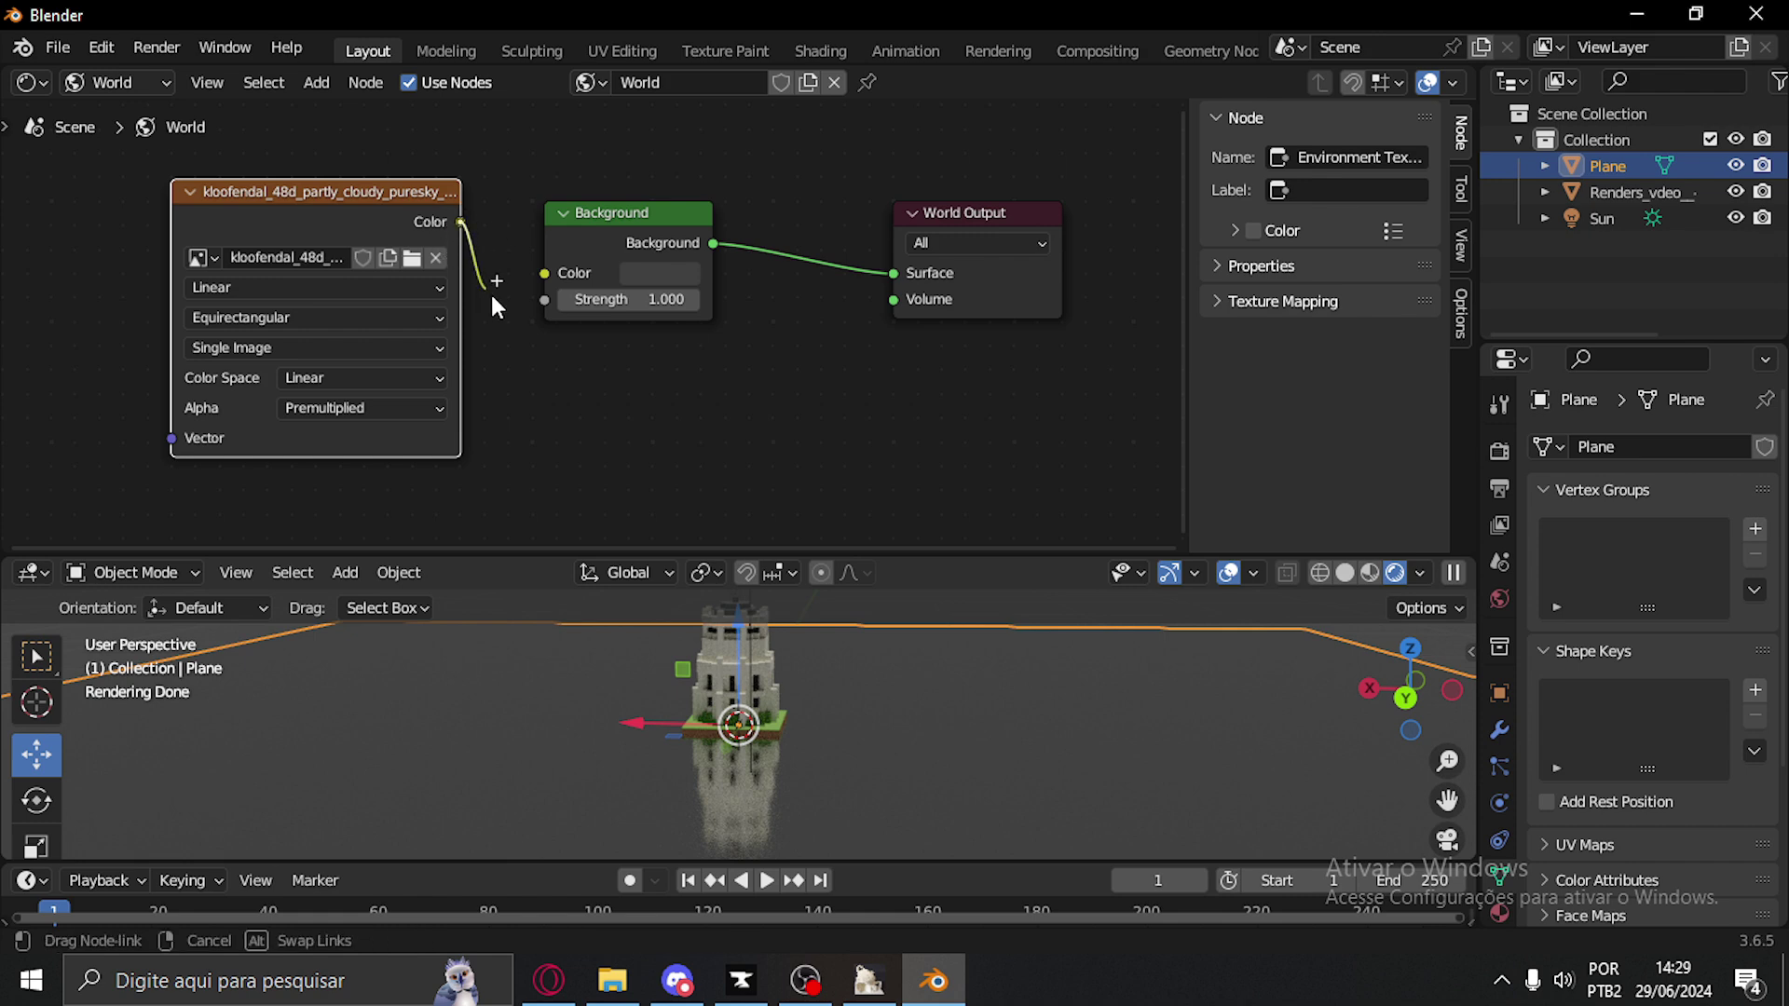
{"action": "left_click_drag", "start_coordinate": [509, 235], "coordinate": [550, 273]}
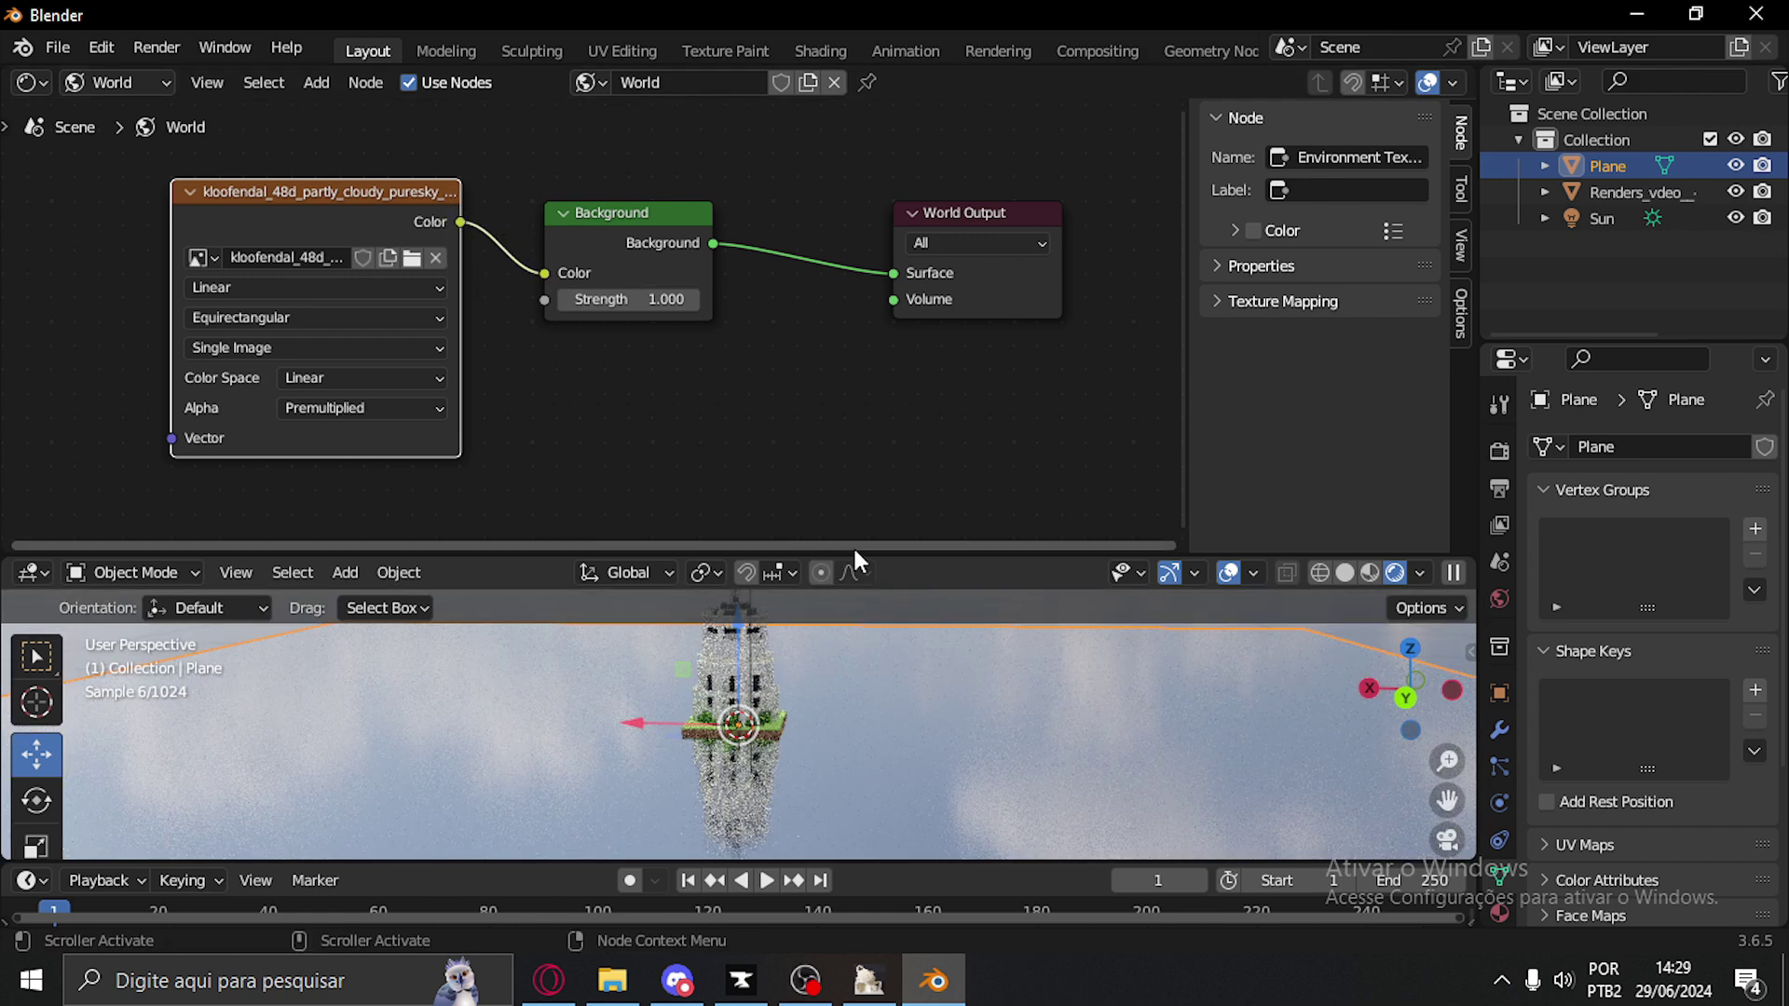
Enlarge the 3D viewport over the Shader Editor and scale the ground plane up uniformly so it extends much farther around the tower
{"action": "left_click_drag", "start_coordinate": [892, 553], "coordinate": [850, 93]}
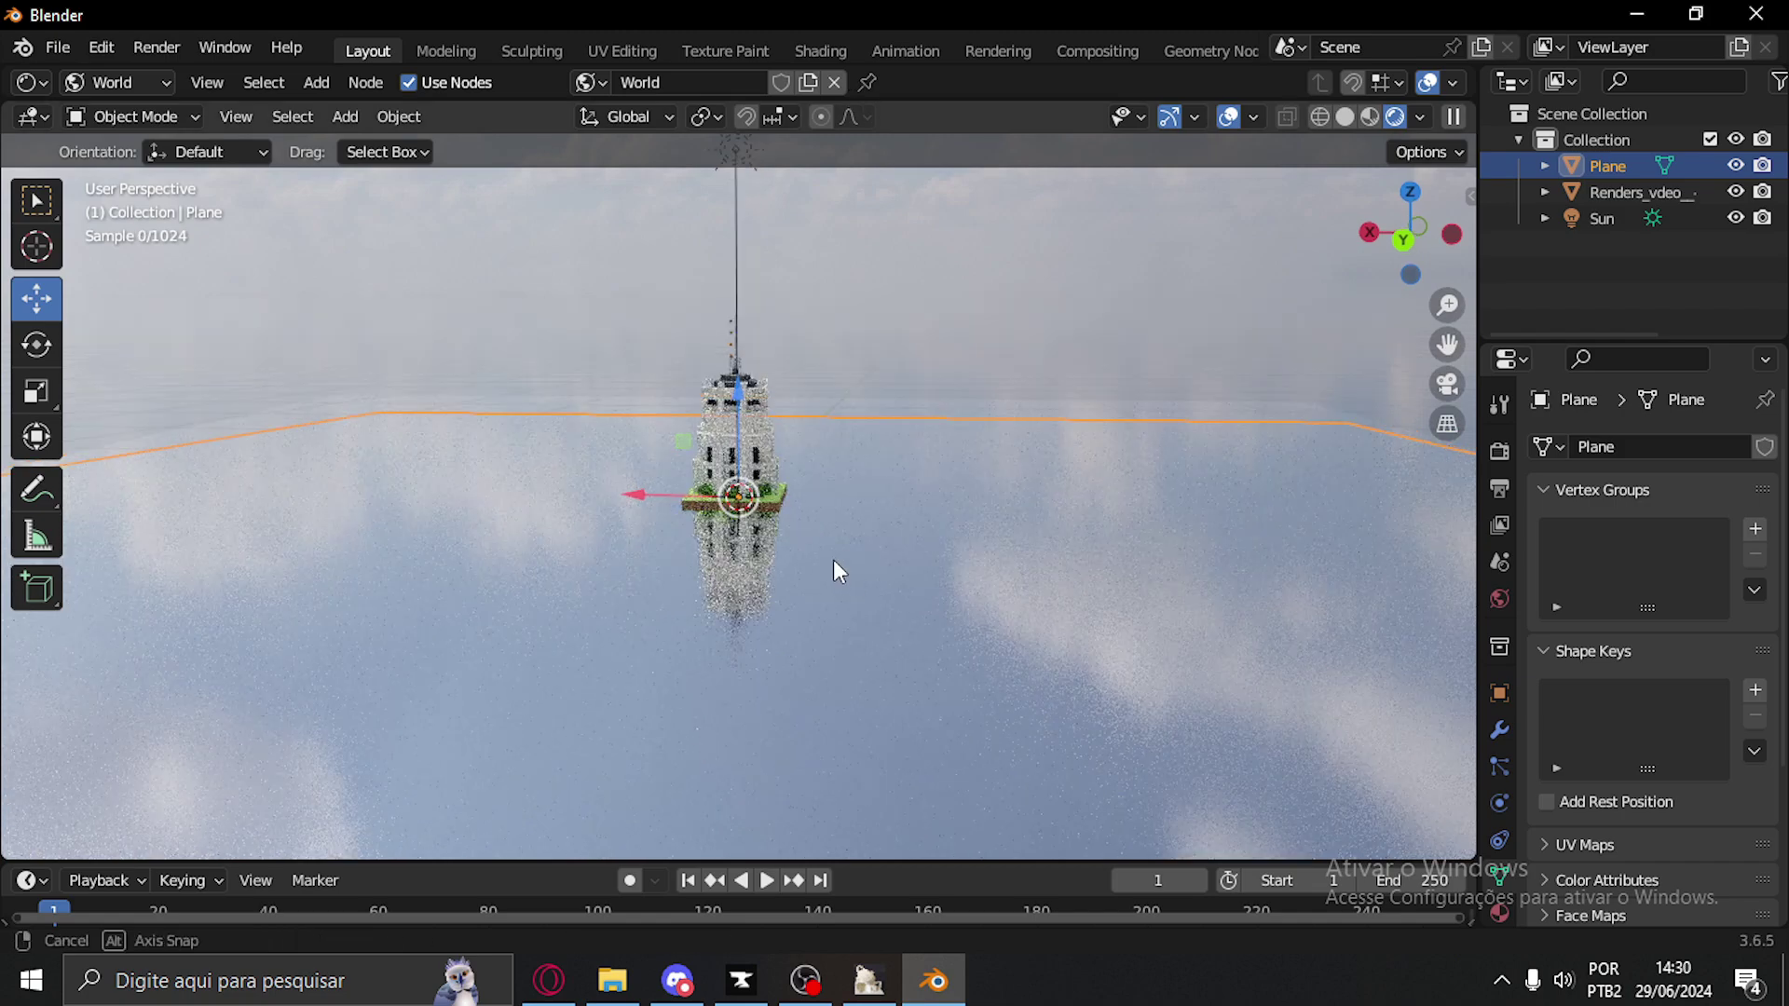
{"action": "middle_click_drag", "start_coordinate": [834, 571], "coordinate": [851, 615]}
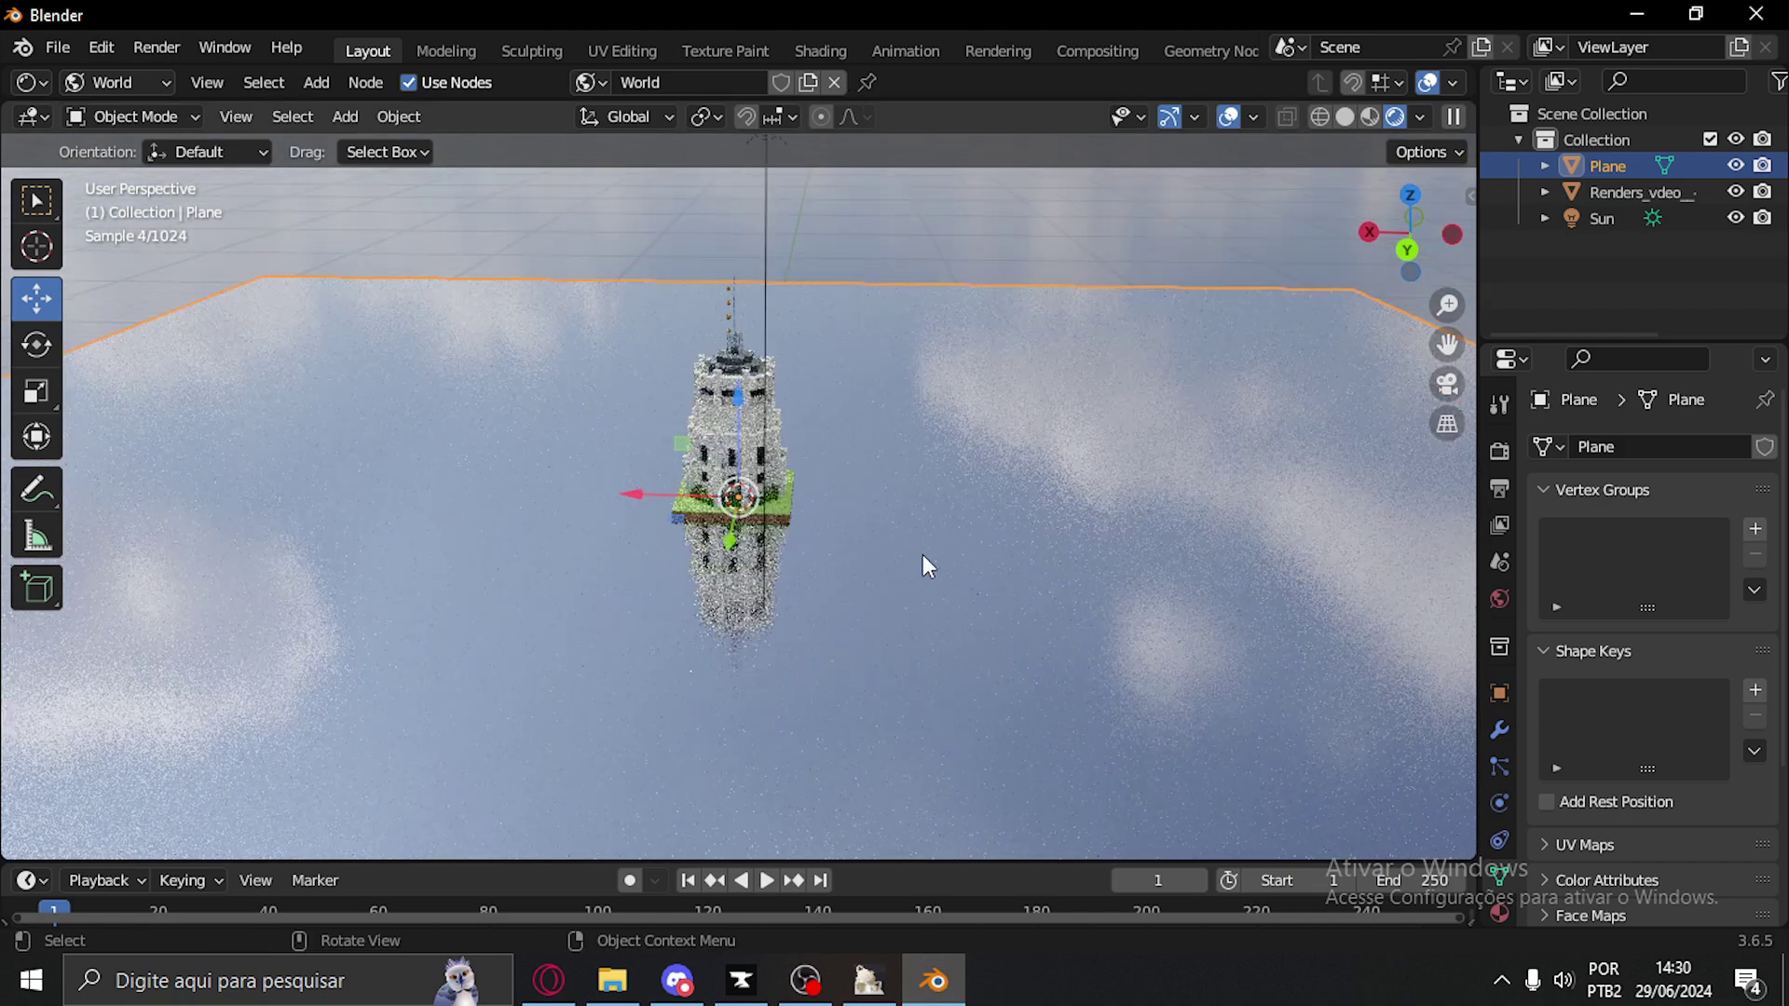
{"action": "middle_click_drag", "start_coordinate": [936, 557], "coordinate": [930, 527]}
{"action": "key", "text": "s"}
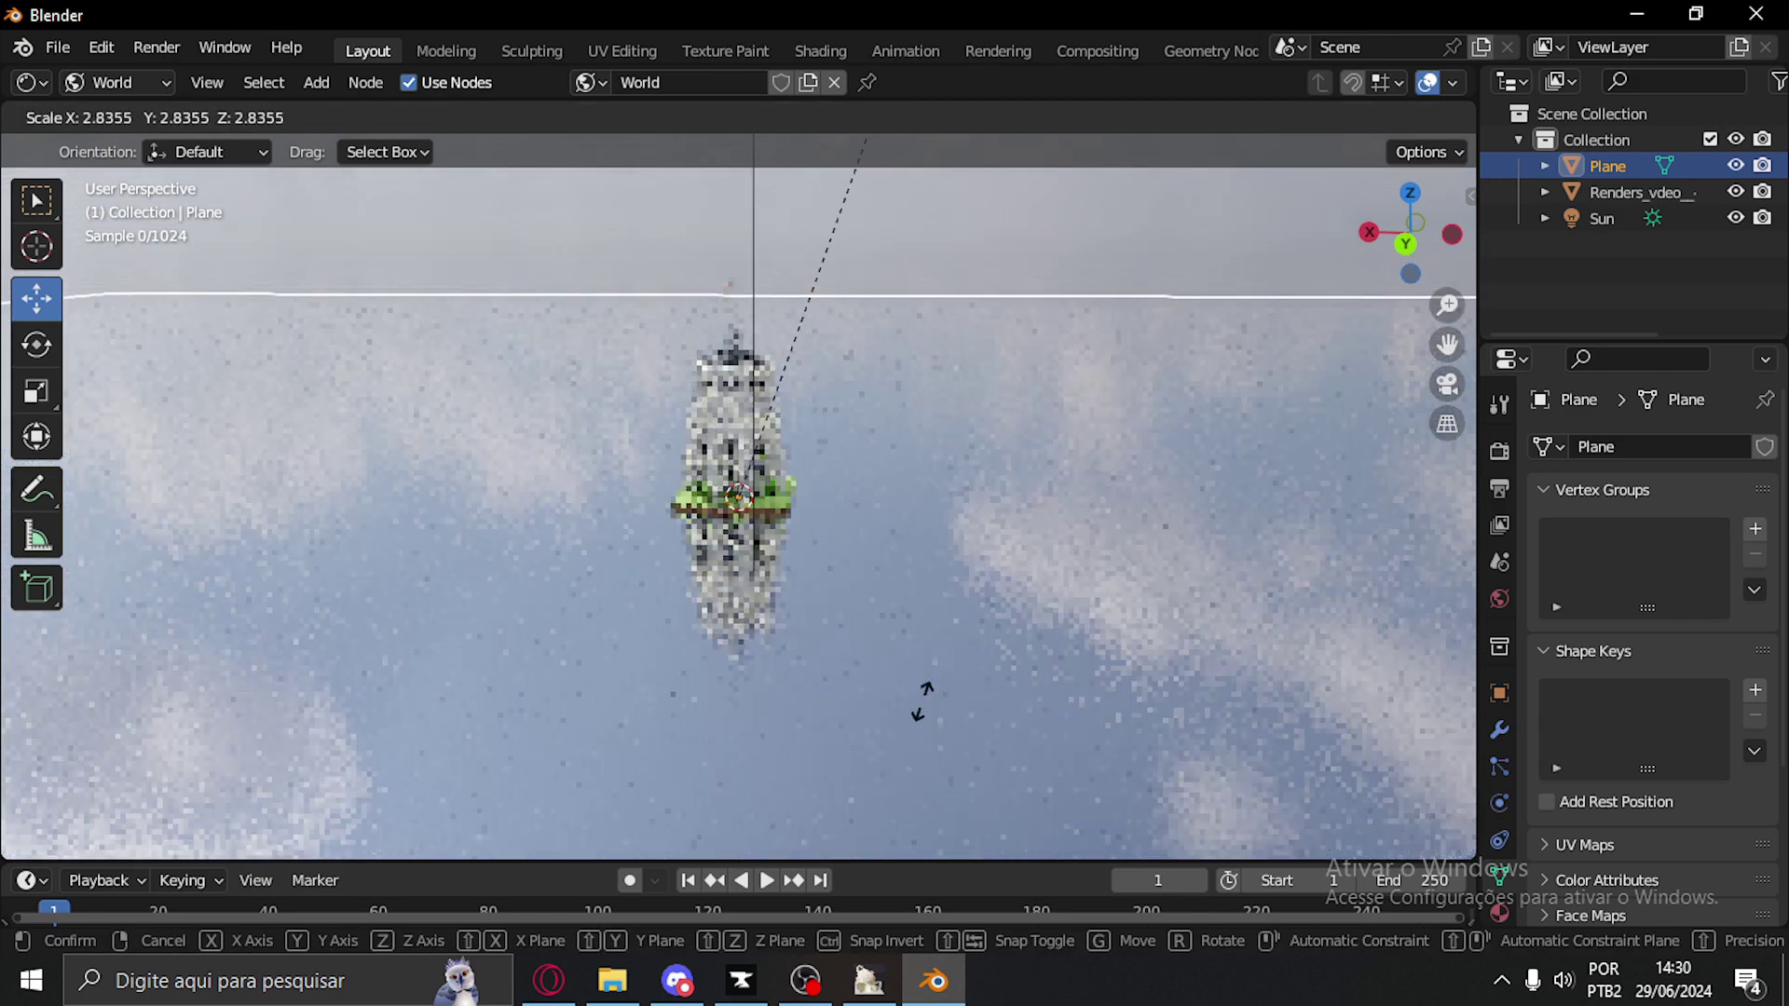
{"action": "left_click", "coordinate": [1053, 557]}
{"action": "middle_click_drag", "start_coordinate": [1053, 557], "coordinate": [935, 578]}
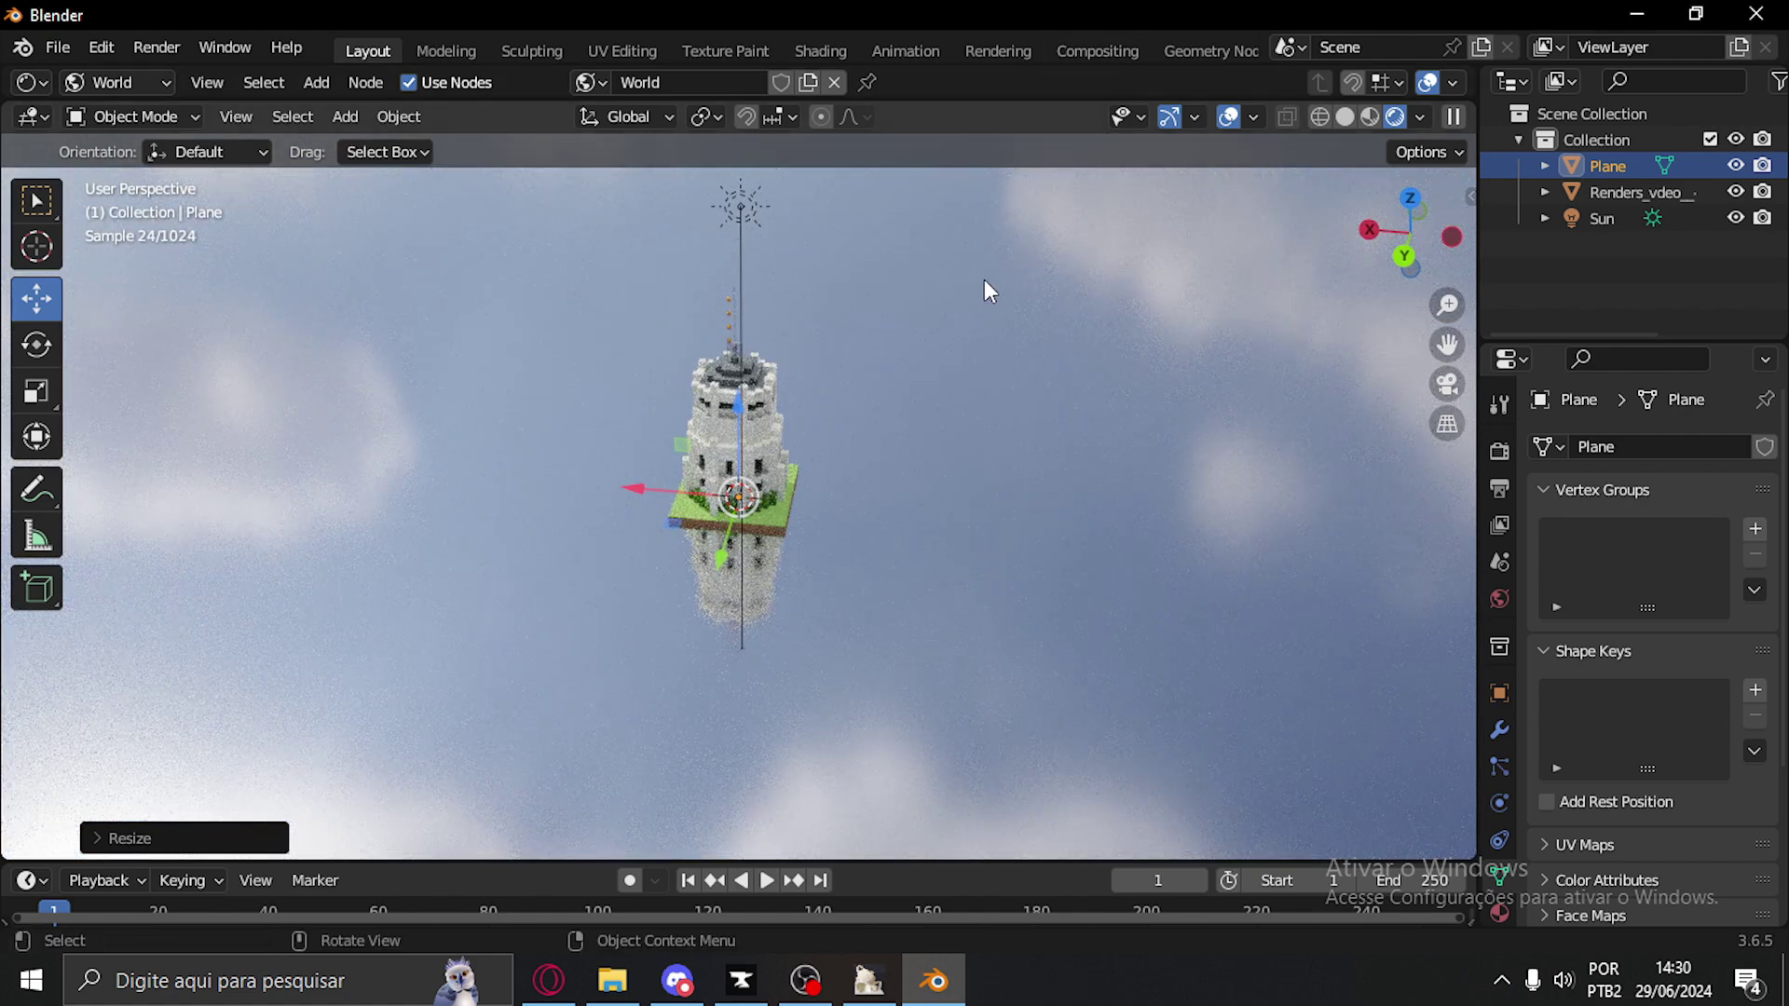
{"action": "middle_click_drag", "start_coordinate": [943, 507], "coordinate": [979, 465]}
Add a camera to the scene and enable the Camera to View lock
{"action": "left_click", "coordinate": [346, 115]}
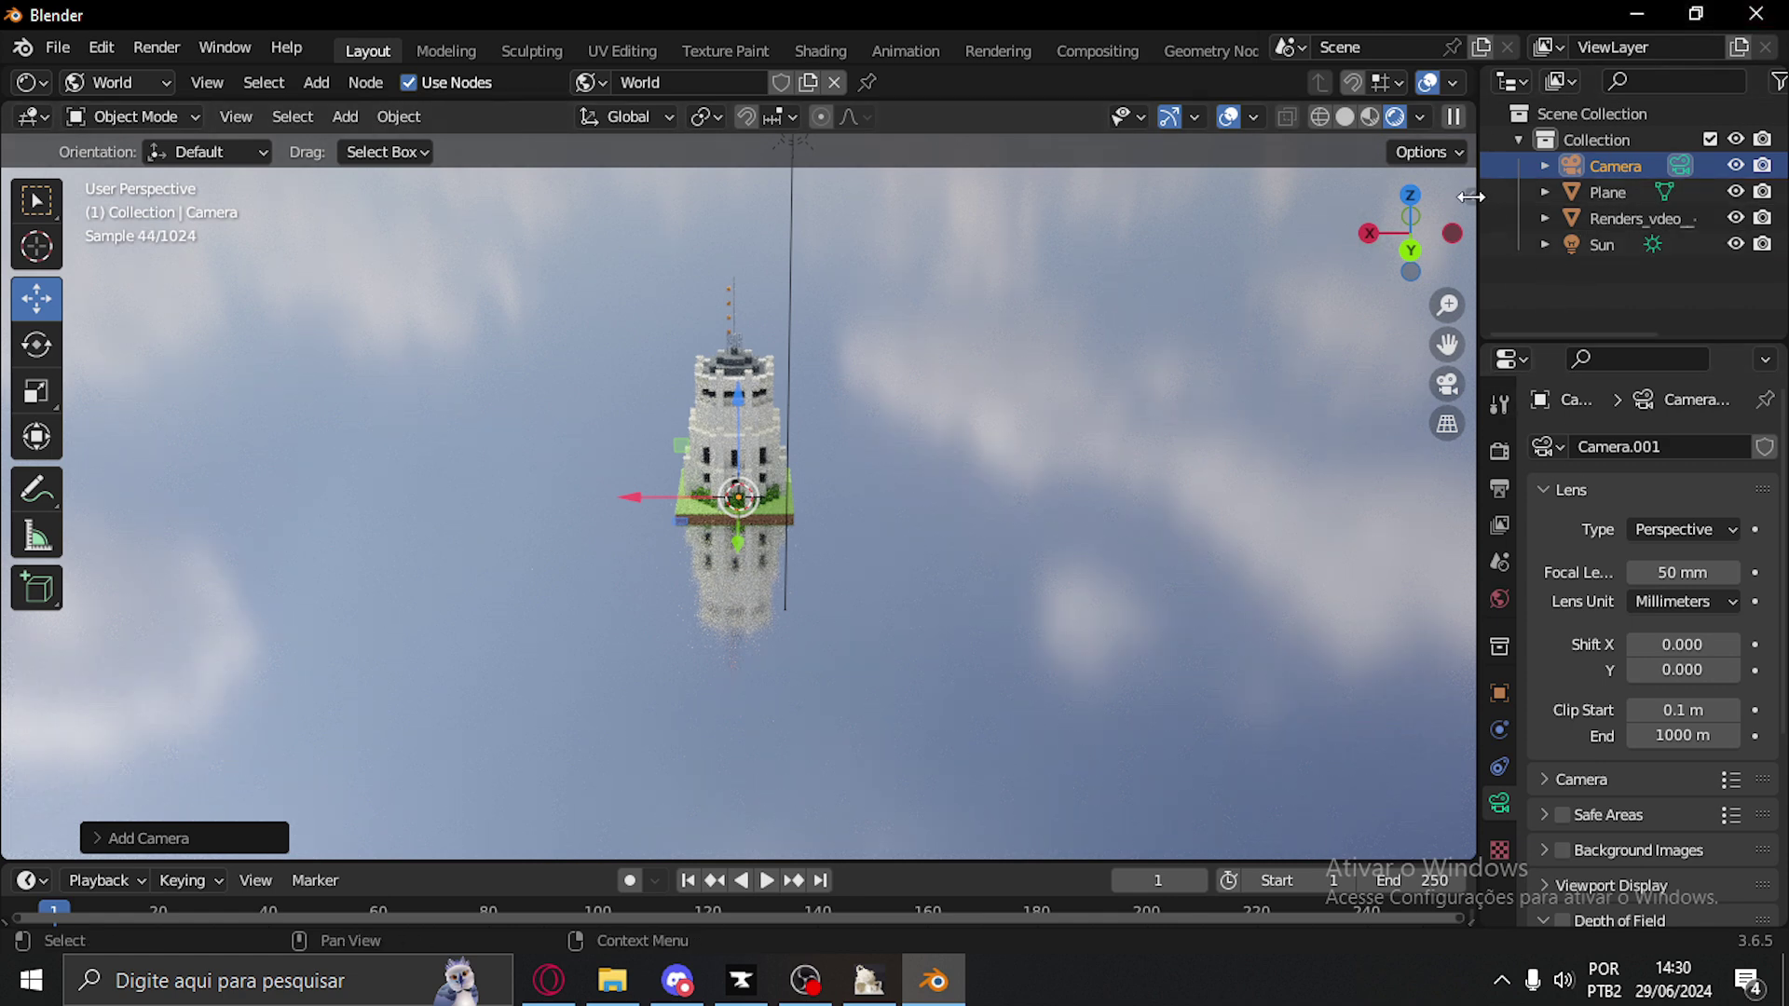
{"action": "left_click", "coordinate": [1470, 196]}
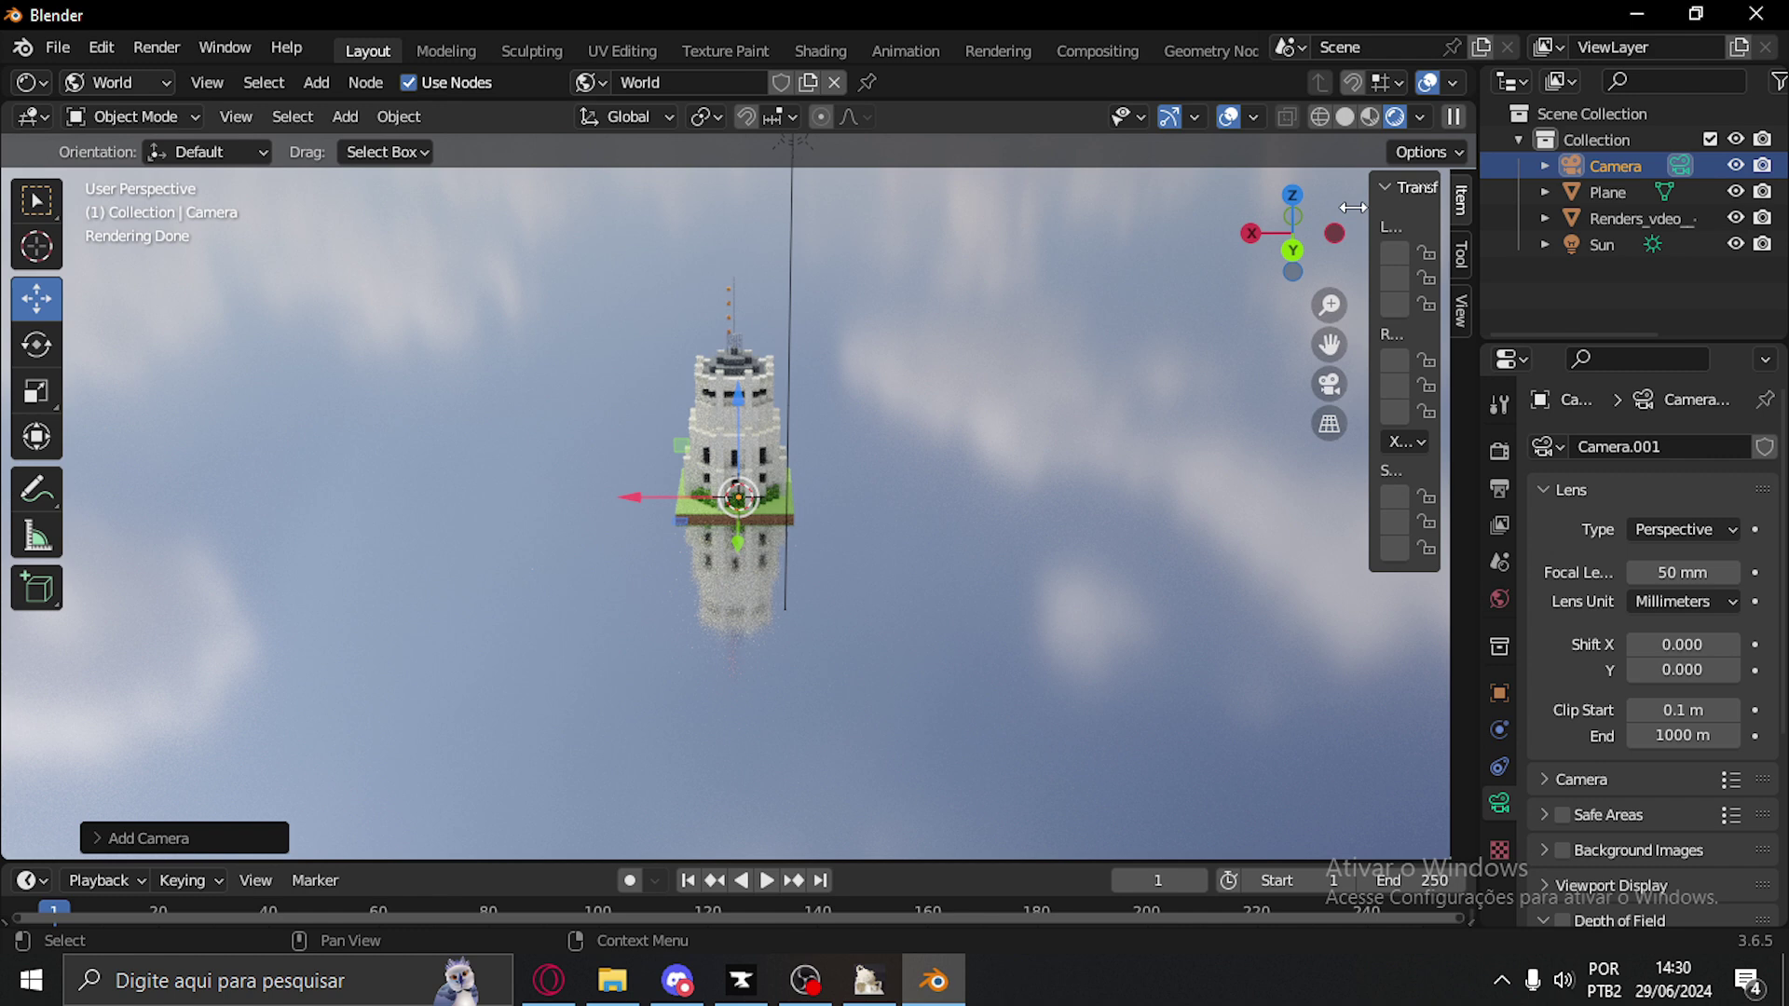
{"action": "left_click", "coordinate": [1462, 315]}
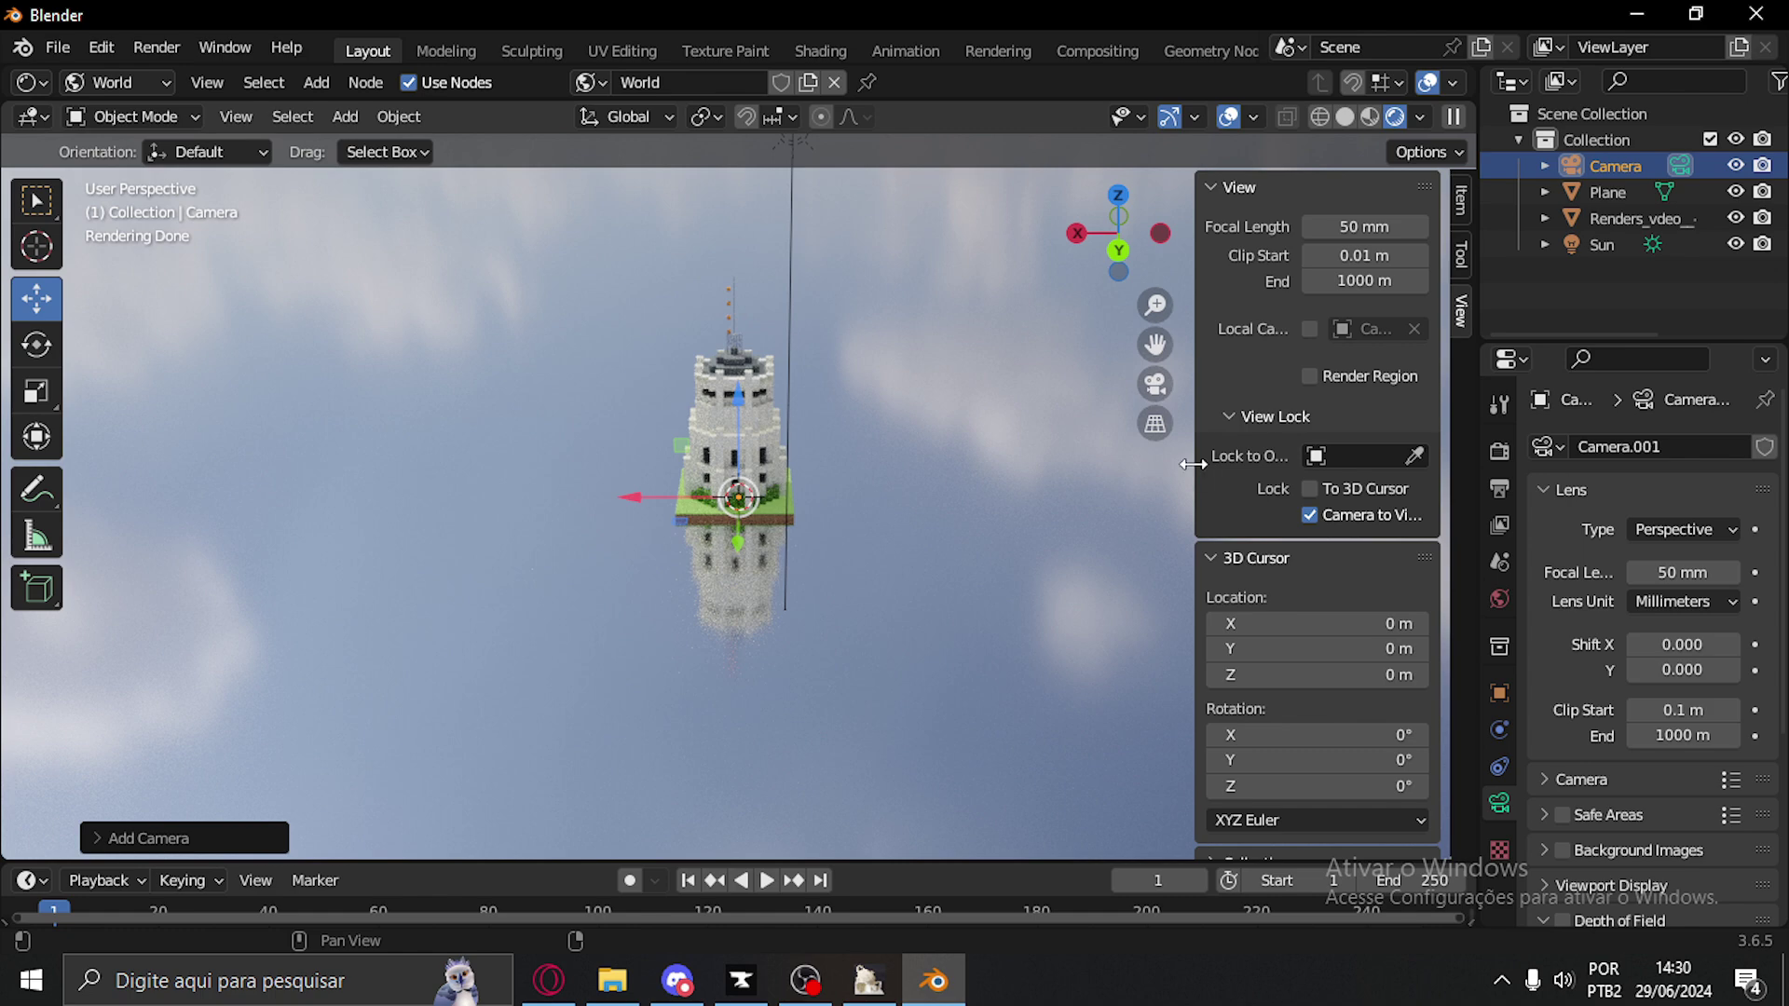
{"action": "left_click_drag", "start_coordinate": [1192, 464], "coordinate": [1453, 391]}
Look through the new camera and frame the tower with its reflection from a low frontal angle
{"action": "left_click", "coordinate": [1447, 384]}
{"action": "left_click", "coordinate": [1447, 384]}
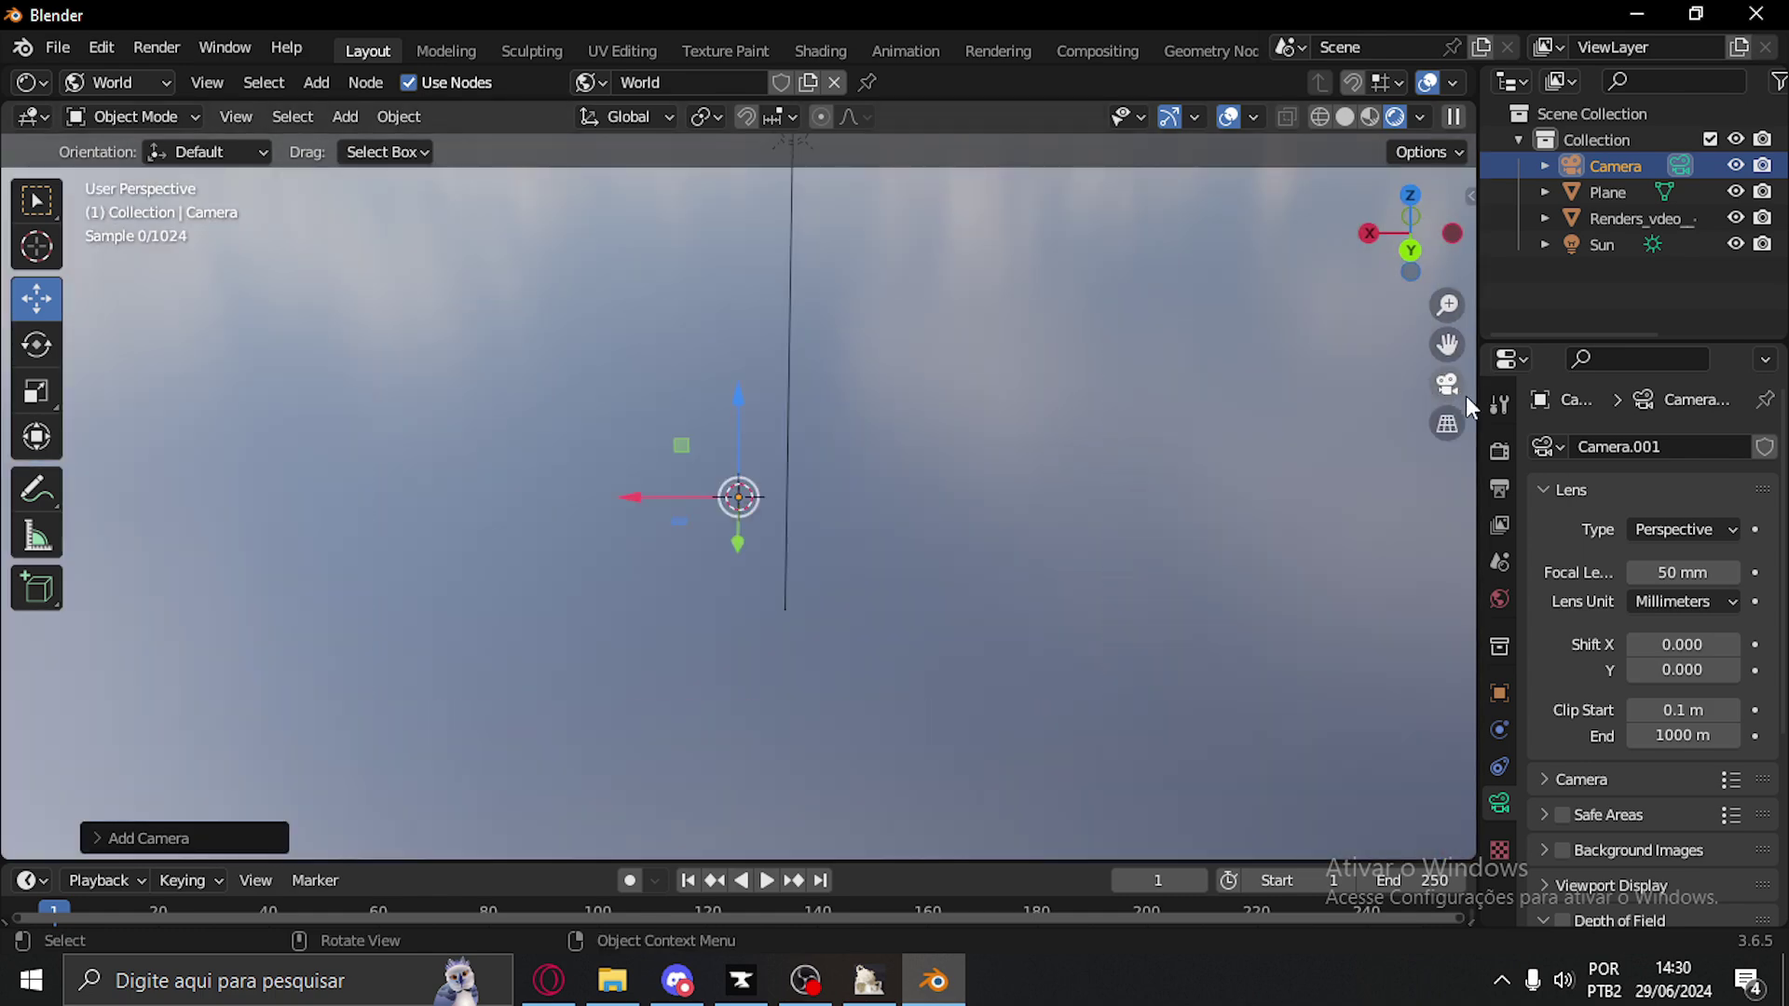
{"action": "left_click", "coordinate": [1450, 386]}
{"action": "left_click", "coordinate": [1450, 386]}
{"action": "left_click", "coordinate": [1449, 385]}
{"action": "left_click", "coordinate": [1449, 384]}
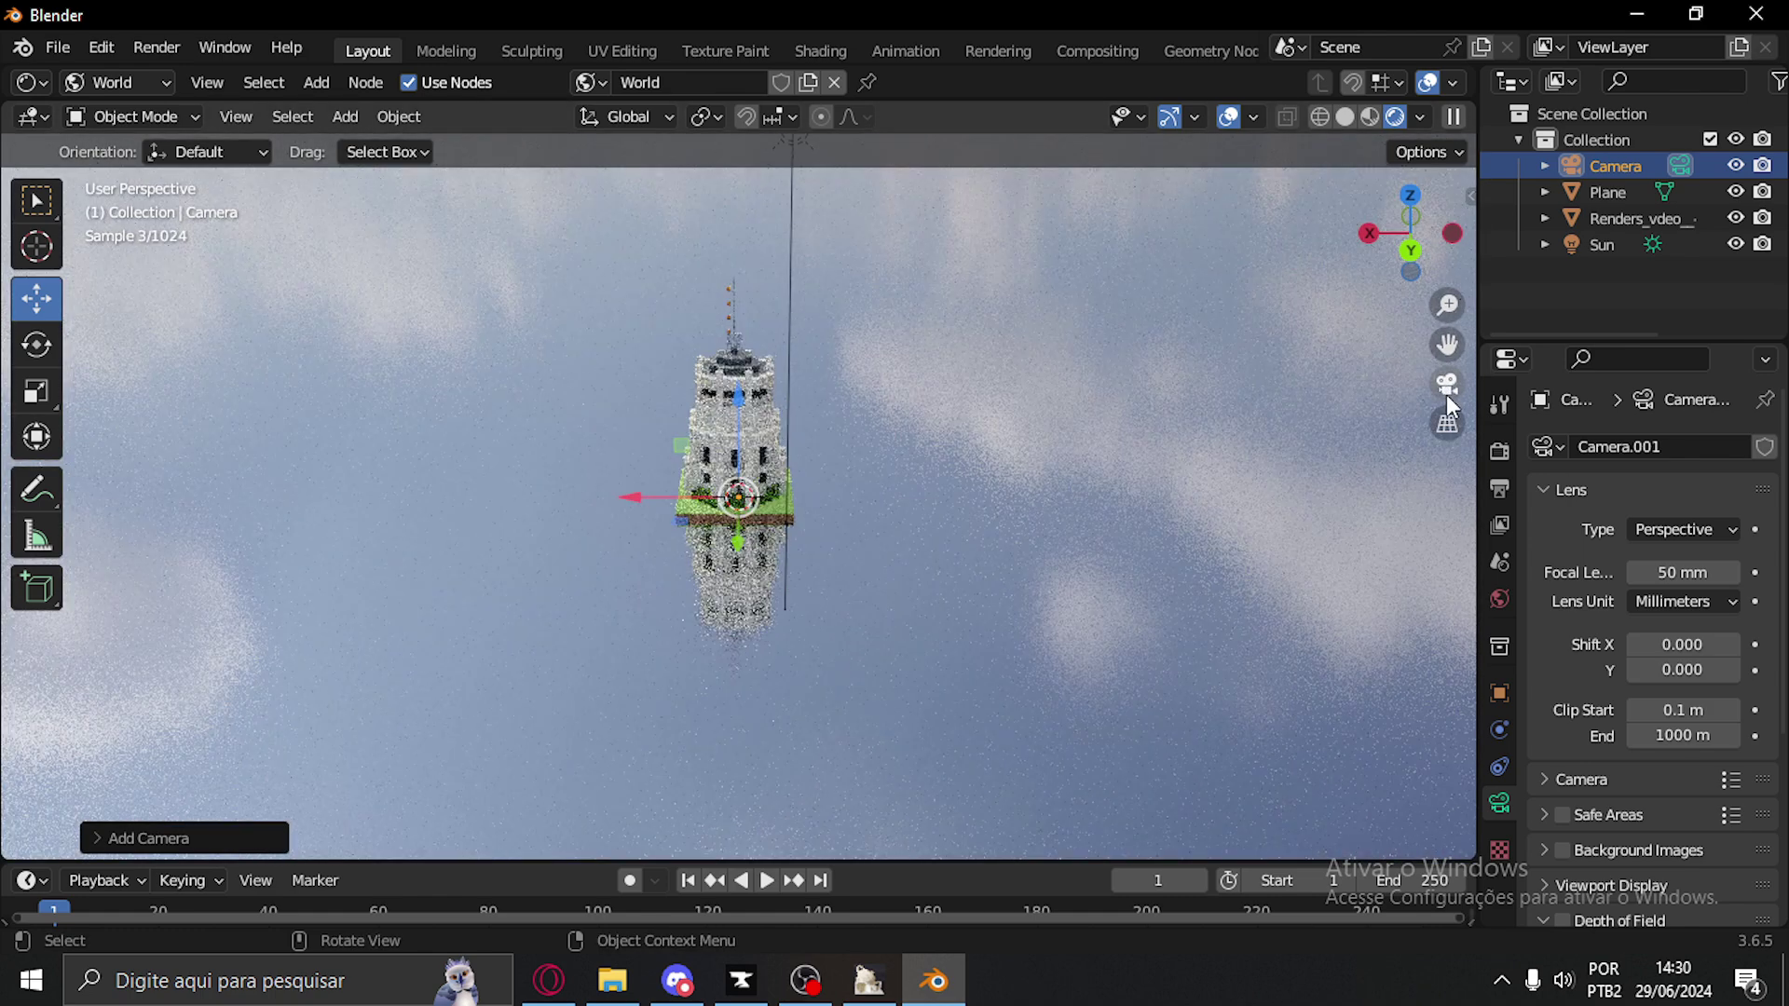
{"action": "left_click", "coordinate": [1446, 385]}
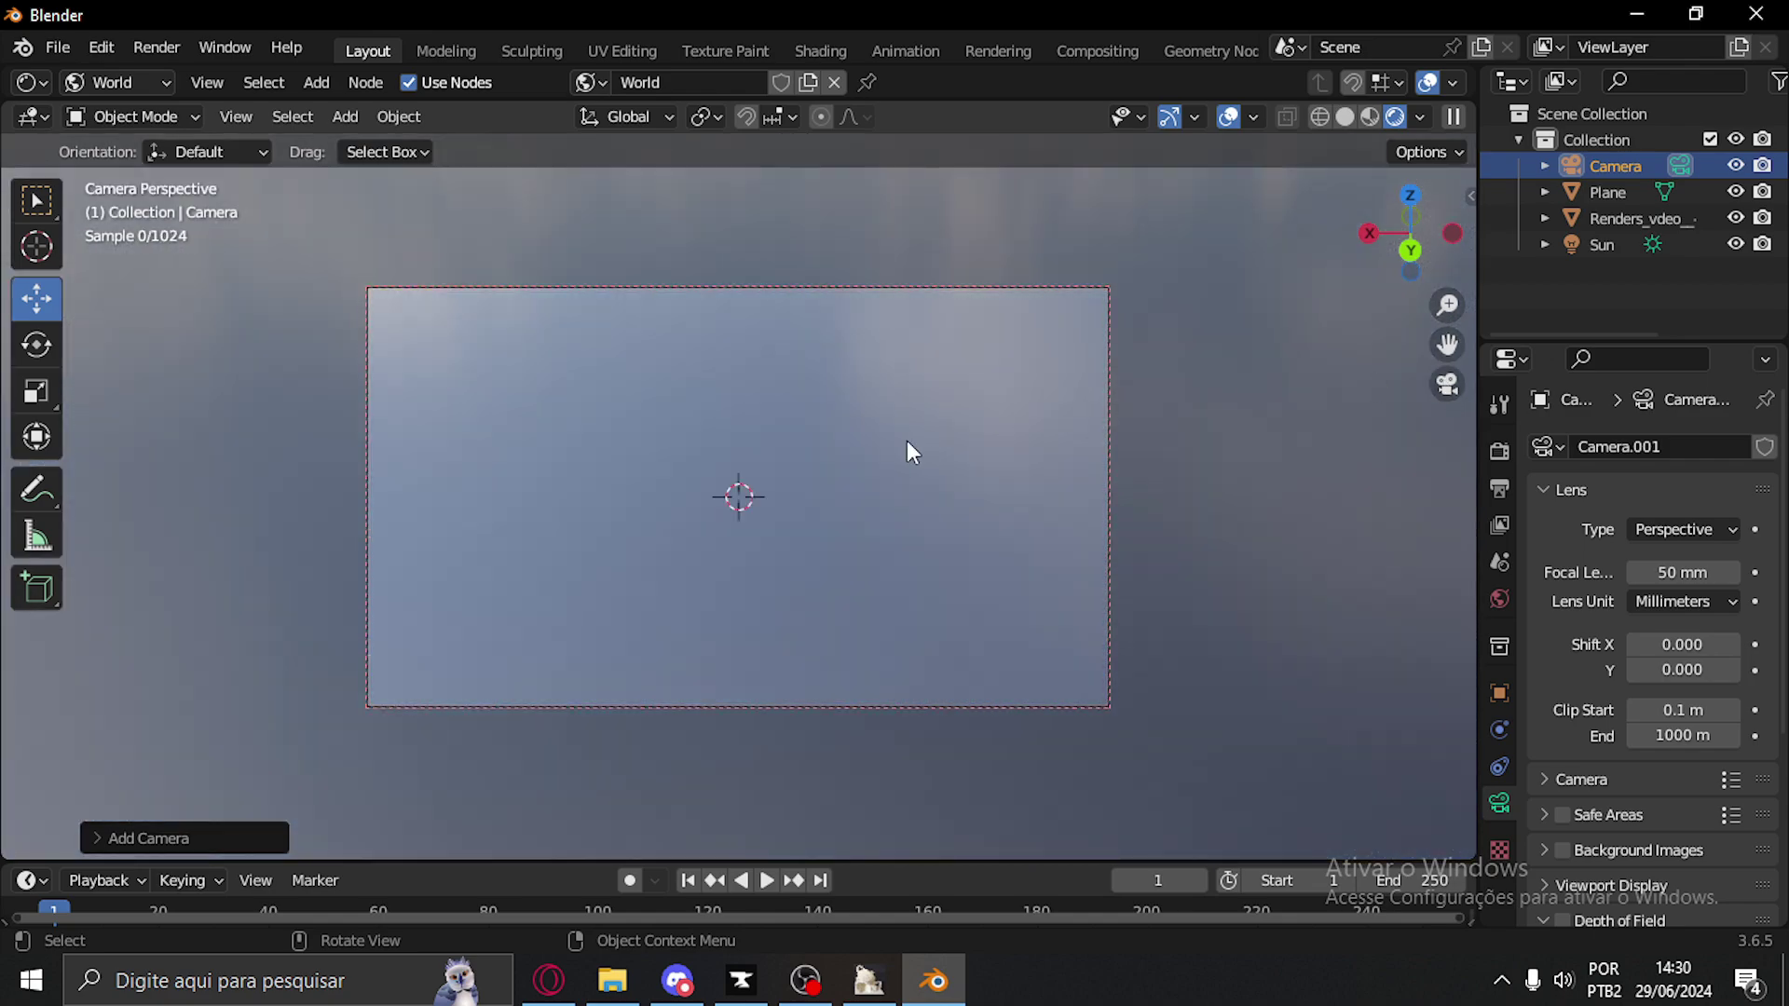
{"action": "scroll", "coordinate": [907, 440], "scroll_direction": "down", "scroll_amount": 5}
{"action": "scroll", "coordinate": [910, 481], "scroll_direction": "down", "scroll_amount": 8}
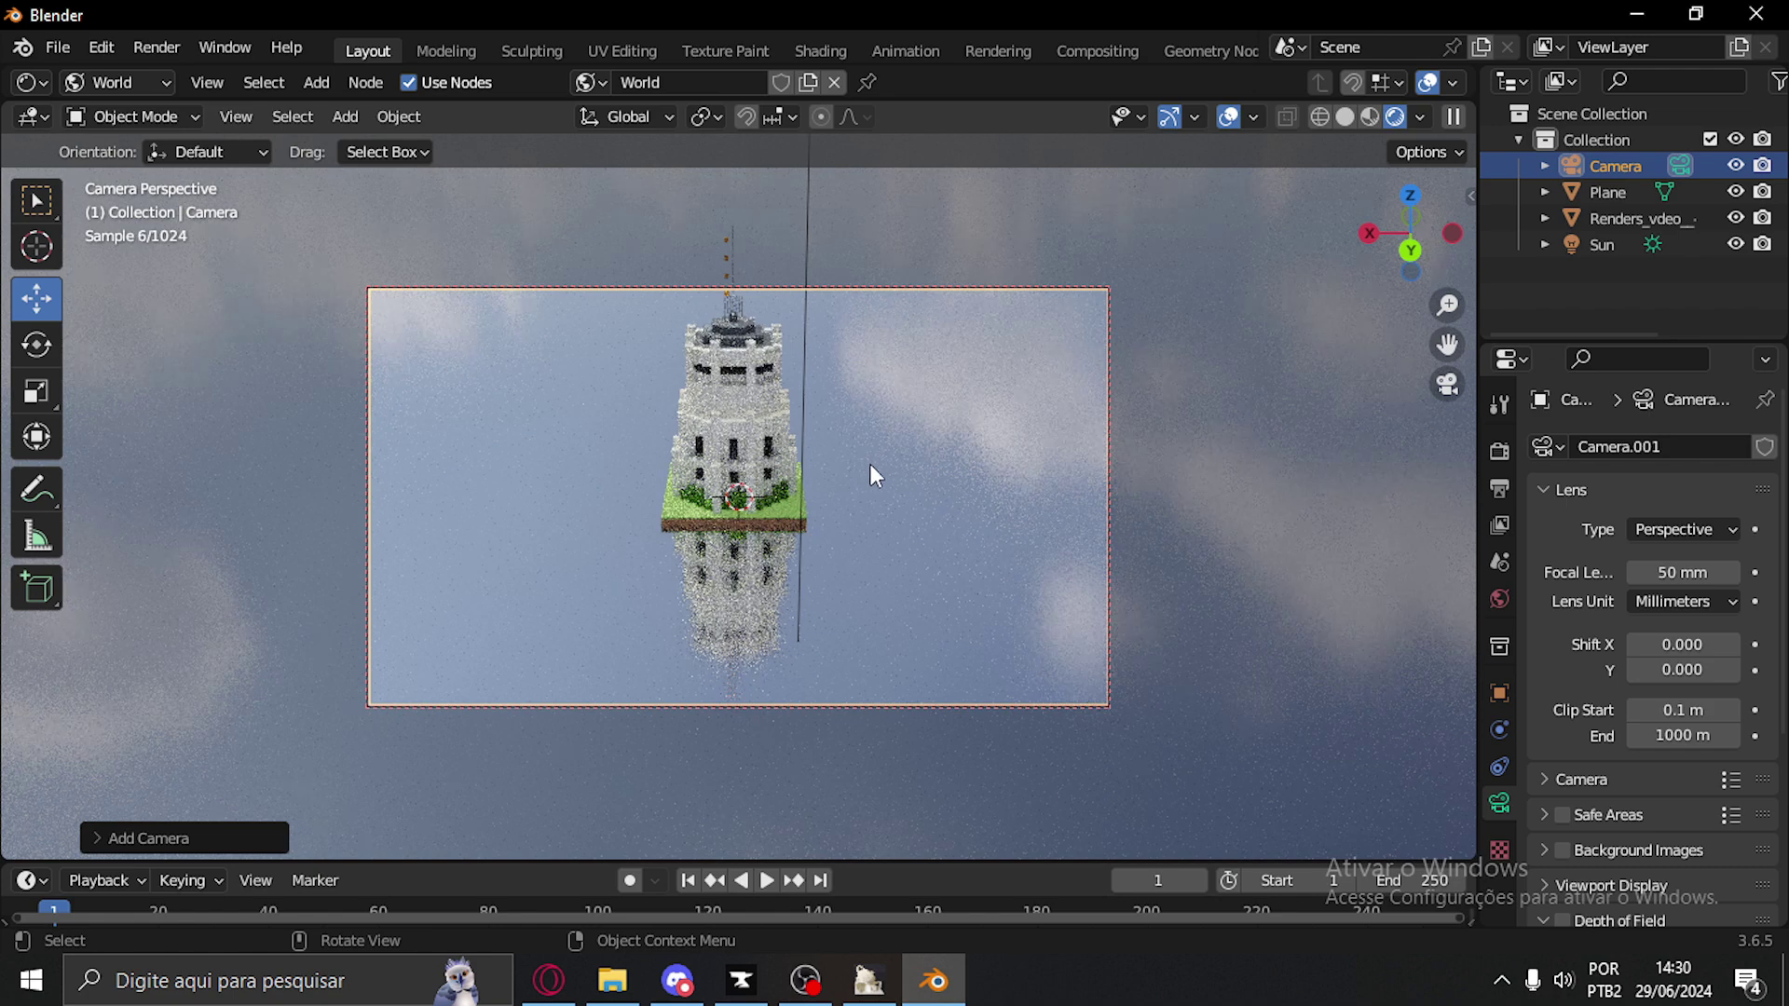
{"action": "scroll", "coordinate": [870, 503], "scroll_direction": "up", "scroll_amount": 5, "text": "shift"}
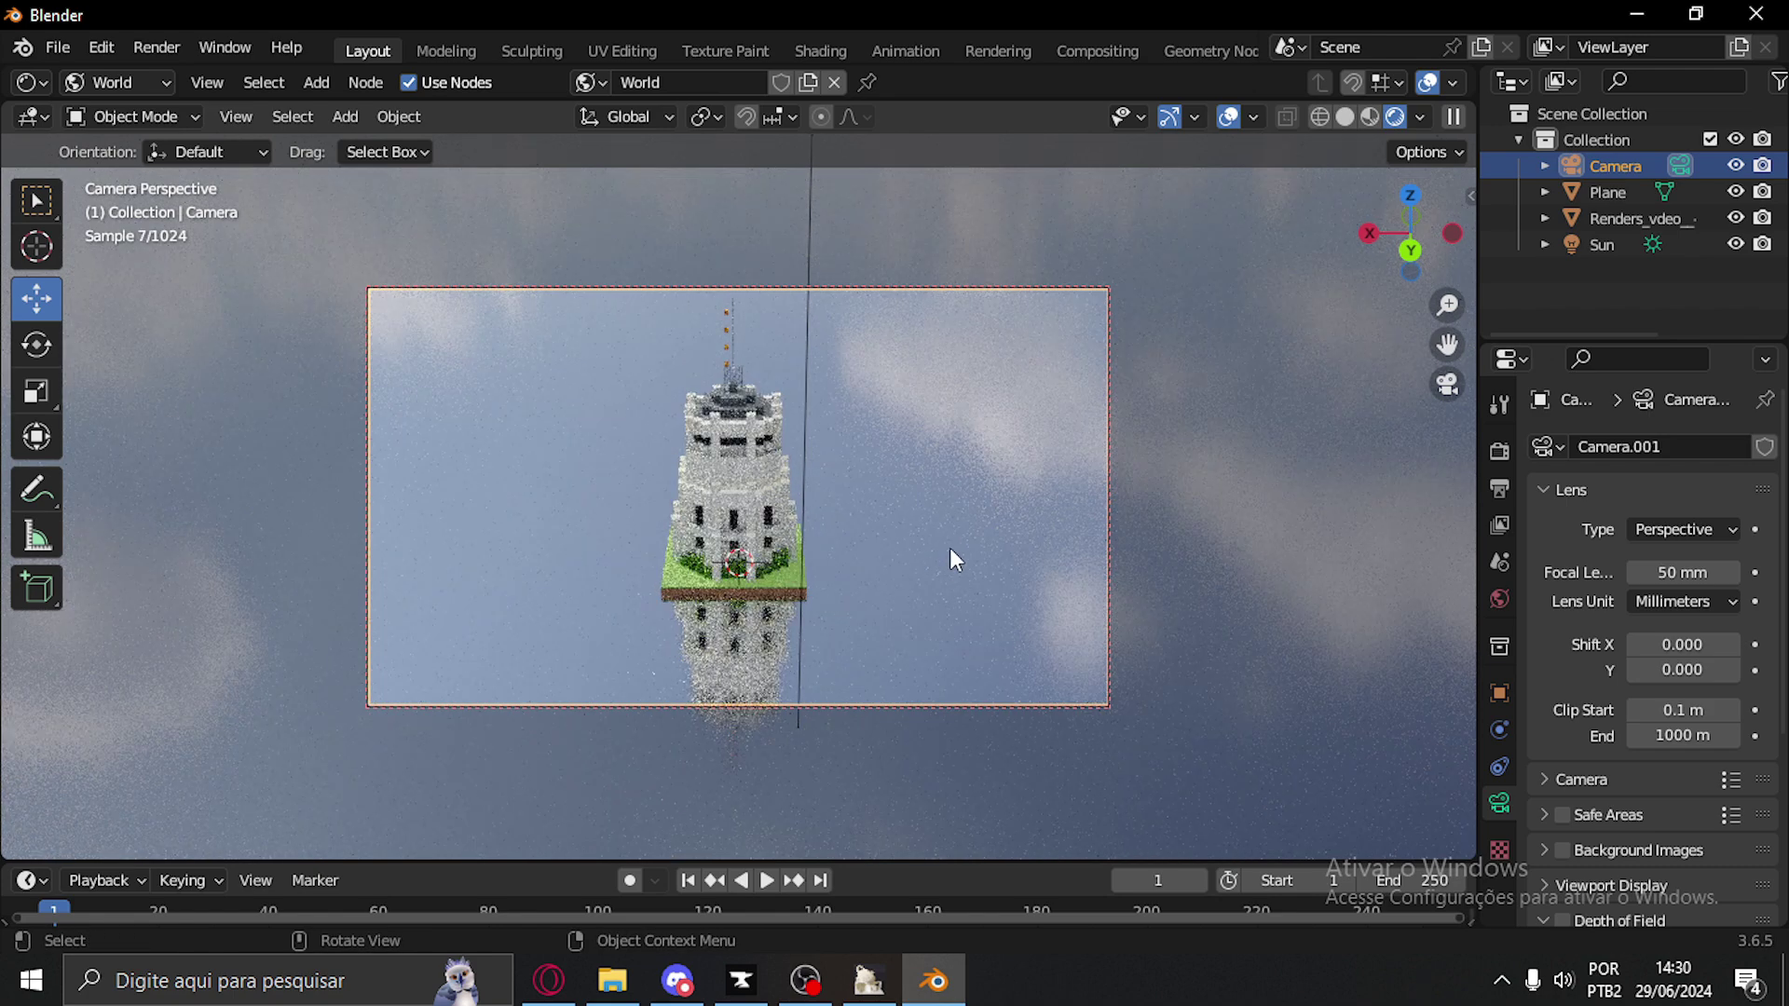
{"action": "mouse_move", "coordinate": [903, 528]}
{"action": "middle_mouse_down"}
{"action": "mouse_move", "coordinate": [885, 542]}
{"action": "mouse_move", "coordinate": [556, 511]}
{"action": "mouse_move", "coordinate": [964, 524]}
{"action": "mouse_move", "coordinate": [367, 498]}
{"action": "mouse_move", "coordinate": [934, 522]}
{"action": "middle_mouse_up"}
{"action": "middle_click_drag", "start_coordinate": [885, 582], "coordinate": [914, 433]}
{"action": "middle_click_drag", "start_coordinate": [930, 293], "coordinate": [742, 512]}
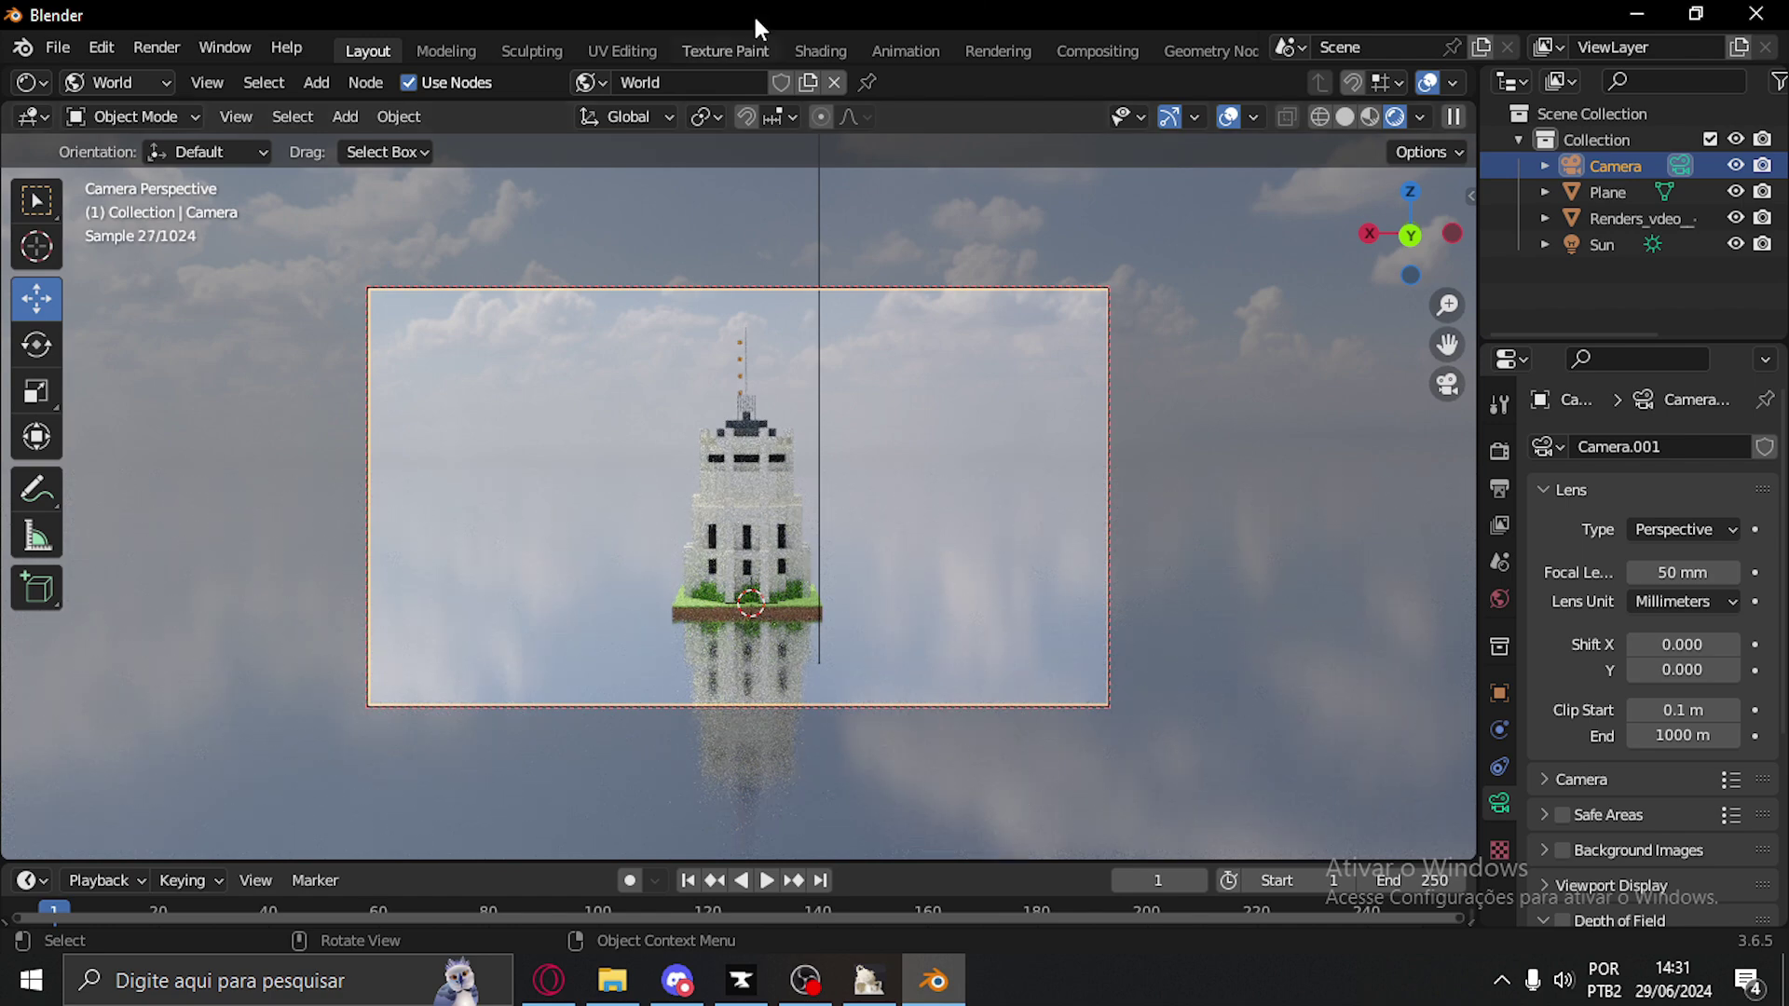
Leave the camera view, move the sun light to the side of the tower, and switch the viewport to Material Preview shading
{"action": "left_click", "coordinate": [1446, 384]}
{"action": "middle_click_drag", "start_coordinate": [842, 616], "coordinate": [723, 467]}
{"action": "left_click", "coordinate": [755, 472]}
{"action": "left_click_drag", "start_coordinate": [723, 467], "coordinate": [937, 464]}
{"action": "middle_click_drag", "start_coordinate": [966, 539], "coordinate": [975, 630]}
{"action": "left_click_drag", "start_coordinate": [583, 711], "coordinate": [775, 615]}
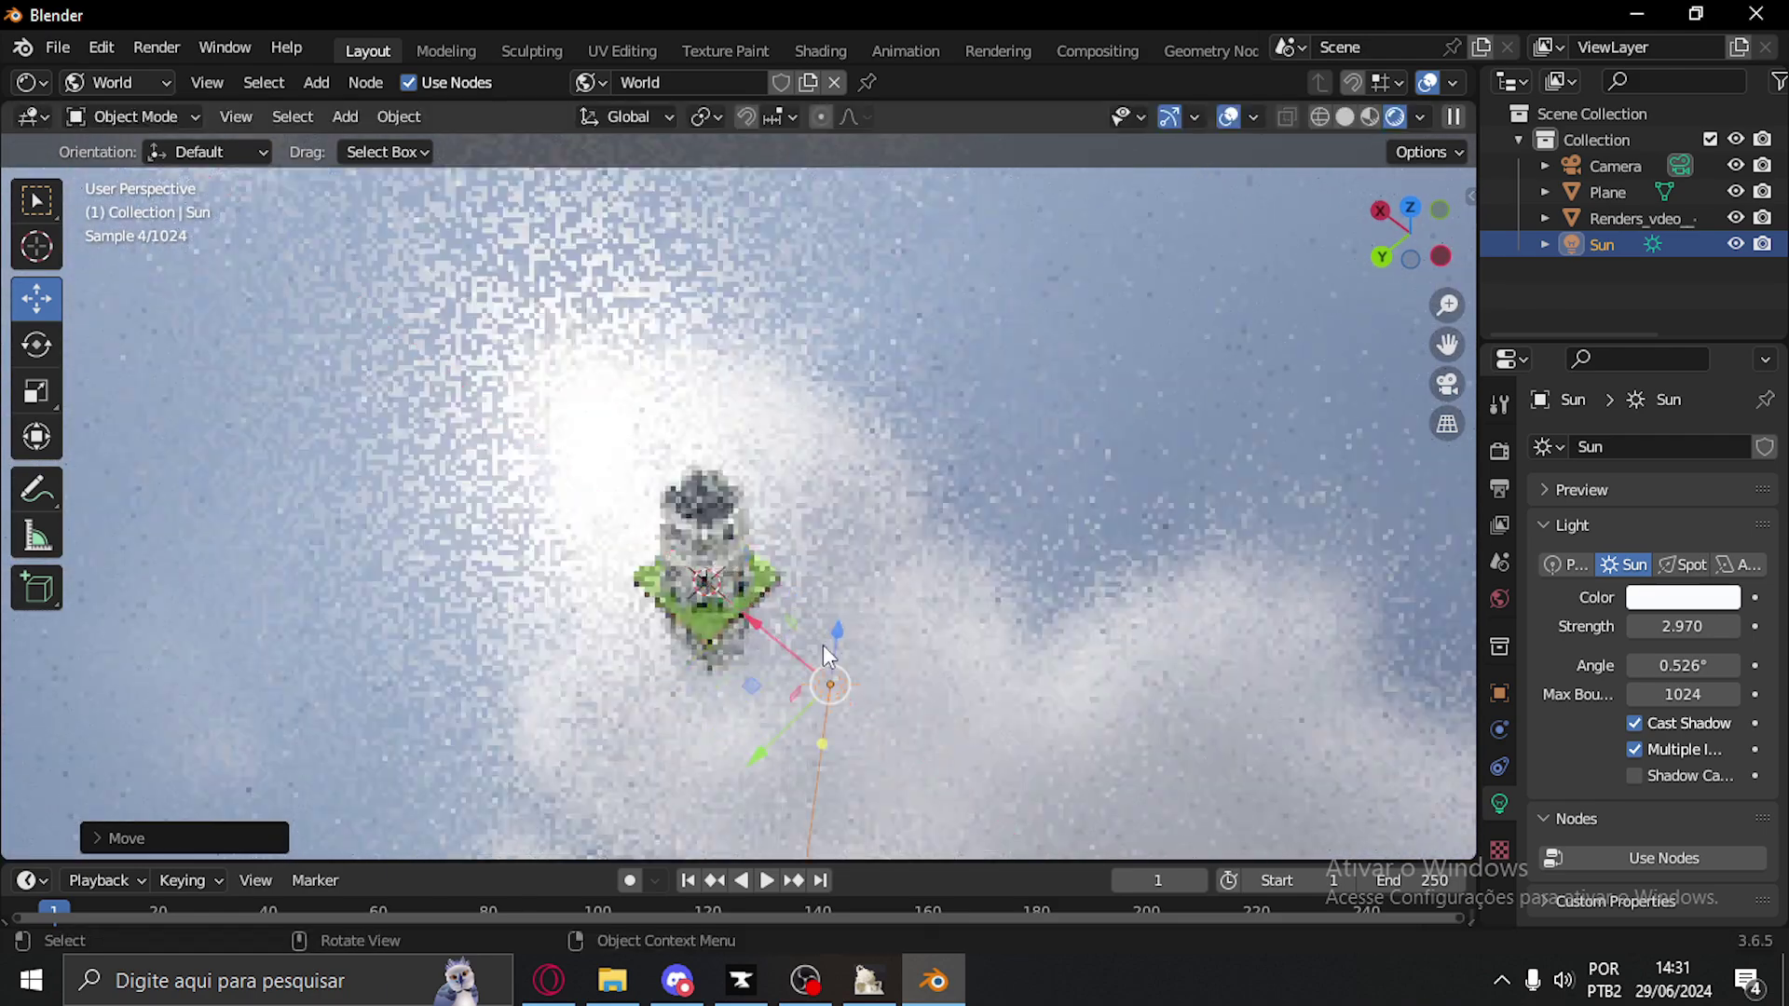
{"action": "middle_click_drag", "start_coordinate": [775, 615], "coordinate": [766, 534]}
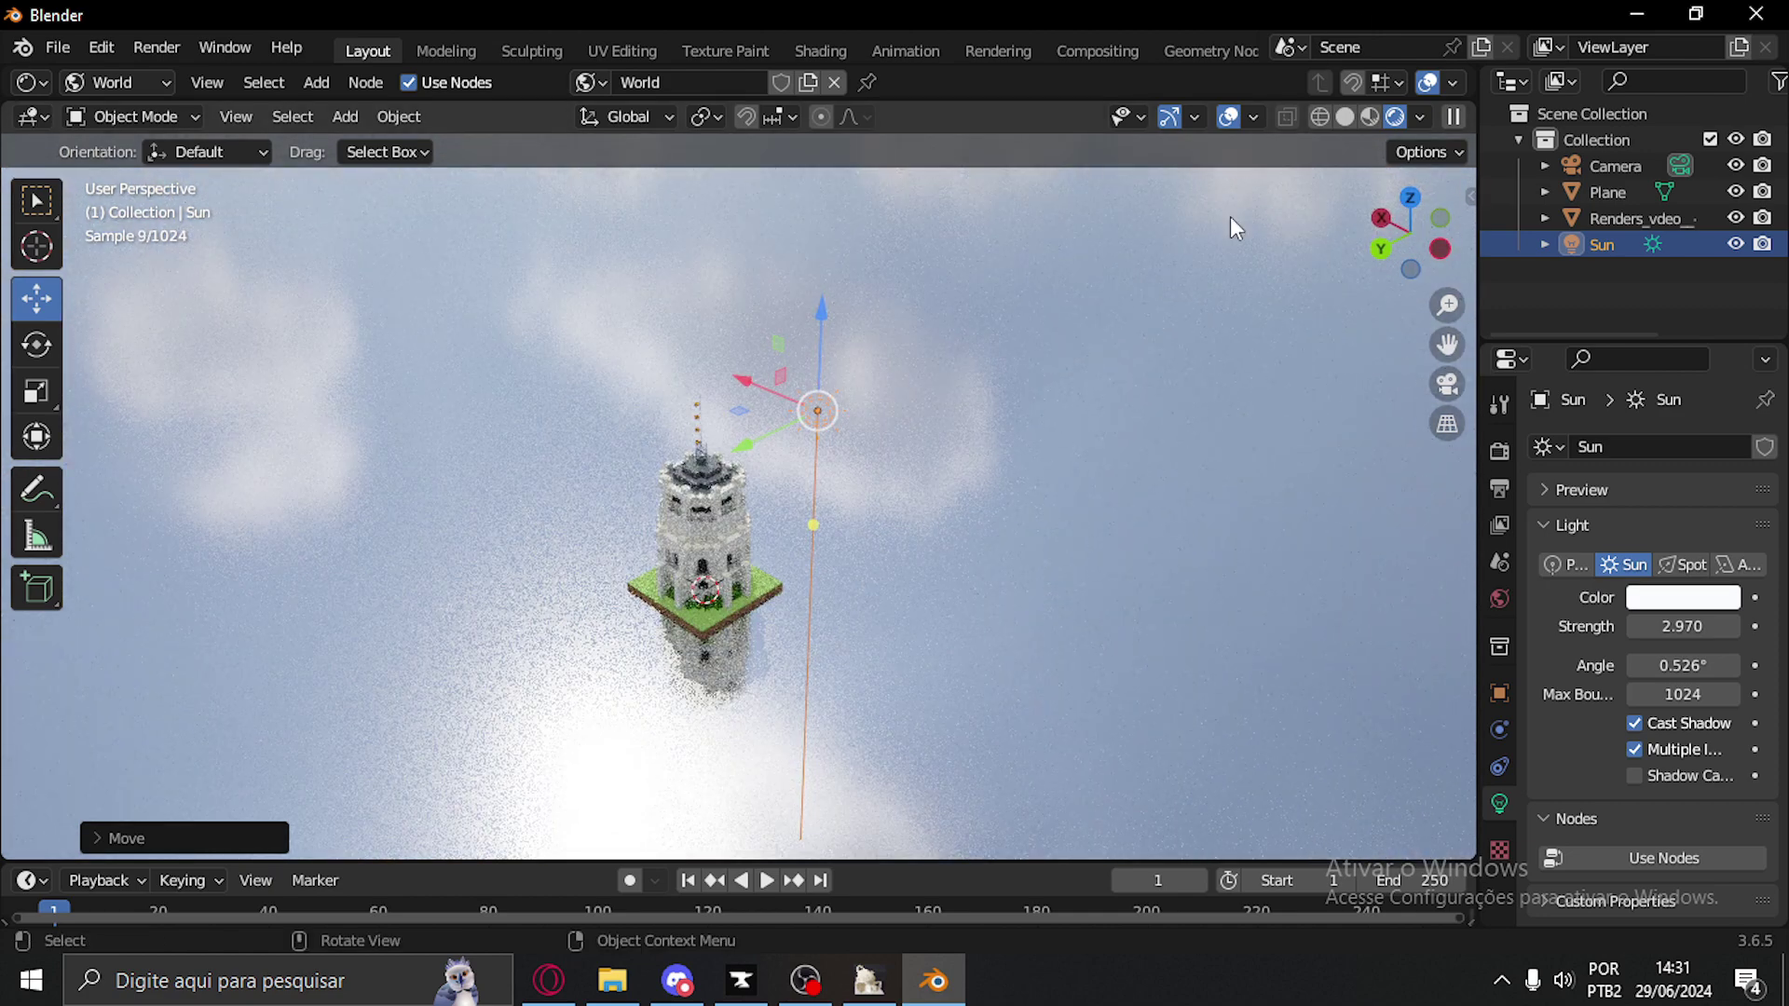
{"action": "left_click", "coordinate": [1370, 117]}
{"action": "mouse_move", "coordinate": [1304, 242]}
{"action": "middle_mouse_down"}
{"action": "mouse_move", "coordinate": [1205, 439]}
{"action": "mouse_move", "coordinate": [978, 463]}
{"action": "mouse_move", "coordinate": [1026, 510]}
{"action": "mouse_move", "coordinate": [1115, 531]}
{"action": "mouse_move", "coordinate": [1062, 543]}
{"action": "mouse_move", "coordinate": [1070, 507]}
{"action": "middle_mouse_up"}
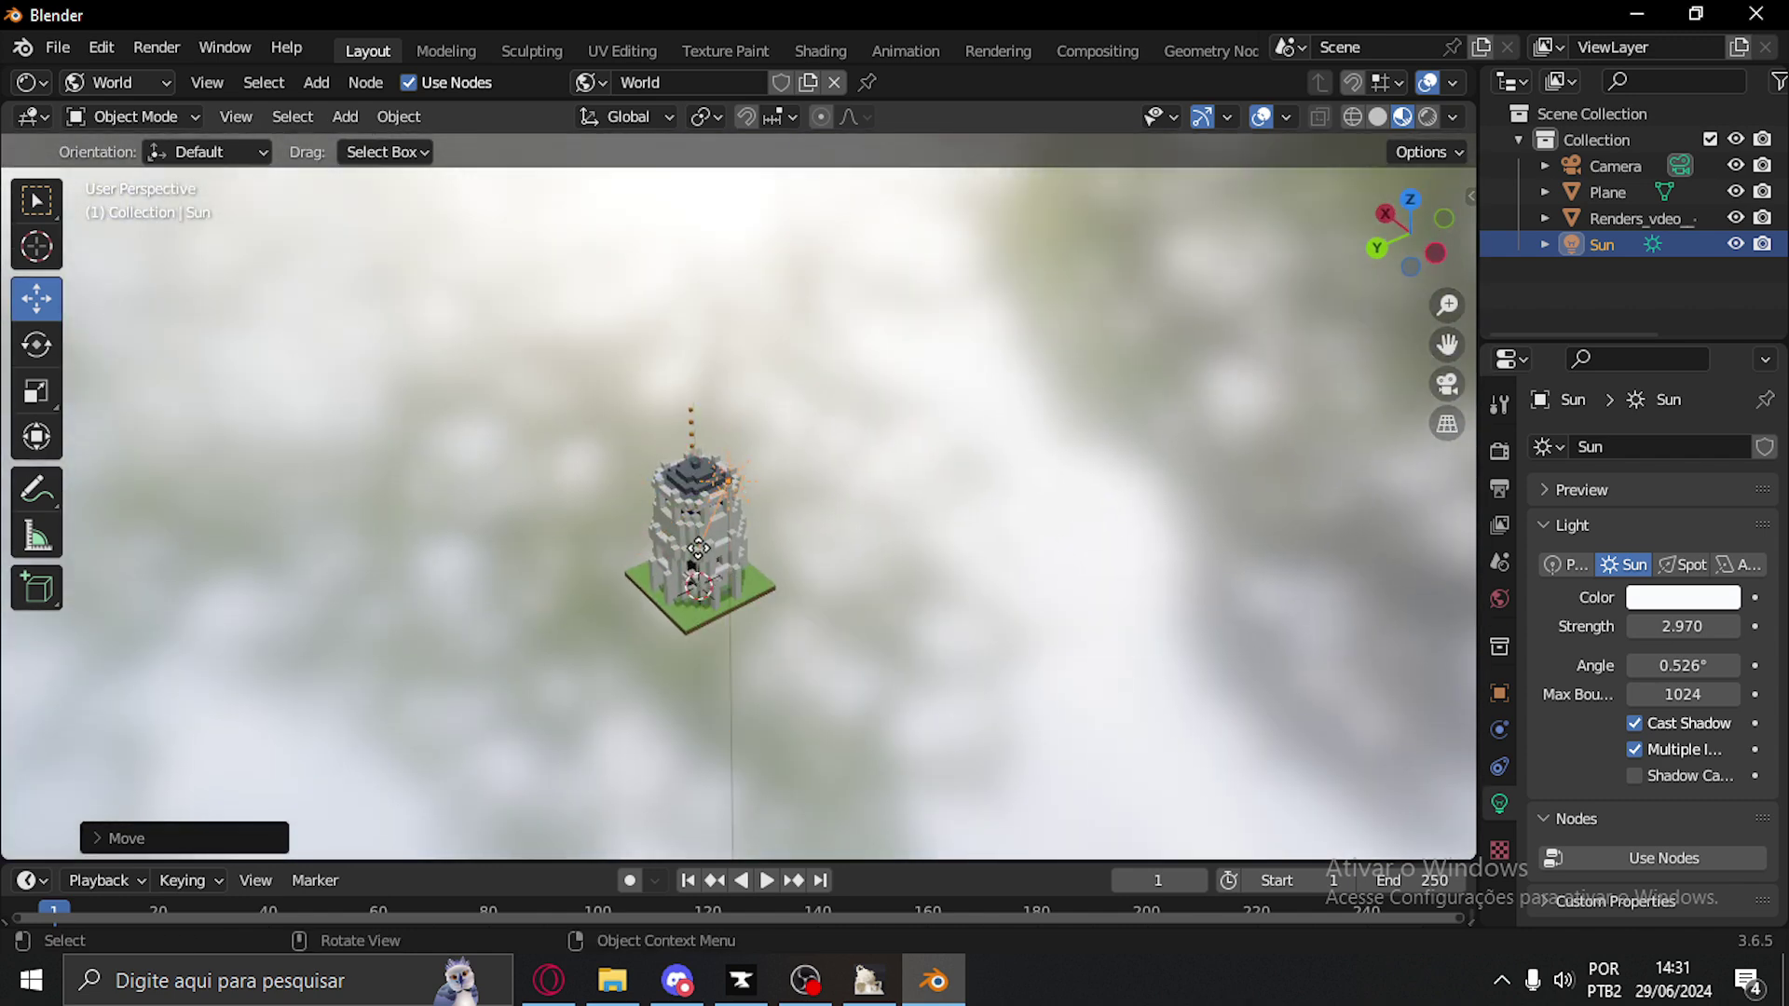
Preview the sun's lighting on the tower in Rendered shading from a raised angle
{"action": "middle_click_drag", "start_coordinate": [698, 549], "coordinate": [1129, 466]}
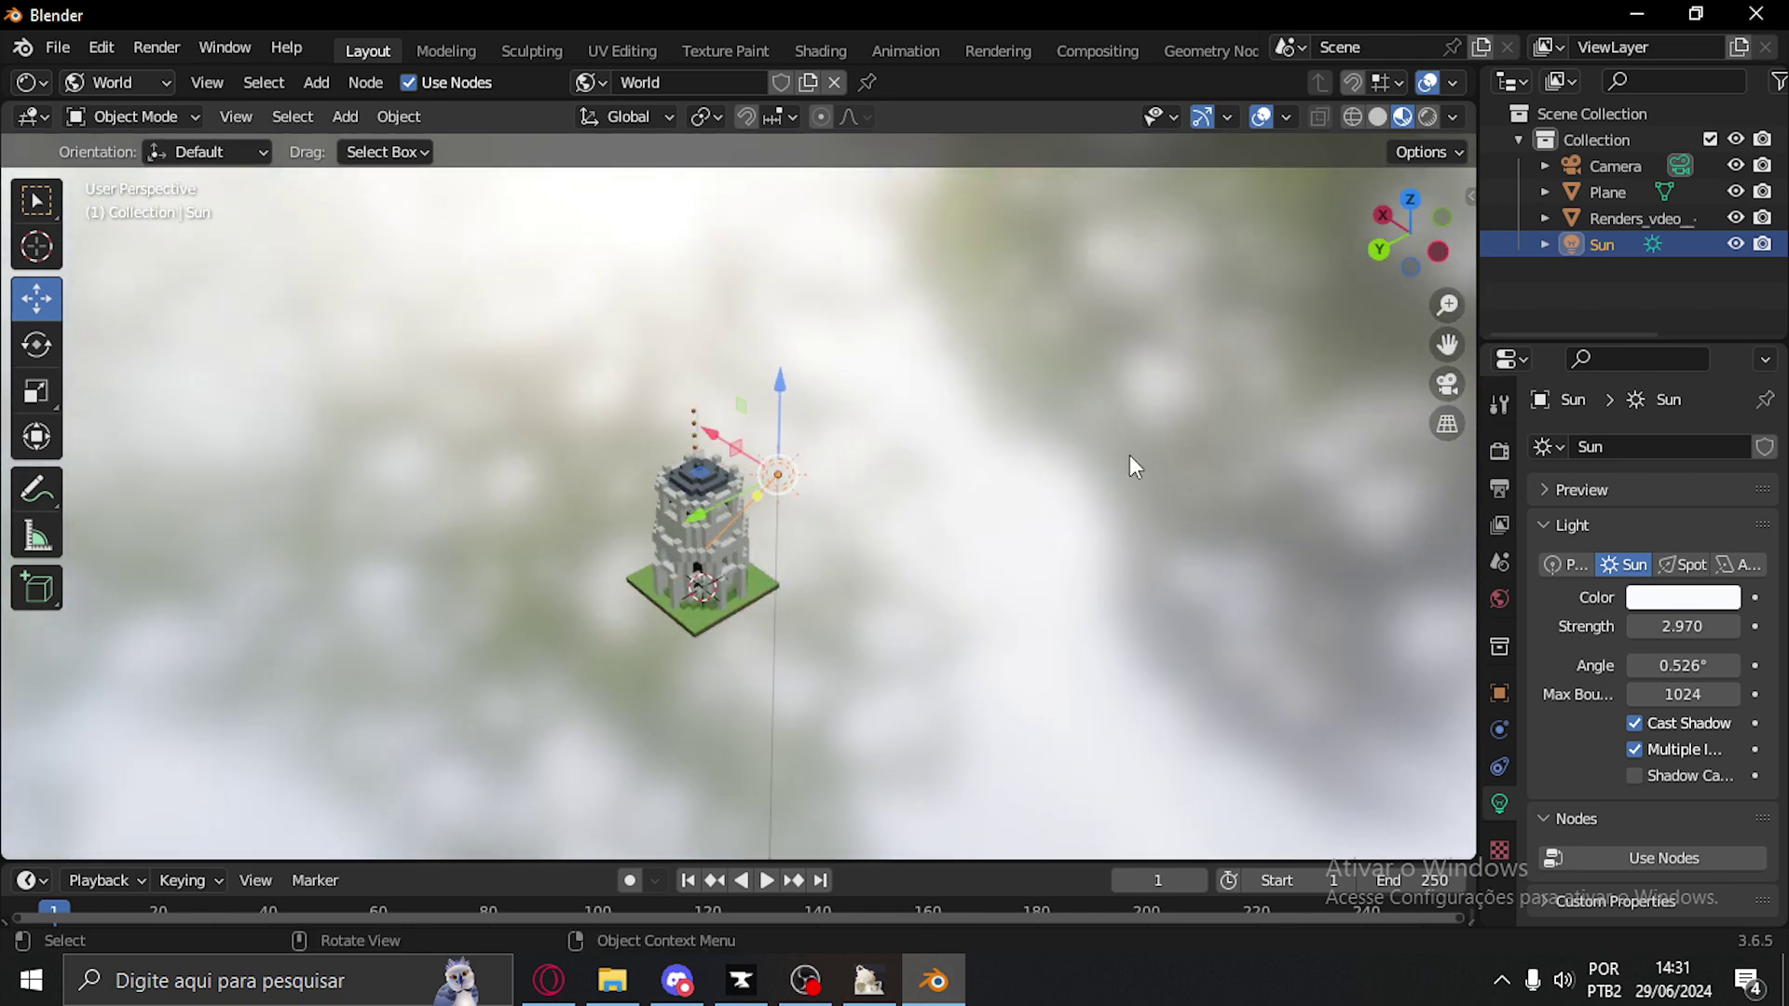
{"action": "left_click", "coordinate": [1422, 119]}
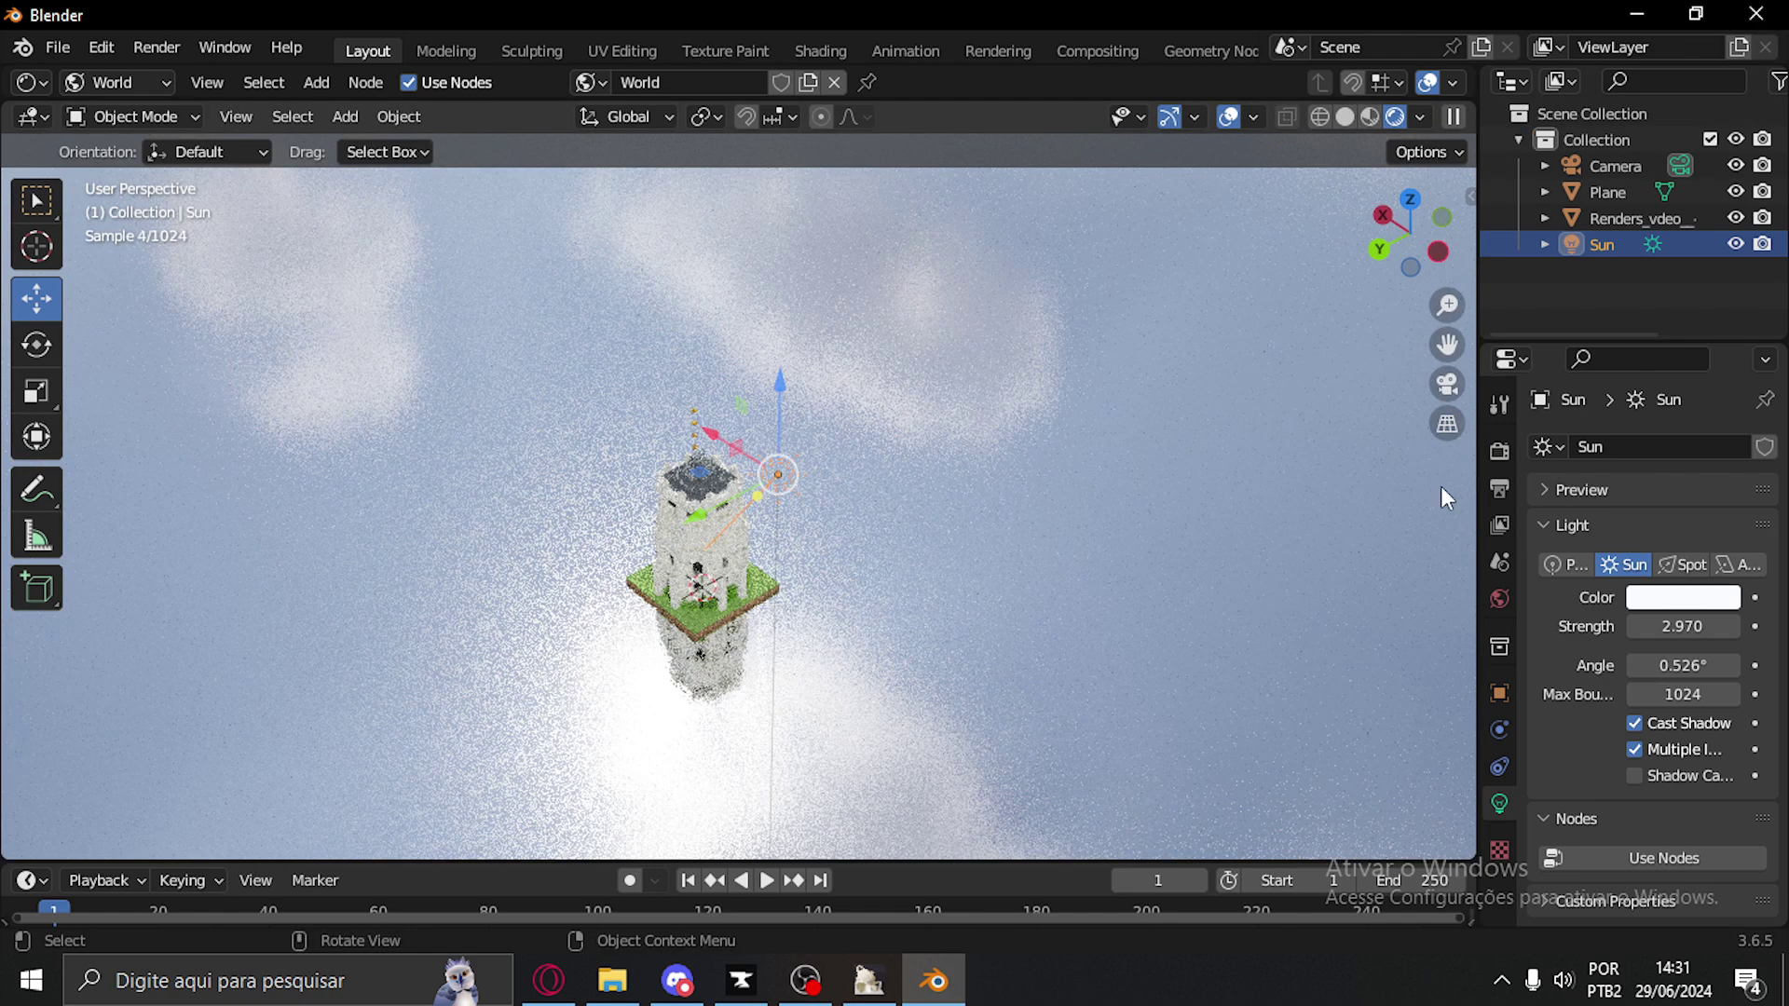
{"action": "left_click", "coordinate": [1447, 384]}
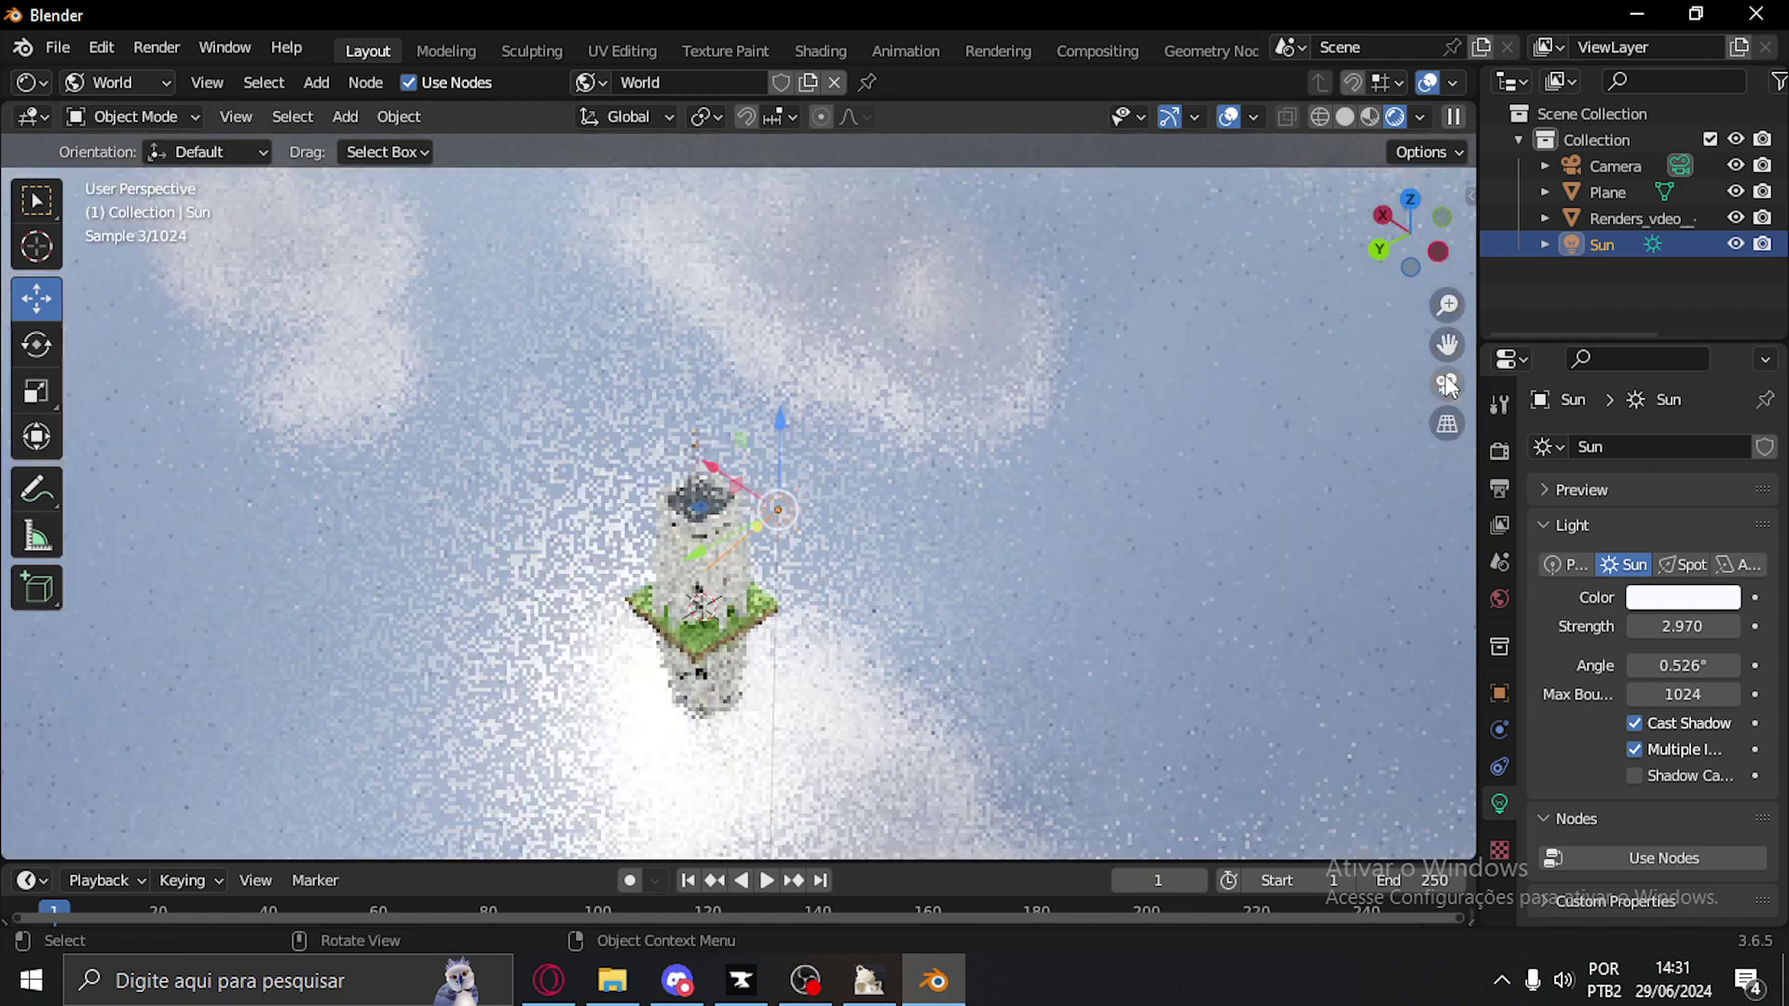
{"action": "left_click", "coordinate": [1447, 383]}
Switch the viewport to Material Preview shading and move the sun light along the Y axis
{"action": "left_click", "coordinate": [1368, 116]}
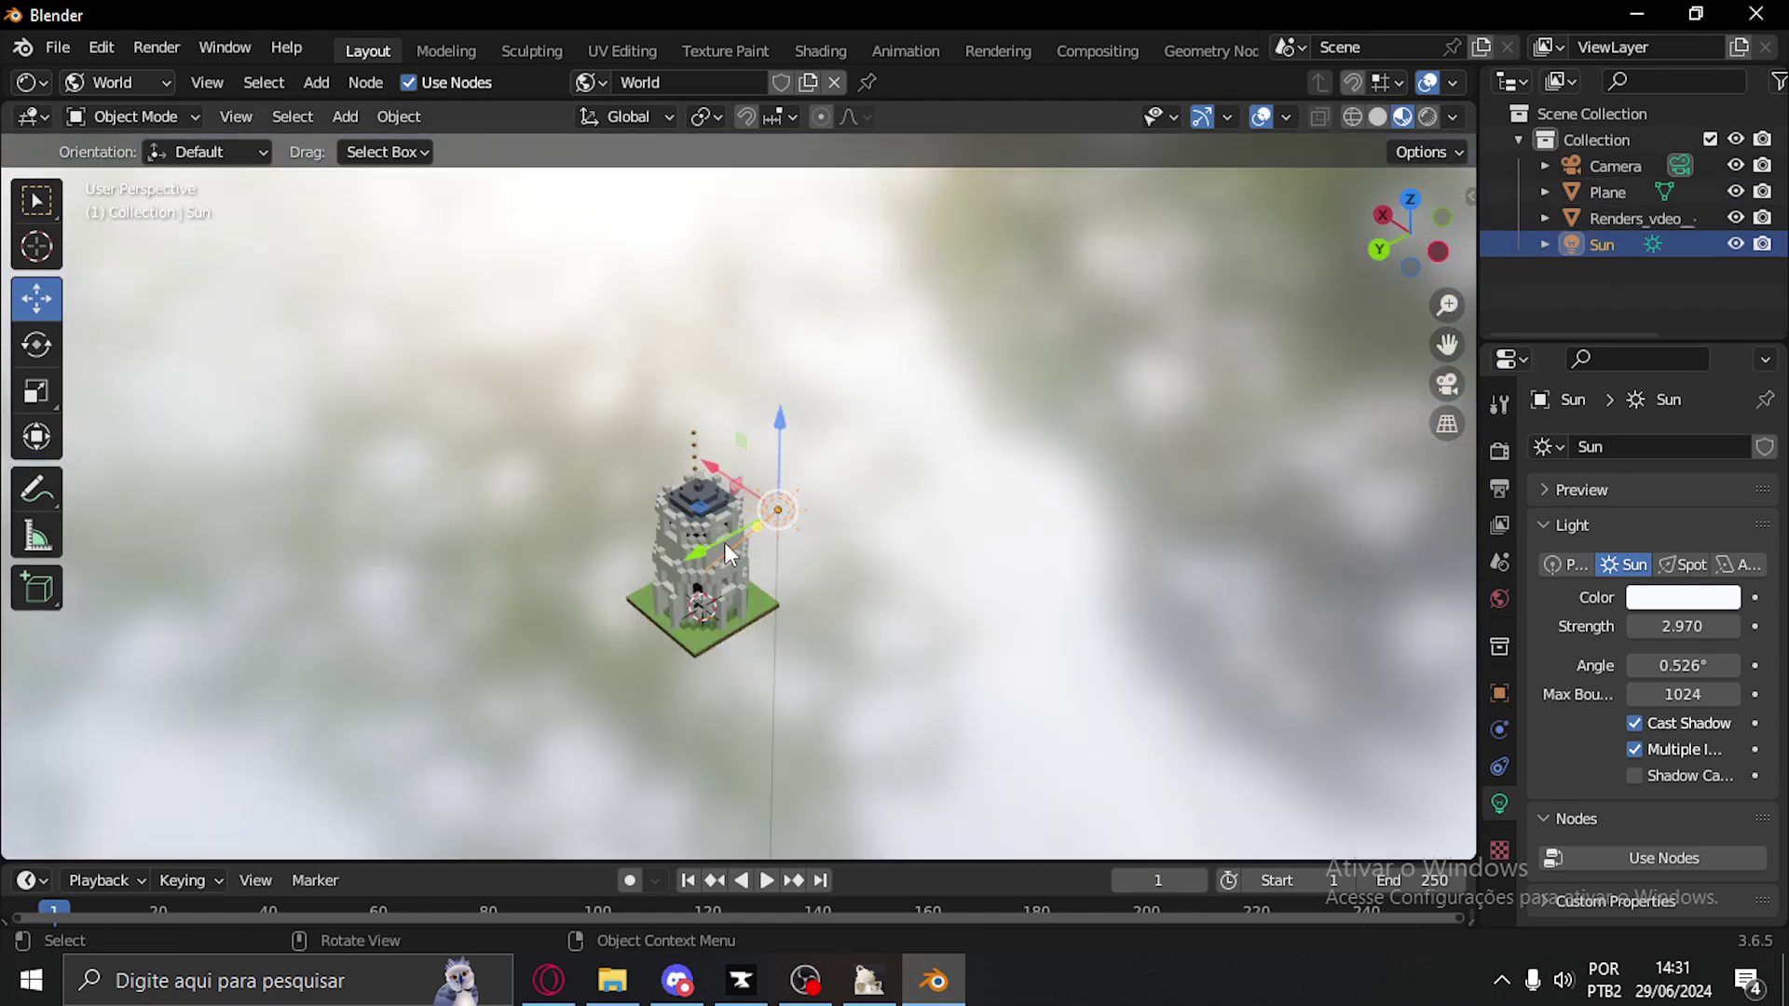
{"action": "key", "text": "g"}
{"action": "key", "text": "y"}
{"action": "left_click", "coordinate": [992, 575]}
{"action": "middle_click_drag", "start_coordinate": [992, 575], "coordinate": [710, 641]}
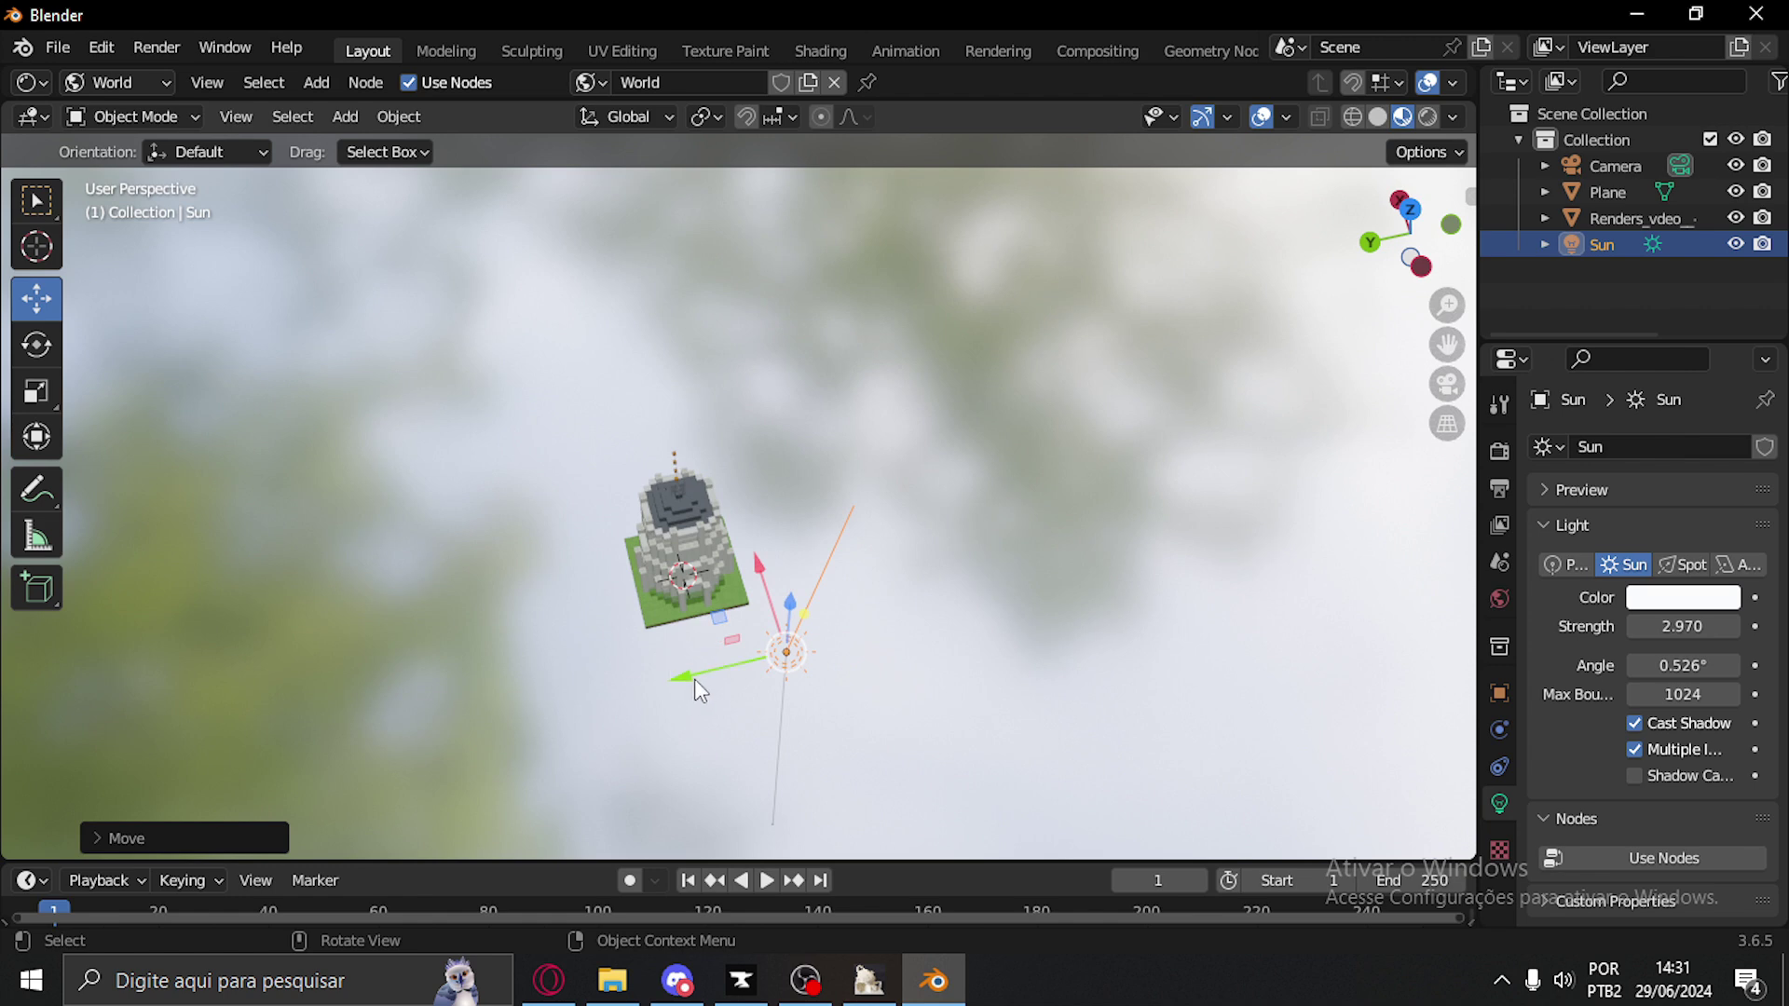
Move the sun light along the X axis and shift it along Y to one side of the tower
{"action": "key", "text": "g"}
{"action": "key", "text": "x"}
{"action": "left_click", "coordinate": [829, 587]}
{"action": "middle_click_drag", "start_coordinate": [829, 586], "coordinate": [820, 646]}
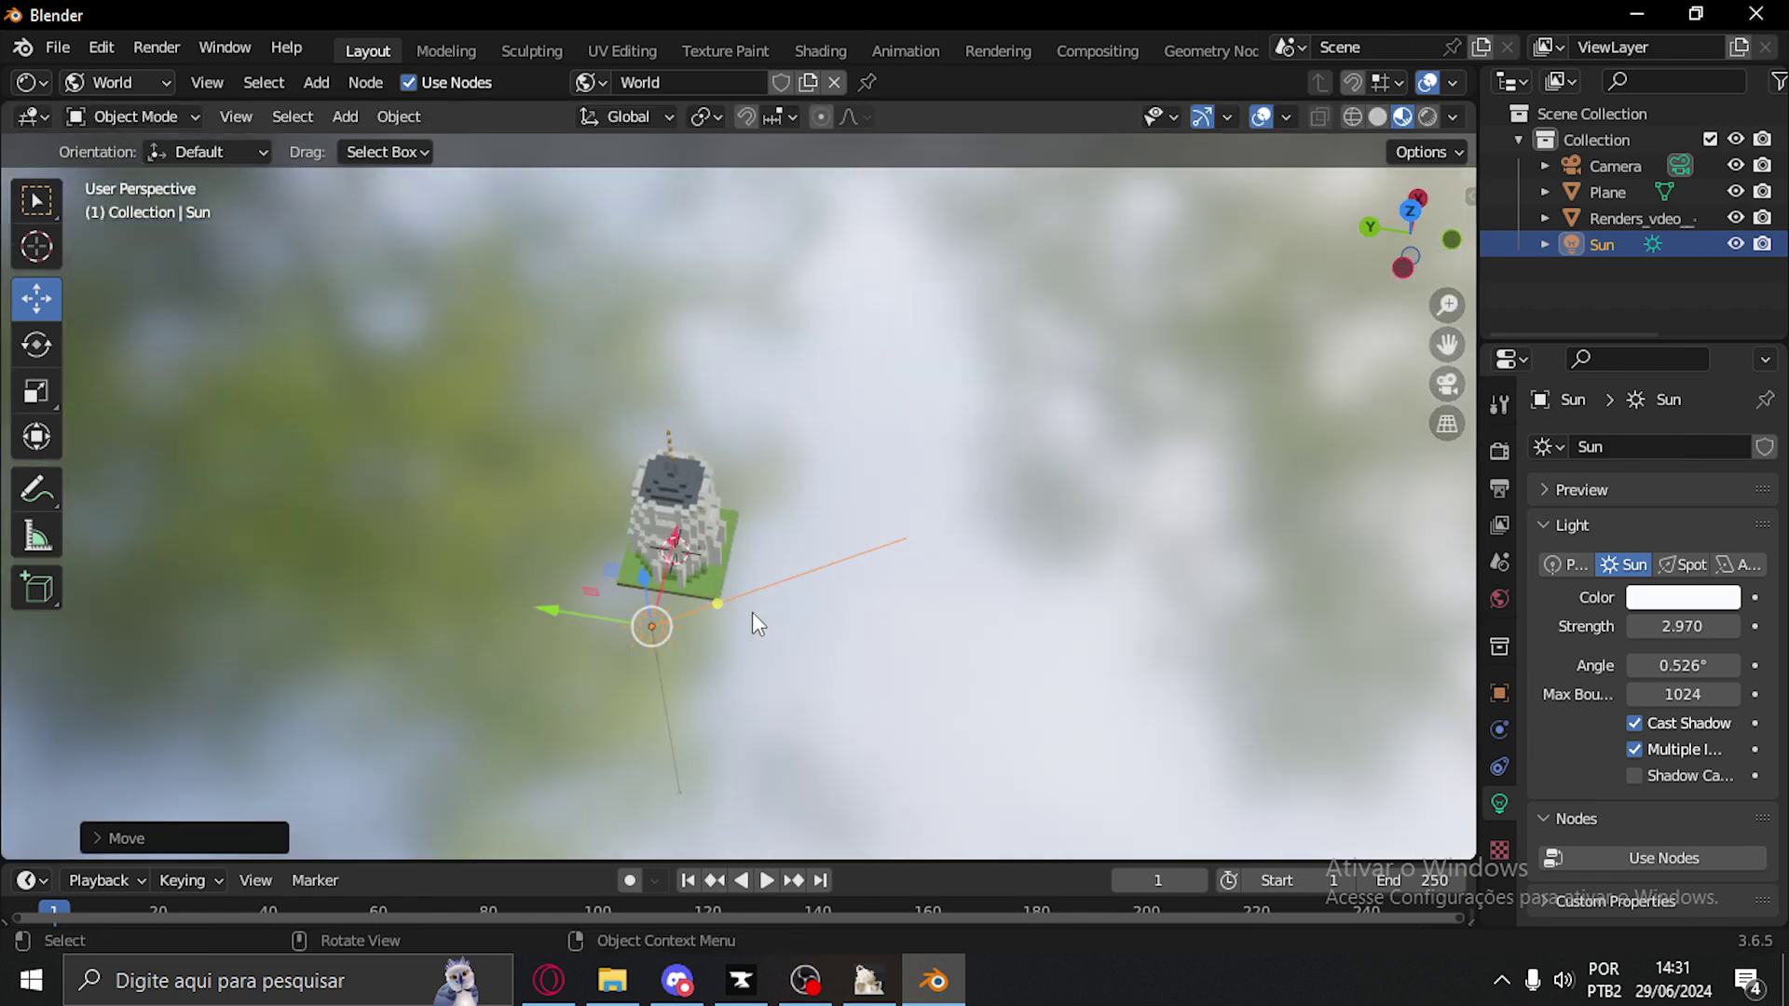
{"action": "left_click", "coordinate": [652, 626]}
{"action": "left_click_drag", "start_coordinate": [586, 619], "coordinate": [752, 640]}
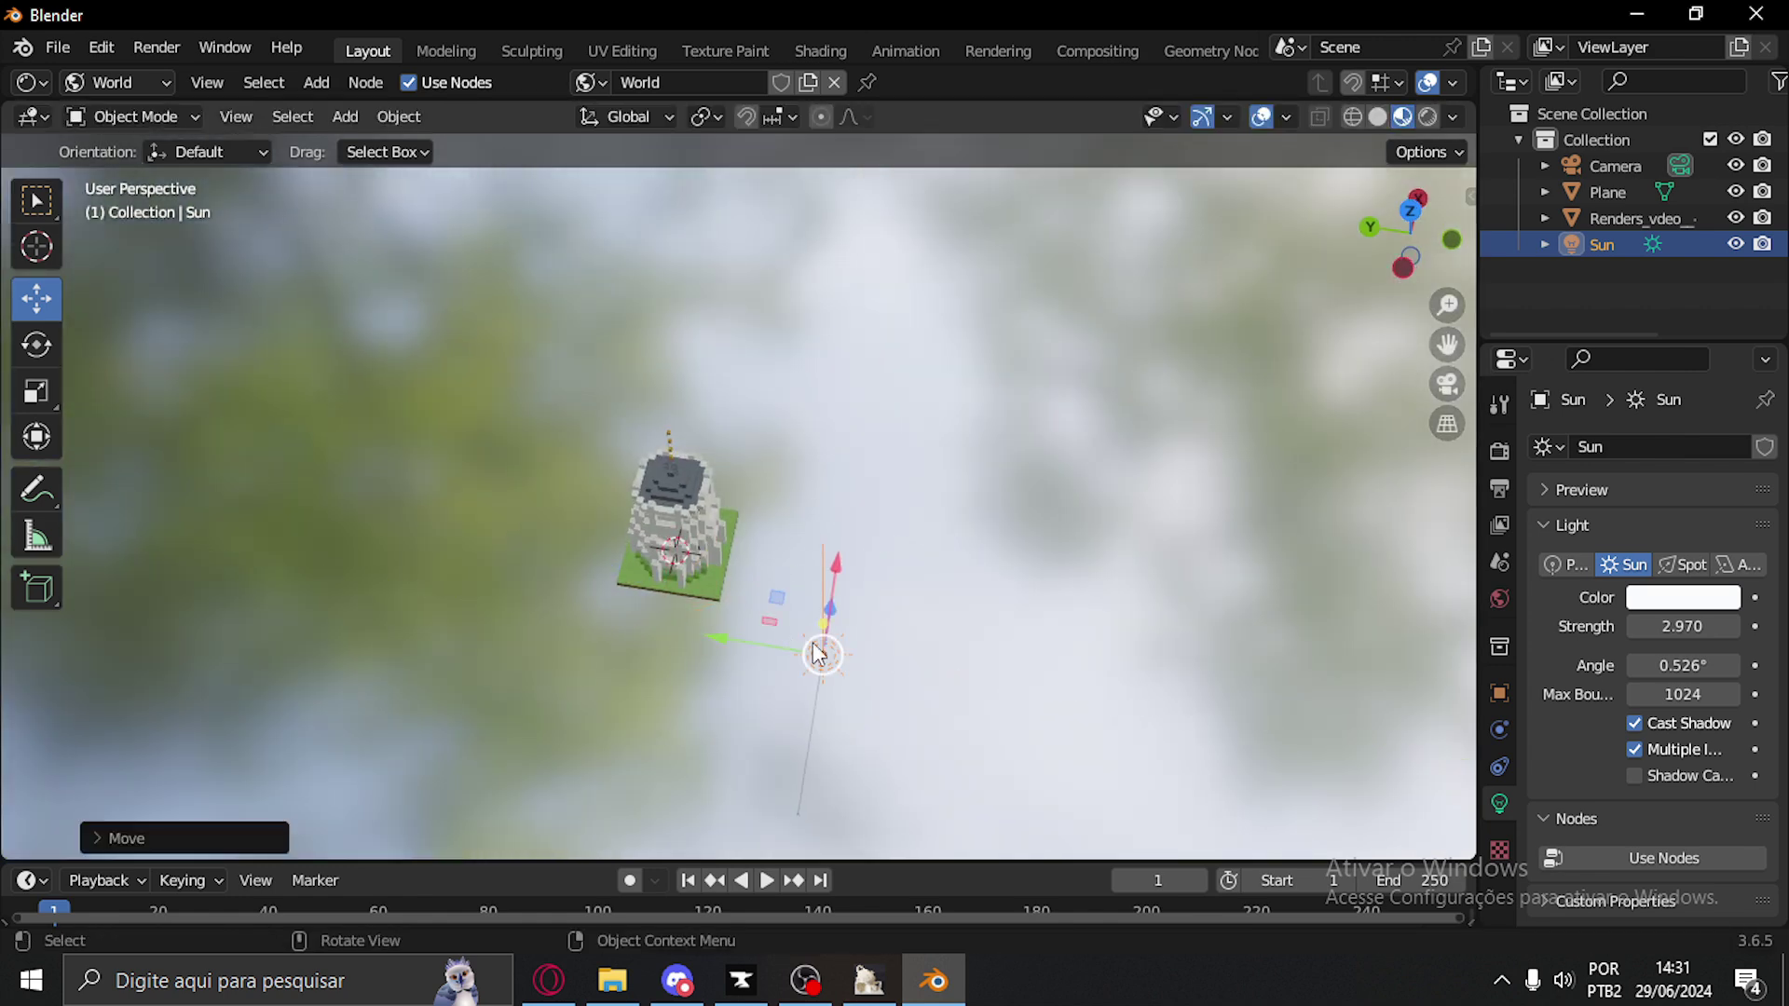
{"action": "middle_click_drag", "start_coordinate": [862, 663], "coordinate": [705, 641]}
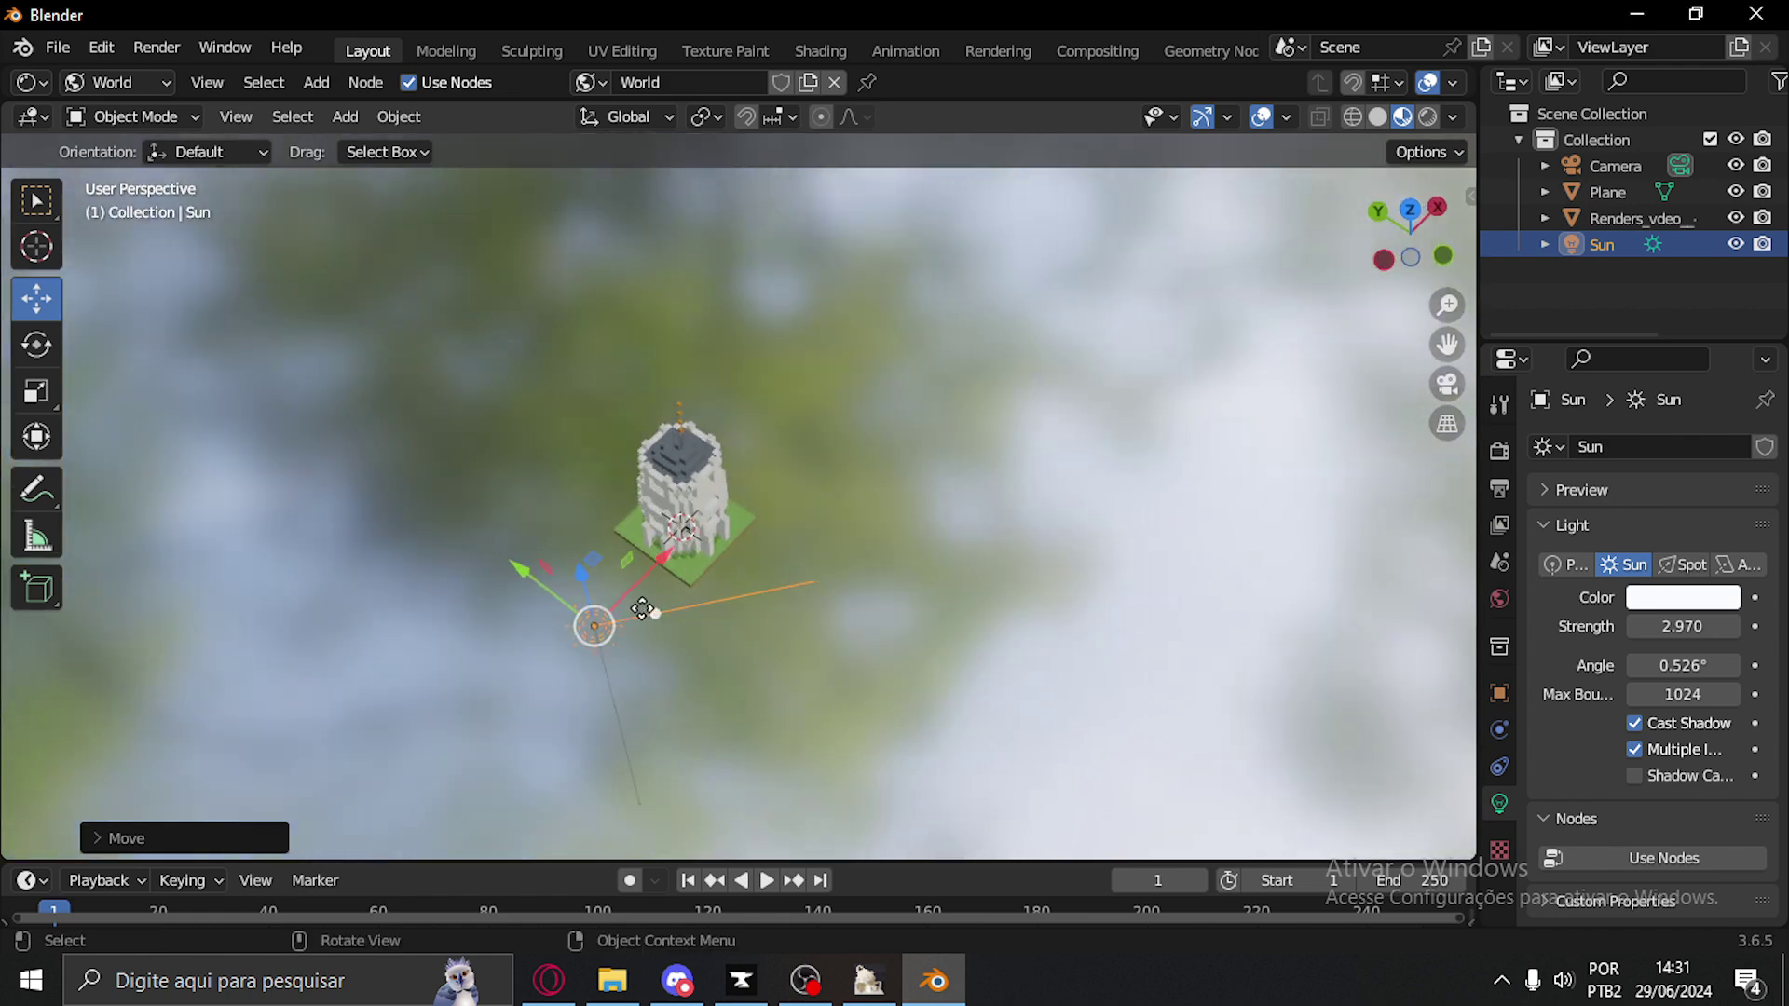
Check the tower's lighting and water-like reflection through the camera in Rendered shading
{"action": "left_click", "coordinate": [1447, 383]}
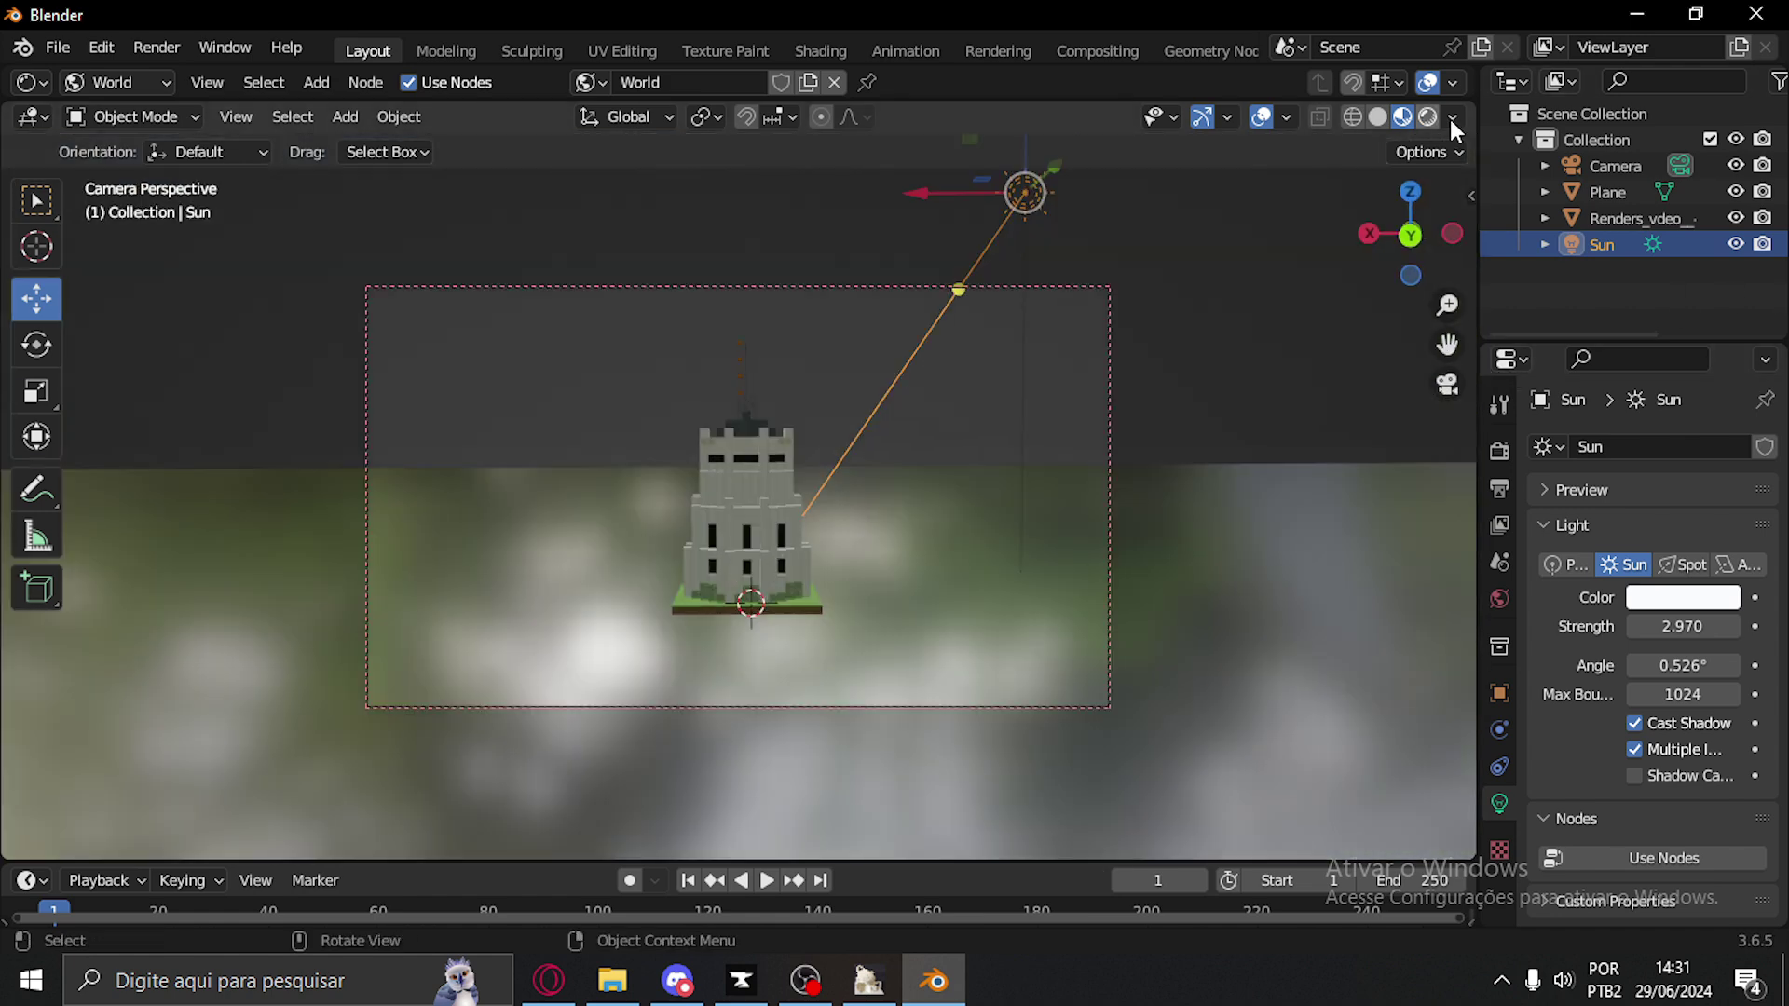
{"action": "left_click", "coordinate": [1436, 119]}
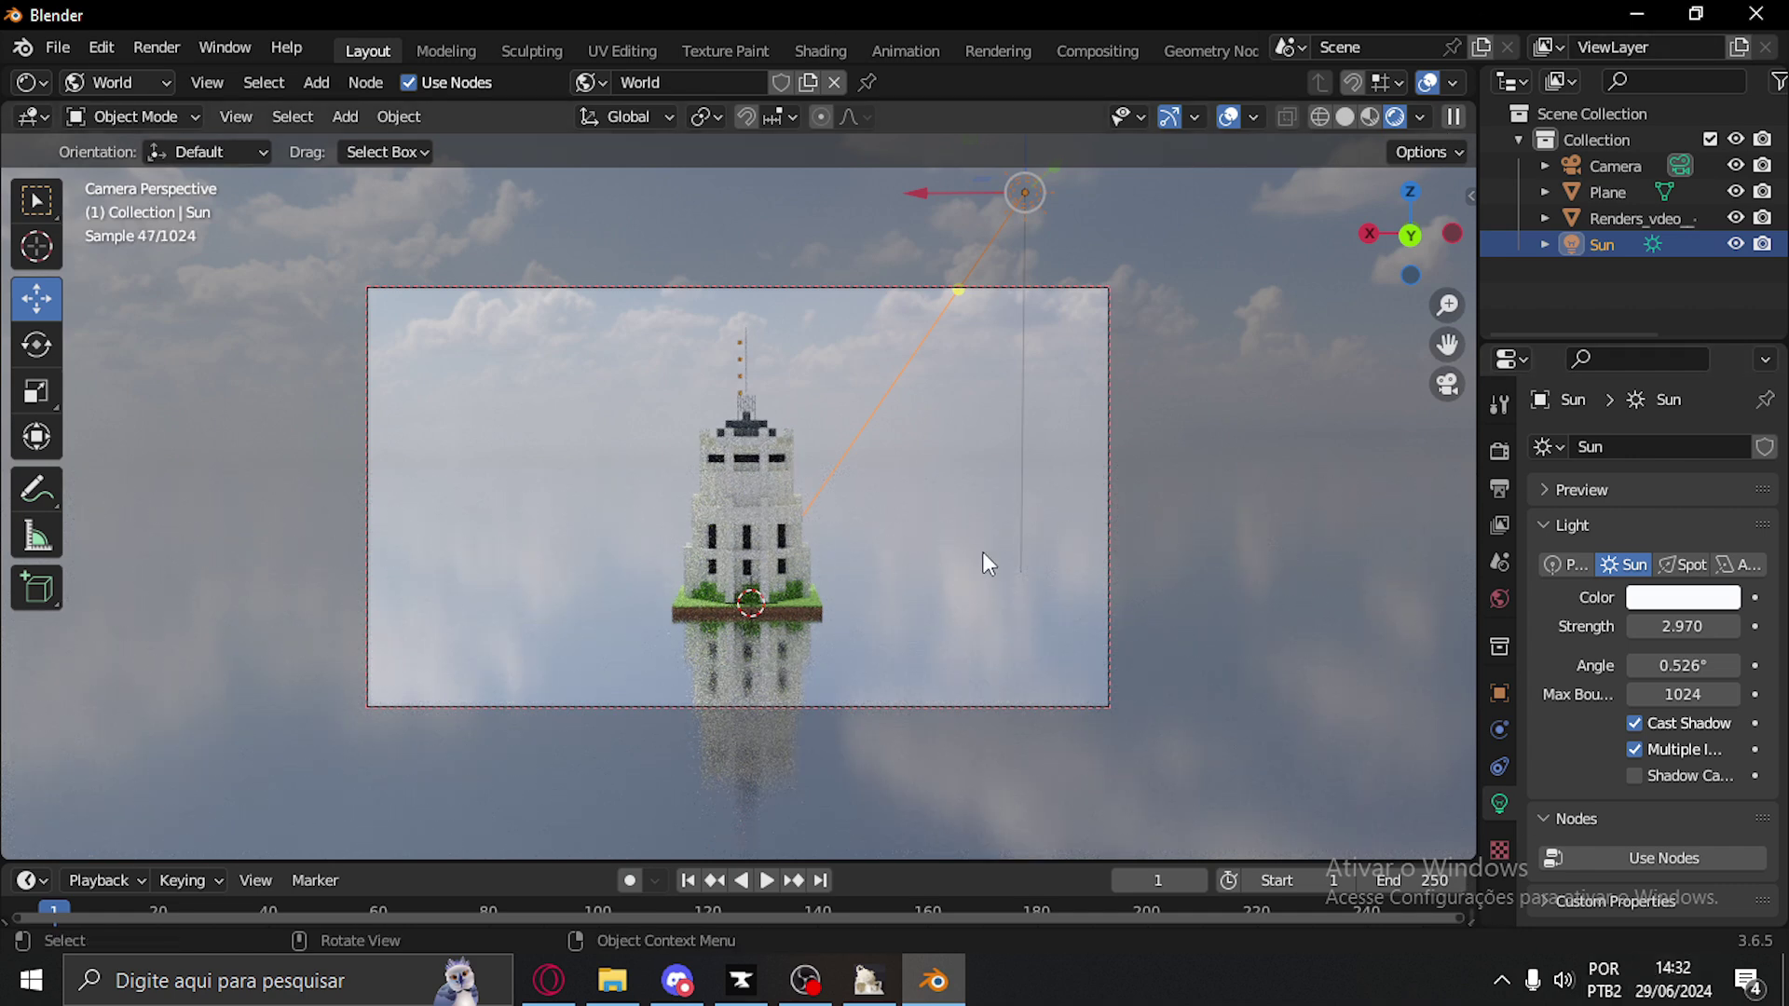
{"action": "key", "text": "ctrl+z"}
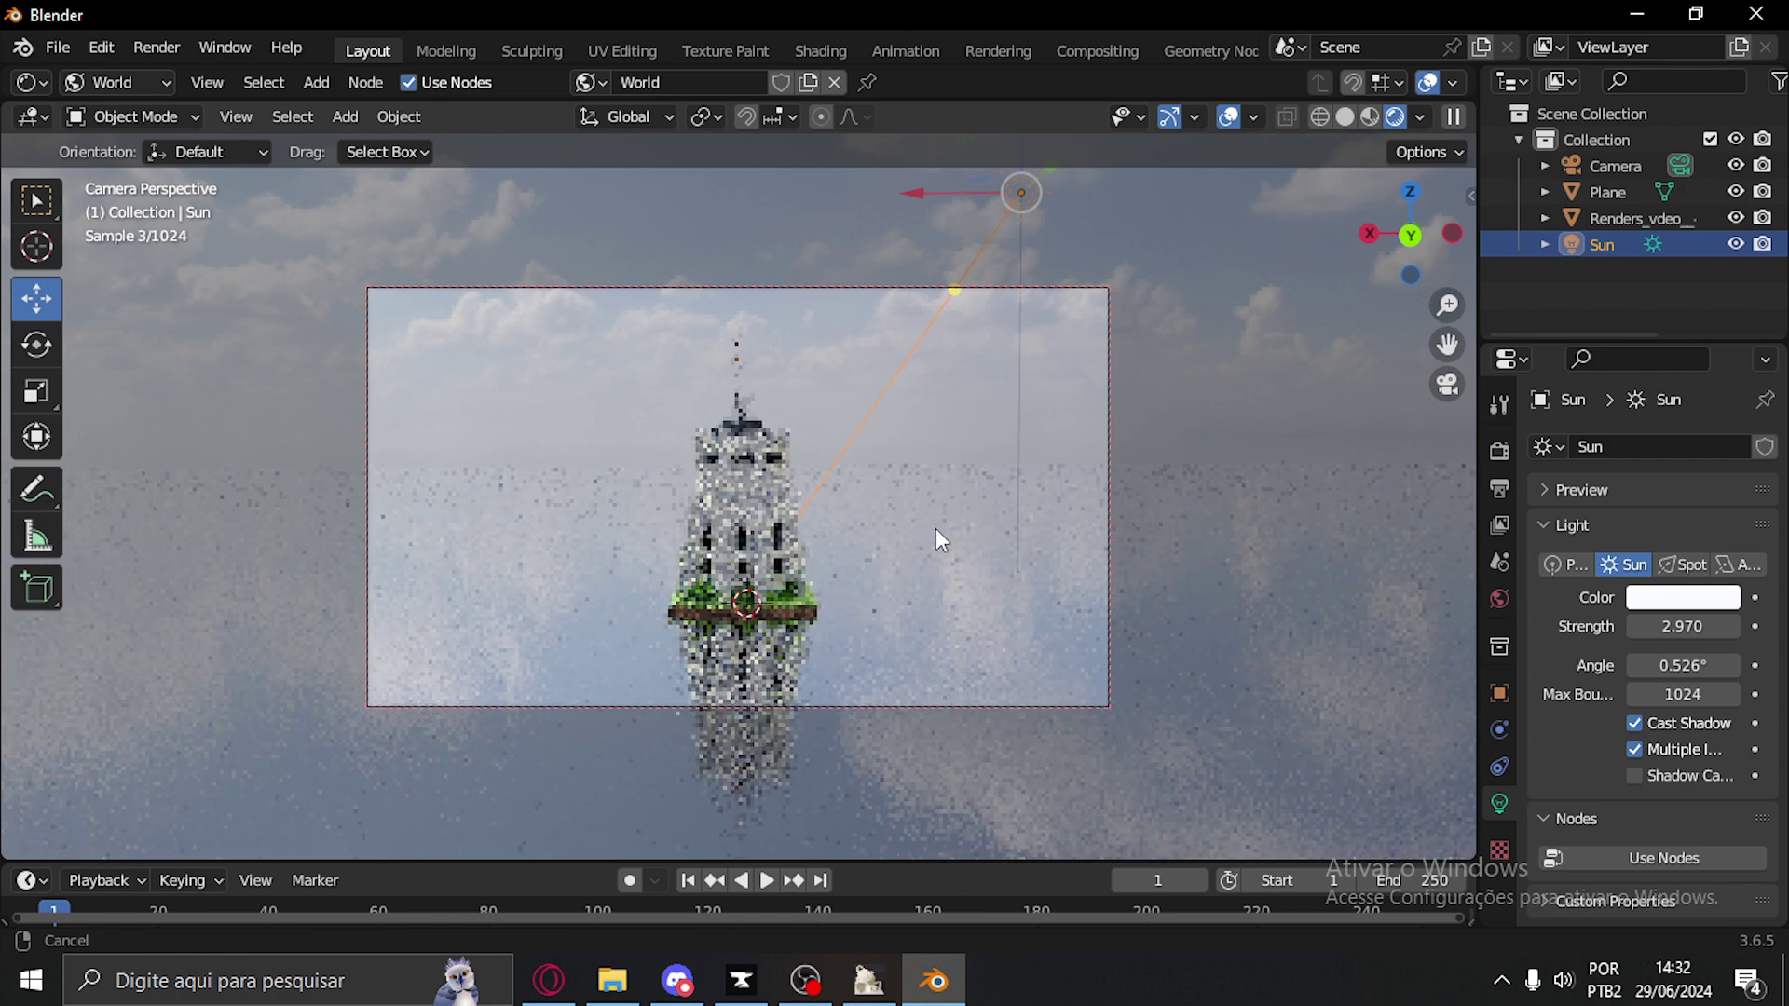
{"action": "left_click", "coordinate": [1133, 663]}
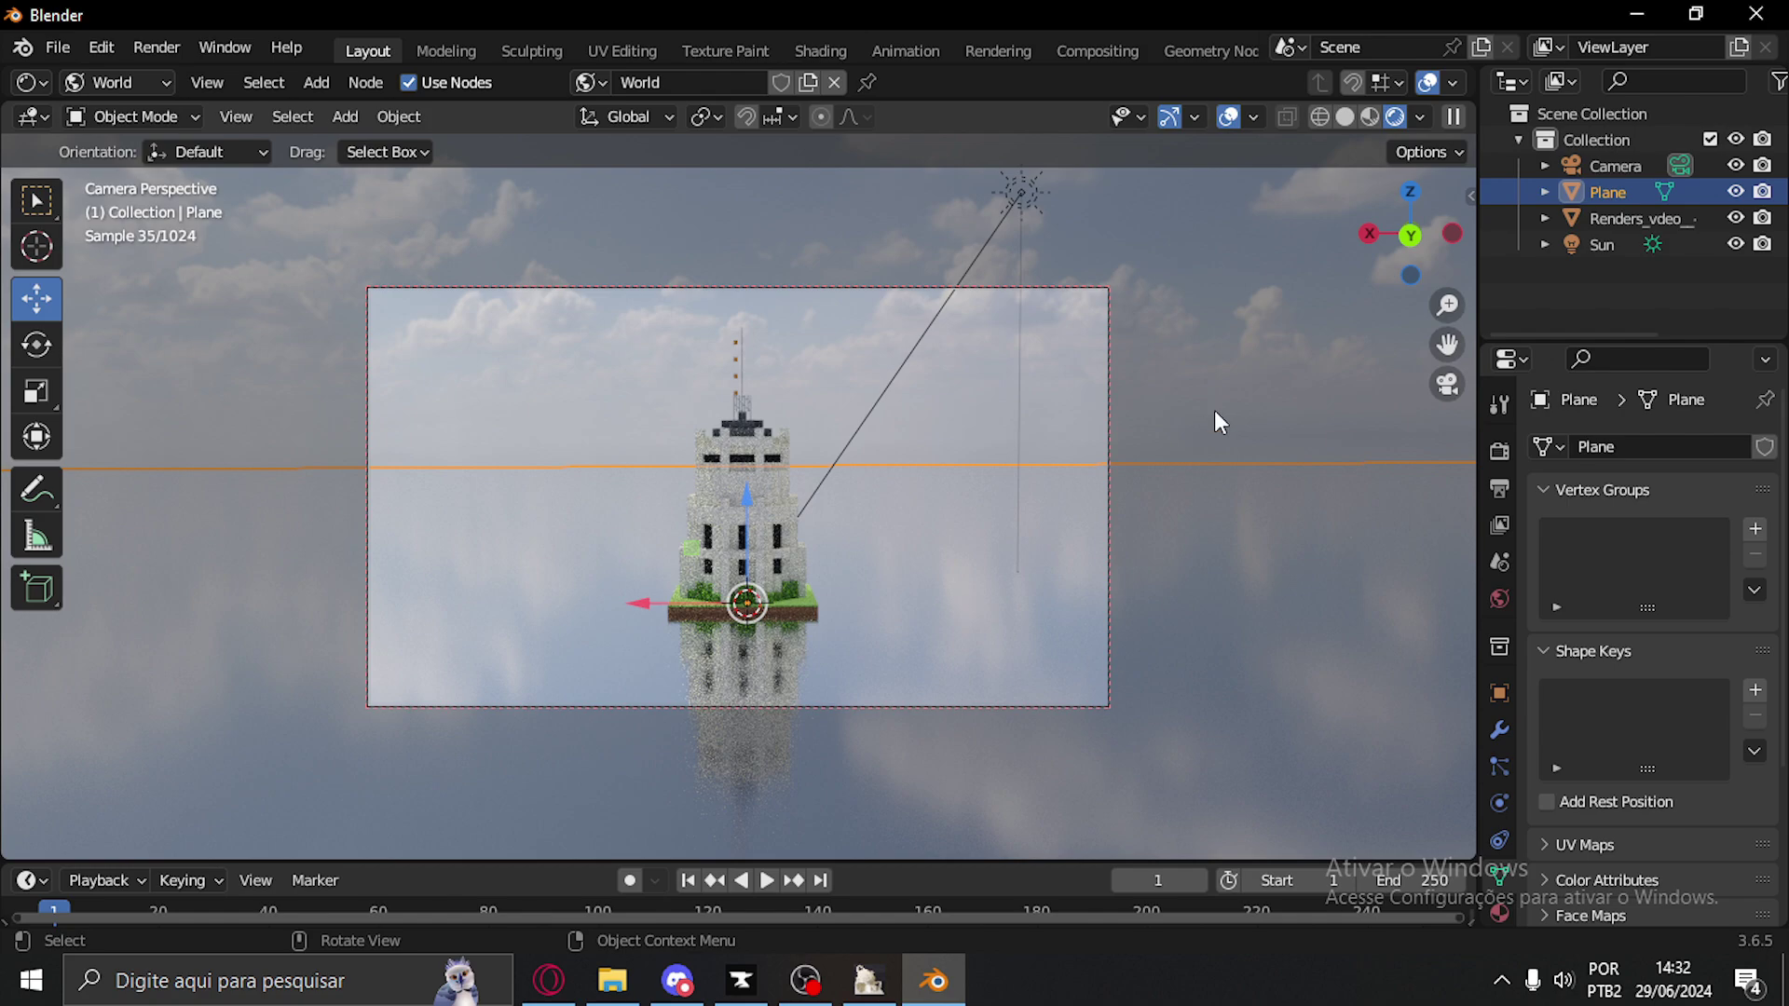
{"action": "middle_click_drag", "start_coordinate": [1215, 422], "coordinate": [1393, 416]}
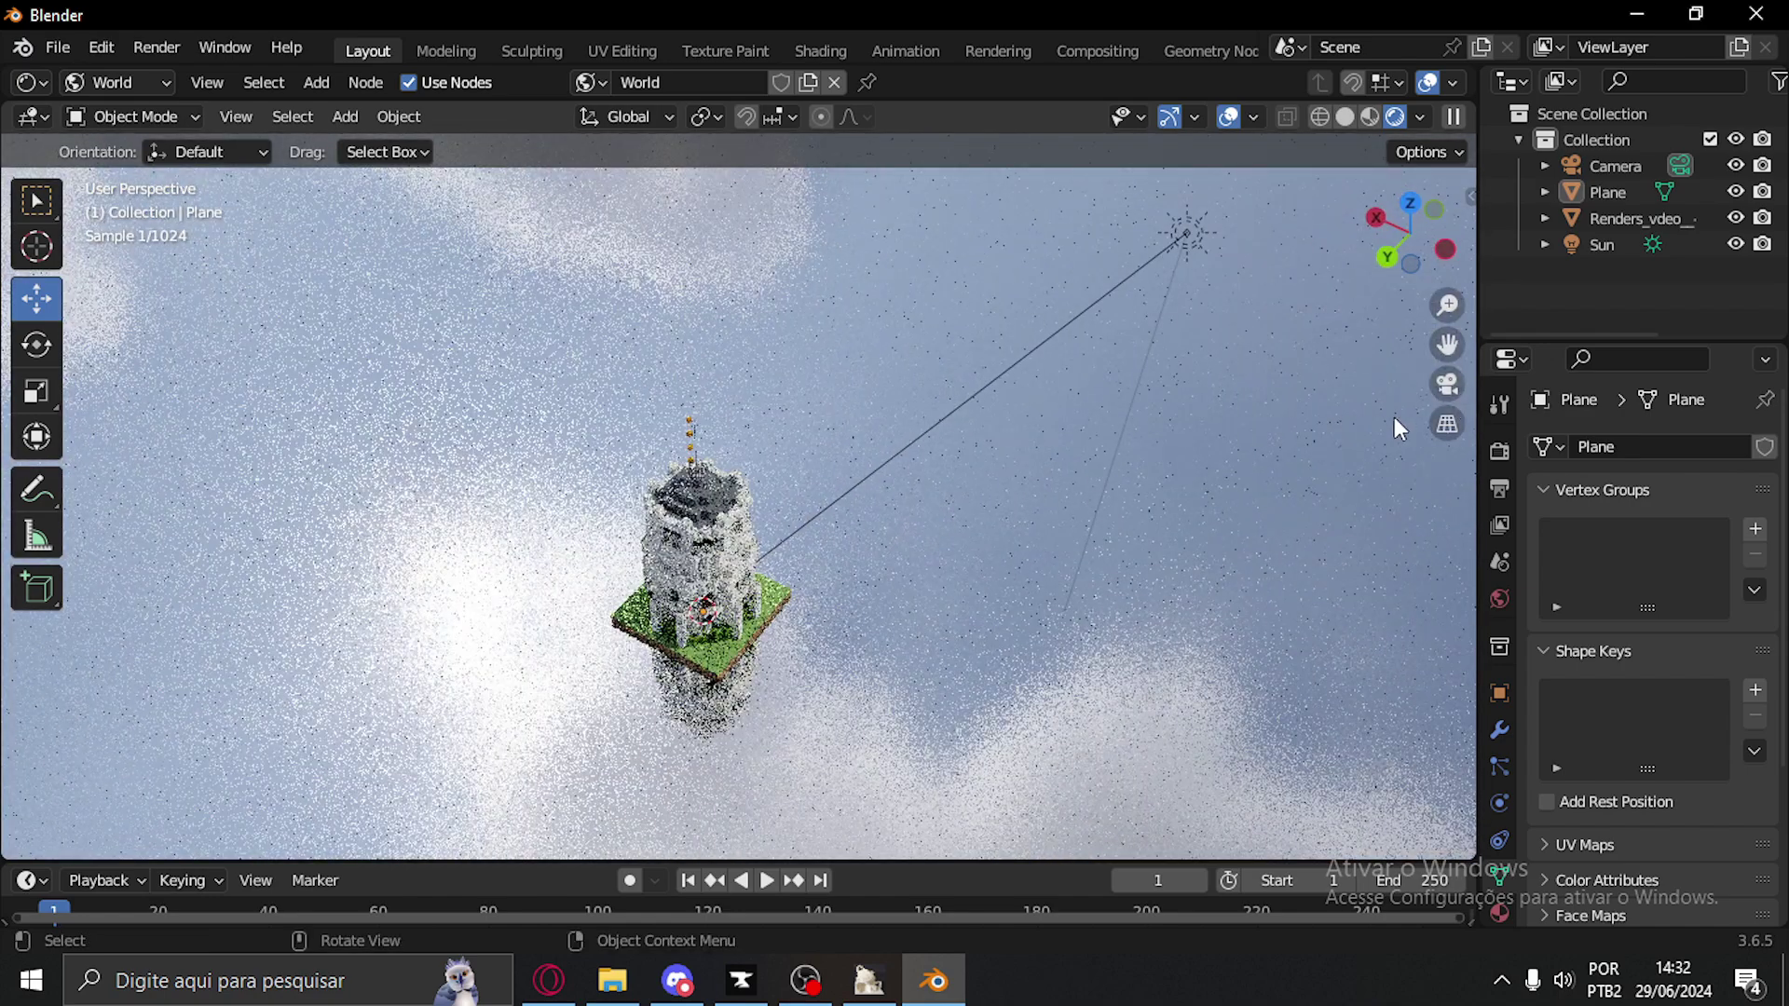
{"action": "left_click", "coordinate": [1461, 384]}
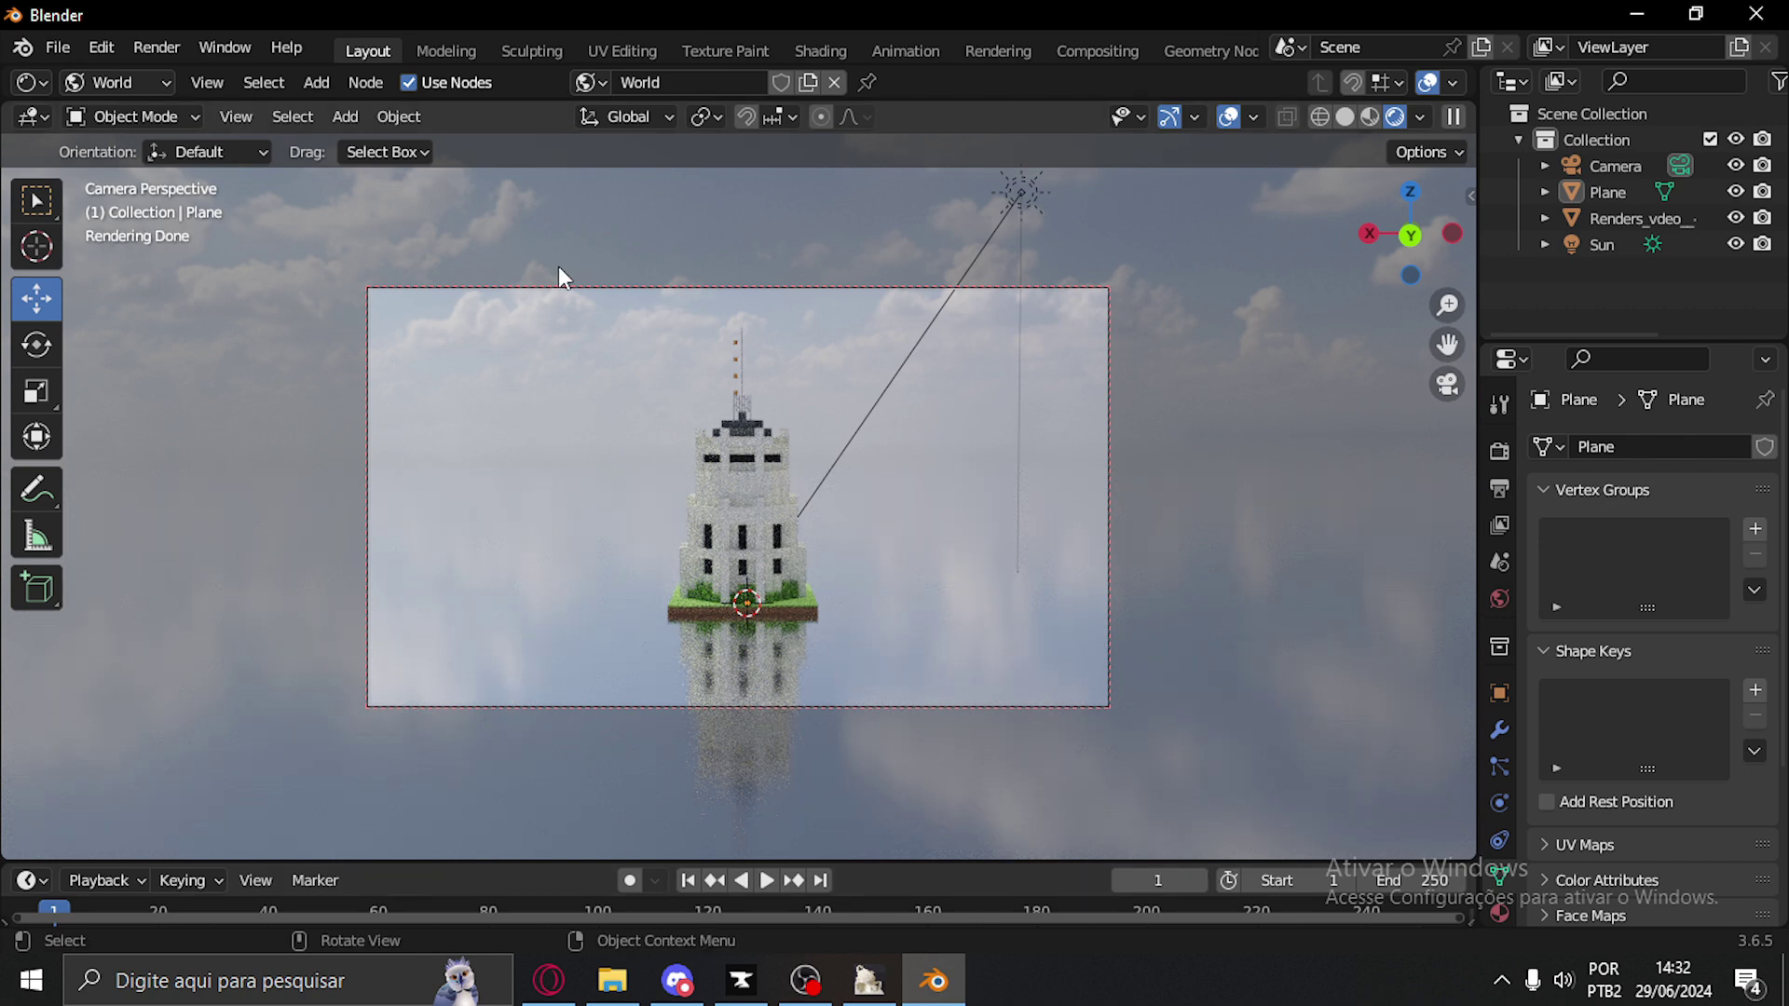
Render the camera view as a still image and fit the whole result in the render window
{"action": "left_click", "coordinate": [150, 49]}
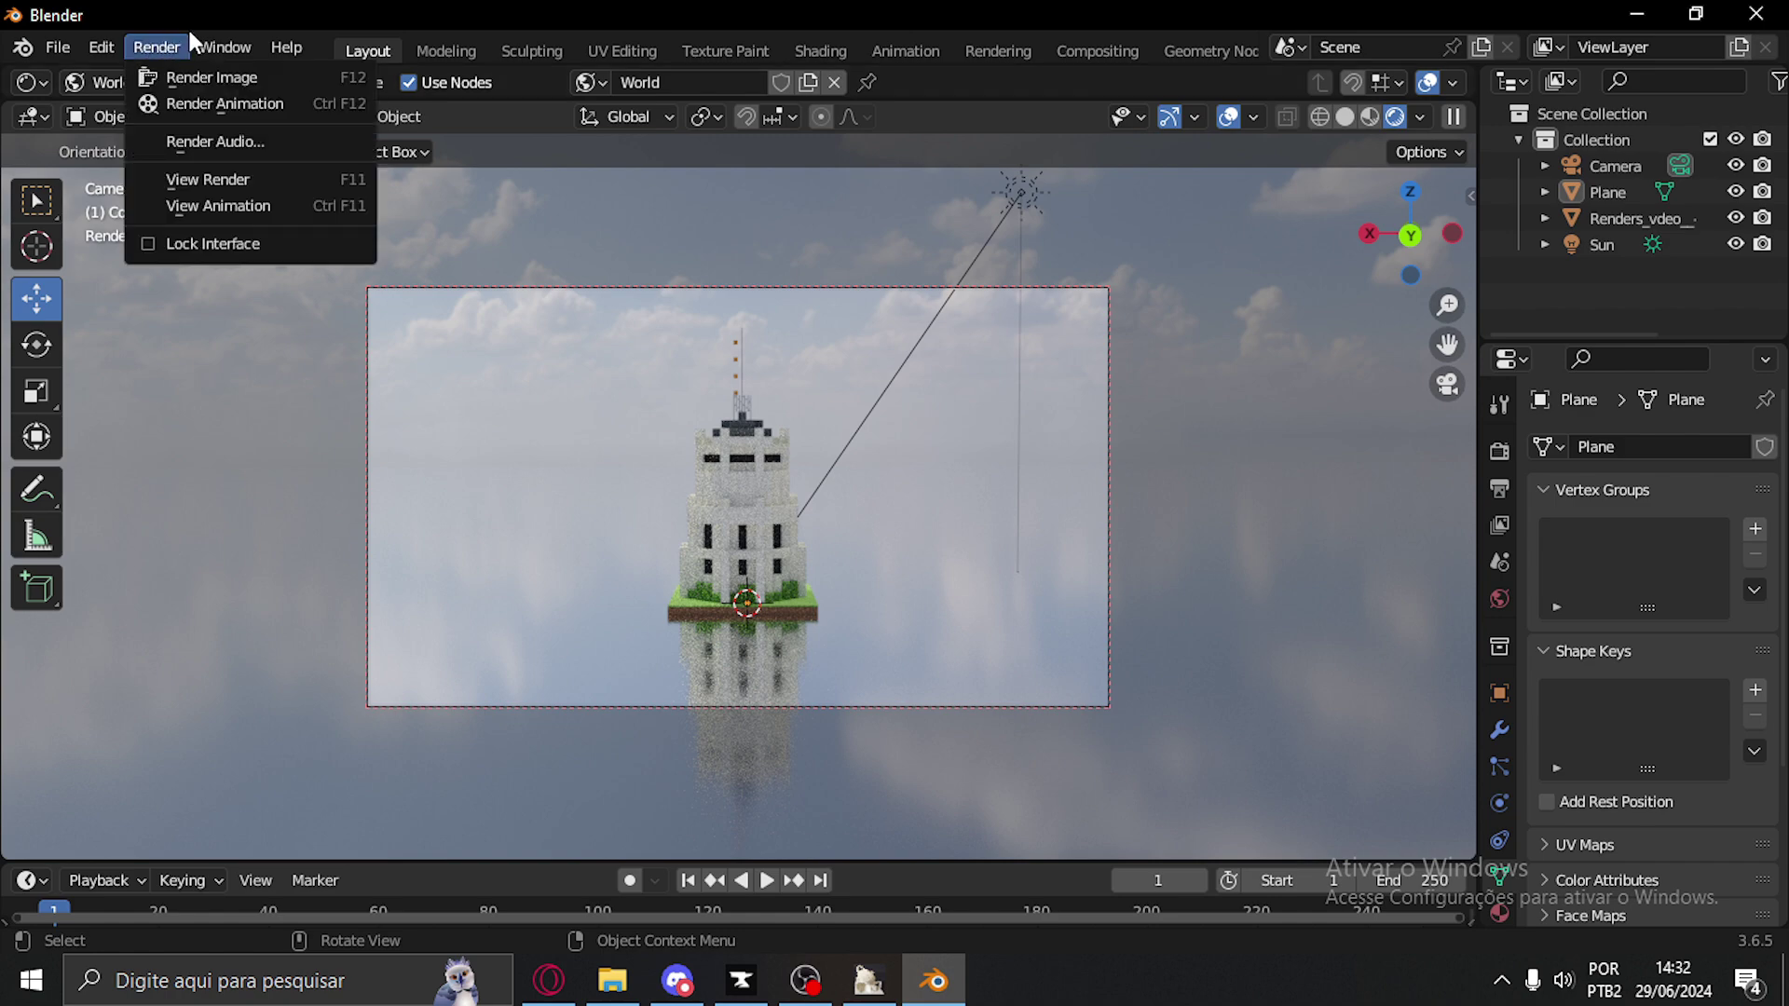
{"action": "left_click", "coordinate": [228, 80]}
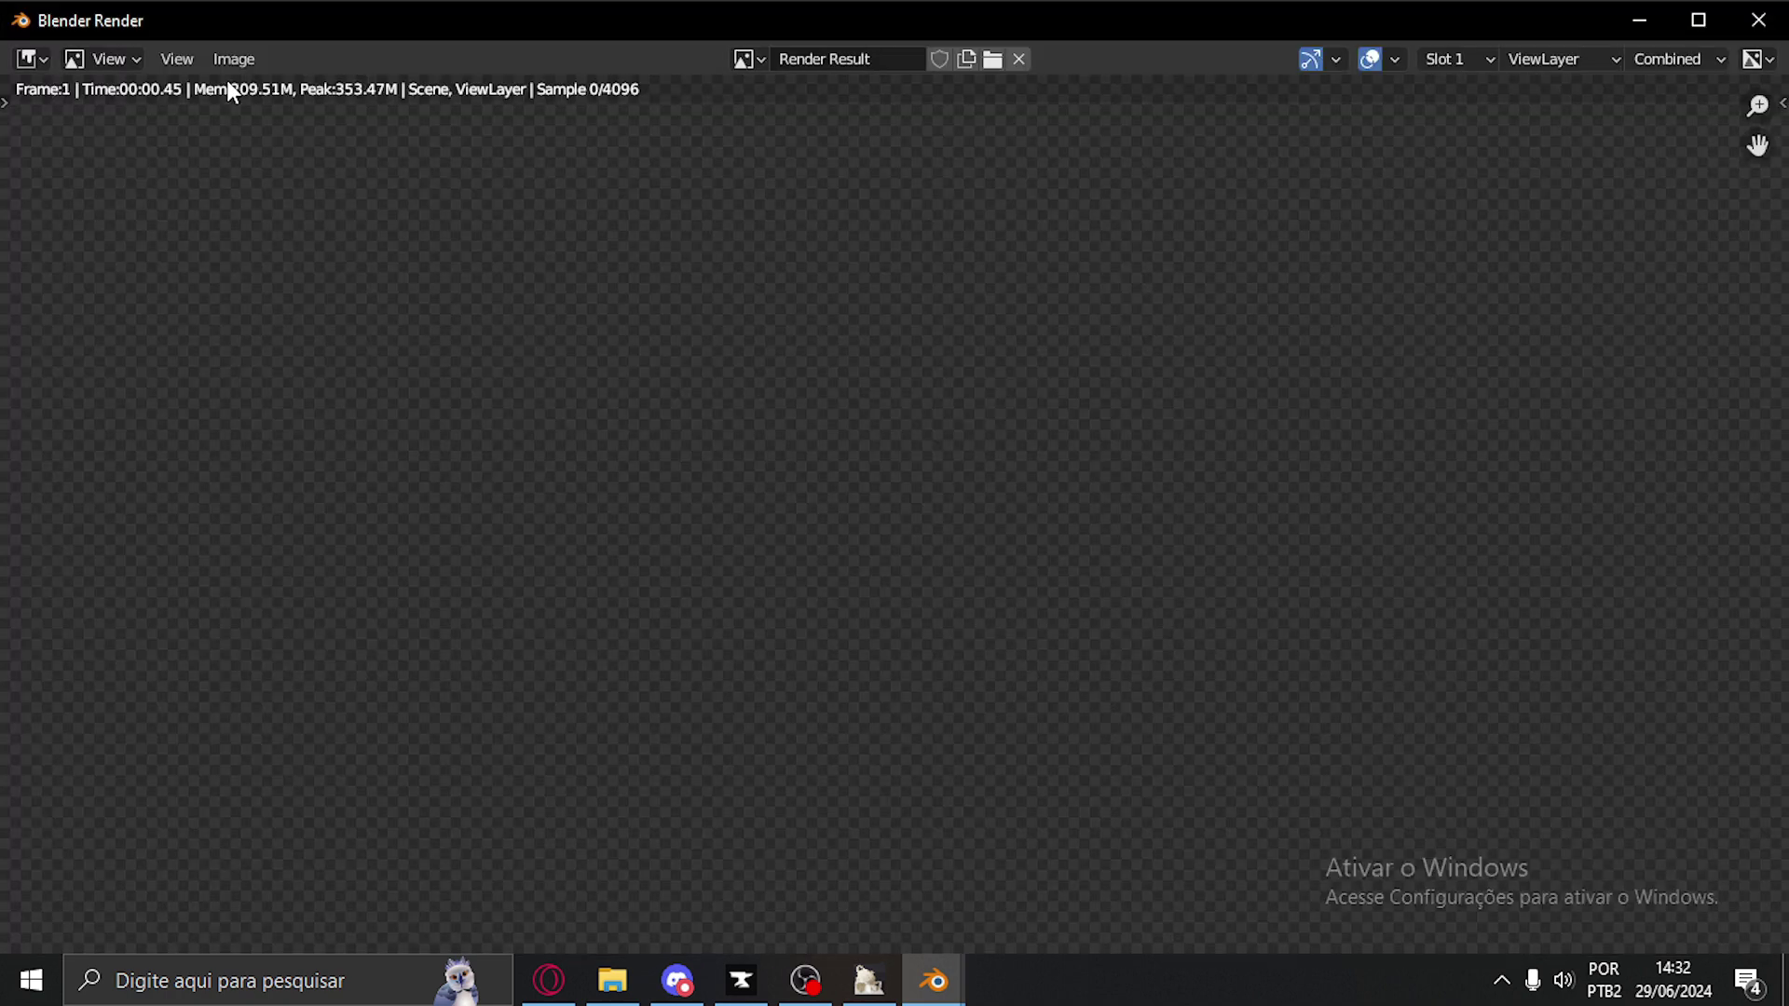
{"action": "scroll", "coordinate": [1128, 426], "scroll_direction": "down", "scroll_amount": 3}
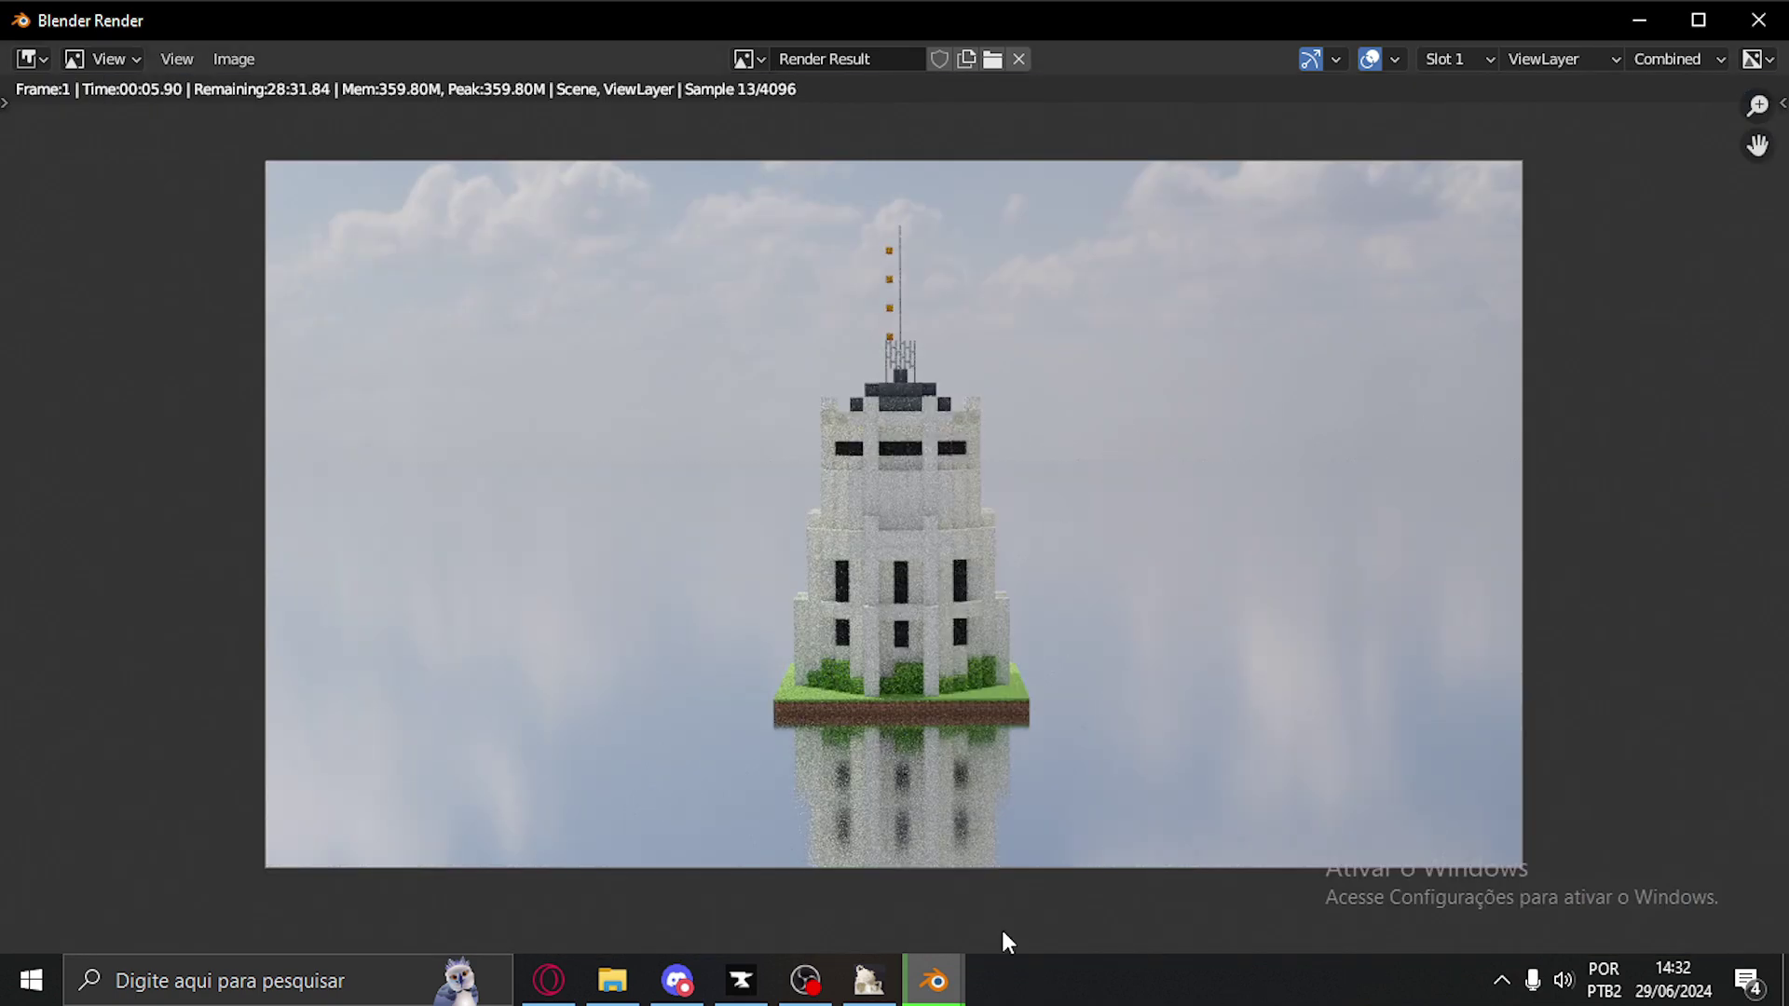
{"action": "left_click", "coordinate": [803, 980]}
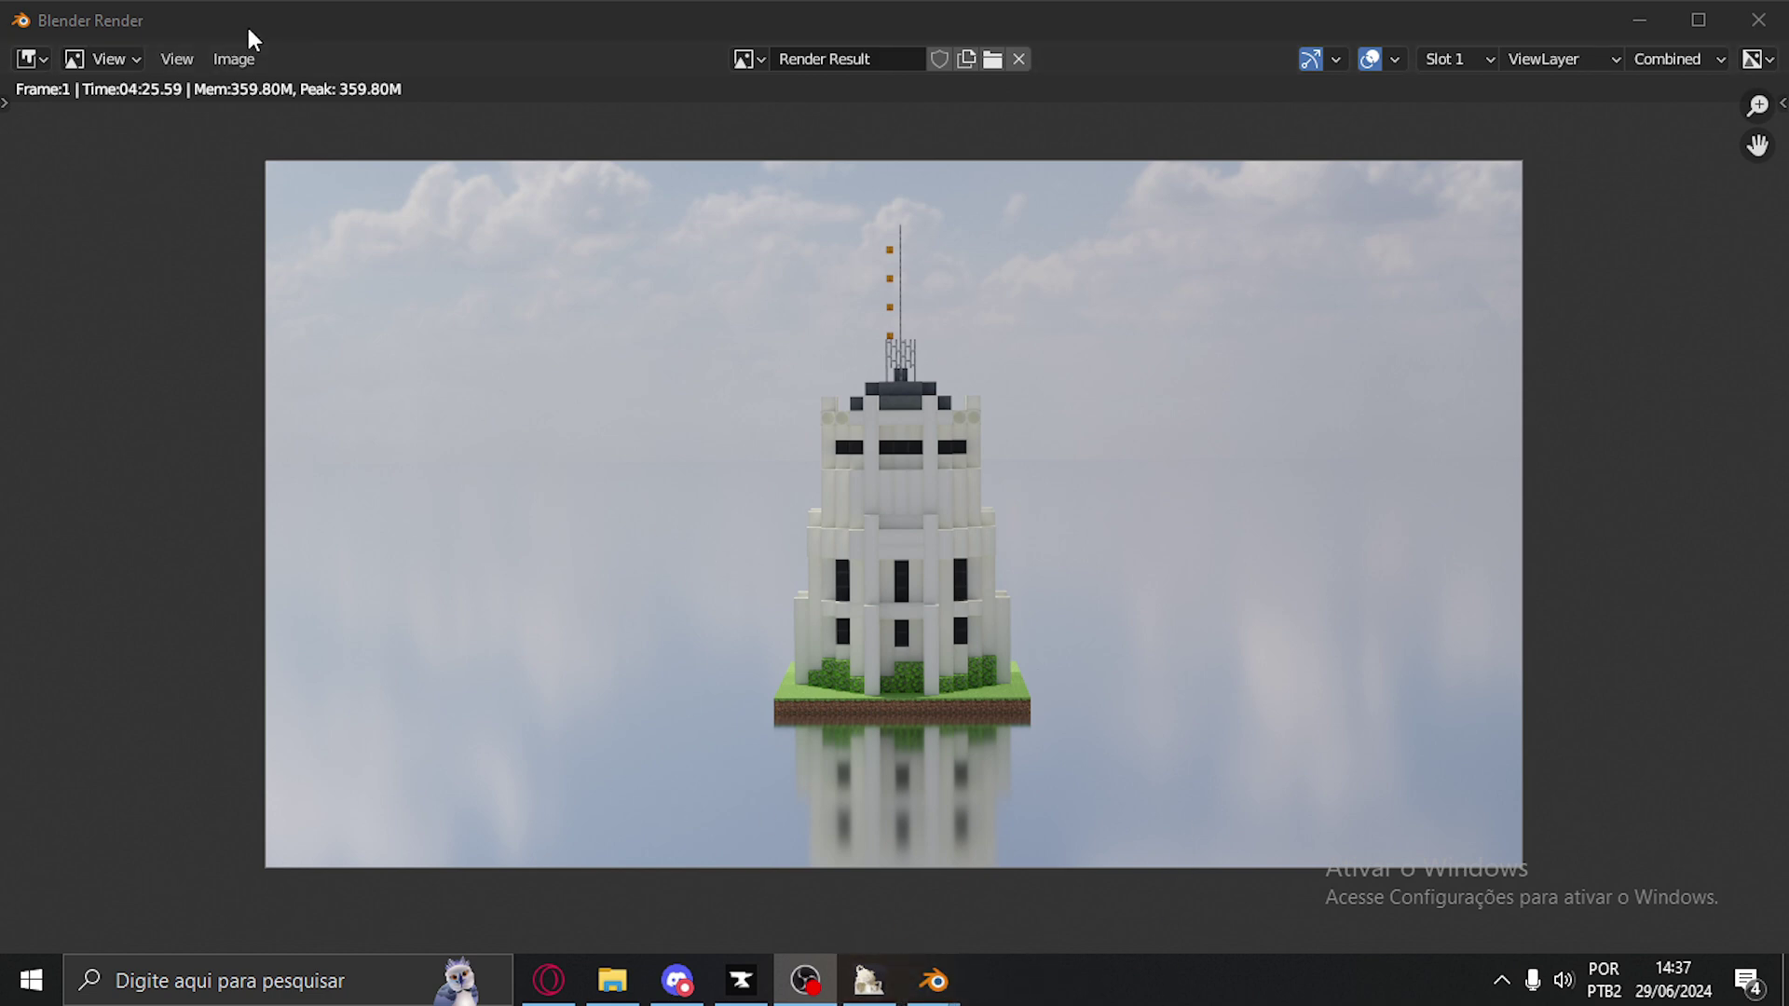
Save the rendered image as untitled.png in PNG format to C:\Users\User\Desktop\Nova pasta
{"action": "left_click", "coordinate": [233, 58]}
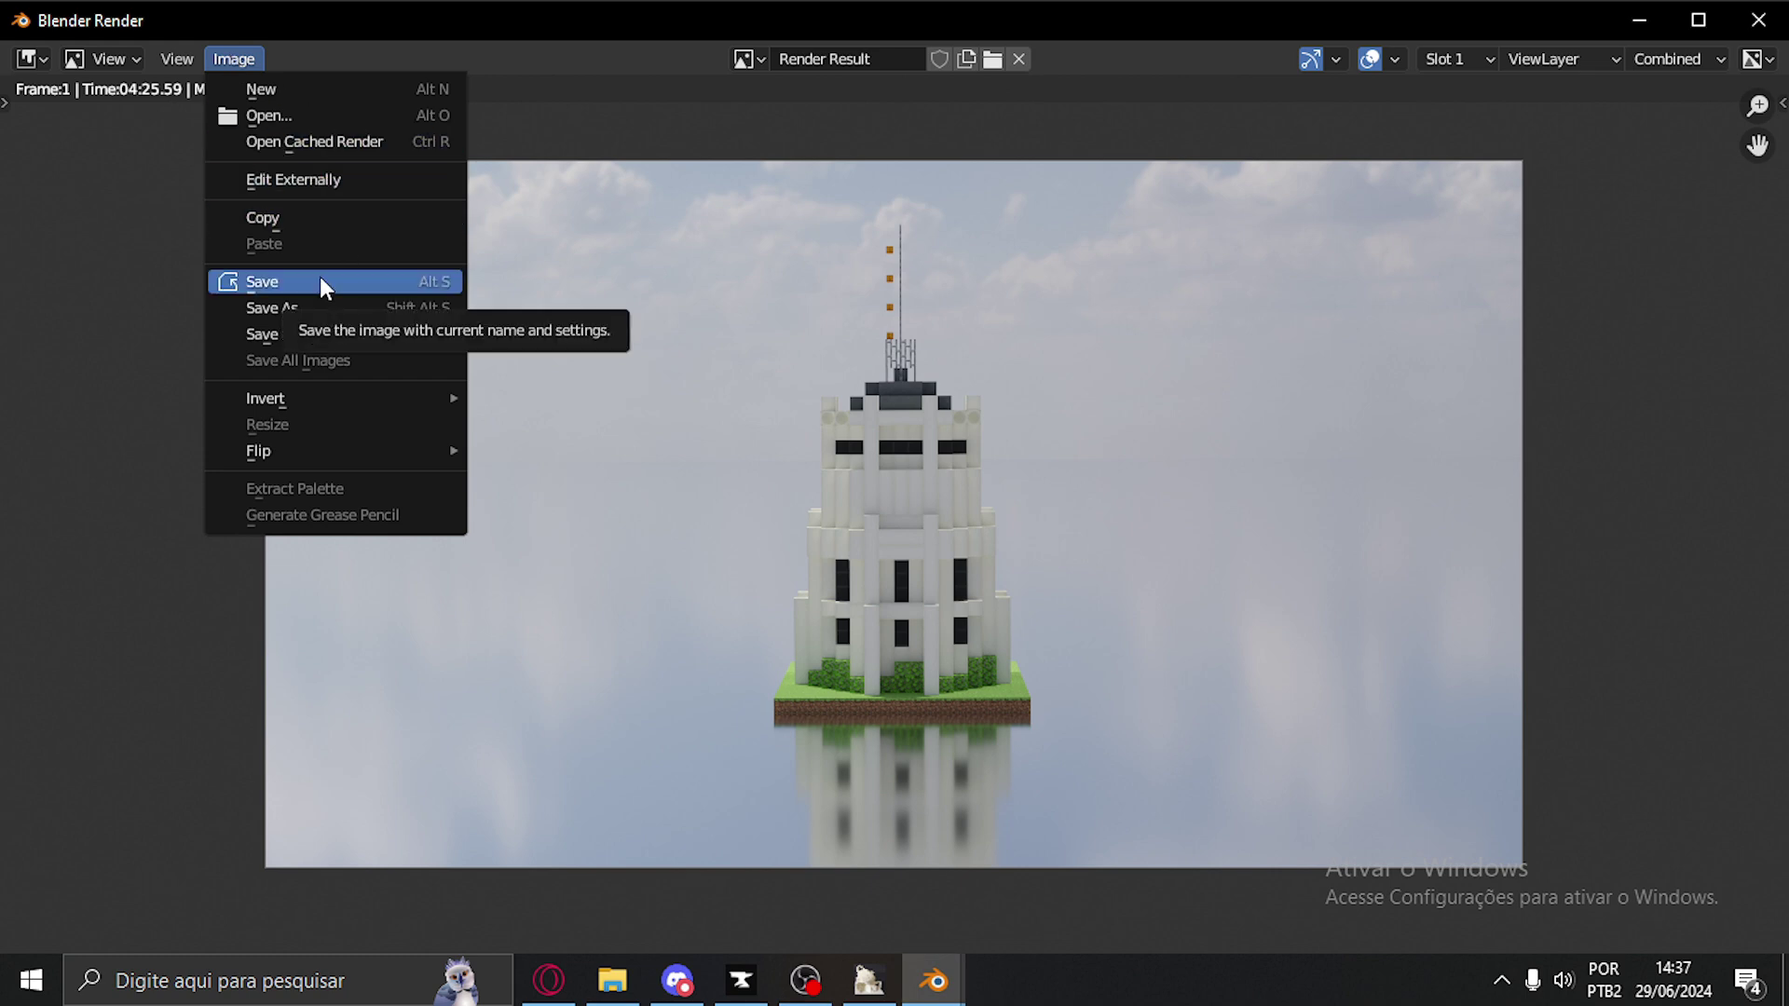
{"action": "left_click", "coordinate": [285, 280]}
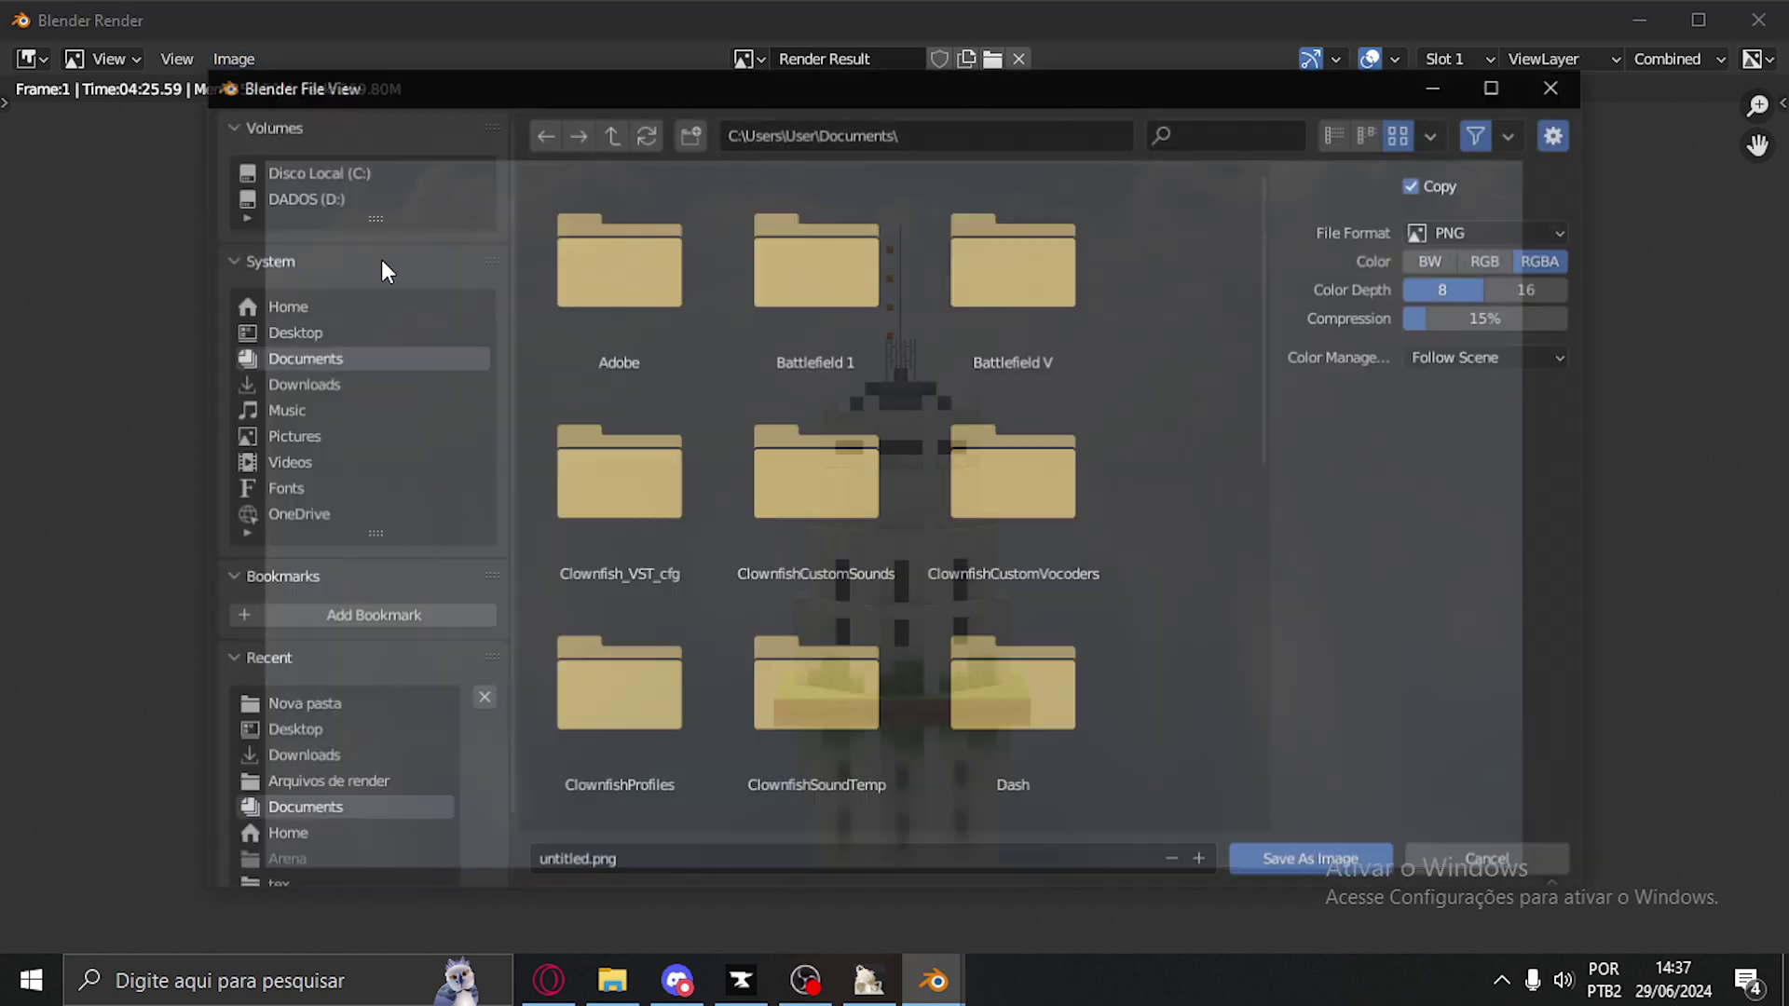
{"action": "left_click", "coordinate": [1002, 131]}
{"action": "type", "text": "C:\\Users\\User\\Desktop\\Nova pasta"}
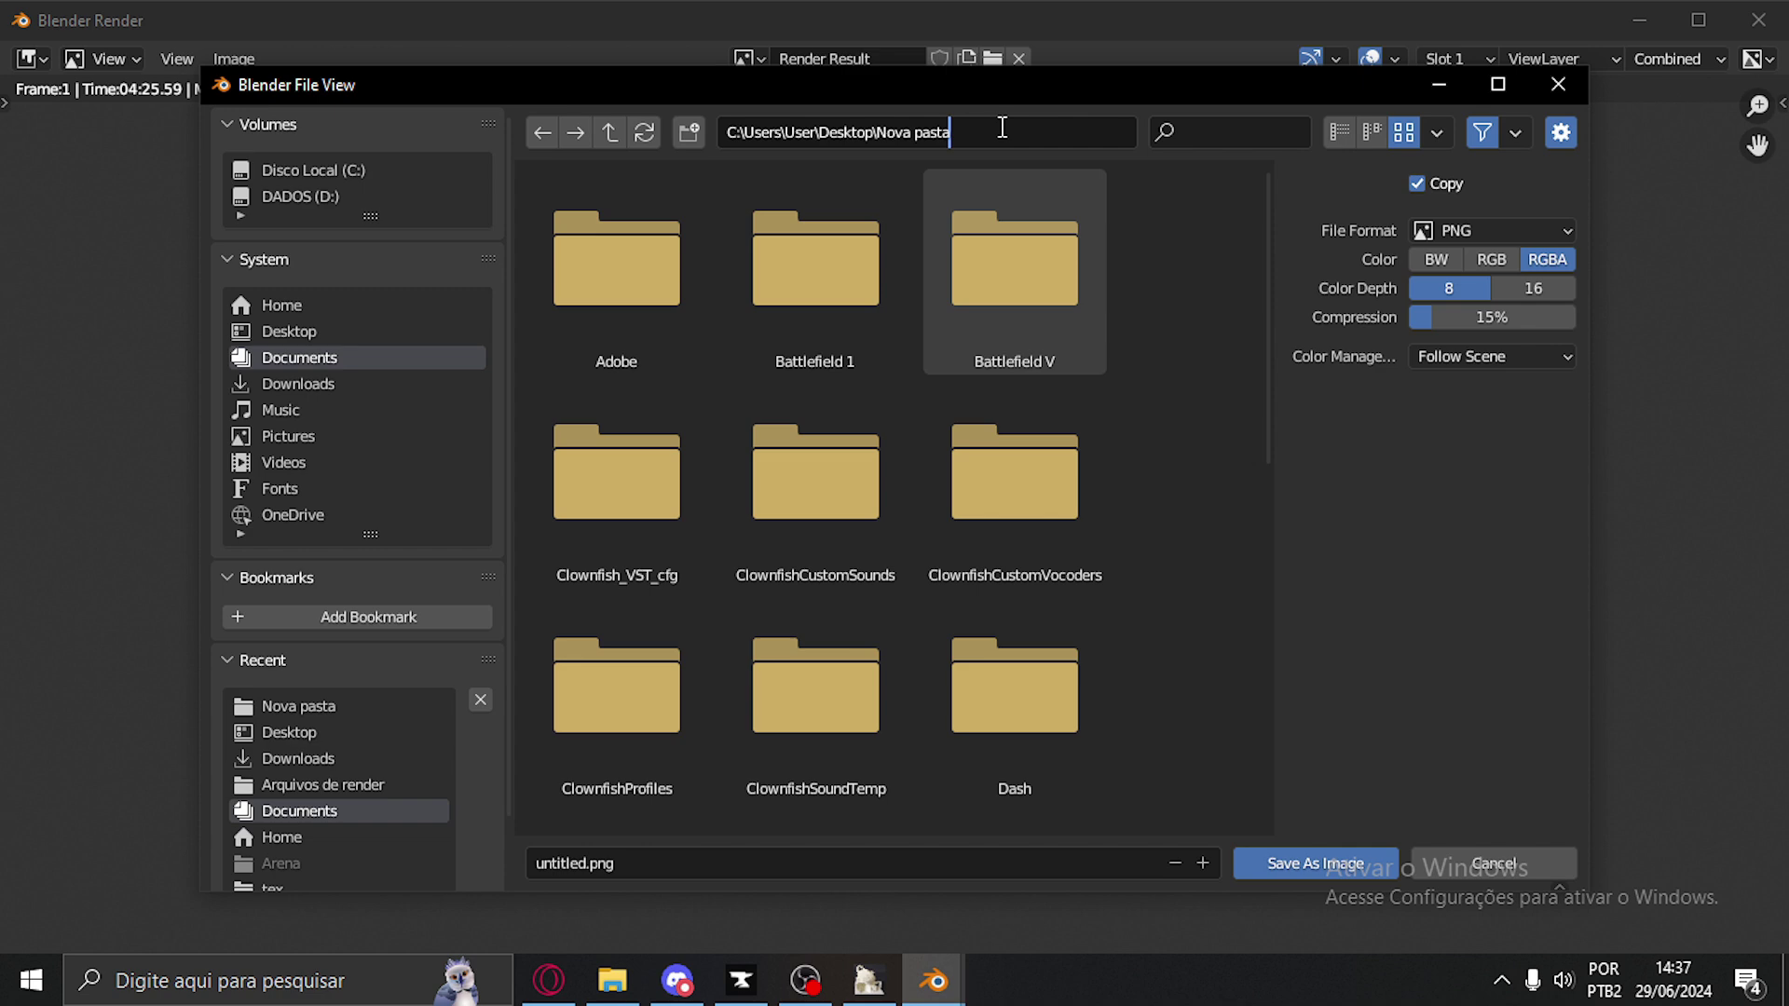
{"action": "key", "text": "Return"}
{"action": "left_click", "coordinate": [729, 875]}
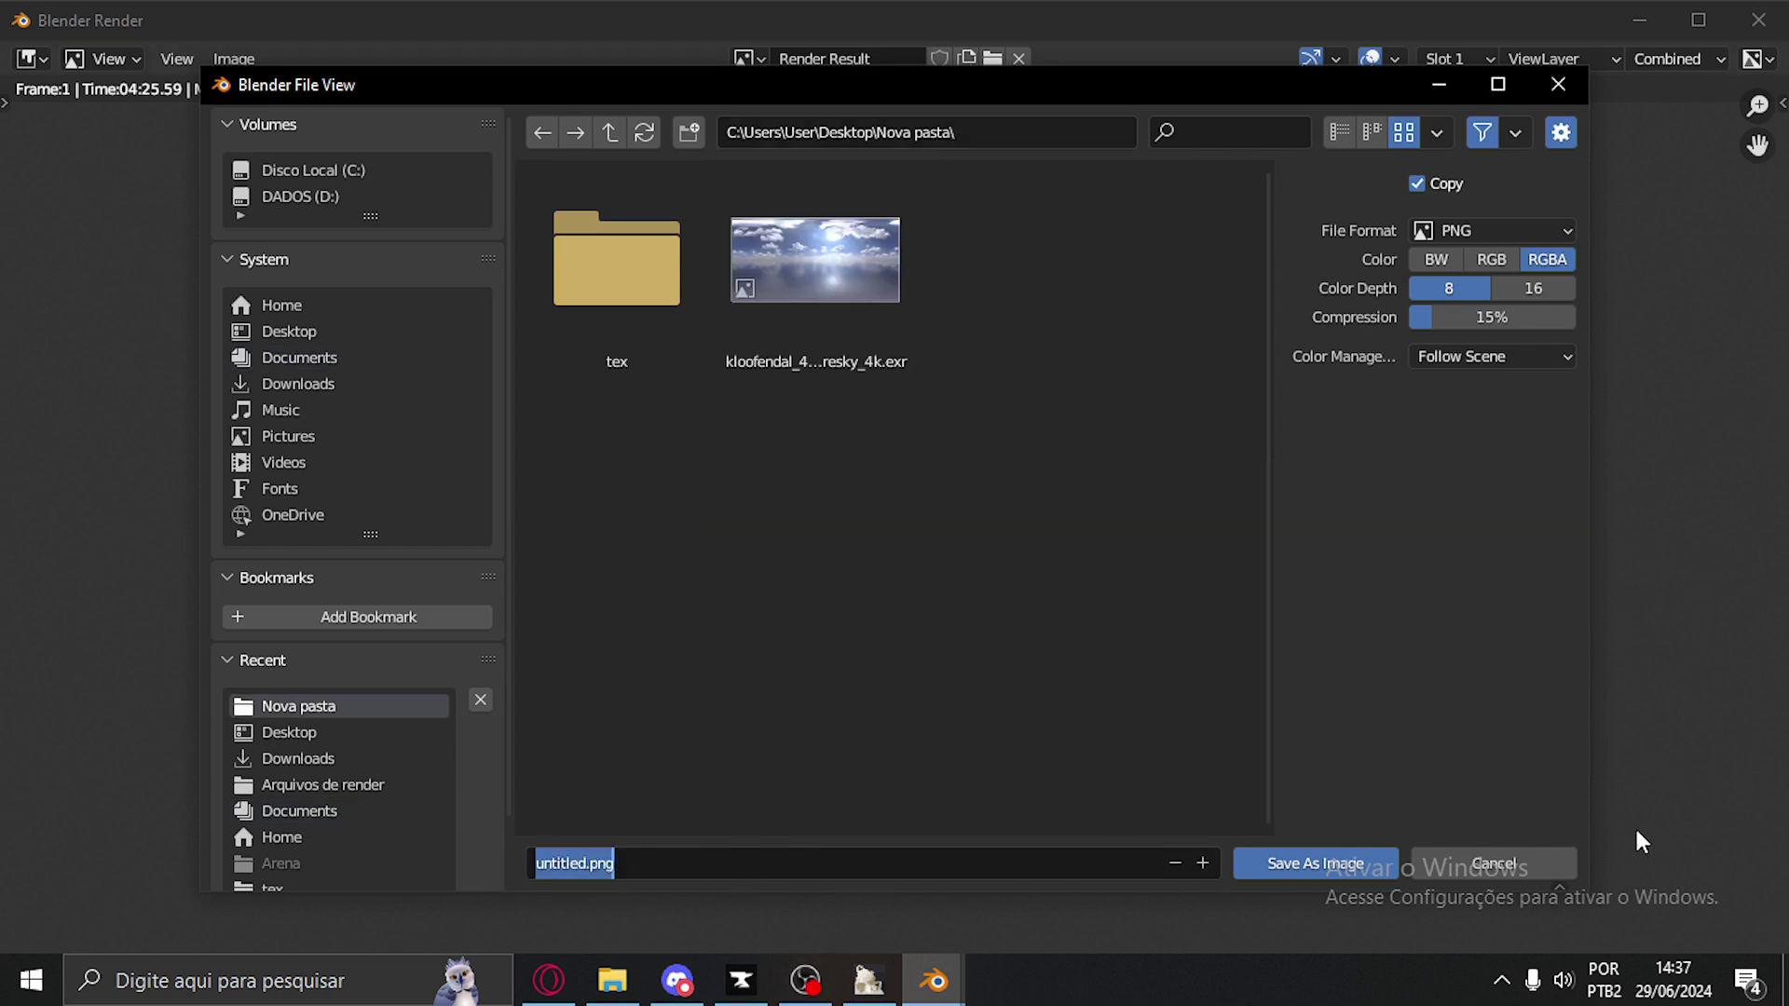
{"action": "left_click", "coordinate": [1377, 875]}
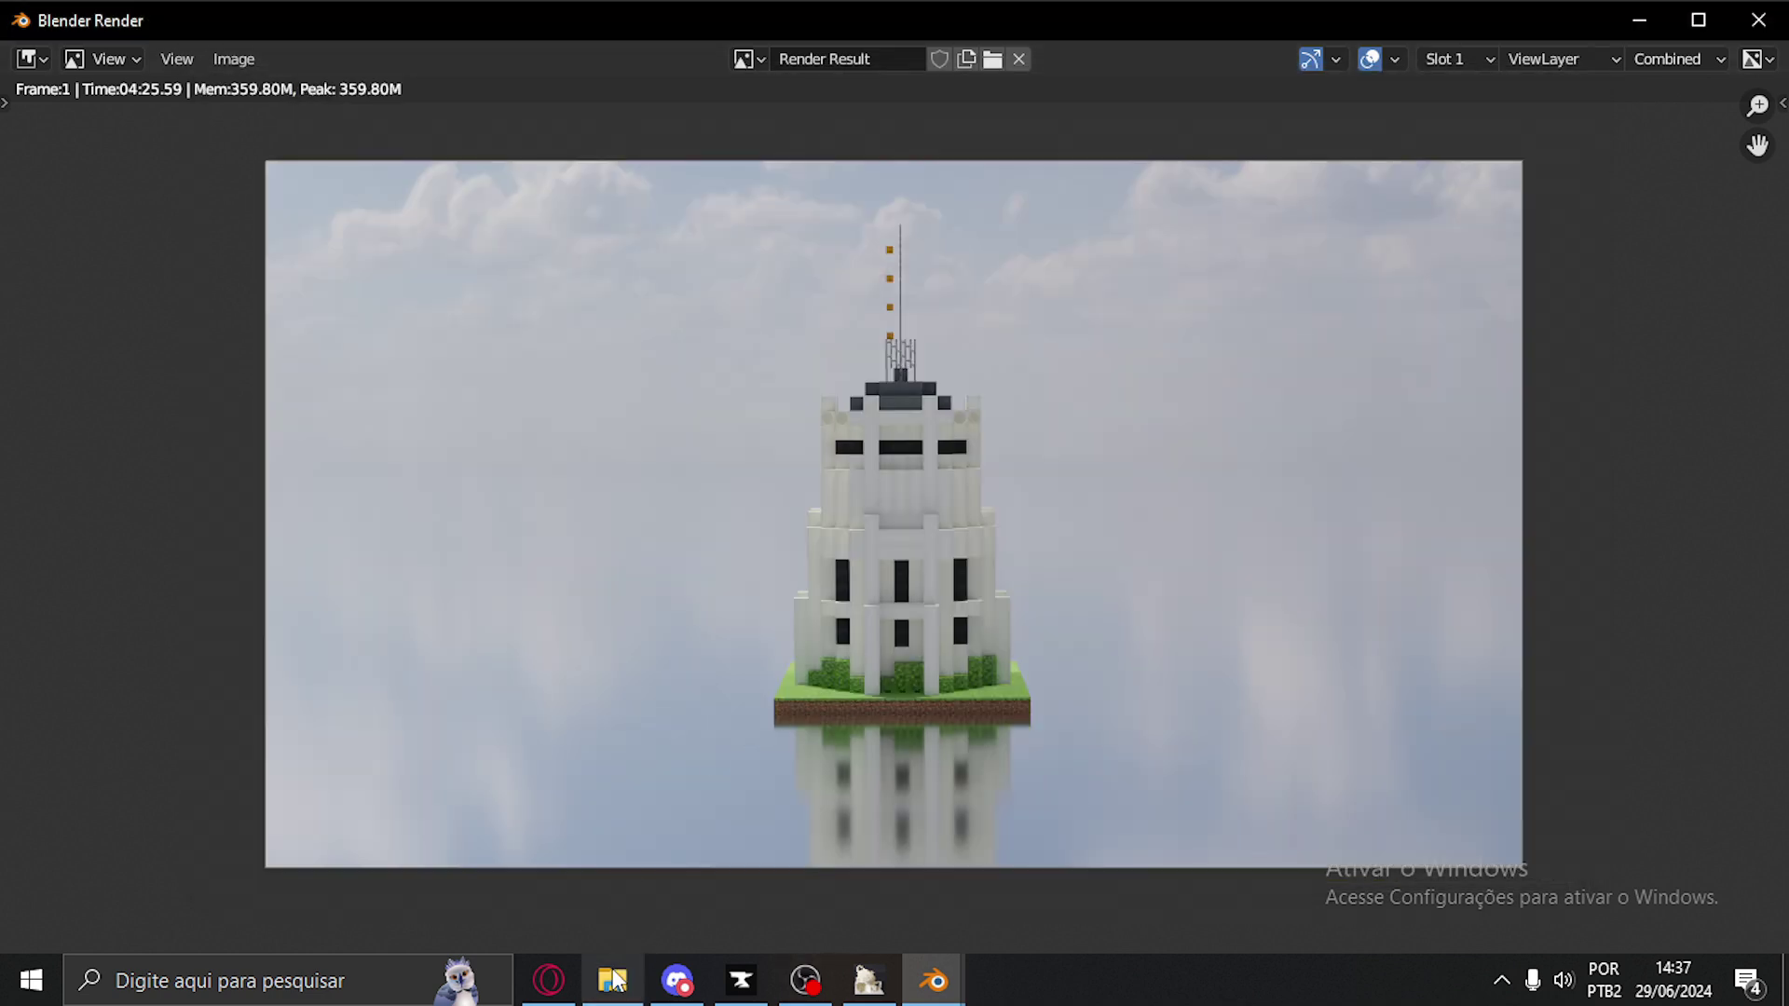
Switch to File Explorer, open untitled.png from the Nova pasta folder, and maximize the image viewer
{"action": "left_click", "coordinate": [613, 980]}
{"action": "double_click", "coordinate": [868, 248]}
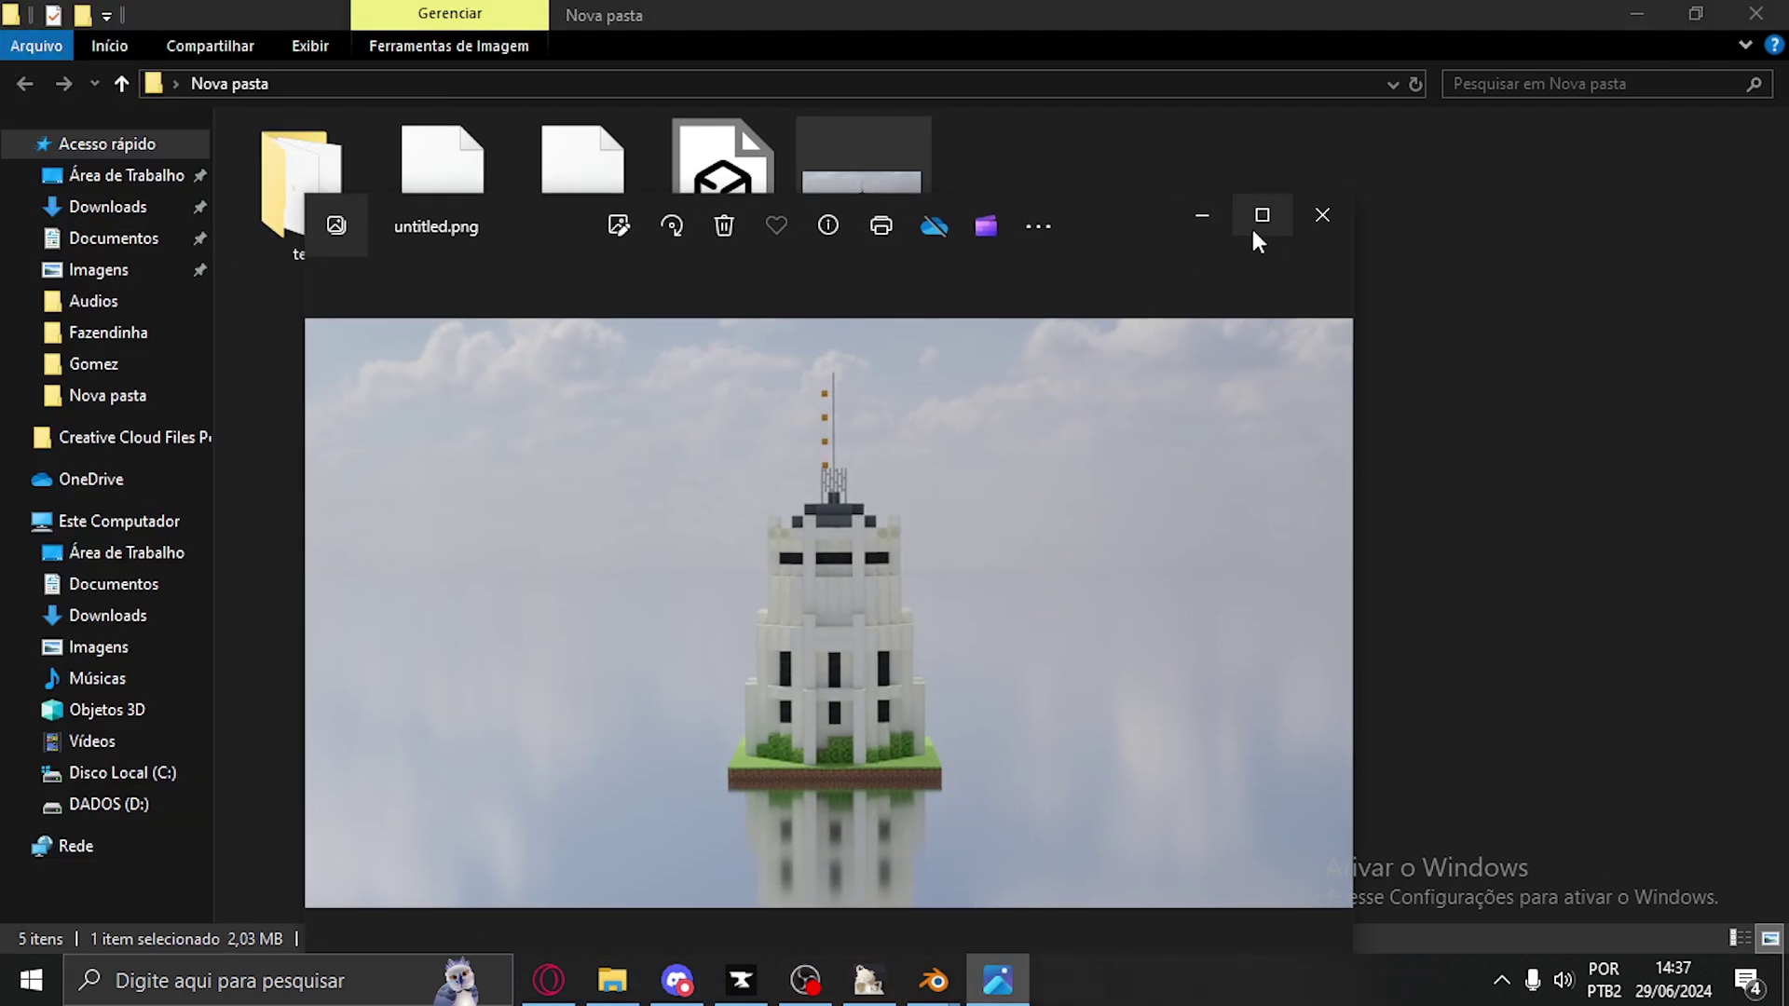
{"action": "left_click", "coordinate": [1262, 216]}
Examine the rendered tower and its reflection up close and close the image viewer
{"action": "scroll", "coordinate": [1025, 485], "scroll_direction": "up", "scroll_amount": 3}
{"action": "scroll", "coordinate": [1058, 384], "scroll_direction": "down", "scroll_amount": 1}
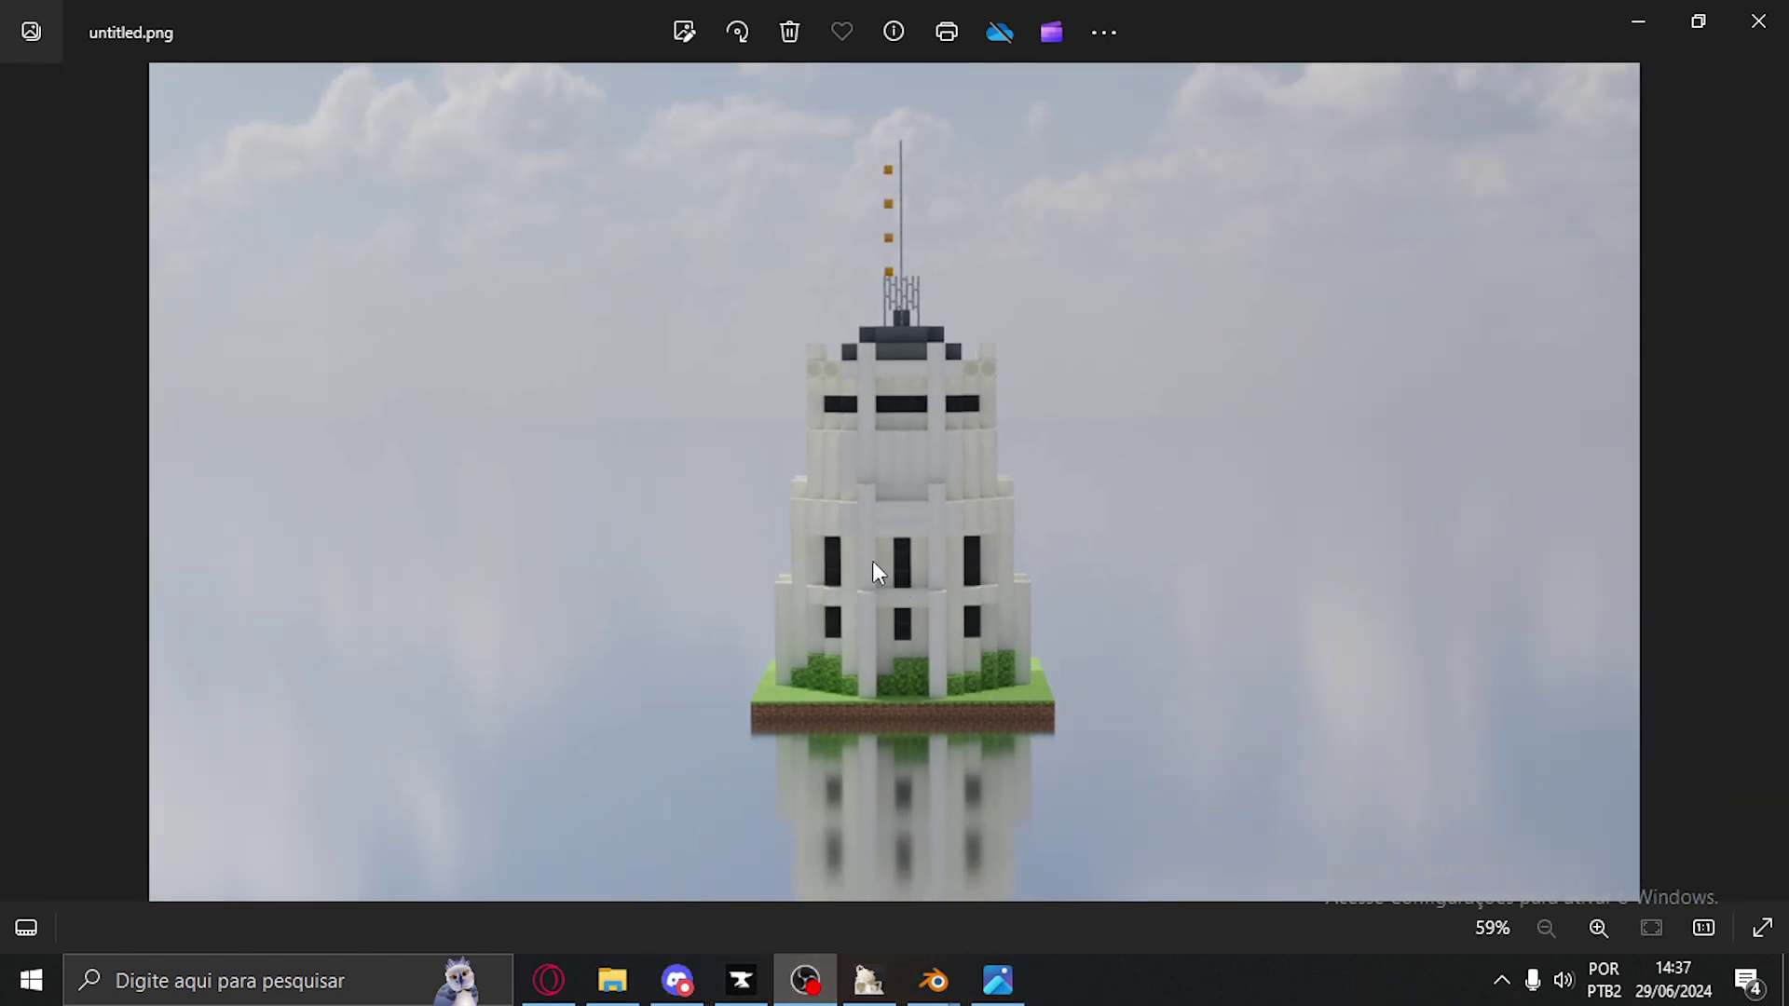
{"action": "scroll", "coordinate": [958, 519], "scroll_direction": "up", "scroll_amount": 1}
{"action": "scroll", "coordinate": [962, 519], "scroll_direction": "down", "scroll_amount": 1}
{"action": "scroll", "coordinate": [1202, 695], "scroll_direction": "up", "scroll_amount": 1}
{"action": "scroll", "coordinate": [974, 540], "scroll_direction": "down", "scroll_amount": 1}
{"action": "scroll", "coordinate": [1138, 339], "scroll_direction": "up", "scroll_amount": 1}
{"action": "scroll", "coordinate": [1138, 328], "scroll_direction": "down", "scroll_amount": 1}
{"action": "left_click", "coordinate": [1758, 20]}
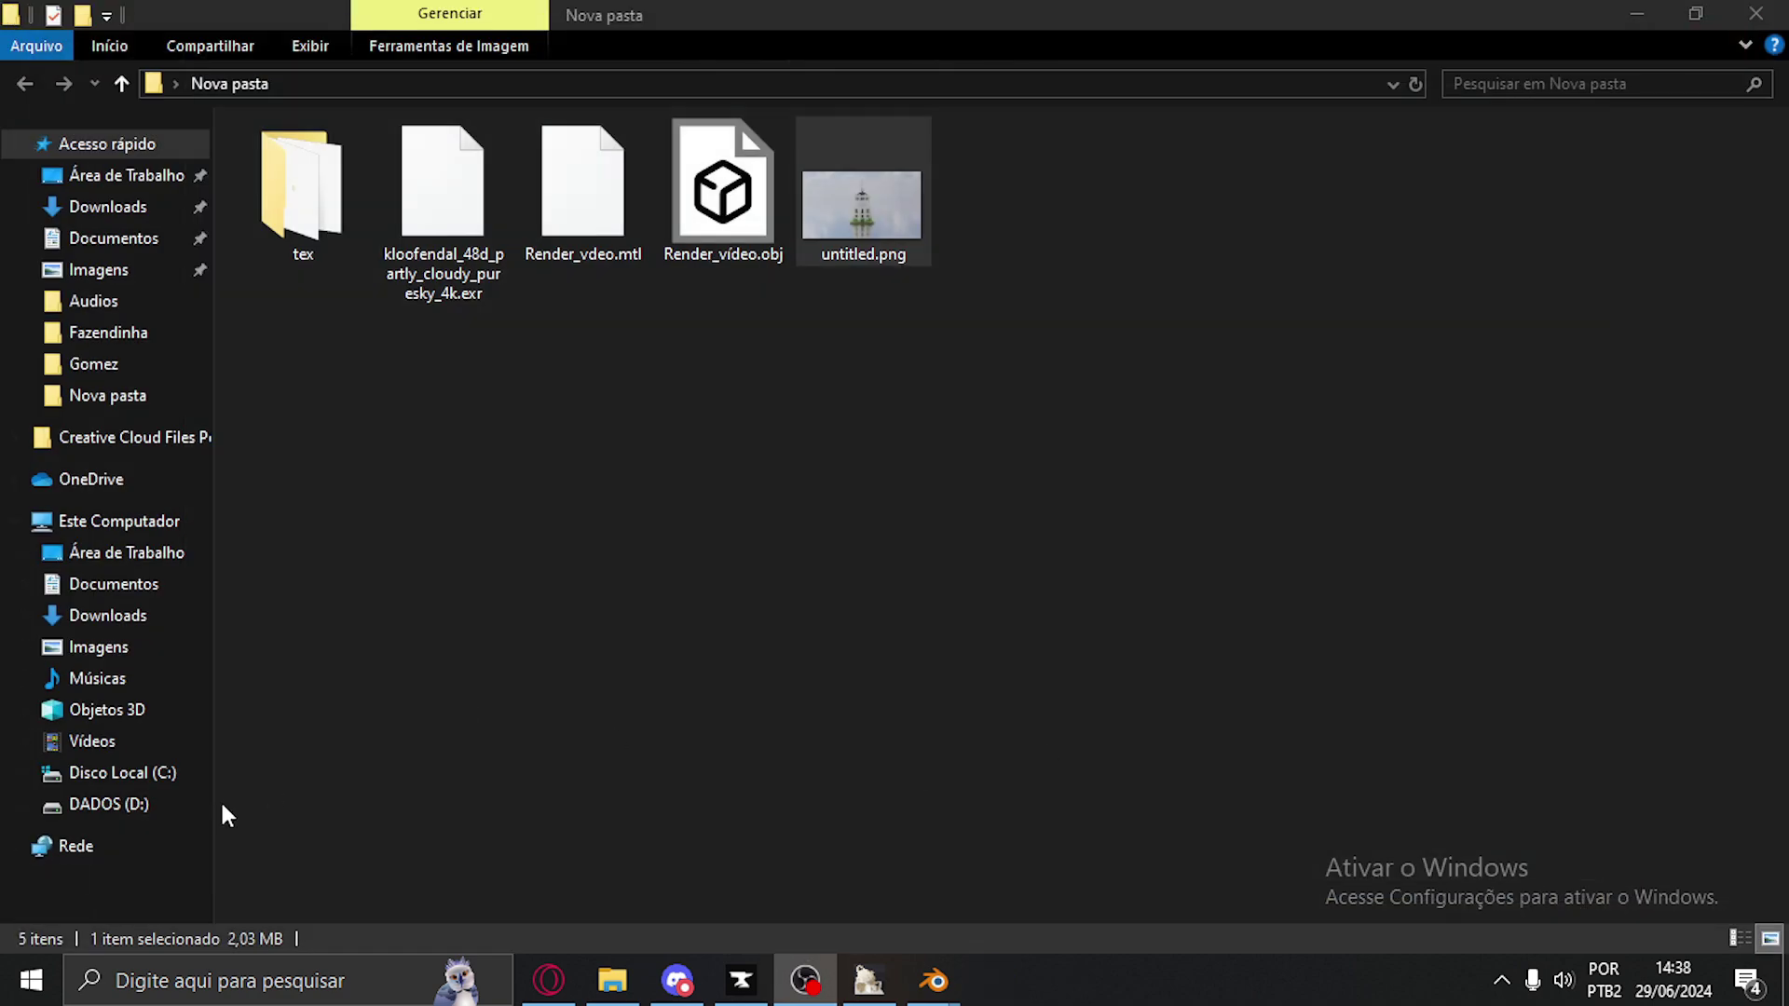